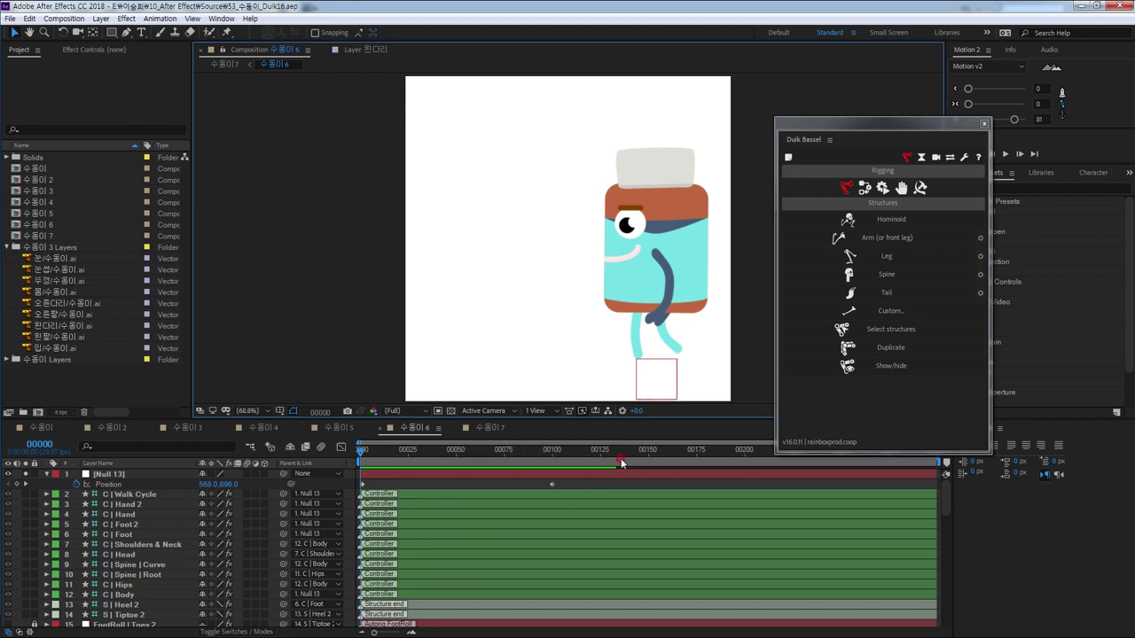
Step: Look through the Duik Bassel rigging tools, covering the Links & constraints and Structures categories
{"action": "left_click_drag", "start_coordinate": [685, 335], "coordinate": [592, 325]}
{"action": "scroll", "coordinate": [613, 323], "scroll_direction": "up", "scroll_amount": 1}
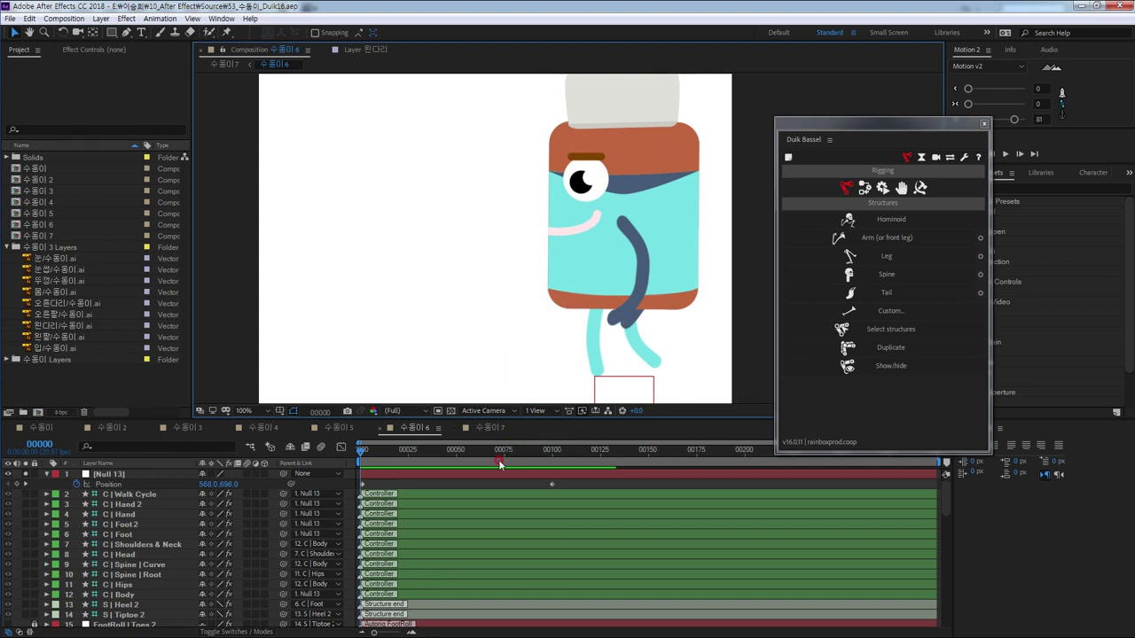
{"action": "left_click", "coordinate": [865, 187]}
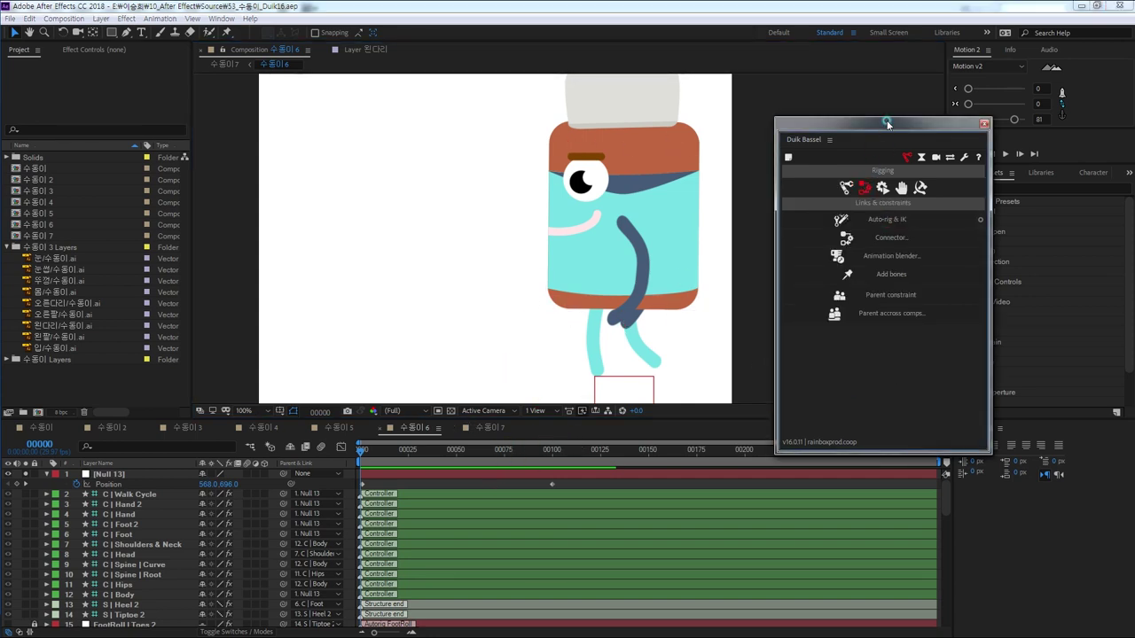
{"action": "left_click_drag", "start_coordinate": [887, 124], "coordinate": [872, 110]}
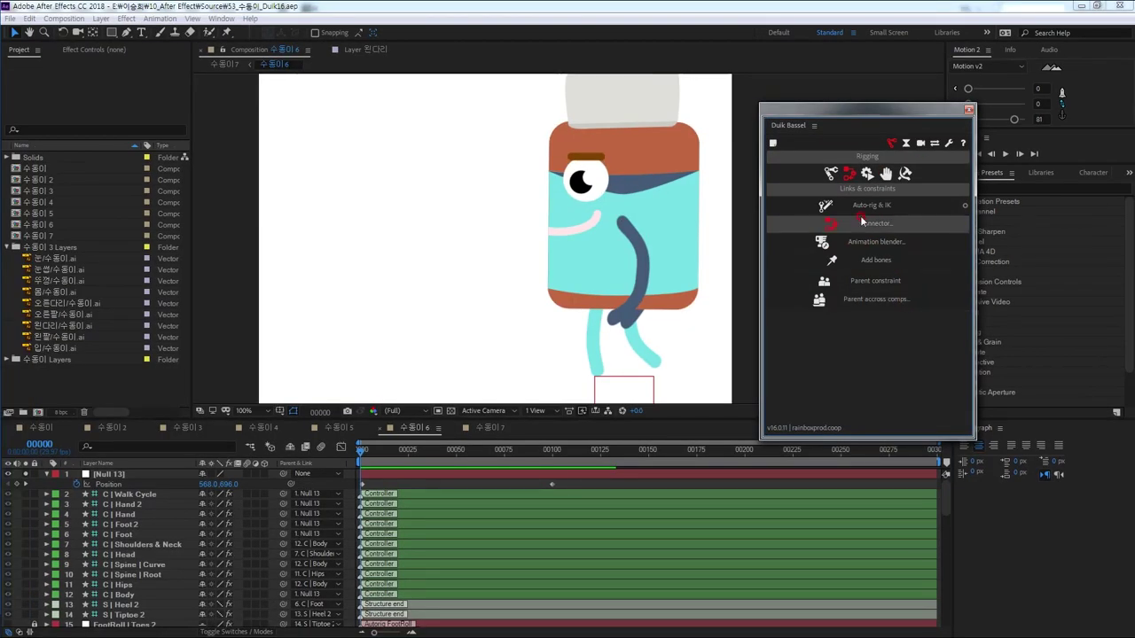
{"action": "left_click", "coordinate": [527, 136]}
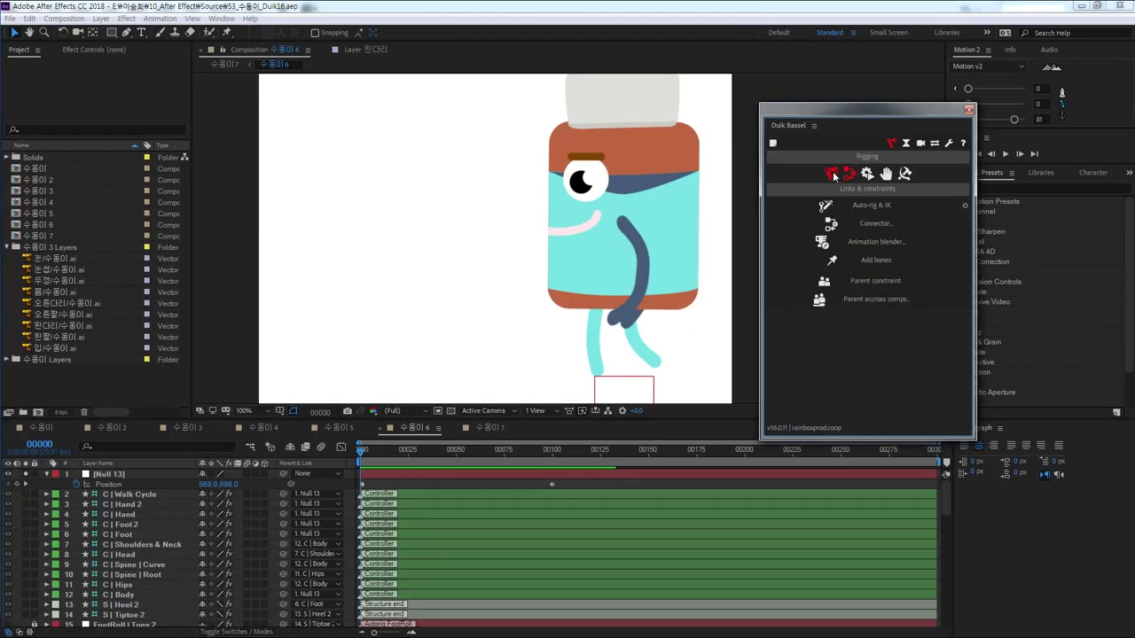
{"action": "left_click", "coordinate": [879, 211]}
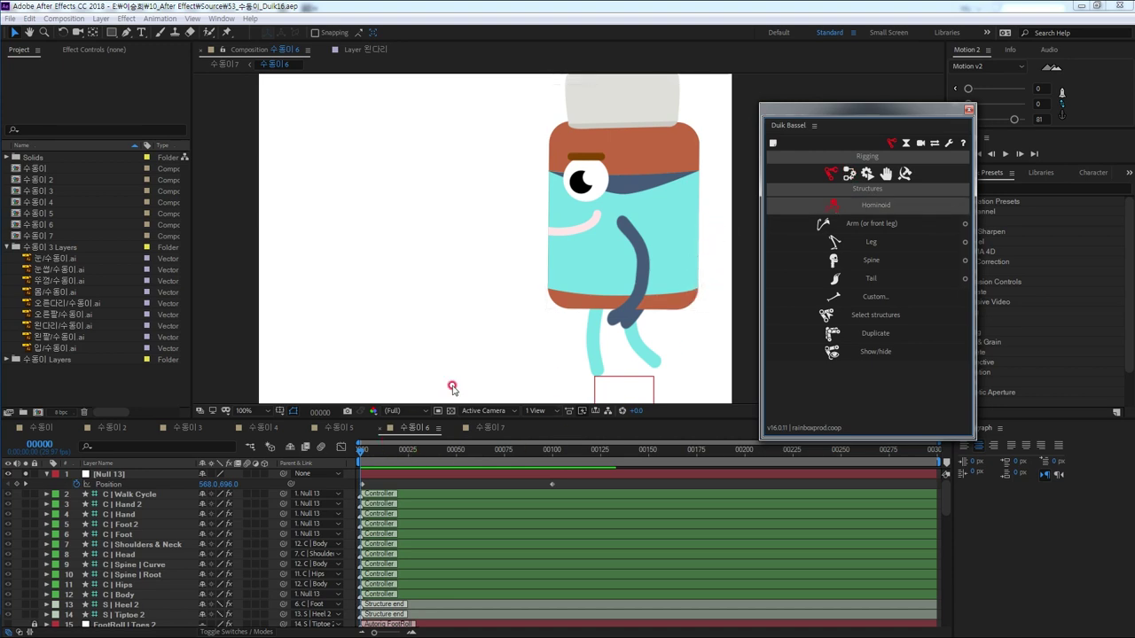
Step: Preview the character's walk cycle in the maximized composition viewer with the Duik window moved clear of it
{"action": "scroll", "coordinate": [456, 322], "scroll_direction": "down", "scroll_amount": 2}
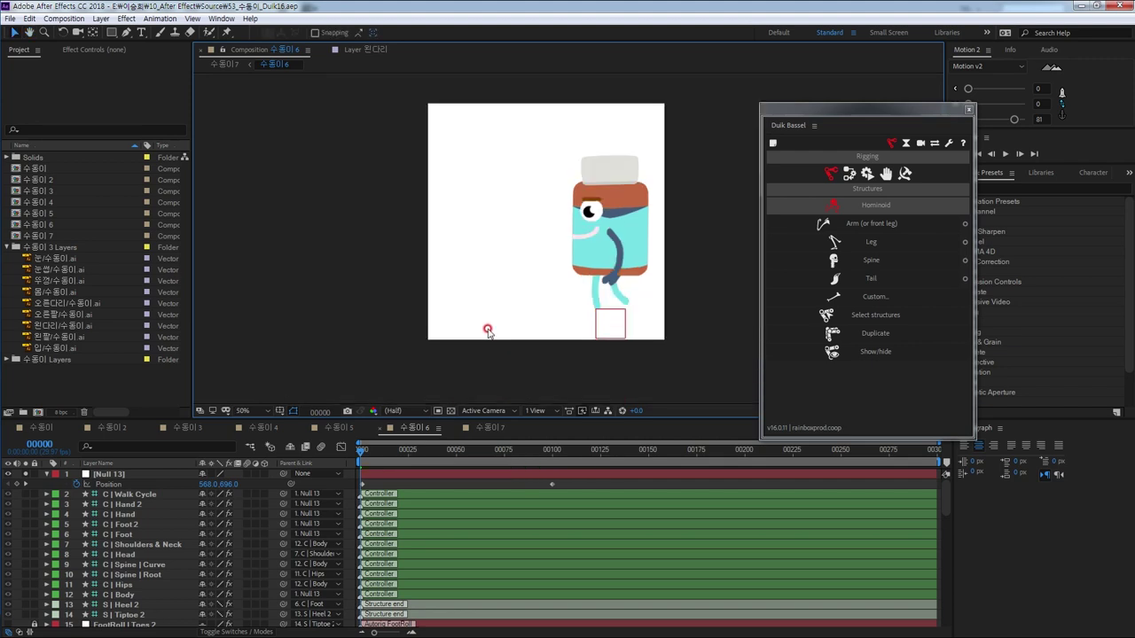
{"action": "scroll", "coordinate": [487, 330], "scroll_direction": "up", "scroll_amount": 1}
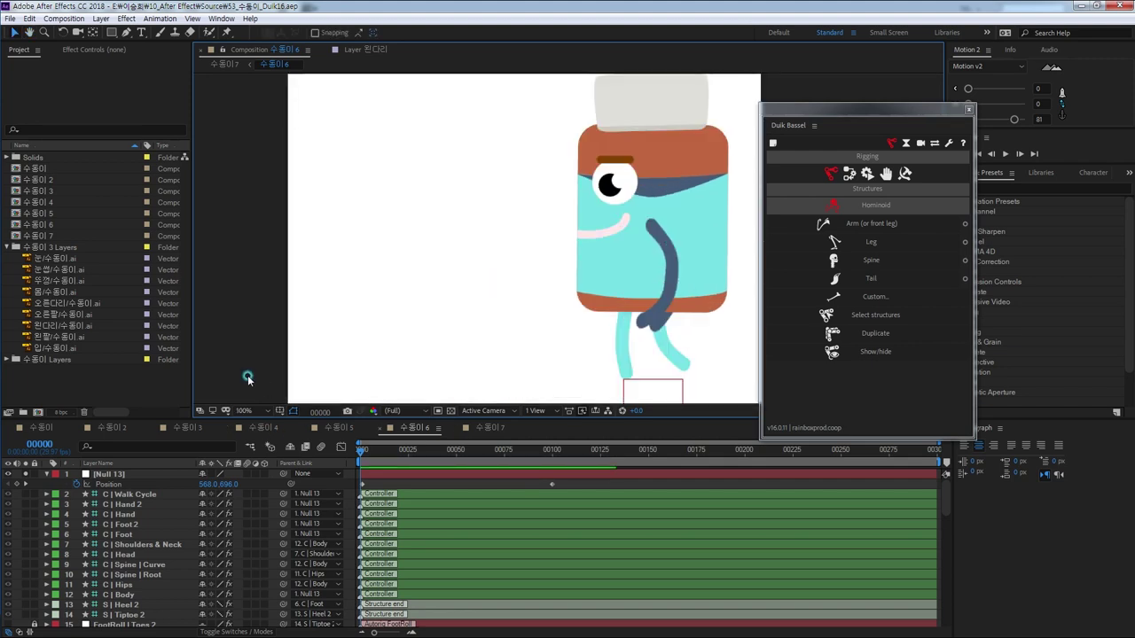
{"action": "key", "text": "grave"}
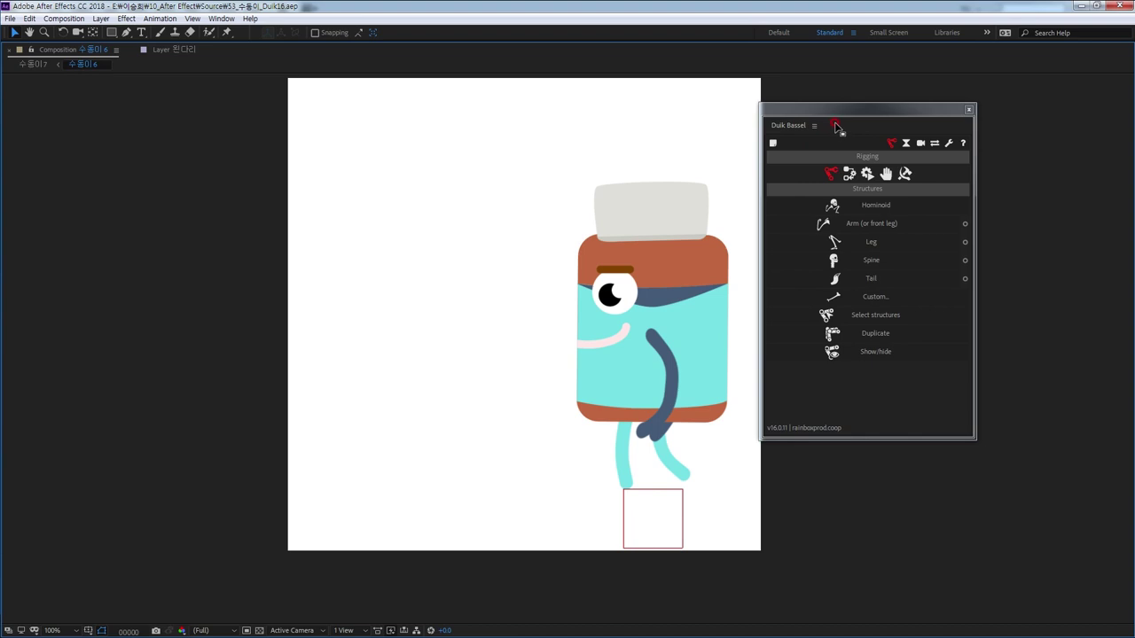
{"action": "left_click_drag", "start_coordinate": [836, 126], "coordinate": [921, 141]}
{"action": "key", "text": "shift+Page_Down"}
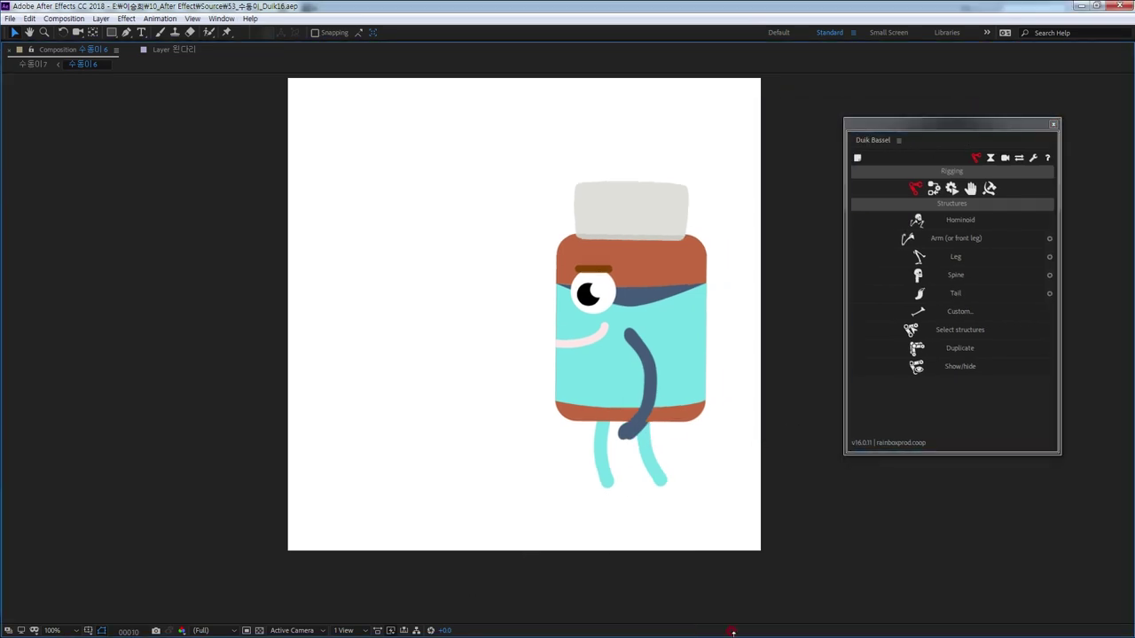
{"action": "key", "text": "space"}
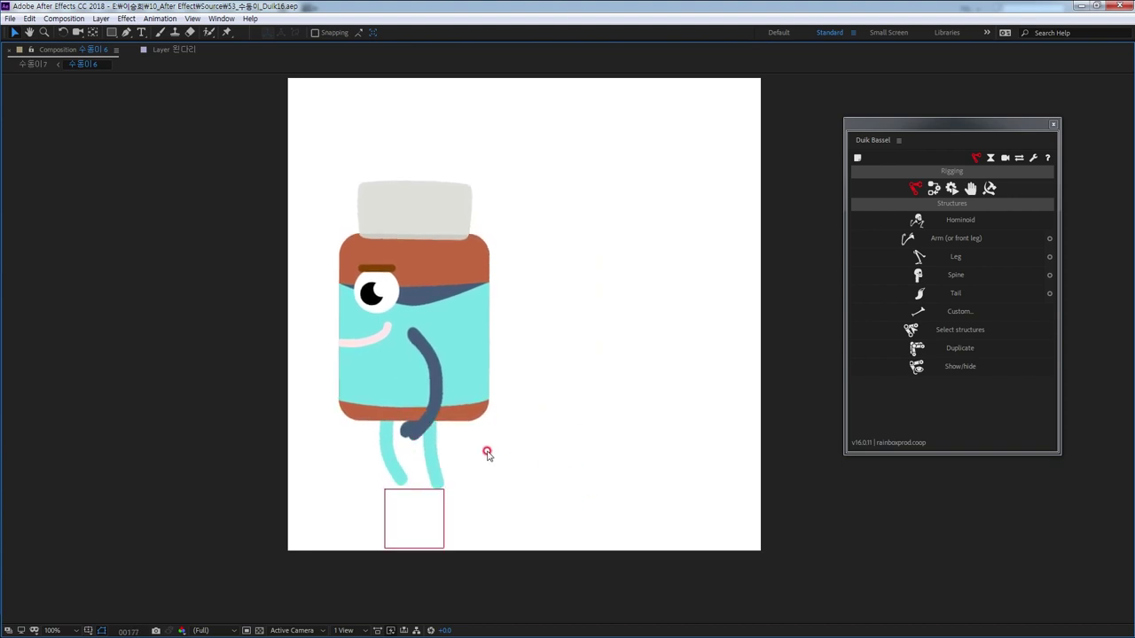
{"action": "key", "text": "grave"}
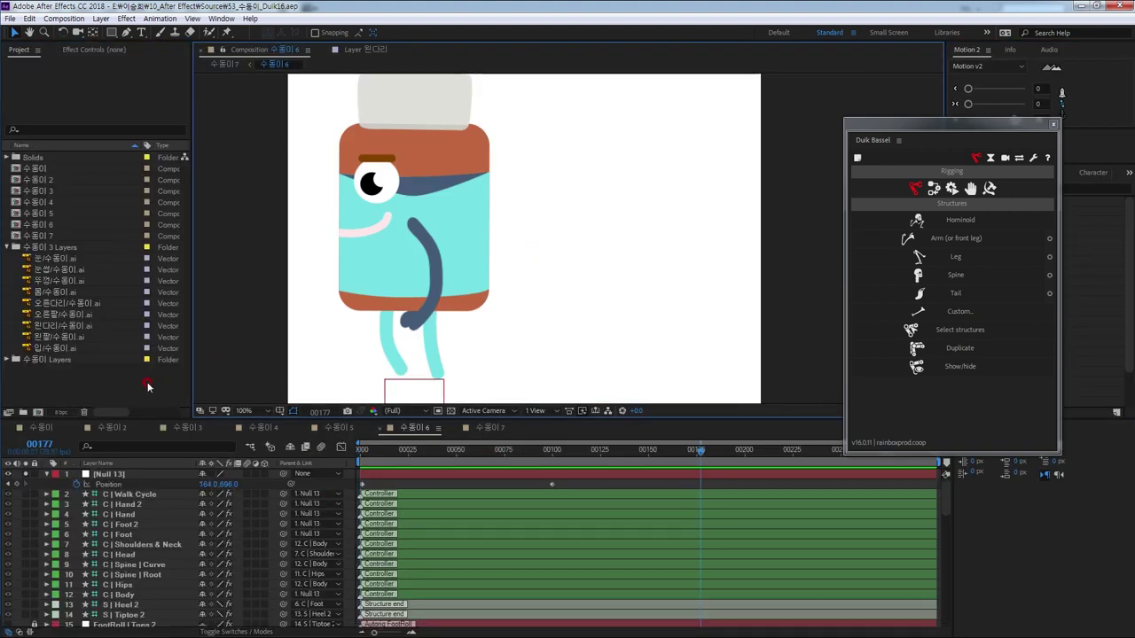
Step: Switch to Illustrator and inspect which layers hold the character's two legs and front arm
{"action": "key", "text": "alt+Tab"}
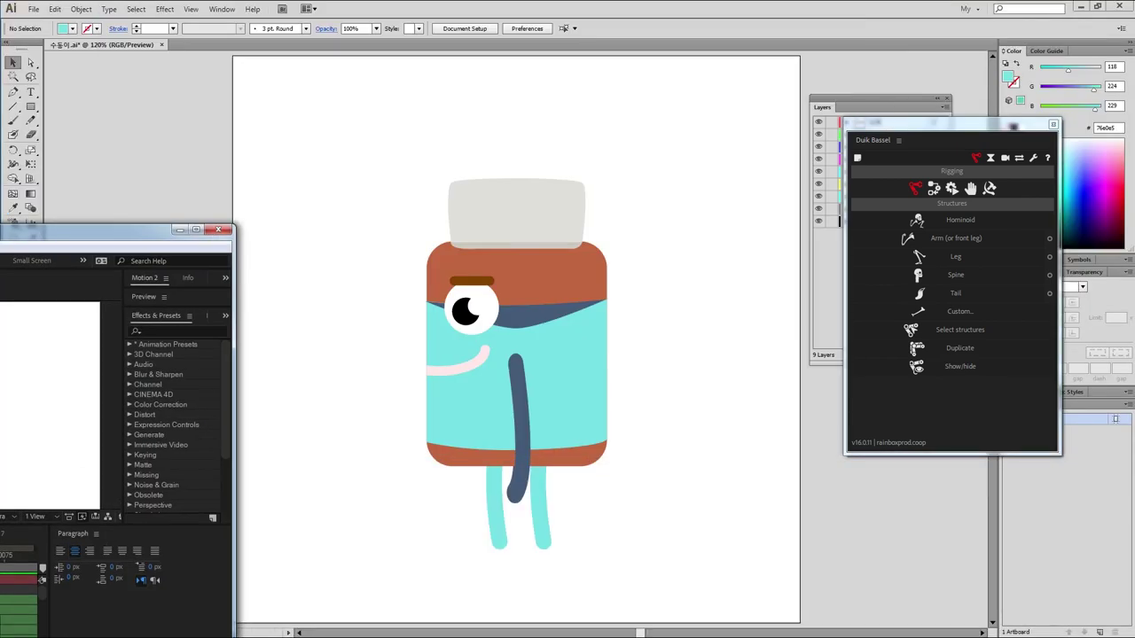
{"action": "left_click", "coordinate": [262, 317]}
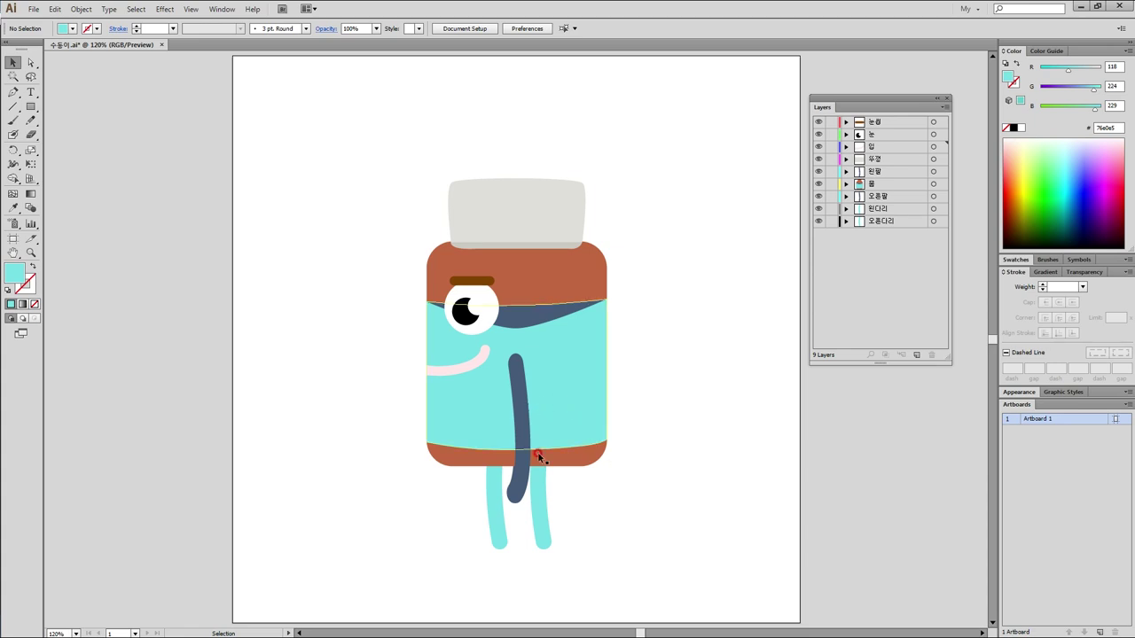
{"action": "left_click", "coordinate": [492, 510]}
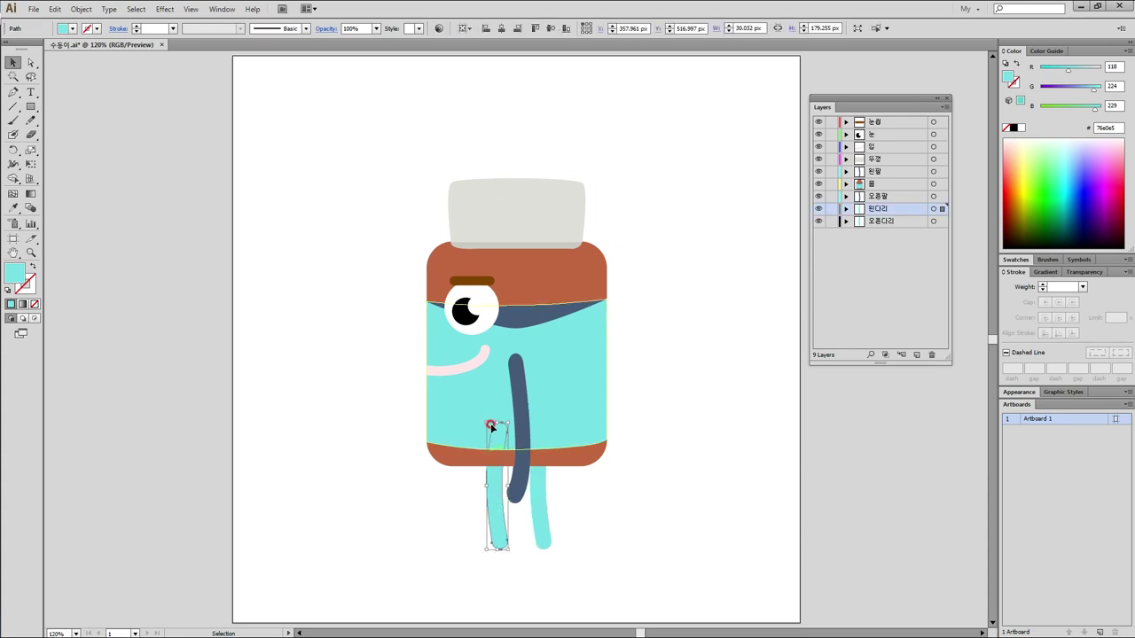
{"action": "left_click", "coordinate": [539, 519]}
{"action": "left_click_drag", "start_coordinate": [539, 520], "coordinate": [519, 396]}
{"action": "left_click", "coordinate": [520, 396]}
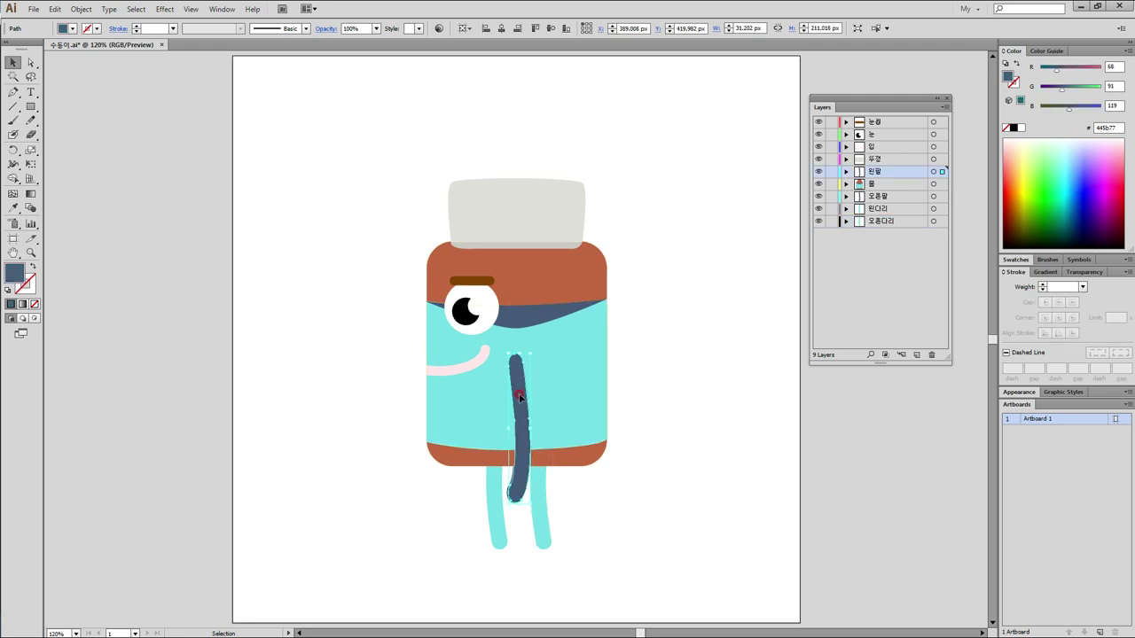
Step: Check the layer separation by hiding and reshowing the 왼팔 layer over the body, and select the 뚜껑 layer
{"action": "left_click", "coordinate": [872, 184]}
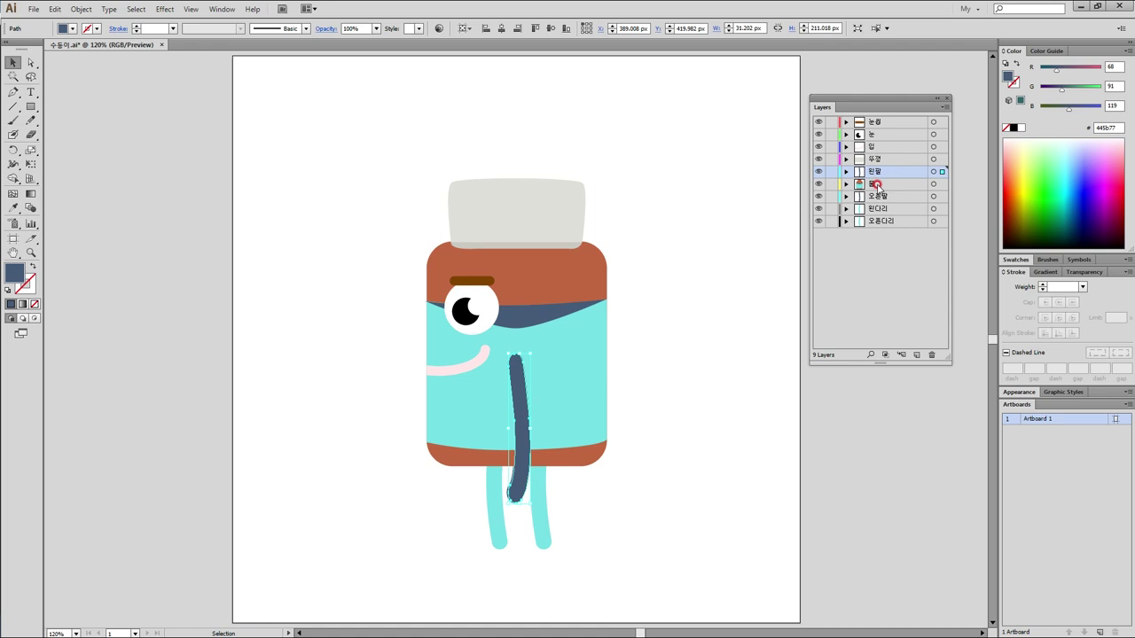
{"action": "left_click", "coordinate": [818, 171]}
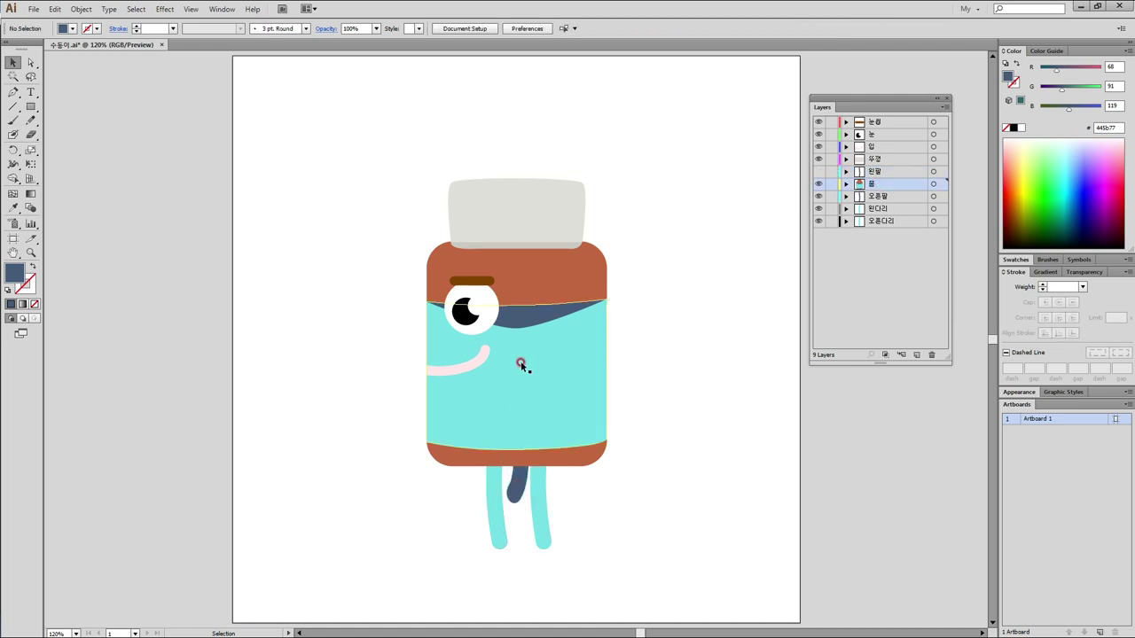
{"action": "left_click", "coordinate": [818, 171]}
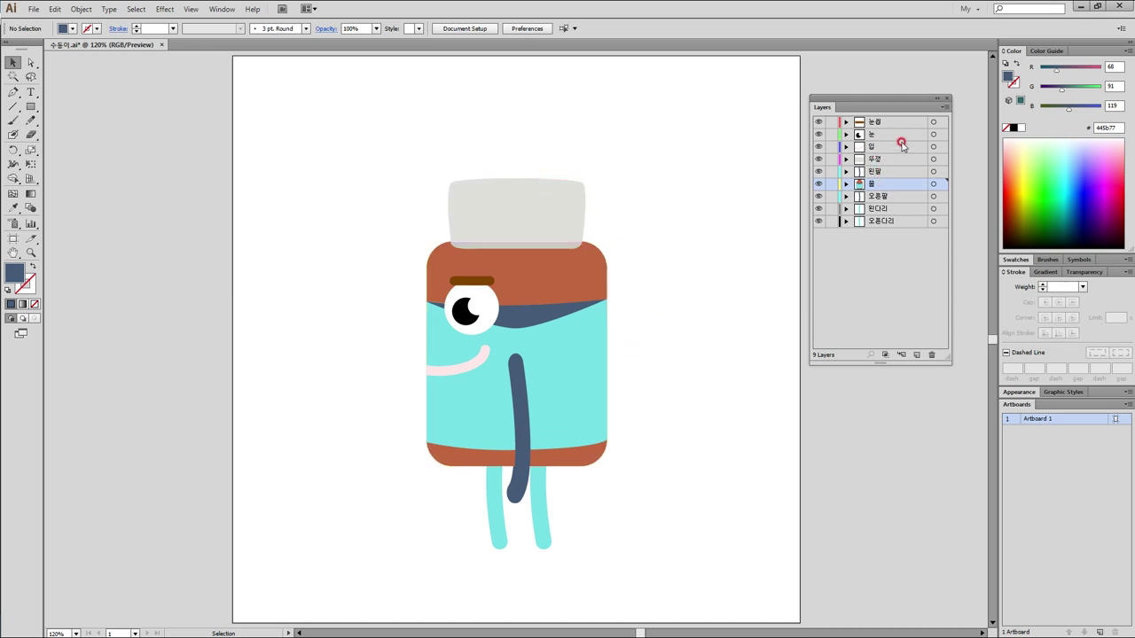
{"action": "left_click", "coordinate": [876, 159]}
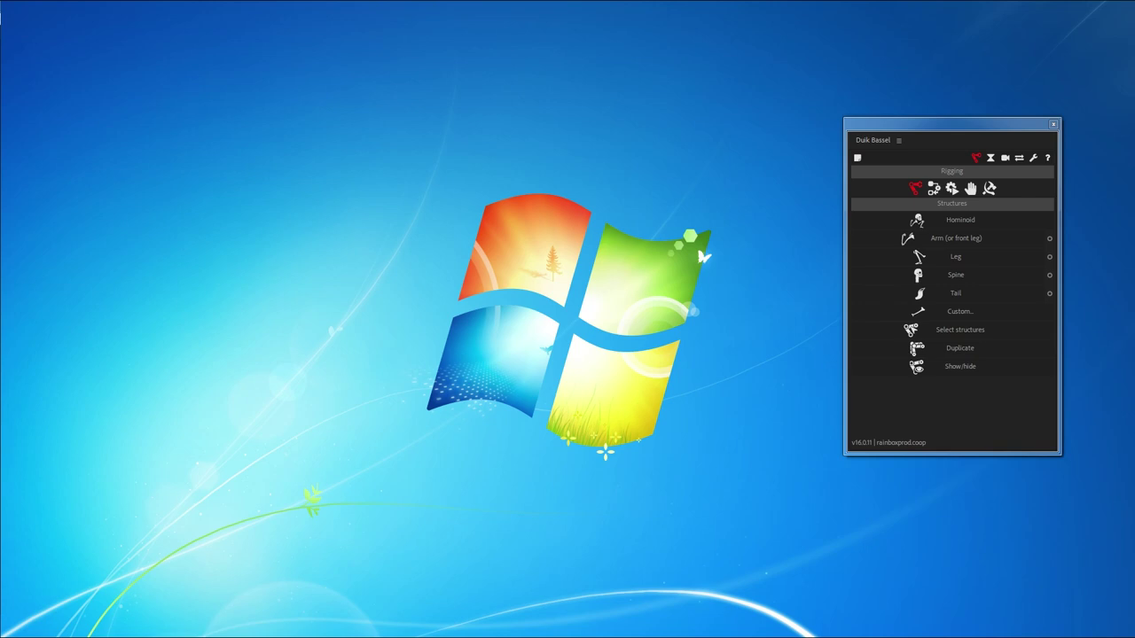
Step: Switch to the empty After Effects project and import 수동이.ai as a Composition with Layer Size footage dimensions
{"action": "left_click_drag", "start_coordinate": [1134, 3], "coordinate": [626, 64]}
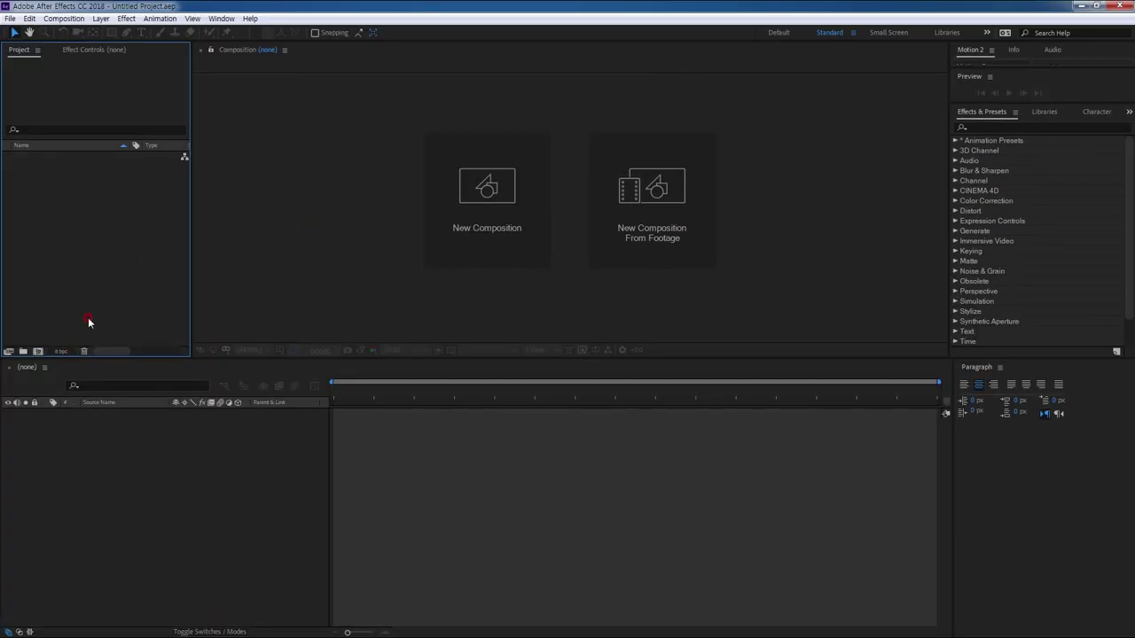
{"action": "left_click", "coordinate": [8, 19]}
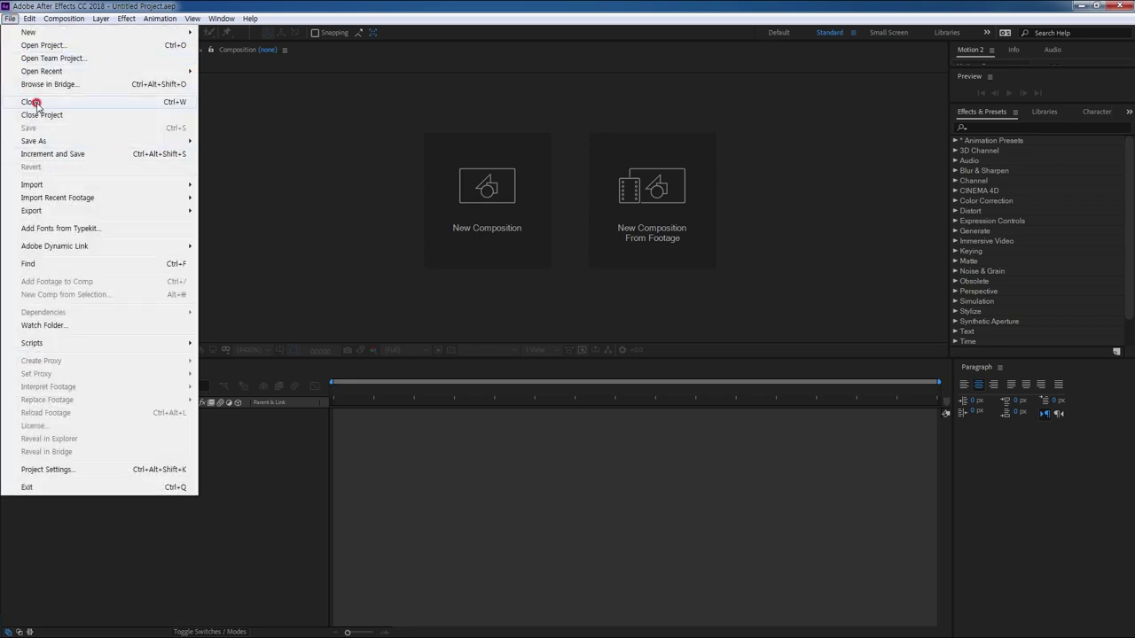
{"action": "left_click", "coordinate": [131, 224]}
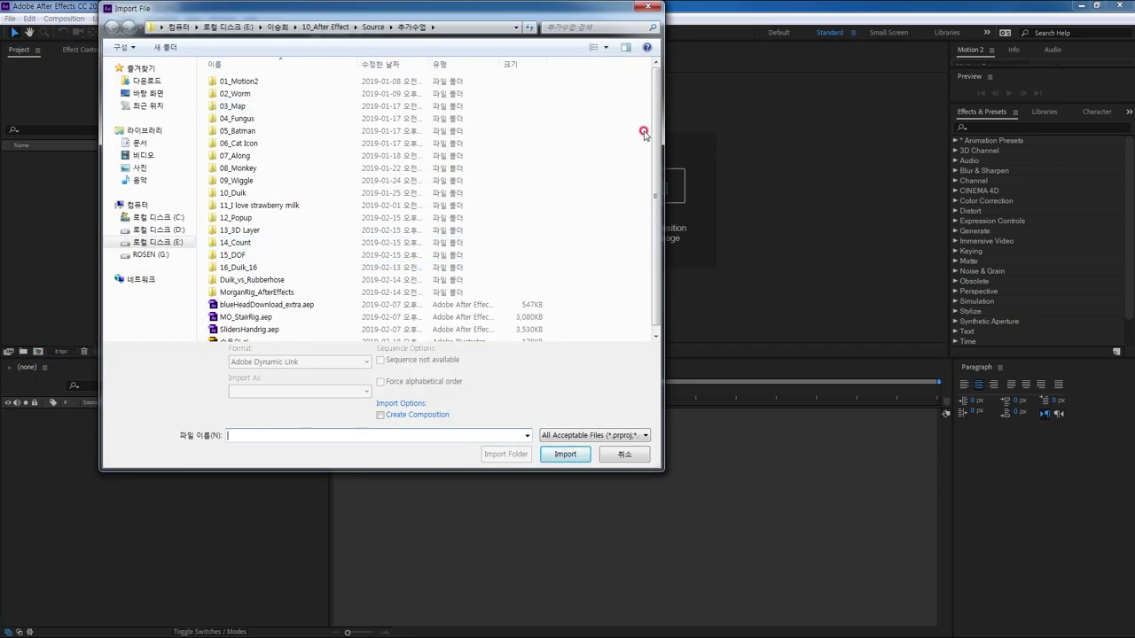
{"action": "scroll", "coordinate": [647, 128], "scroll_direction": "down", "scroll_amount": 1}
{"action": "left_click", "coordinate": [248, 336]}
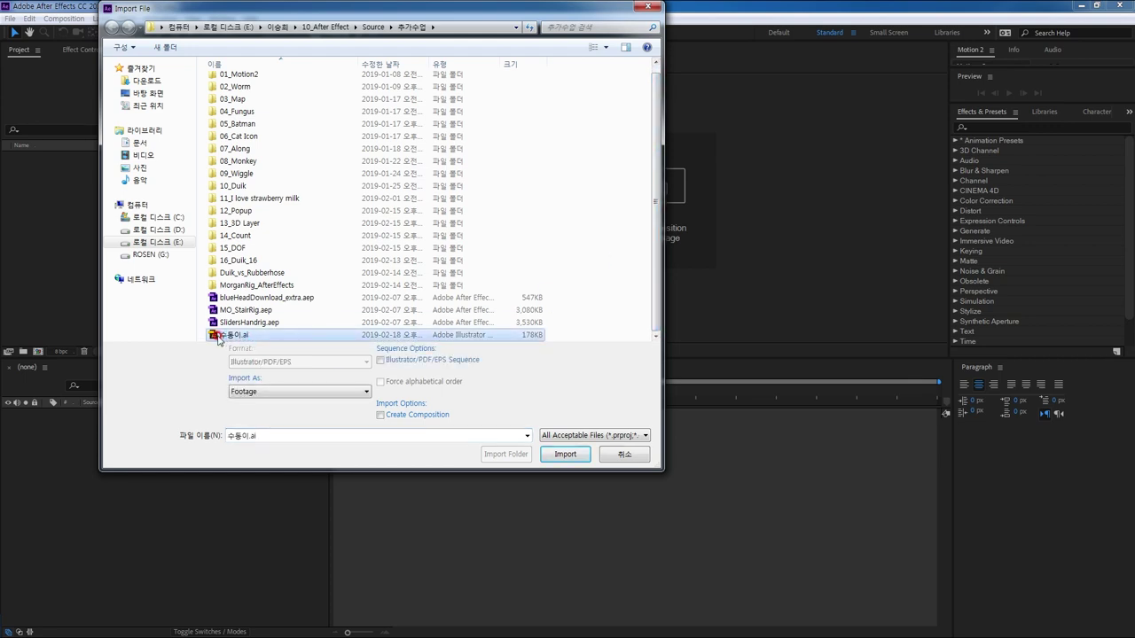
{"action": "double_click", "coordinate": [224, 336]}
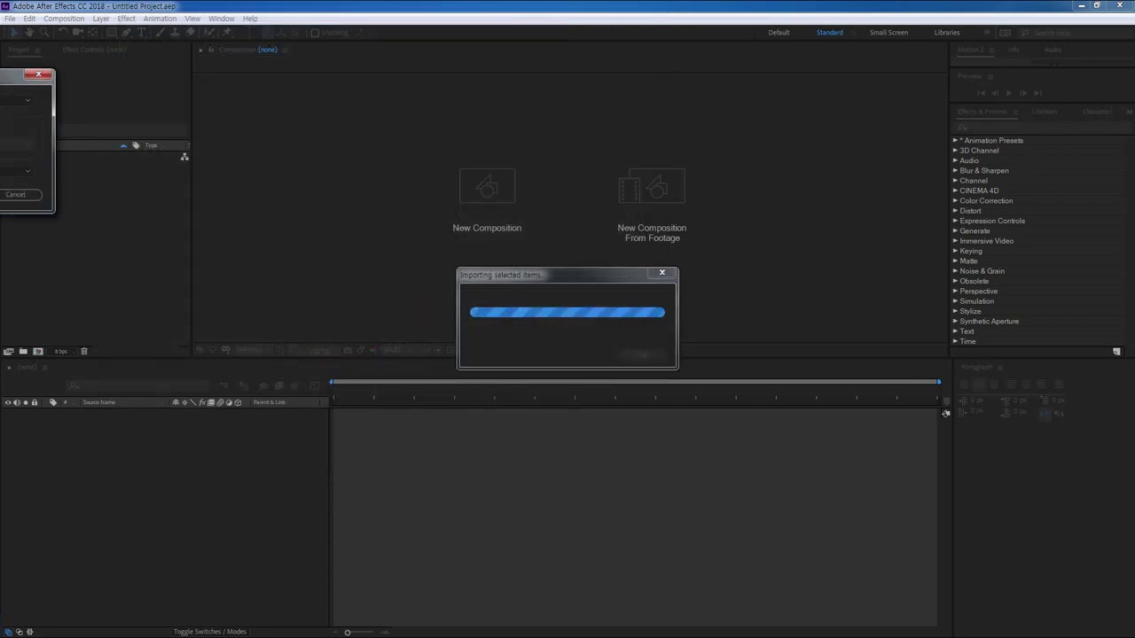
{"action": "left_click", "coordinate": [457, 137]}
{"action": "left_click", "coordinate": [473, 160]}
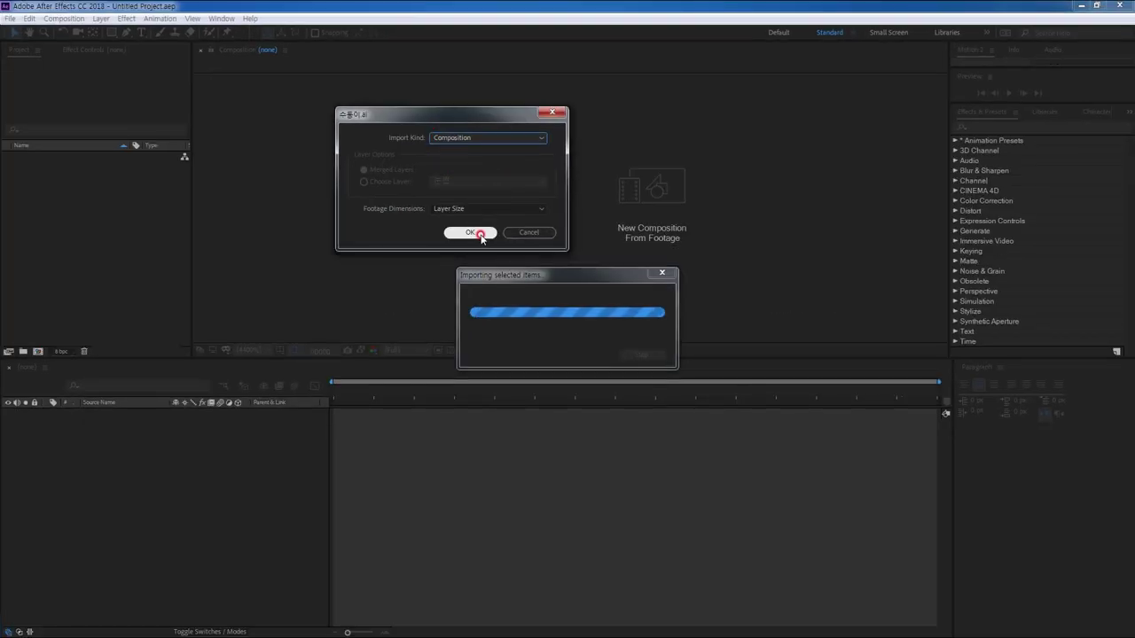
{"action": "left_click", "coordinate": [564, 433]}
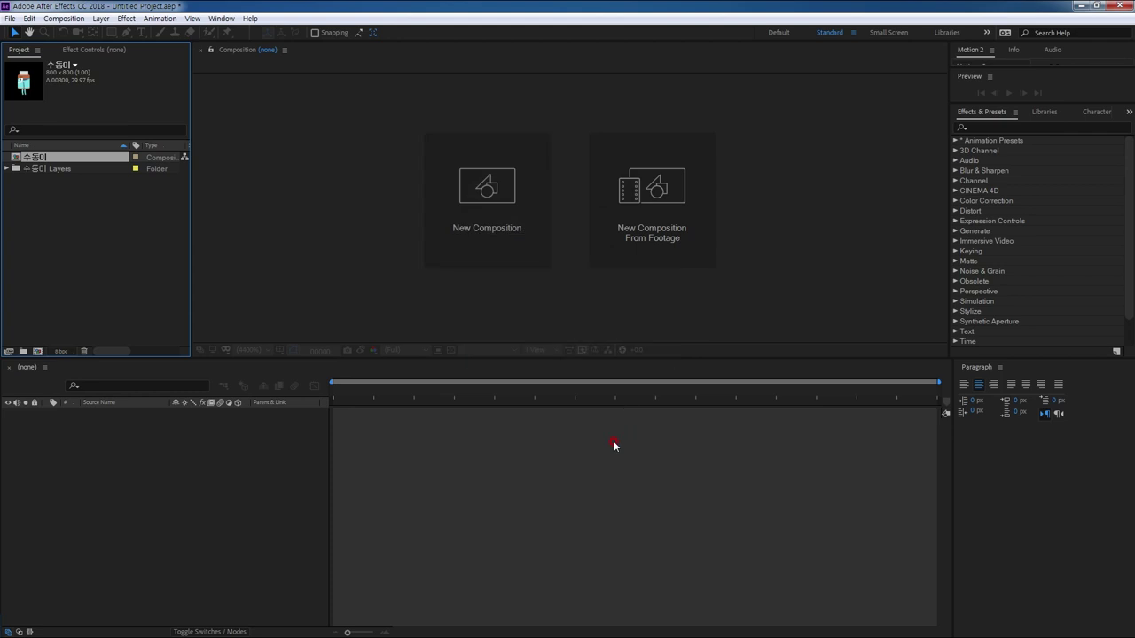
Step: Open the 수동이 composition, show it in a single view and enlarge the viewer area above the timeline
{"action": "double_click", "coordinate": [17, 159]}
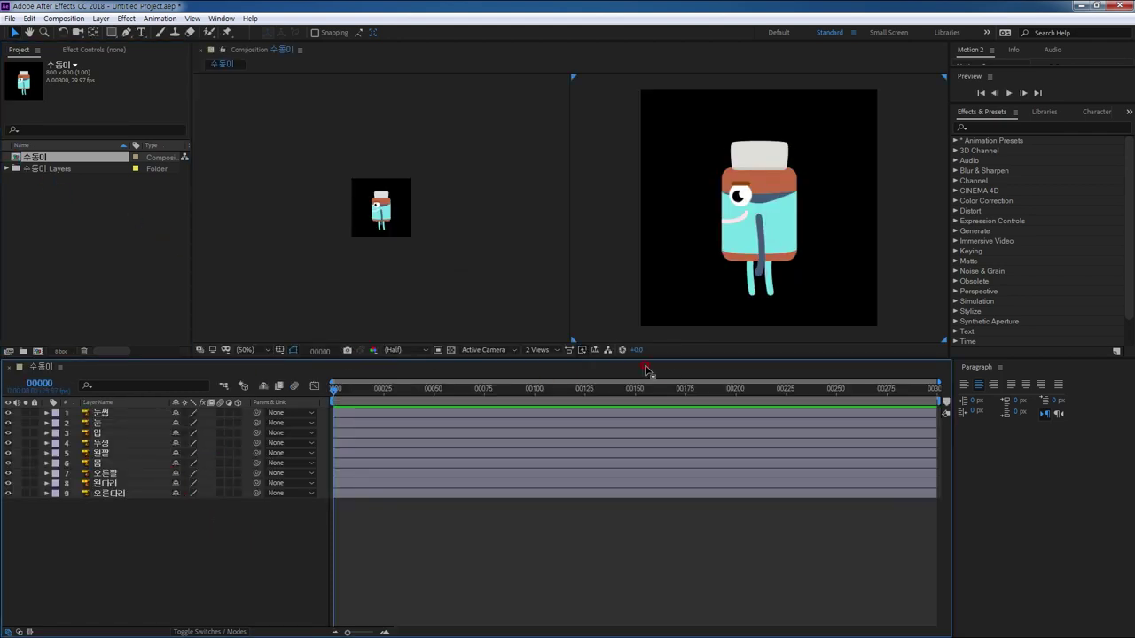
{"action": "left_click", "coordinate": [538, 349]}
{"action": "left_click", "coordinate": [543, 375]}
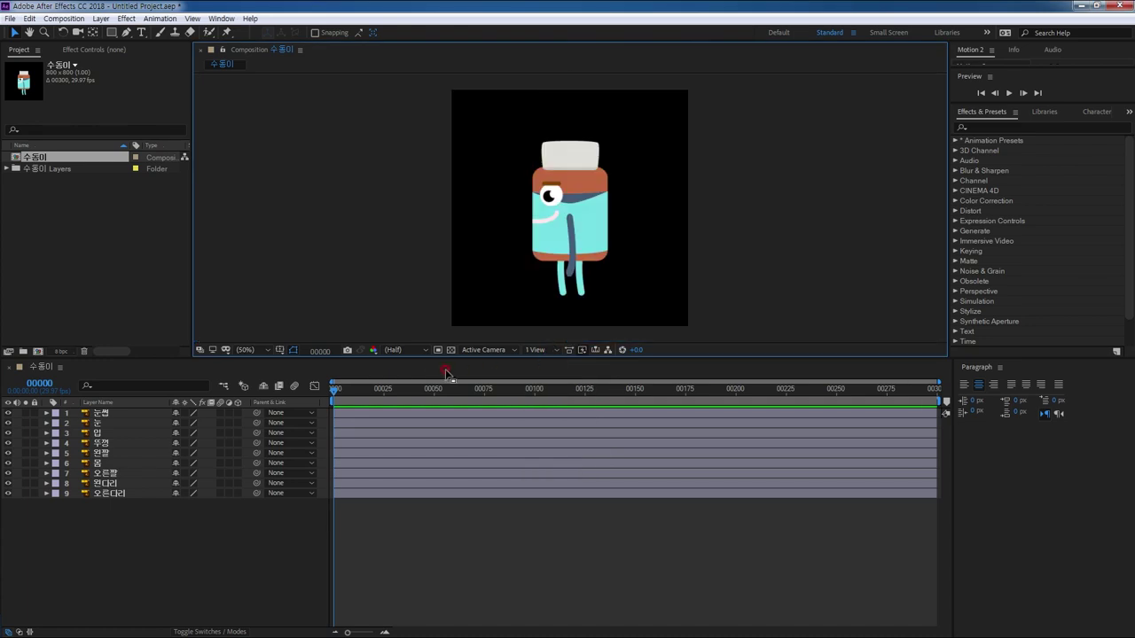
{"action": "left_click_drag", "start_coordinate": [428, 355], "coordinate": [440, 468]}
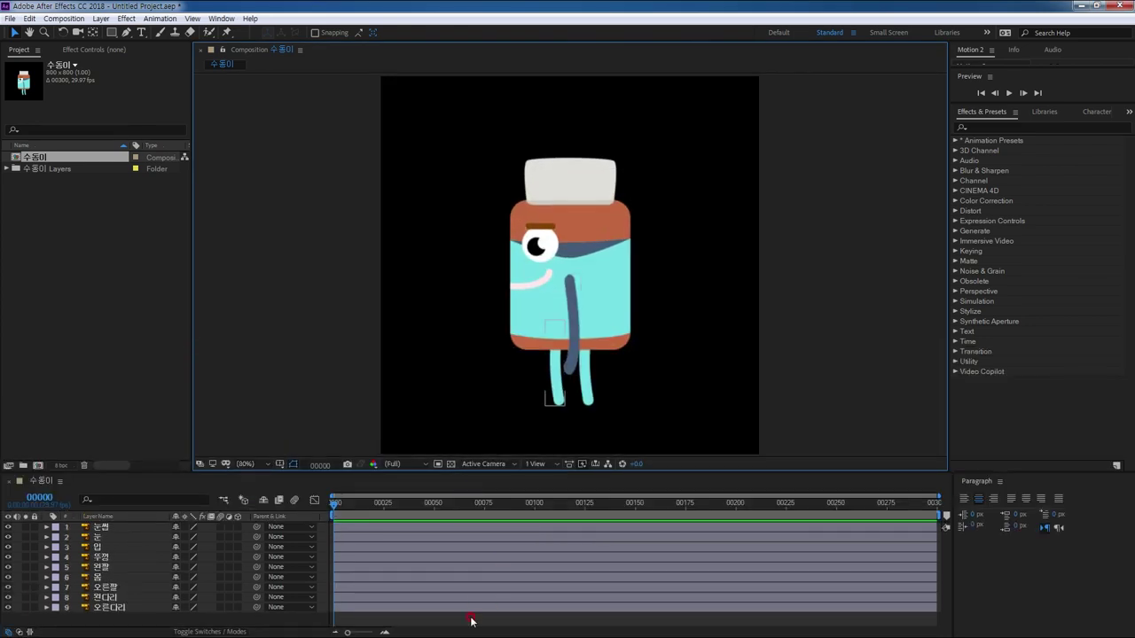
Step: Set the 수동이 composition's background color to white (FFFFFF)
{"action": "key", "text": "ctrl+k"}
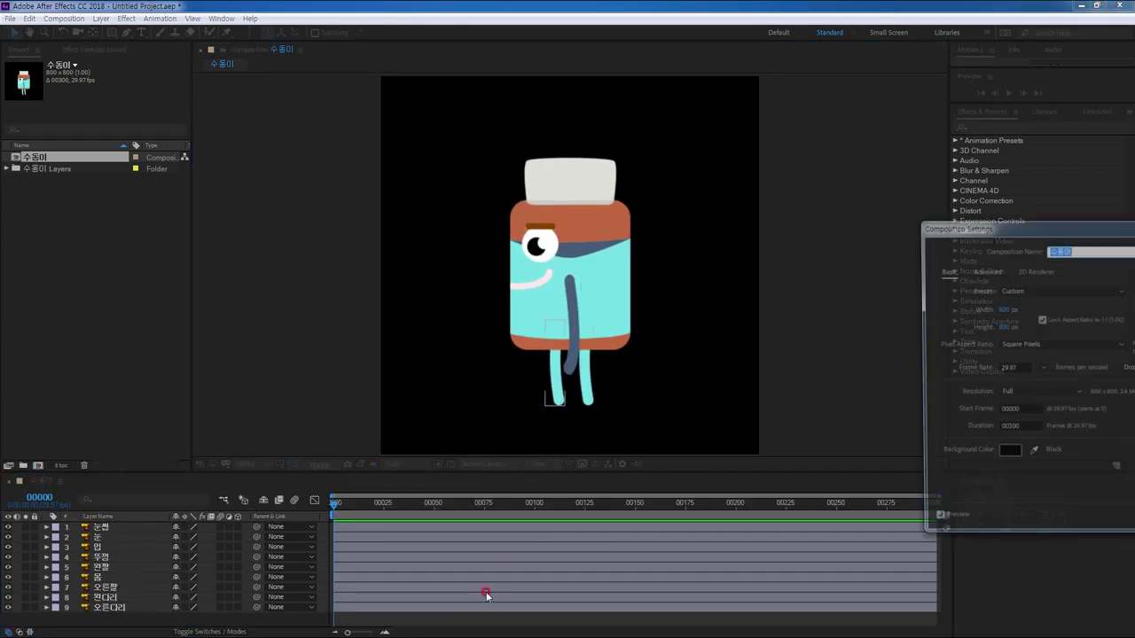
{"action": "left_click_drag", "start_coordinate": [1016, 225], "coordinate": [793, 173]}
{"action": "left_click", "coordinate": [786, 400]}
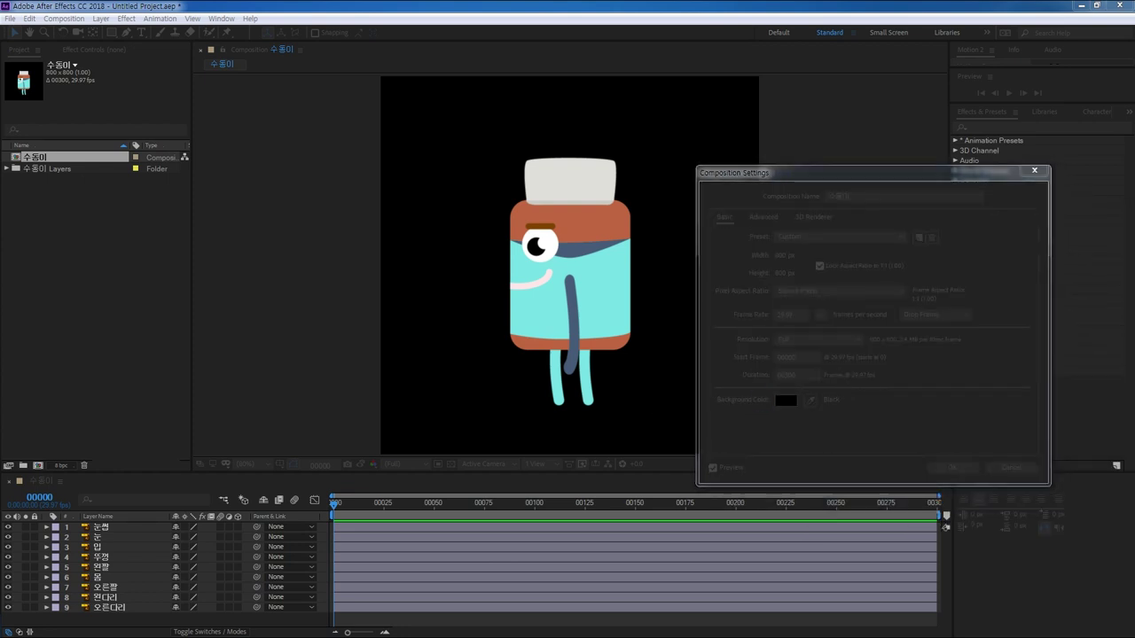
{"action": "left_click_drag", "start_coordinate": [558, 227], "coordinate": [619, 180]}
{"action": "mouse_move", "coordinate": [399, 240]}
{"action": "left_mouse_down"}
{"action": "mouse_move", "coordinate": [395, 206]}
{"action": "mouse_move", "coordinate": [478, 179]}
{"action": "left_mouse_up"}
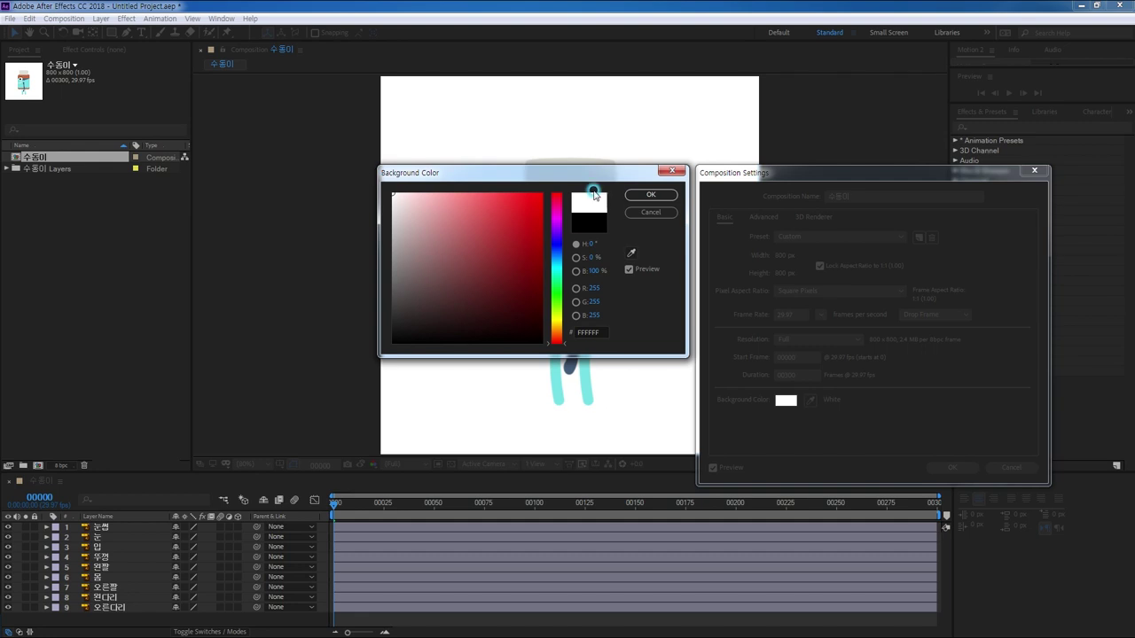
{"action": "left_click", "coordinate": [650, 195]}
{"action": "left_click", "coordinate": [939, 467]}
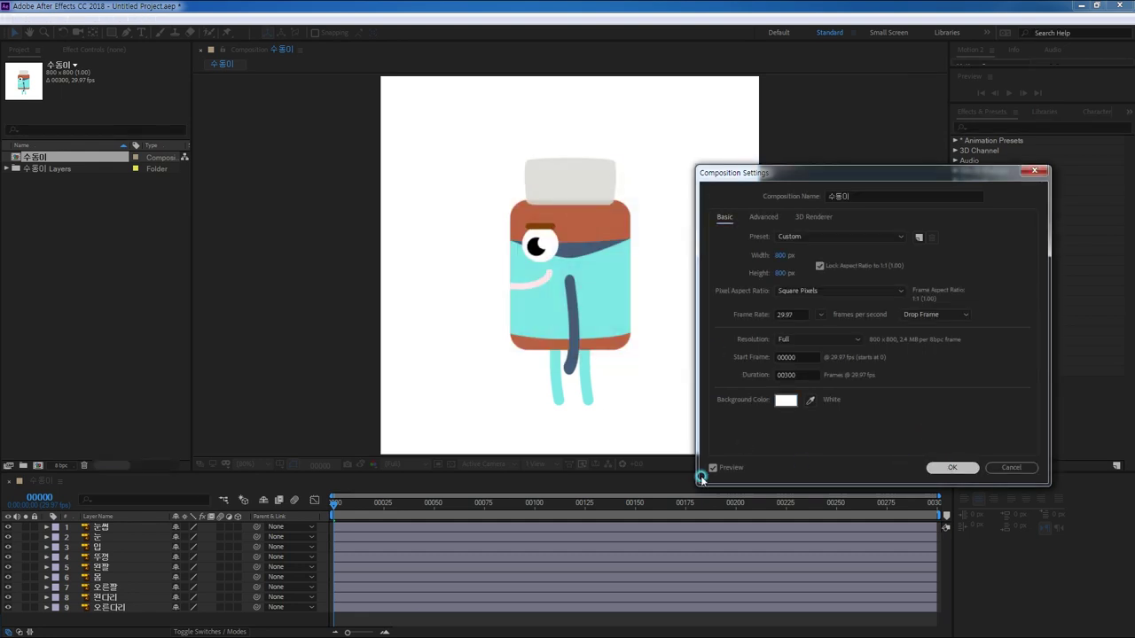
Step: Solo the 왼다리 layer so only the left leg is shown
{"action": "left_click", "coordinate": [105, 597]}
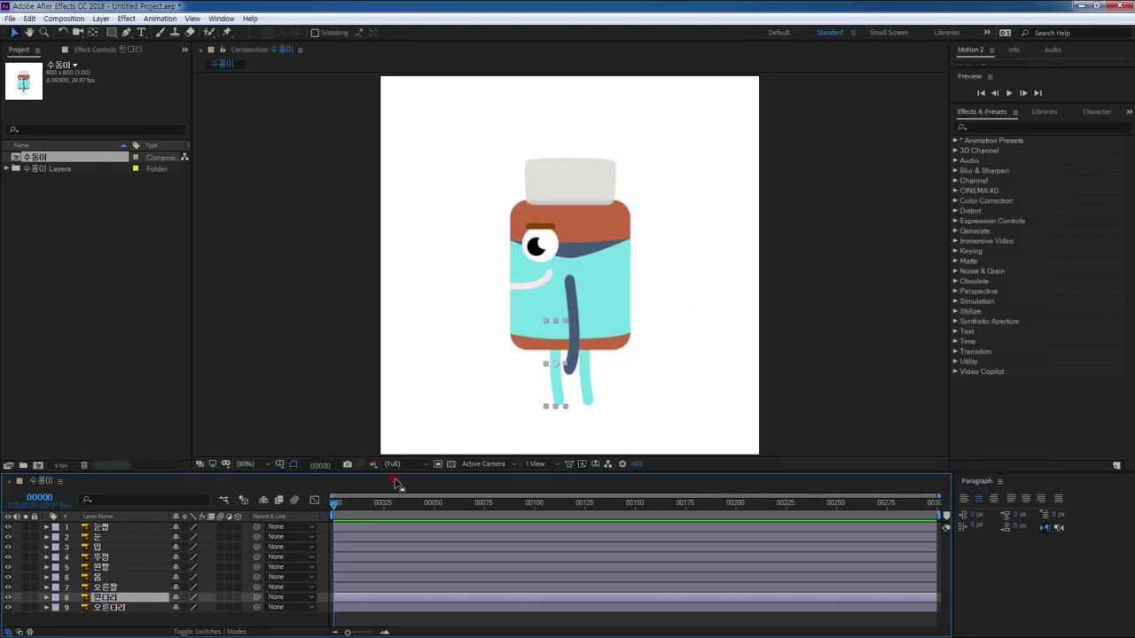
{"action": "left_click", "coordinate": [28, 598]}
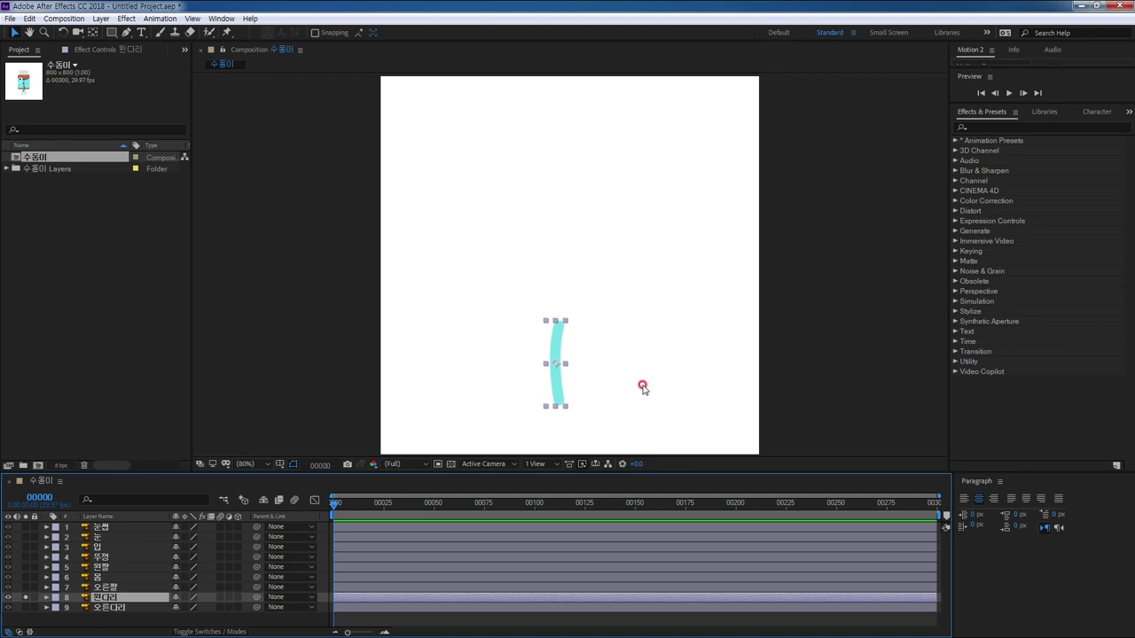
Step: Place three puppet pins on the 왼다리 layer with the Puppet Pin tool: at the foot, the knee and the top of the thigh
{"action": "scroll", "coordinate": [585, 363], "scroll_direction": "up", "scroll_amount": 5}
{"action": "left_click_drag", "start_coordinate": [531, 306], "coordinate": [577, 230]}
{"action": "scroll", "coordinate": [567, 227], "scroll_direction": "down", "scroll_amount": 1}
{"action": "left_click", "coordinate": [226, 32]}
{"action": "left_click", "coordinate": [524, 373]}
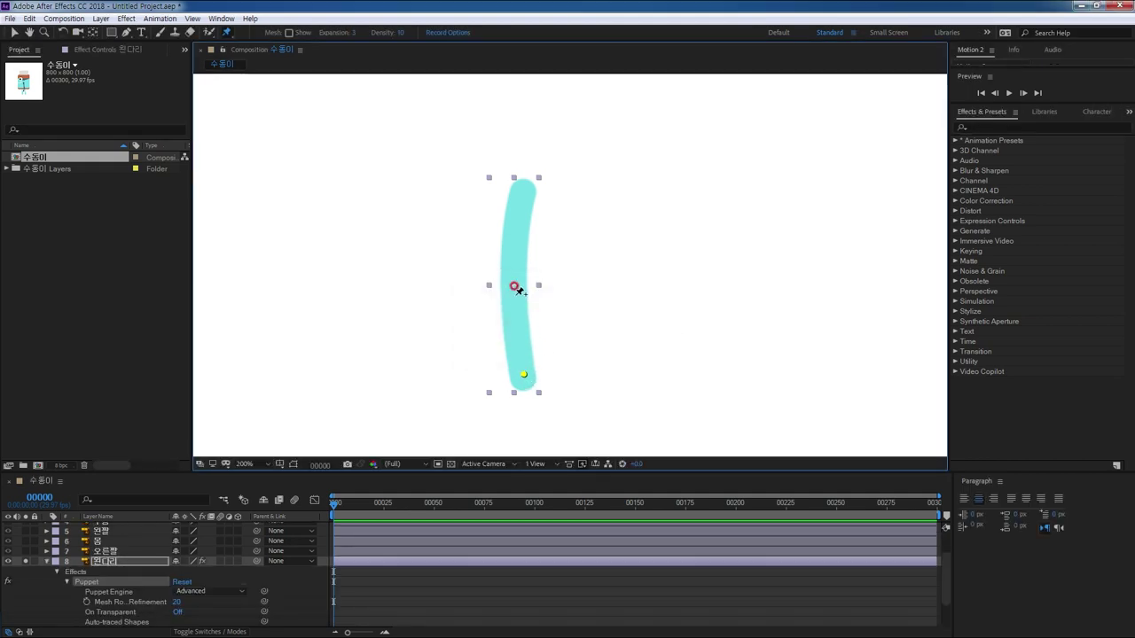
{"action": "left_click", "coordinate": [523, 183]}
{"action": "left_click", "coordinate": [123, 564]}
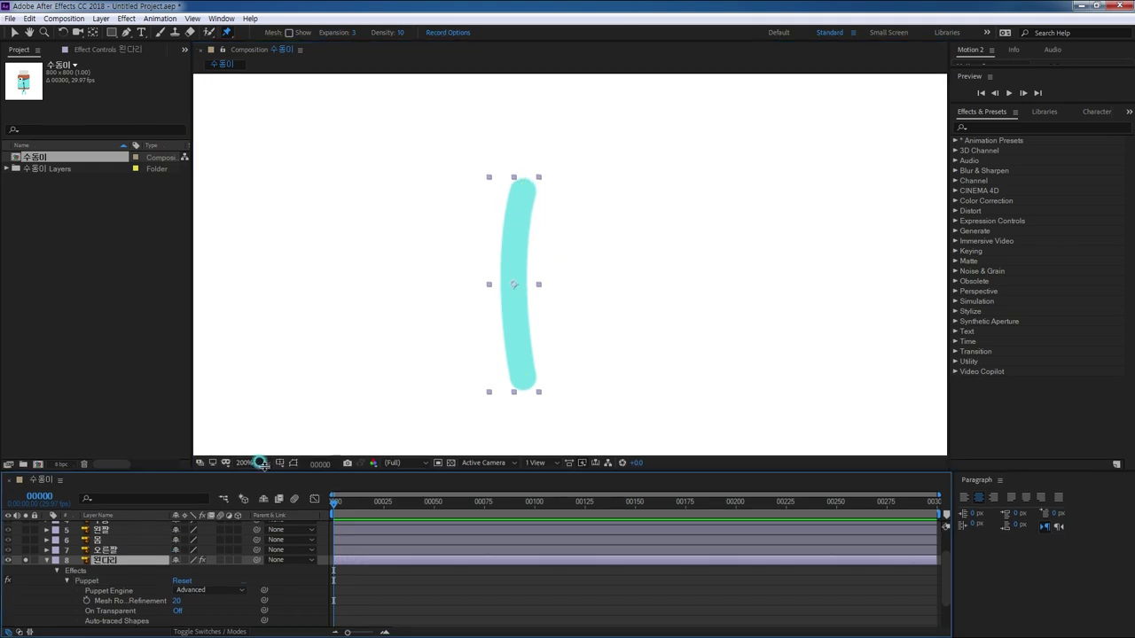
{"action": "left_click_drag", "start_coordinate": [263, 466], "coordinate": [263, 462]}
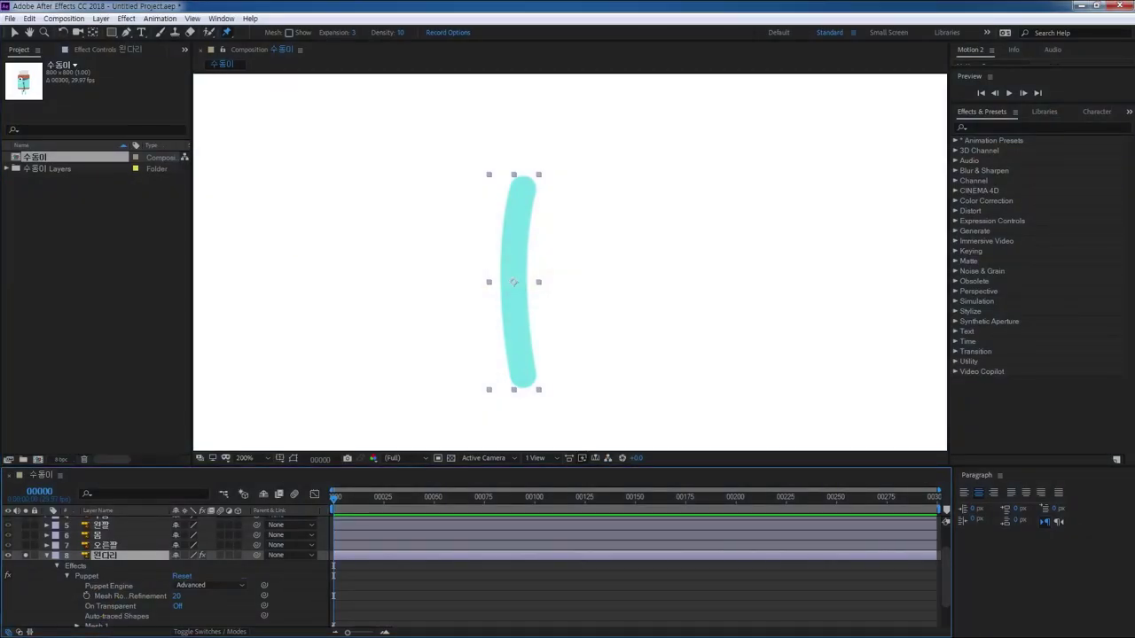
{"action": "key", "text": "v"}
{"action": "left_click", "coordinate": [45, 254]}
Step: Open the Duik Bassel script panel and move it to the side, clear of the left leg artwork
{"action": "left_click", "coordinate": [220, 19]}
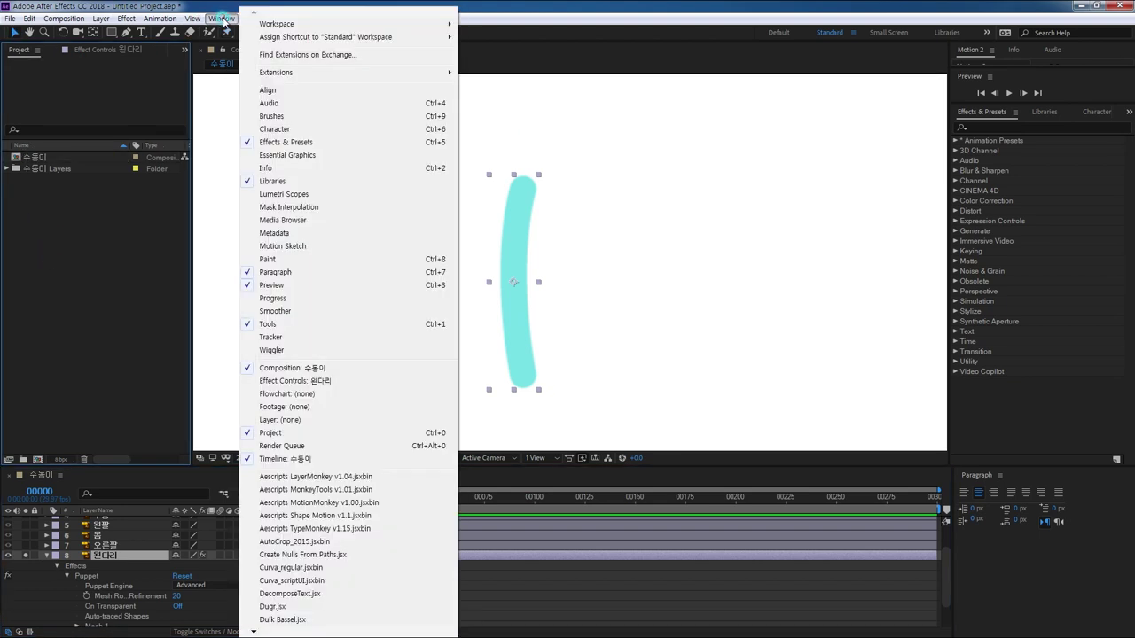
{"action": "left_click", "coordinate": [282, 621]}
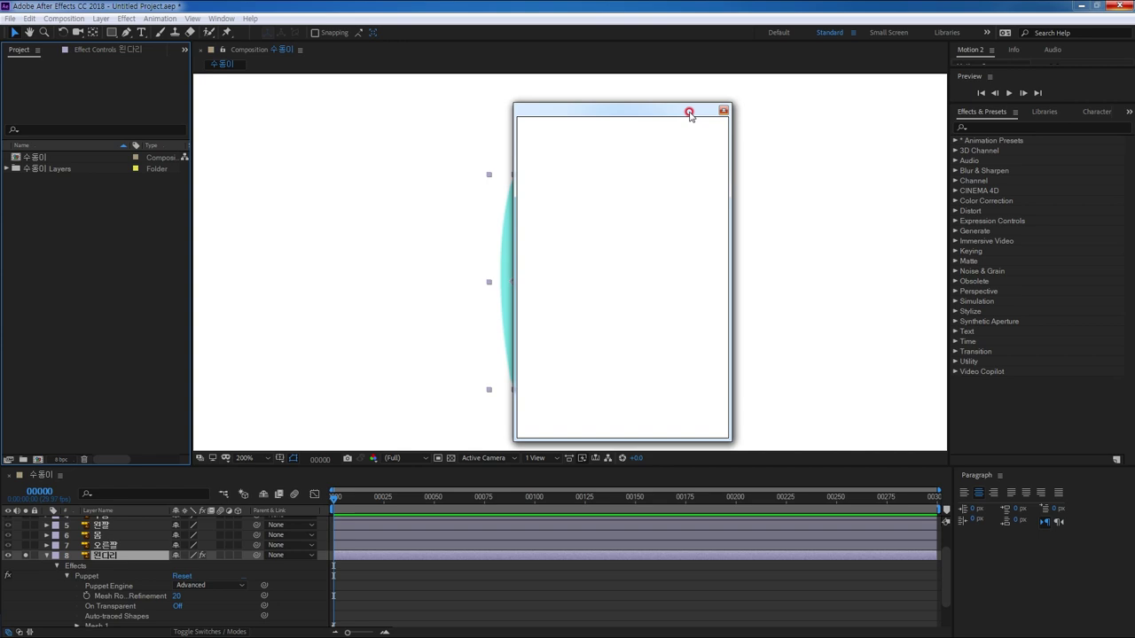
{"action": "left_click", "coordinate": [597, 210]}
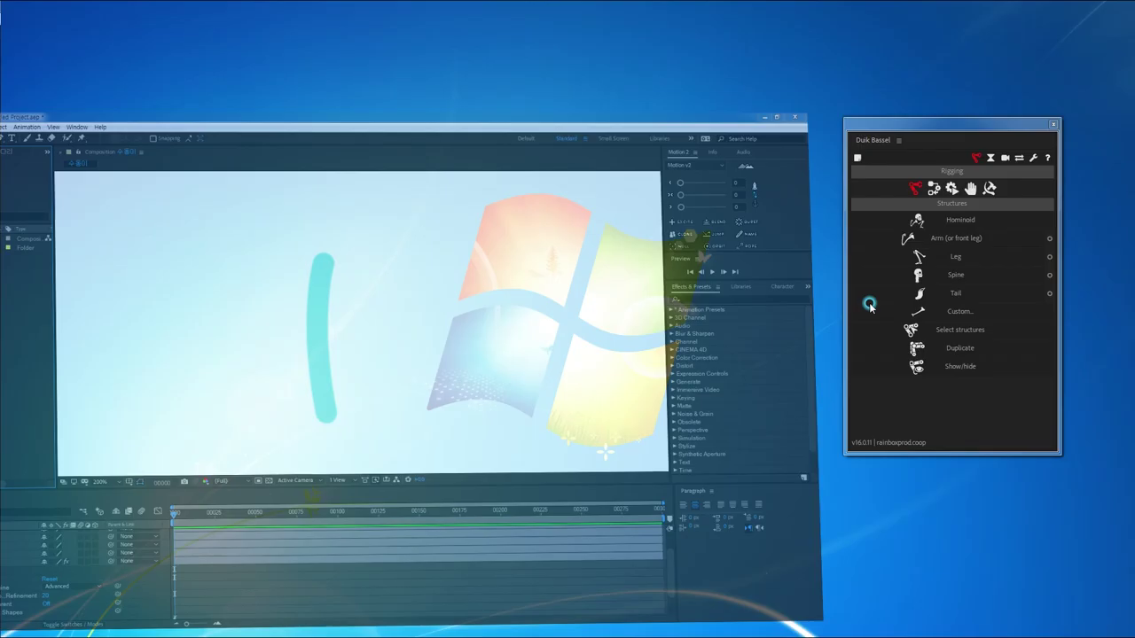
{"action": "left_click", "coordinate": [1079, 5]}
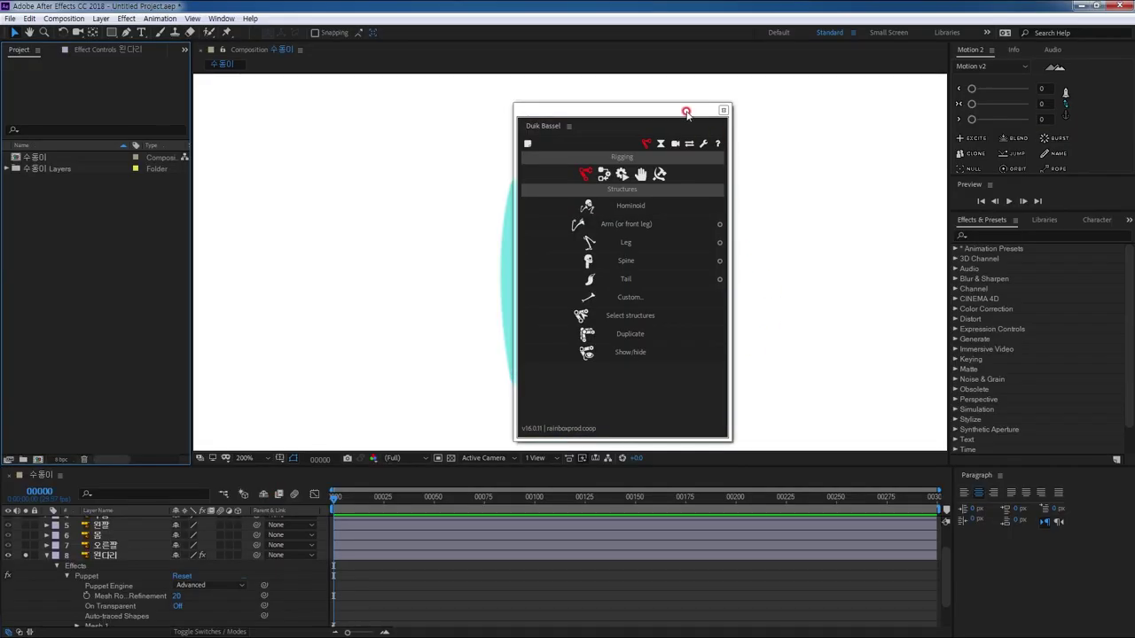
{"action": "left_click_drag", "start_coordinate": [686, 113], "coordinate": [979, 183]}
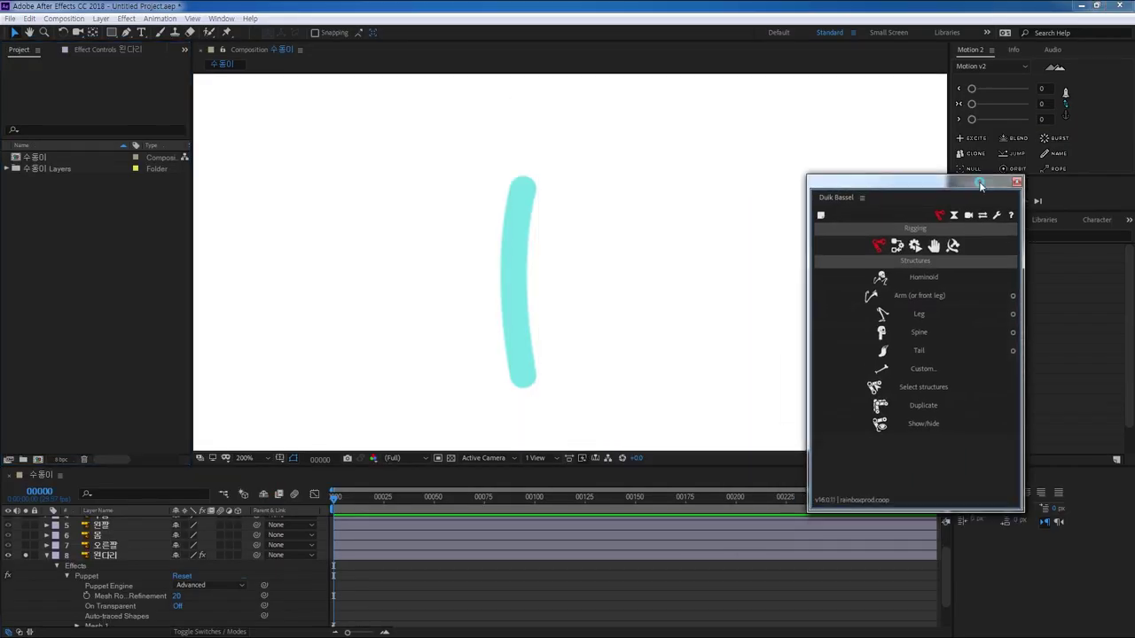
Step: Reveal the puppet pins of the 왼다리 layer and rename the lowest pin, at the foot, as 왼발
{"action": "left_click", "coordinate": [104, 555]}
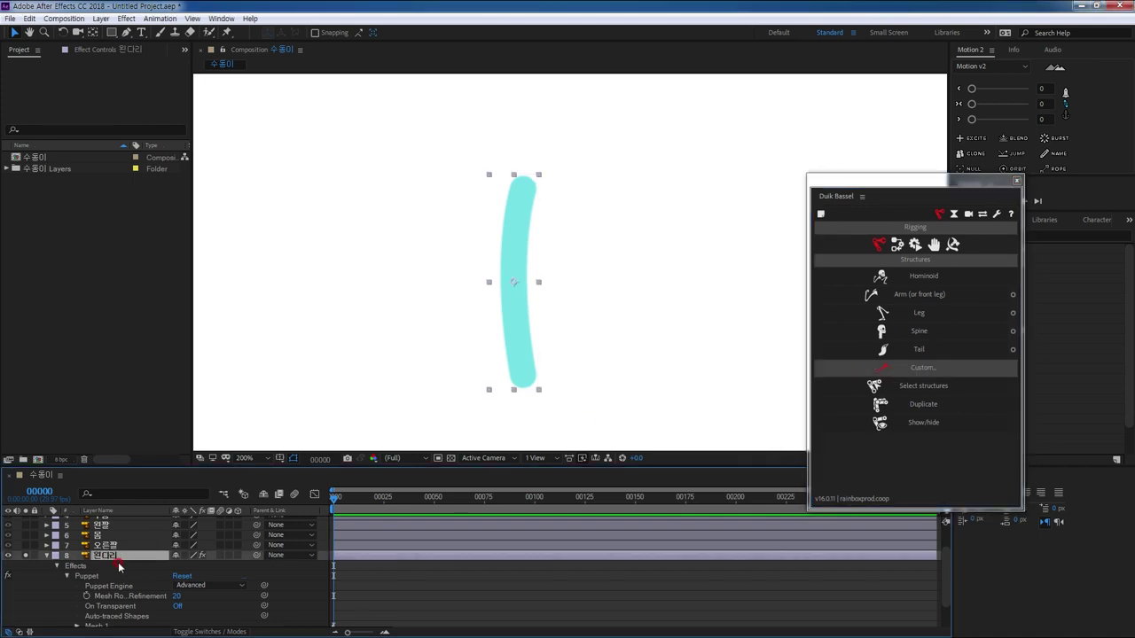
{"action": "key", "text": "u"}
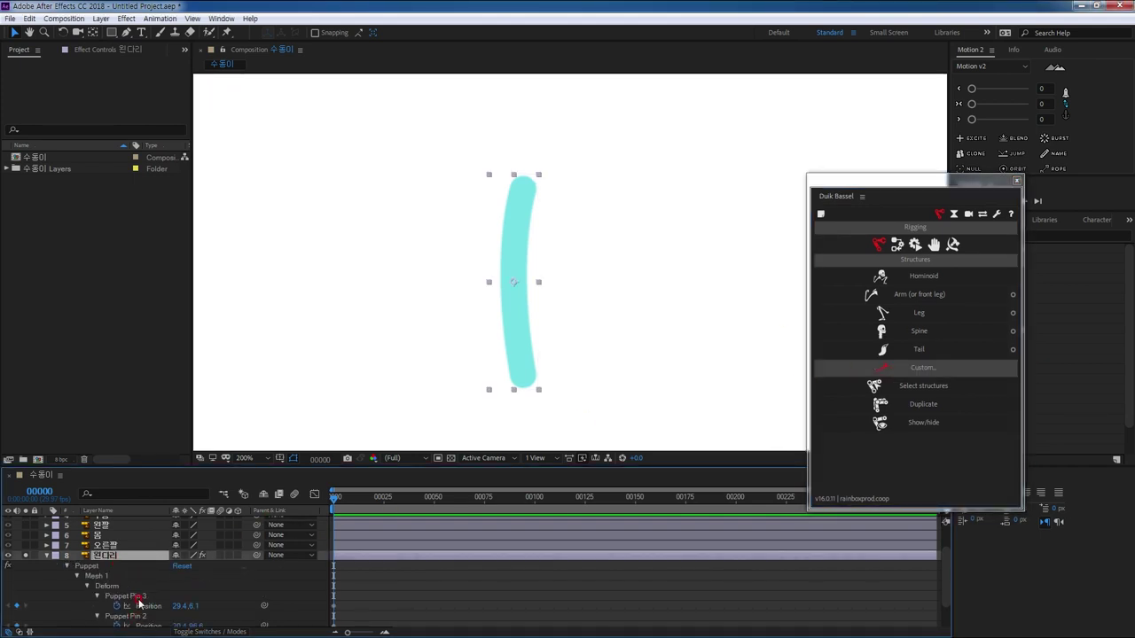
{"action": "left_click", "coordinate": [138, 602]}
{"action": "scroll", "coordinate": [143, 612], "scroll_direction": "down", "scroll_amount": 1}
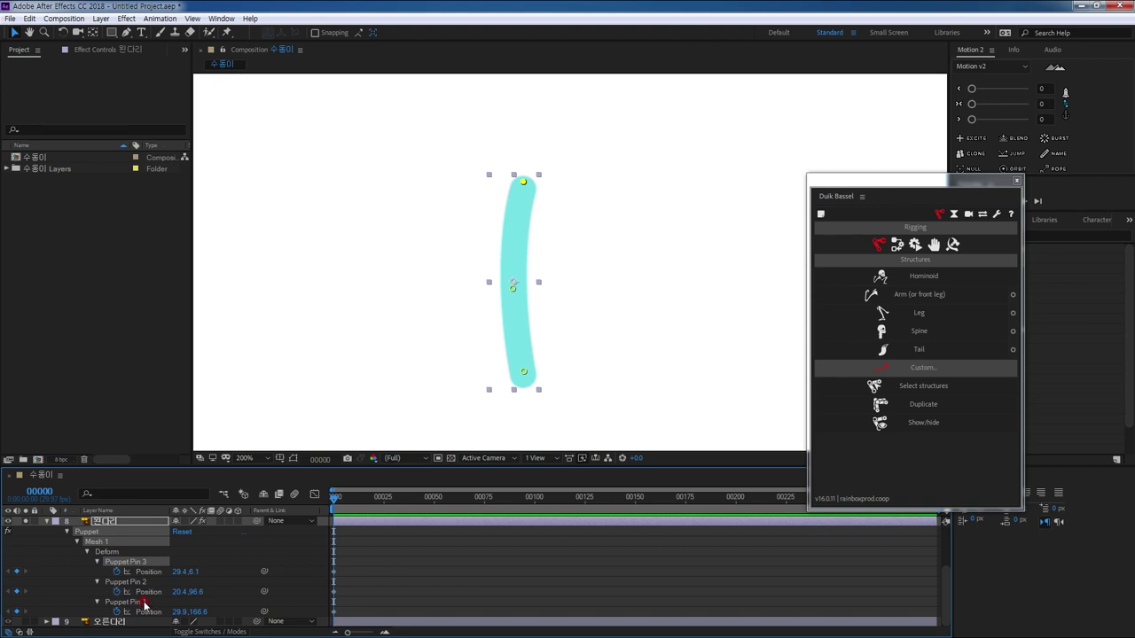
{"action": "left_click", "coordinate": [134, 604]}
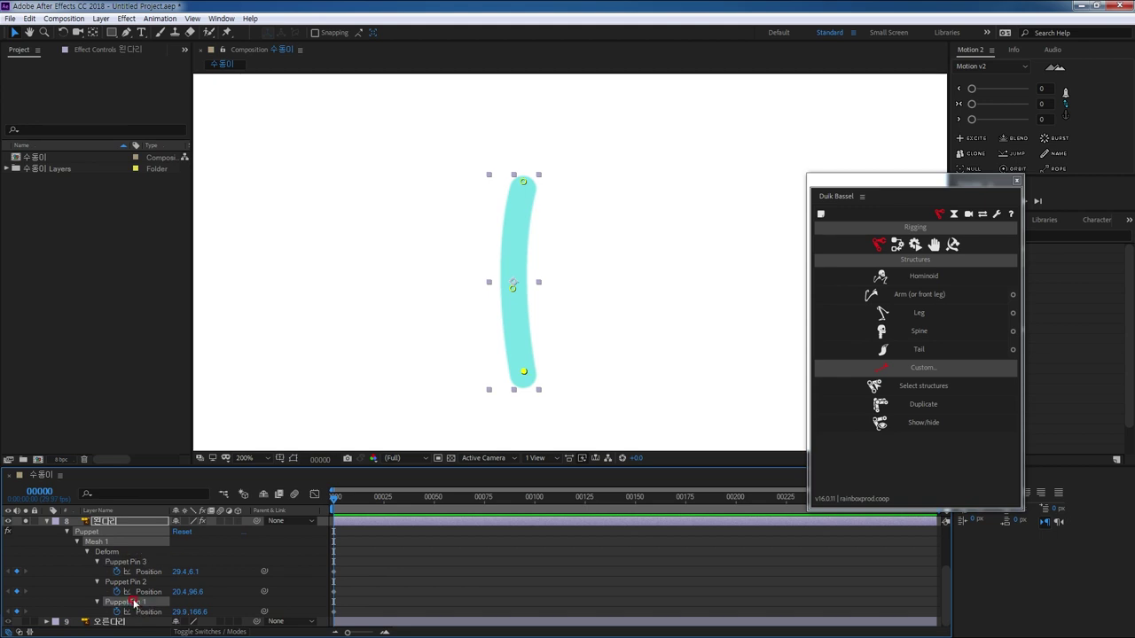
{"action": "key", "text": "Return"}
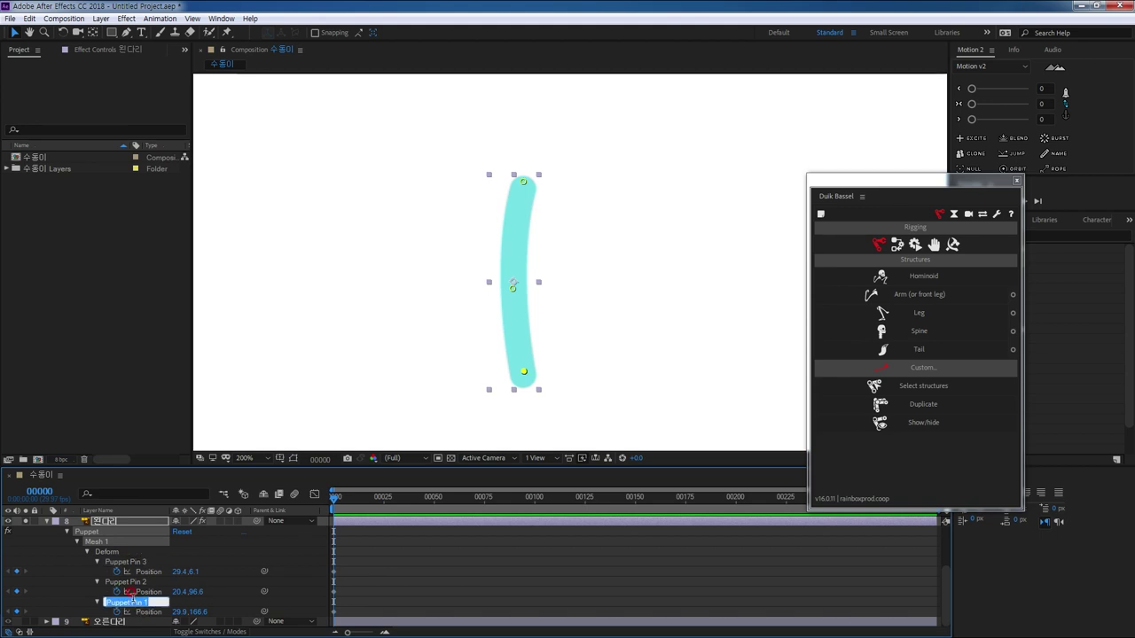
{"action": "type", "text": "왼발"}
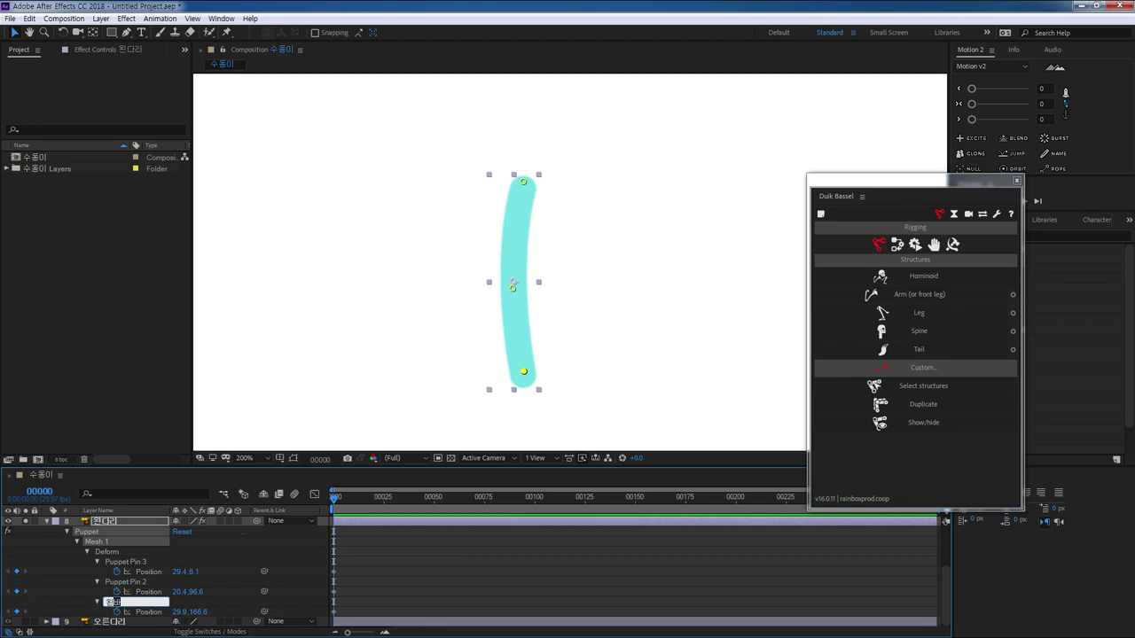
{"action": "key", "text": "Return"}
Step: Rename the left leg's middle puppet pin as 왼무릎 and its uppermost pin as 왼허벅지
{"action": "left_click", "coordinate": [107, 581]}
{"action": "key", "text": "Return"}
{"action": "type", "text": "왼"}
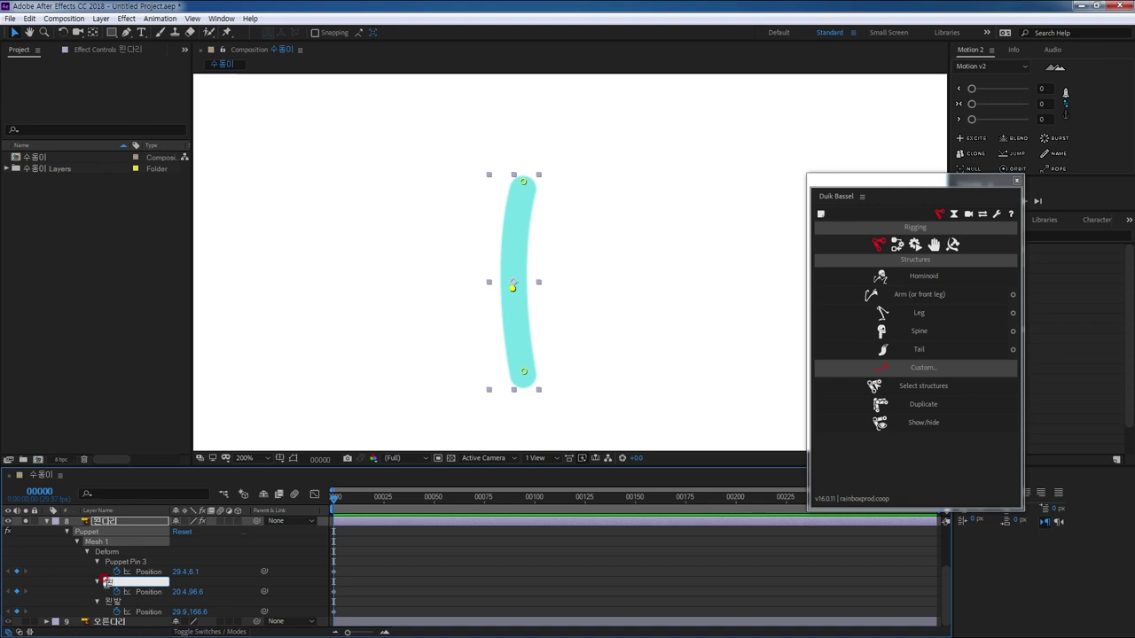
{"action": "type", "text": "무릎"}
{"action": "key", "text": "Return"}
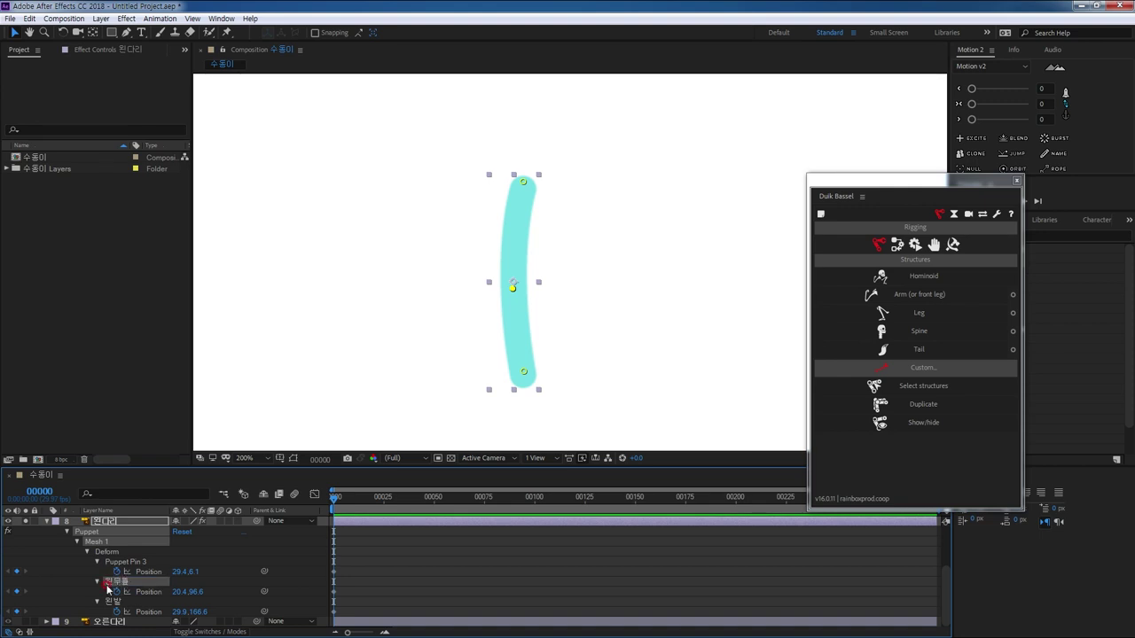
{"action": "left_click", "coordinate": [87, 560]}
{"action": "key", "text": "Return"}
{"action": "type", "text": "왼"}
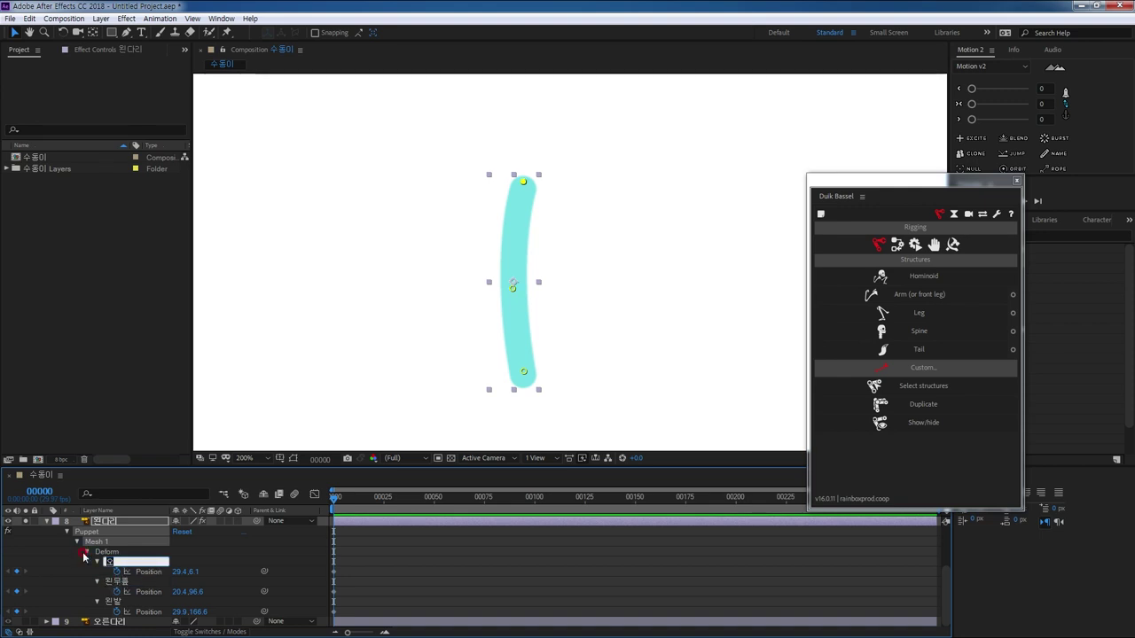
{"action": "type", "text": "허벅지"}
{"action": "key", "text": "Return"}
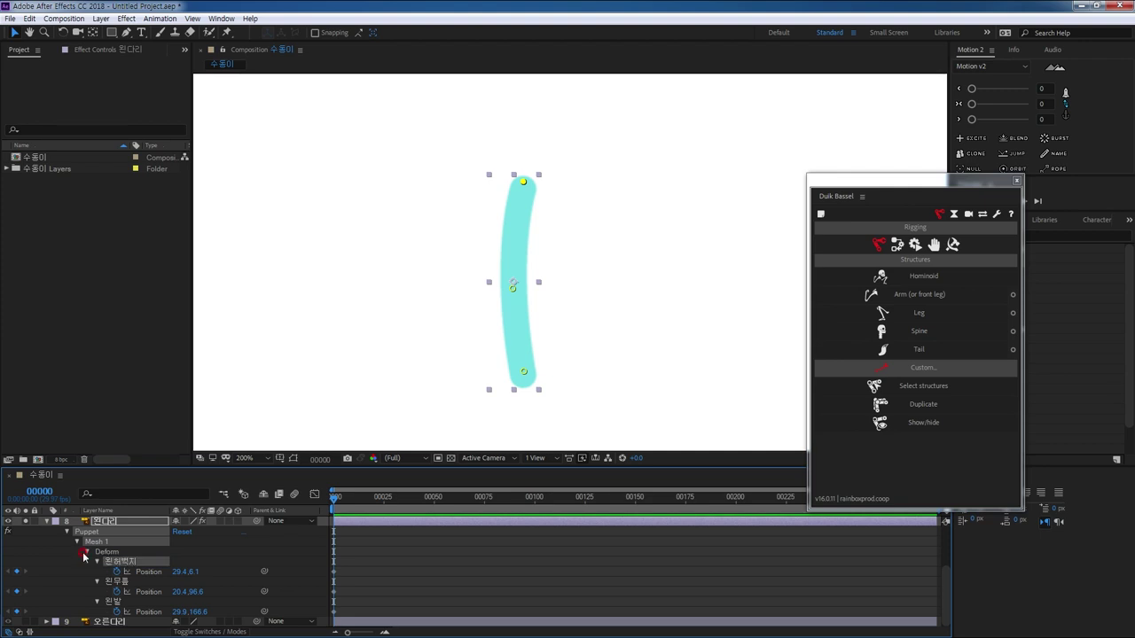
Step: Add Duik bones to the three puppet pins 왼허벅지, 왼무릎 and 왼발 from the Links & constraints tools
{"action": "left_click", "coordinate": [113, 601]}
{"action": "left_click", "coordinate": [119, 565], "text": "shift"}
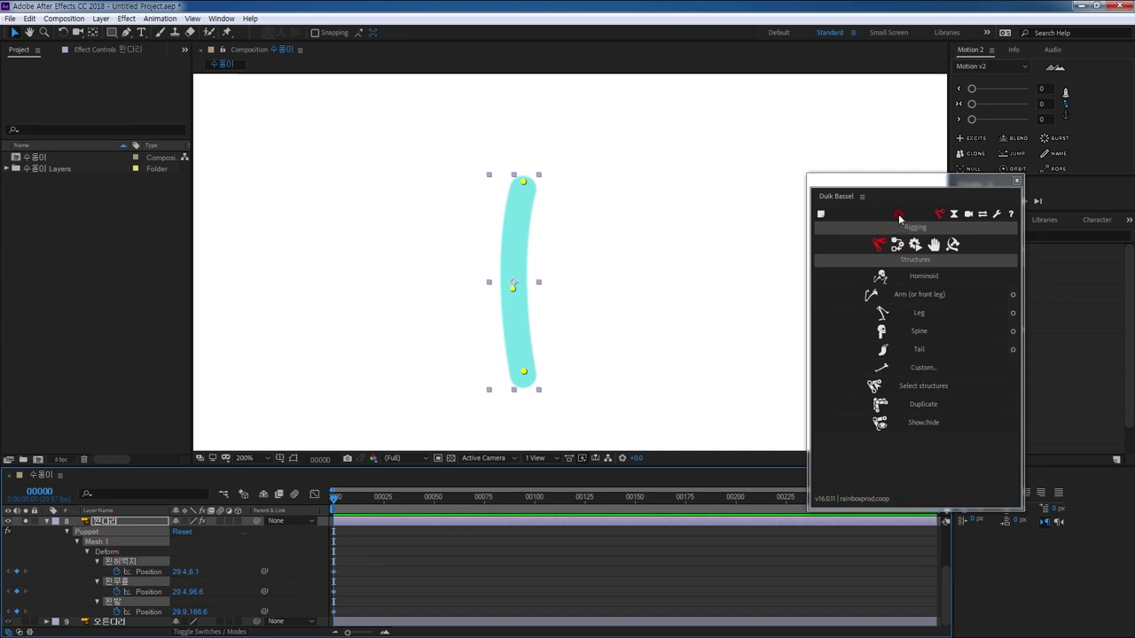
{"action": "left_click_drag", "start_coordinate": [907, 184], "coordinate": [883, 166]}
{"action": "left_click", "coordinate": [873, 226]}
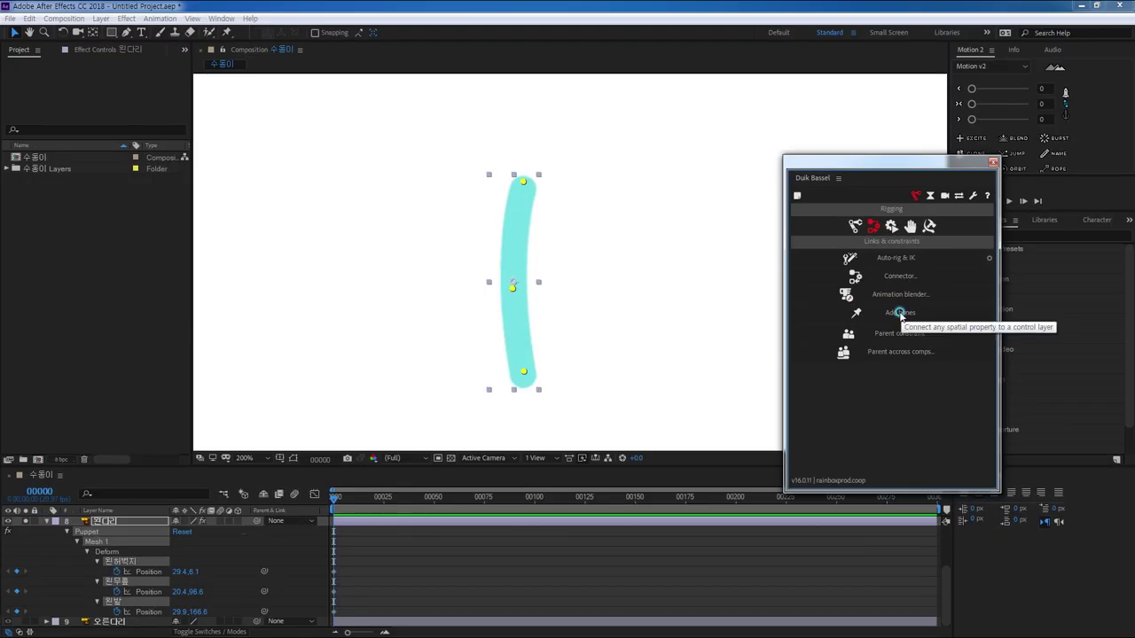
{"action": "left_click", "coordinate": [899, 313]}
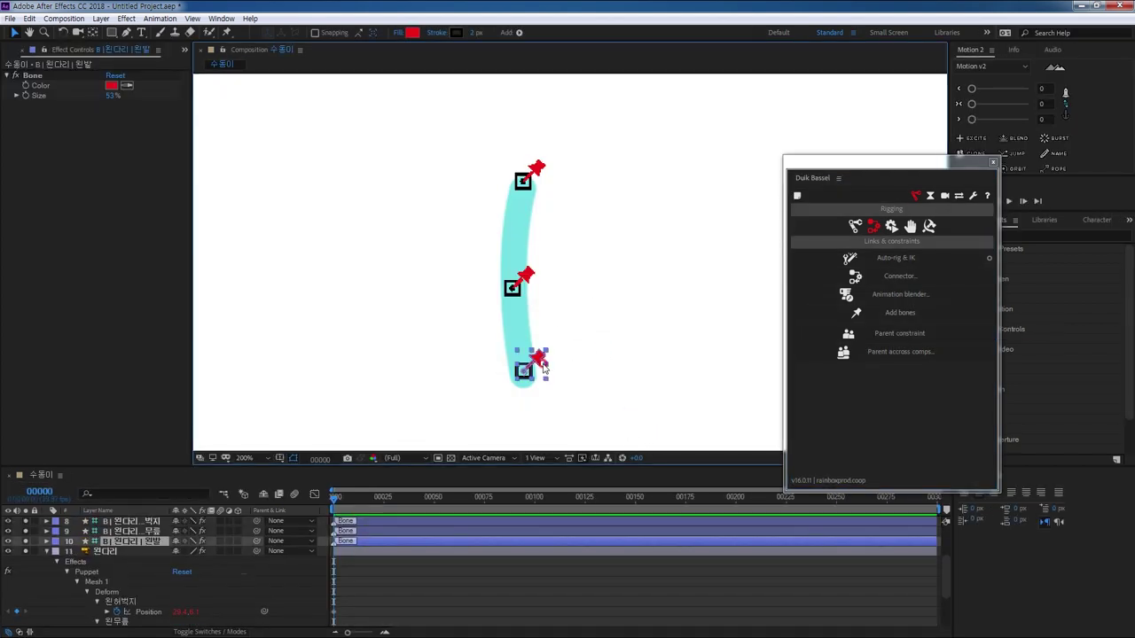
Step: Bring the three 왼다리 bone layers to the top of the layer stack and enlarge the timeline area
{"action": "left_click", "coordinate": [108, 551]}
{"action": "left_click", "coordinate": [139, 543]}
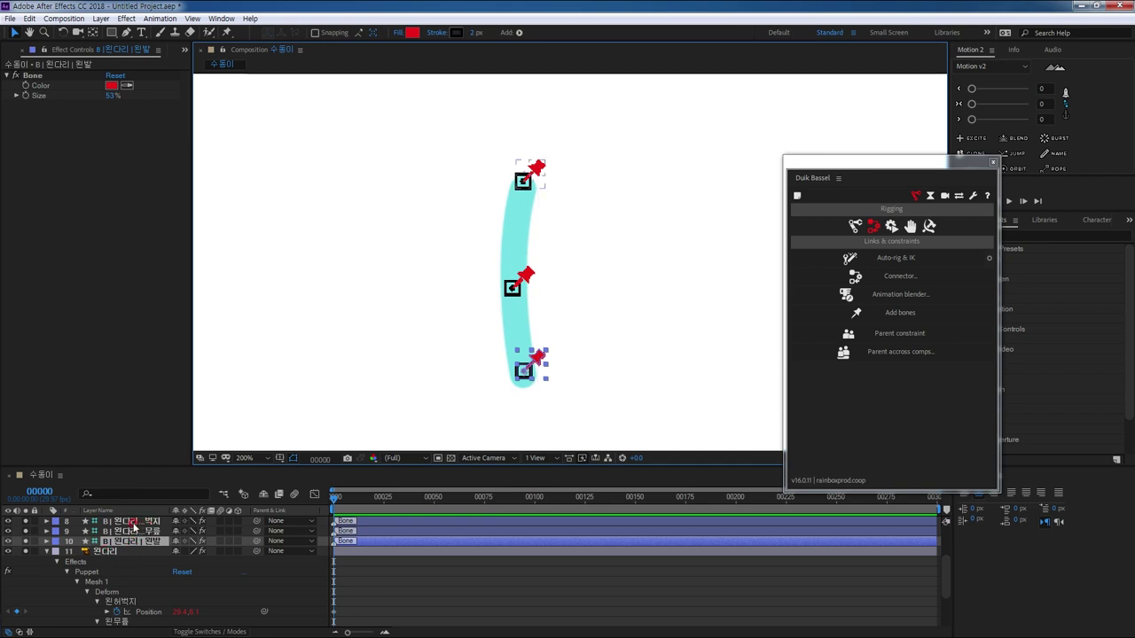
{"action": "left_click", "coordinate": [133, 520], "text": "shift"}
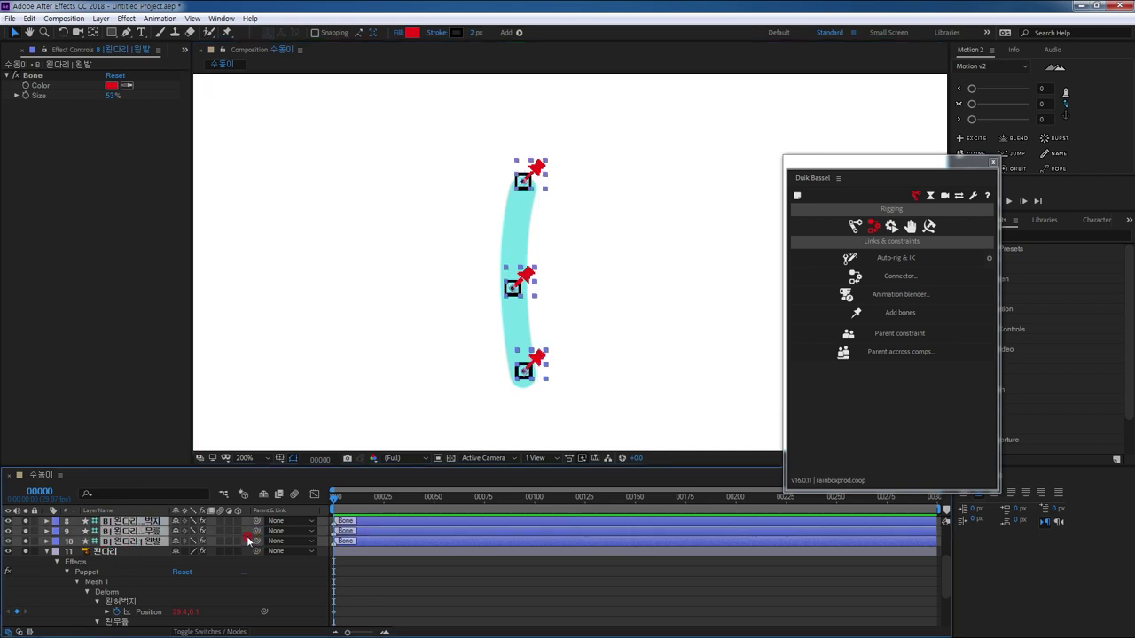
{"action": "key", "text": "ctrl+shift+bracketright"}
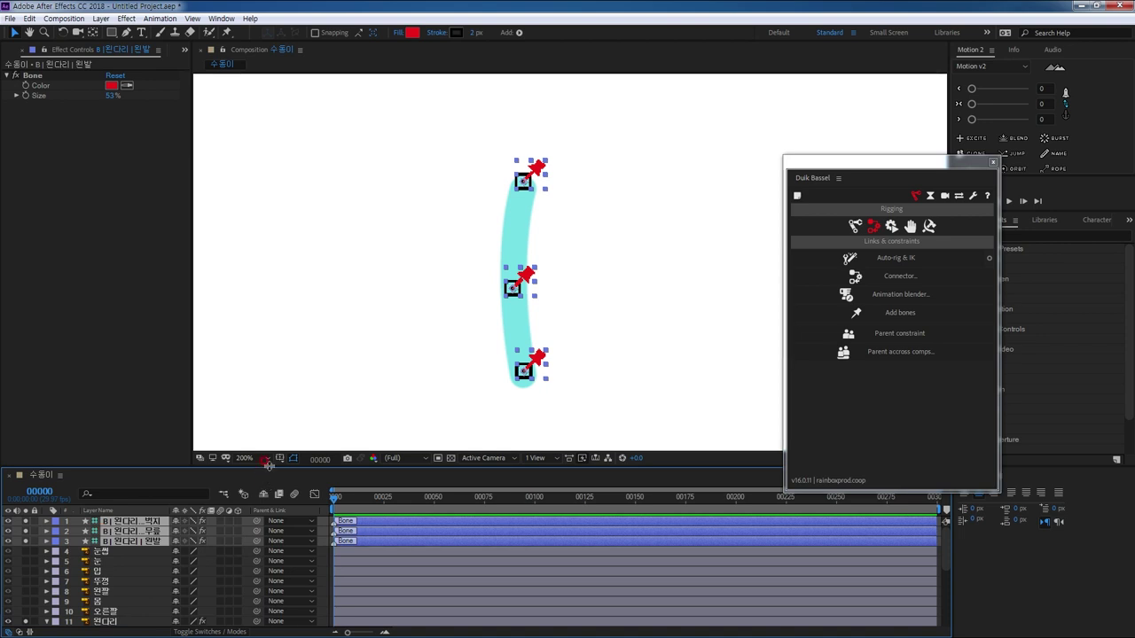
{"action": "left_click_drag", "start_coordinate": [268, 466], "coordinate": [268, 432]}
Step: Turn off solo for the three bone layers and the 왼다리 layer, and collapse the 왼다리 layer's properties
{"action": "left_click_drag", "start_coordinate": [25, 486], "coordinate": [25, 506]}
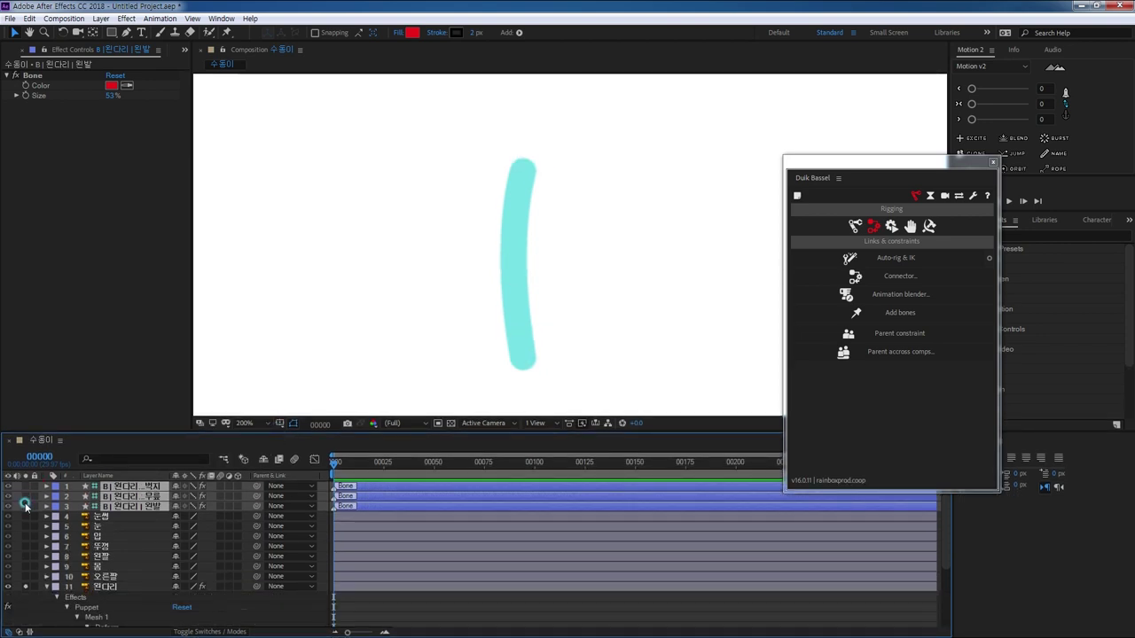
{"action": "left_click", "coordinate": [25, 586]}
{"action": "left_click", "coordinate": [120, 588]}
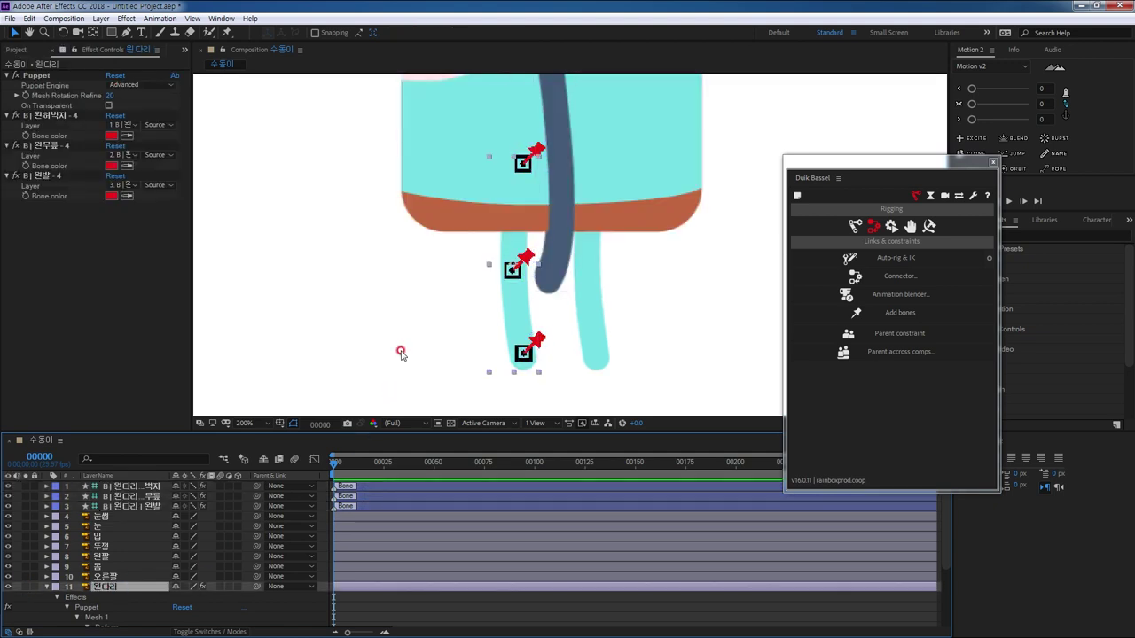
{"action": "left_click", "coordinate": [114, 577]}
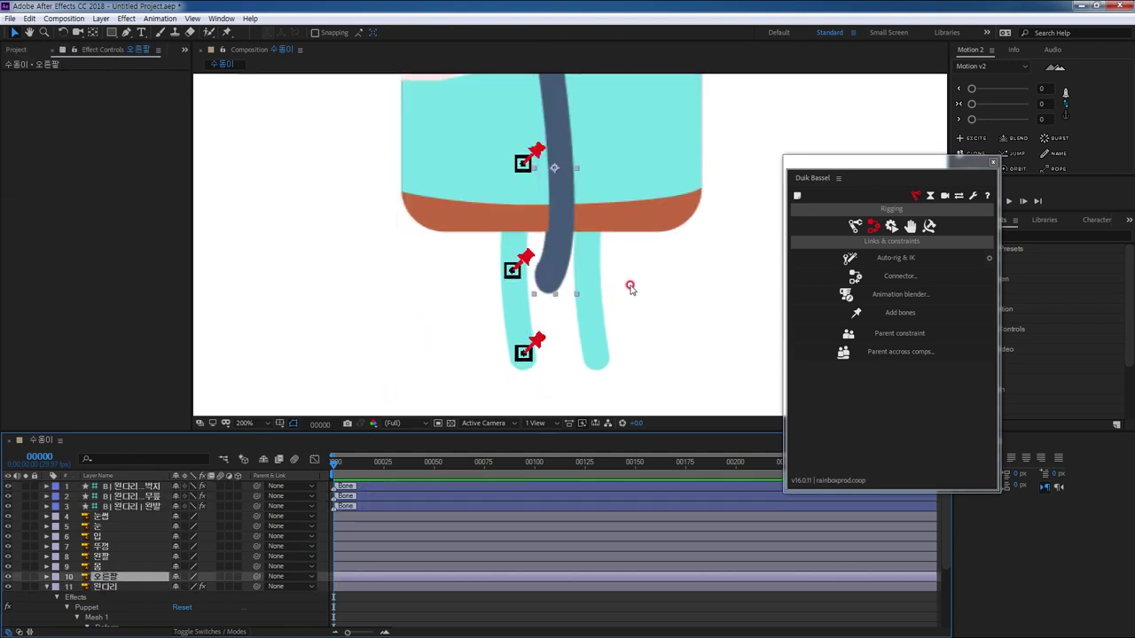
{"action": "left_click", "coordinate": [109, 588]}
{"action": "left_click", "coordinate": [47, 587]}
Step: Solo the 오른다리 layer and place three puppet pins on it: at the foot, the knee and the top of the thigh
{"action": "left_click", "coordinate": [105, 598]}
{"action": "left_click", "coordinate": [25, 596]}
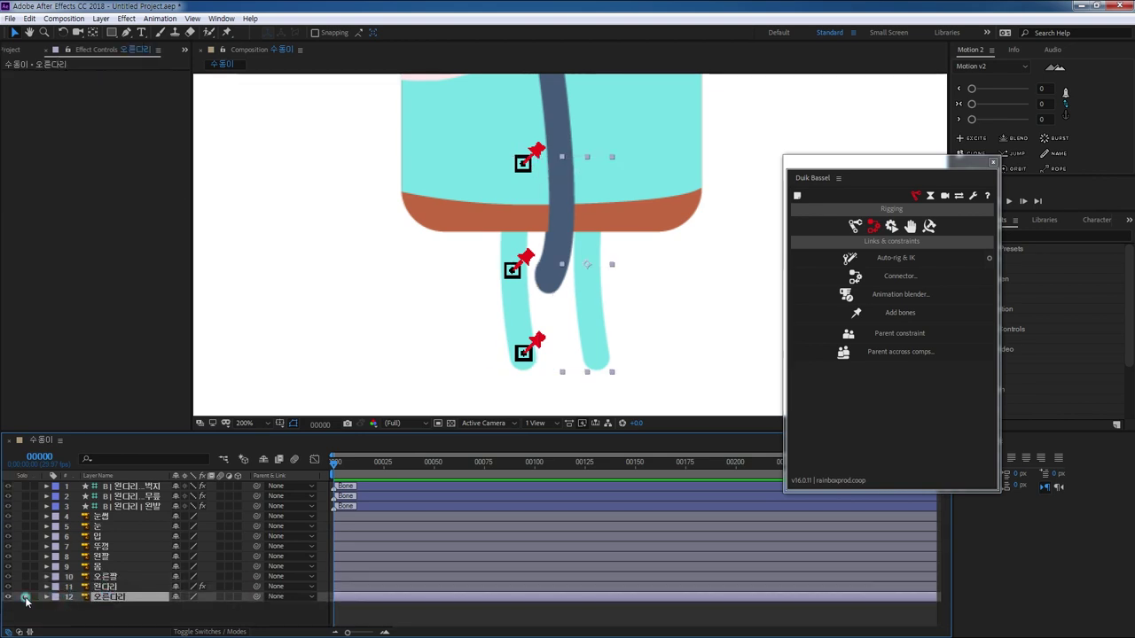
{"action": "left_click", "coordinate": [227, 33]}
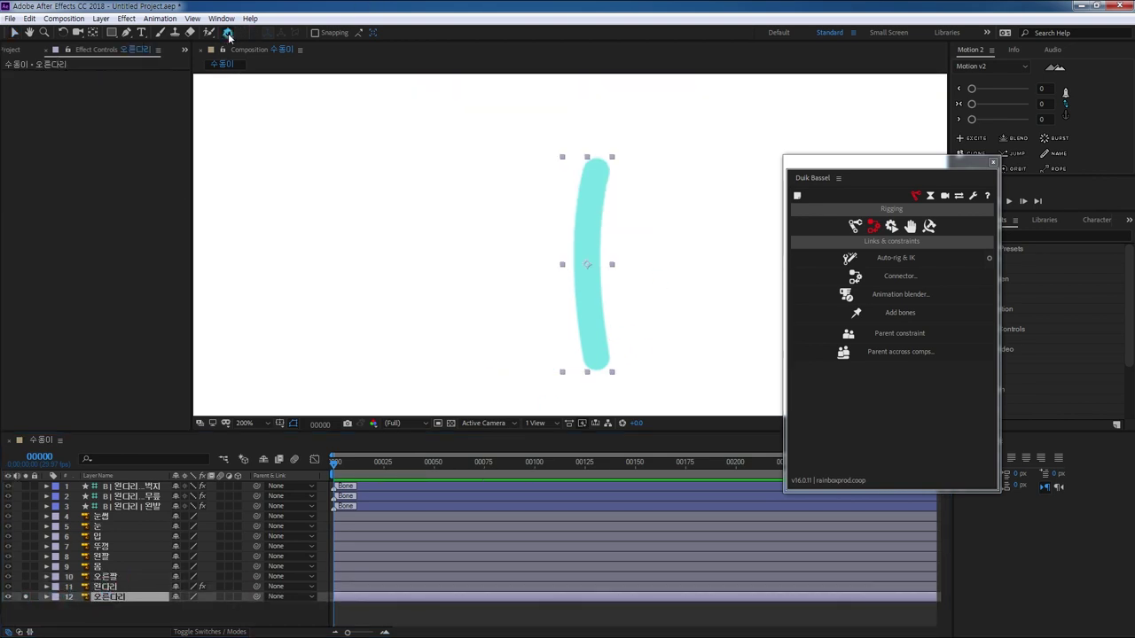
{"action": "left_click", "coordinate": [595, 350]}
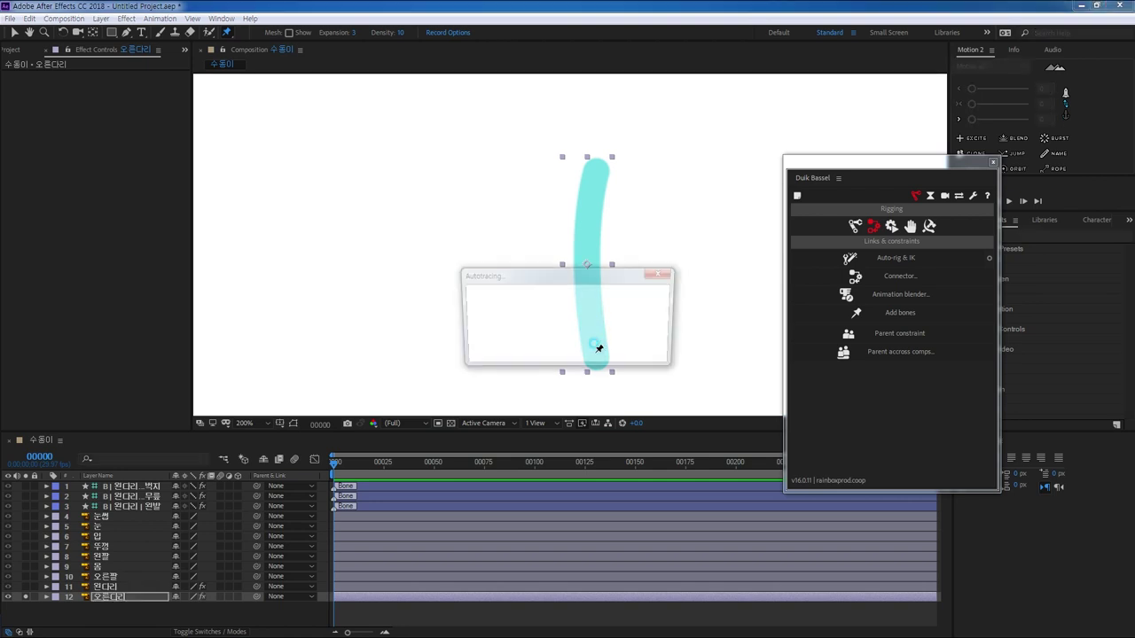
{"action": "left_click", "coordinate": [587, 265]}
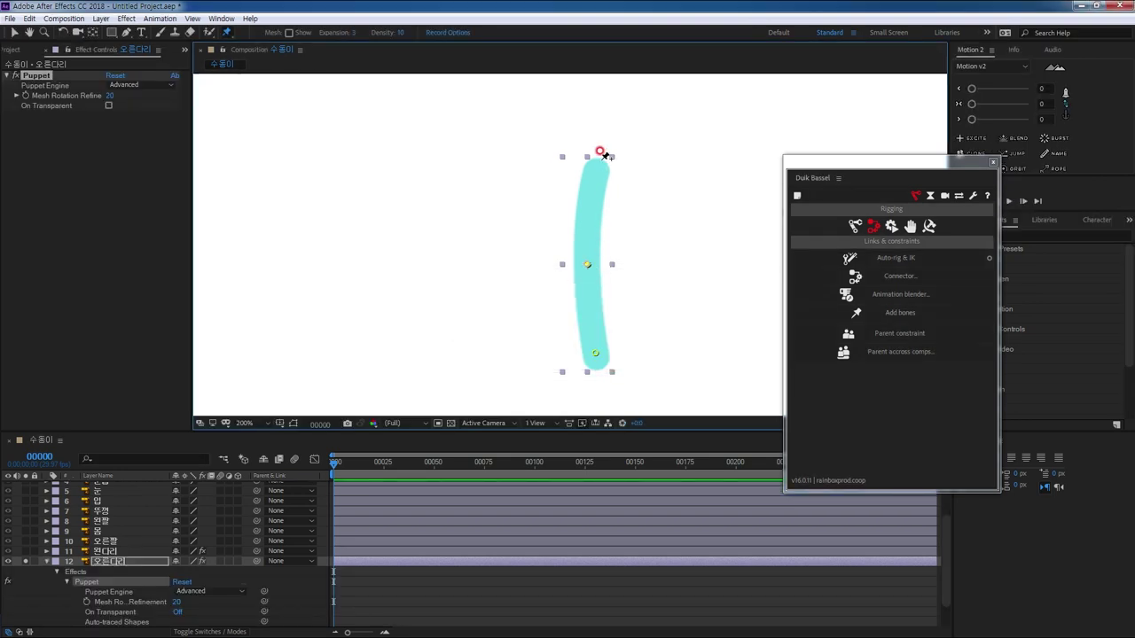
{"action": "left_click", "coordinate": [598, 162]}
Step: Reveal the puppet pins of the 오른다리 layer and rename the lowest pin, at the foot, as 오른발
{"action": "left_click", "coordinate": [128, 564]}
{"action": "key", "text": "u"}
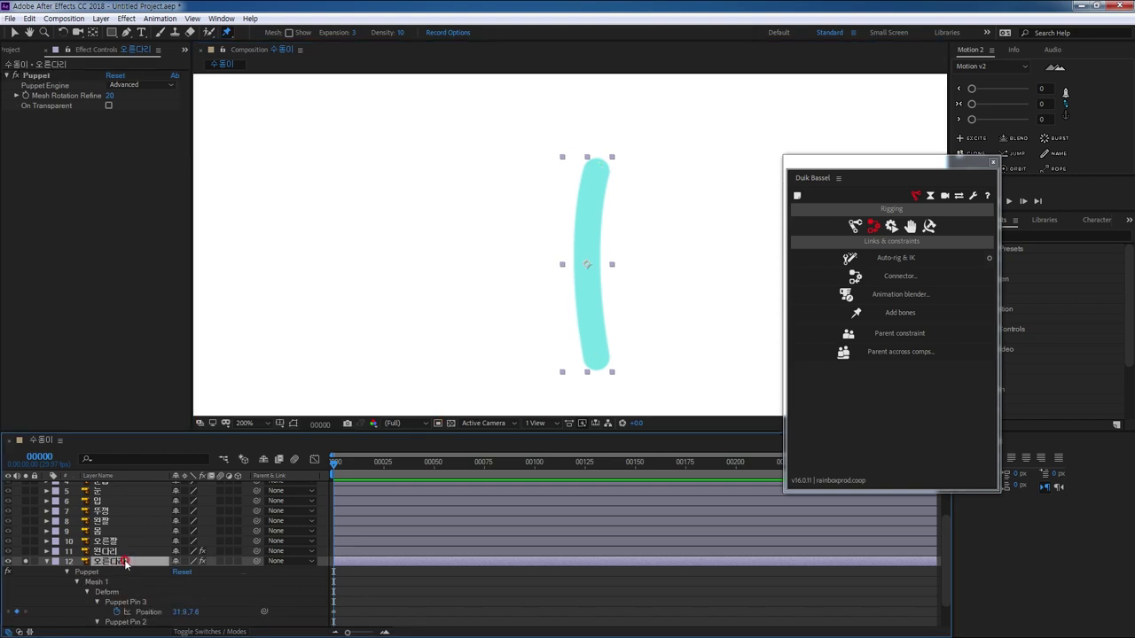
{"action": "scroll", "coordinate": [151, 598], "scroll_direction": "down", "scroll_amount": 2}
{"action": "left_click", "coordinate": [163, 613]}
{"action": "key", "text": "Return"}
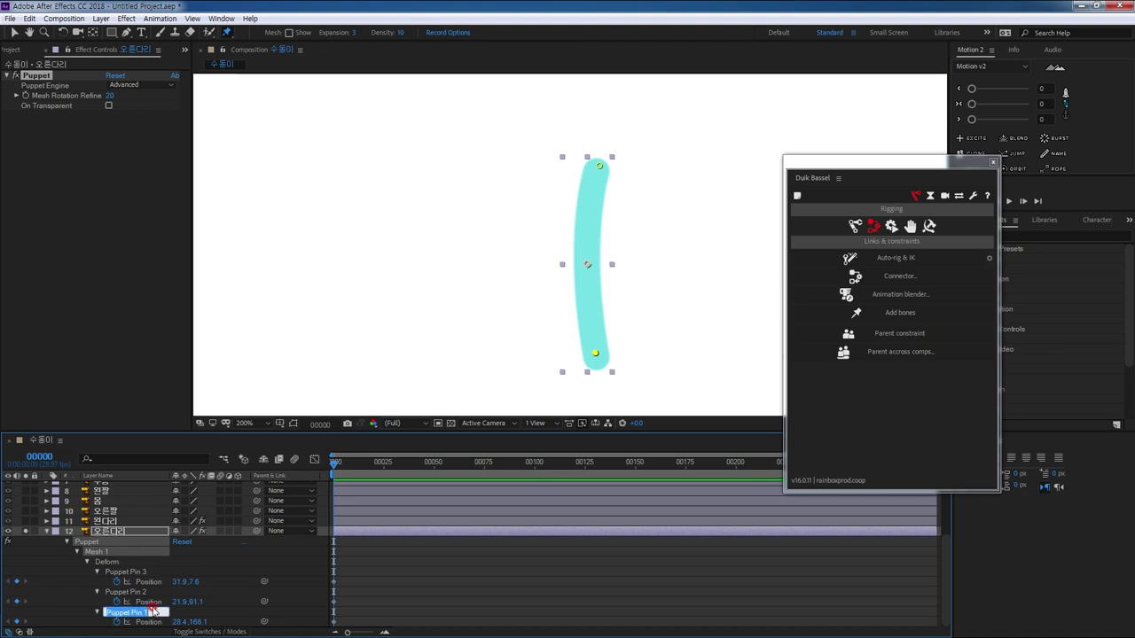
{"action": "type", "text": "오른다"}
{"action": "key", "text": "Return"}
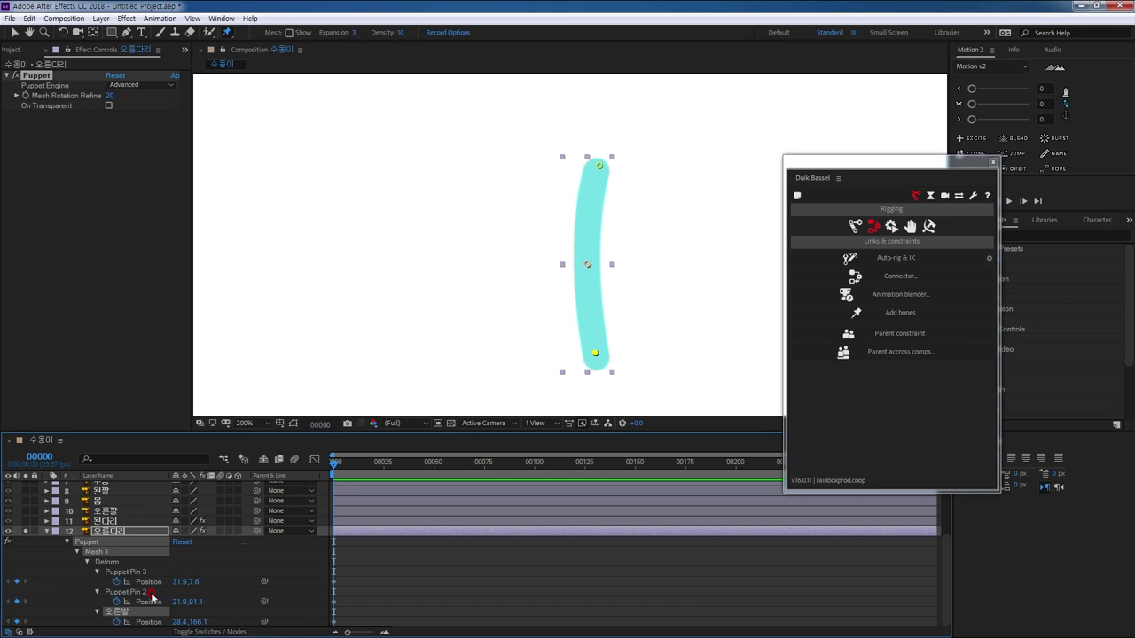
Step: Rename the 오른다리 layer's middle puppet pin as 오른무릎 and its top pin as 오른허벅지
{"action": "left_click", "coordinate": [151, 594]}
{"action": "key", "text": "Return"}
{"action": "type", "text": "오른"}
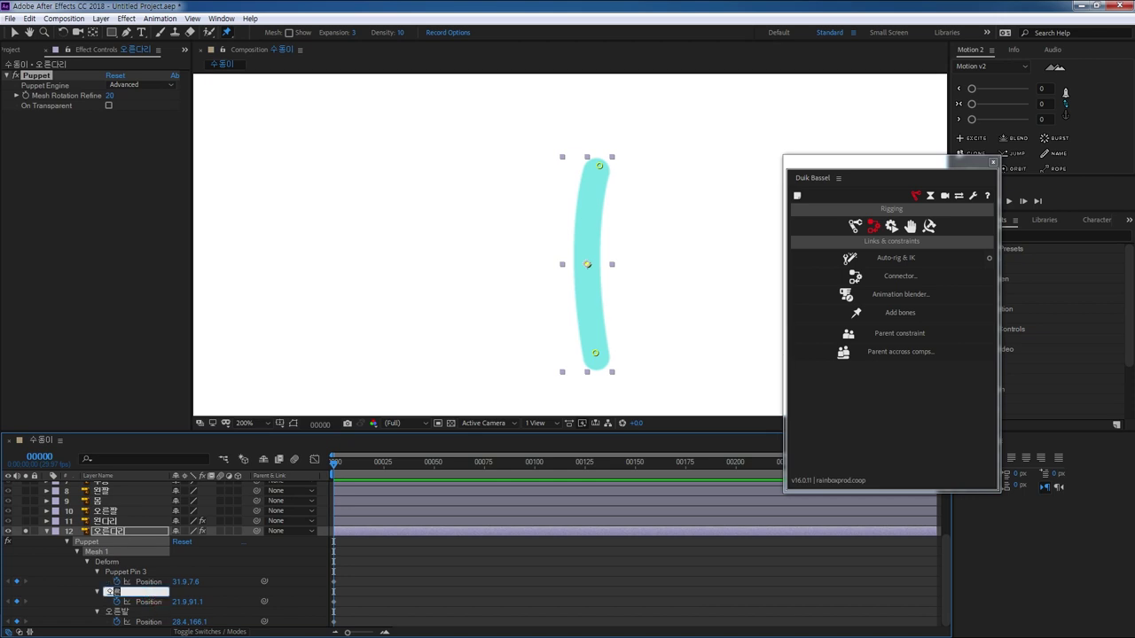
{"action": "type", "text": "무릎"}
{"action": "key", "text": "Return"}
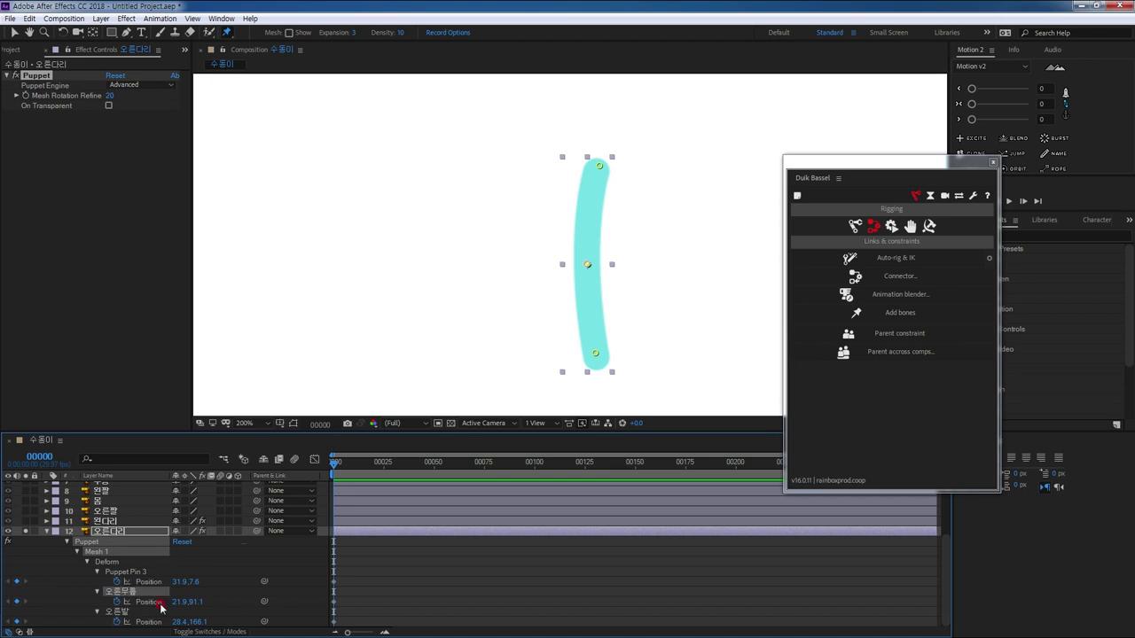
{"action": "left_click", "coordinate": [134, 571]}
{"action": "key", "text": "Return"}
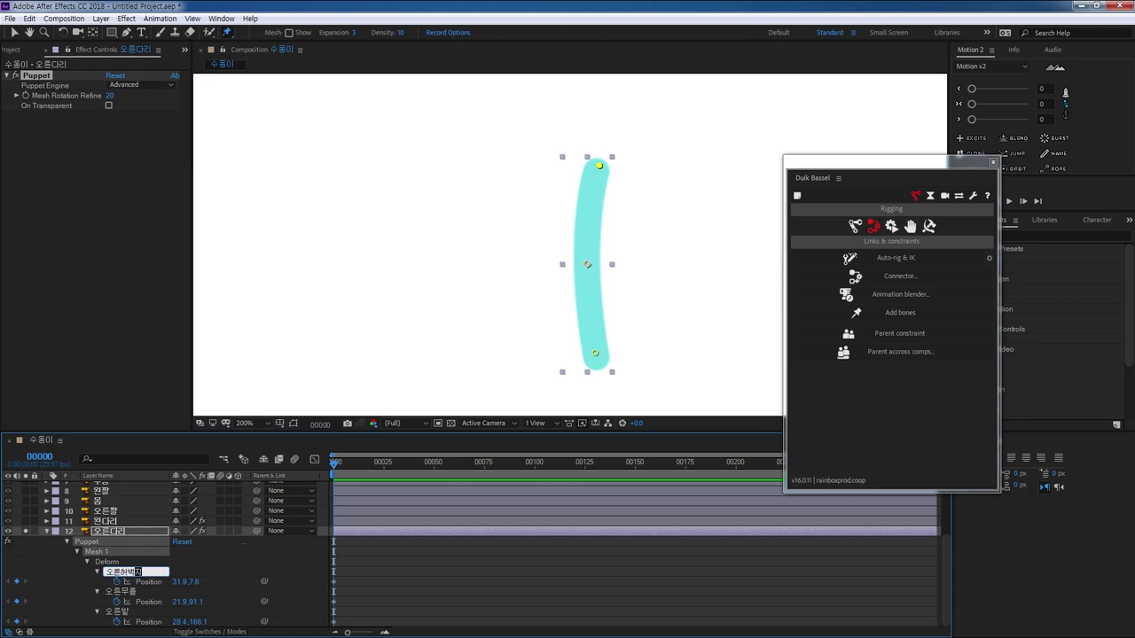
{"action": "type", "text": "오른허벅지"}
{"action": "key", "text": "Return"}
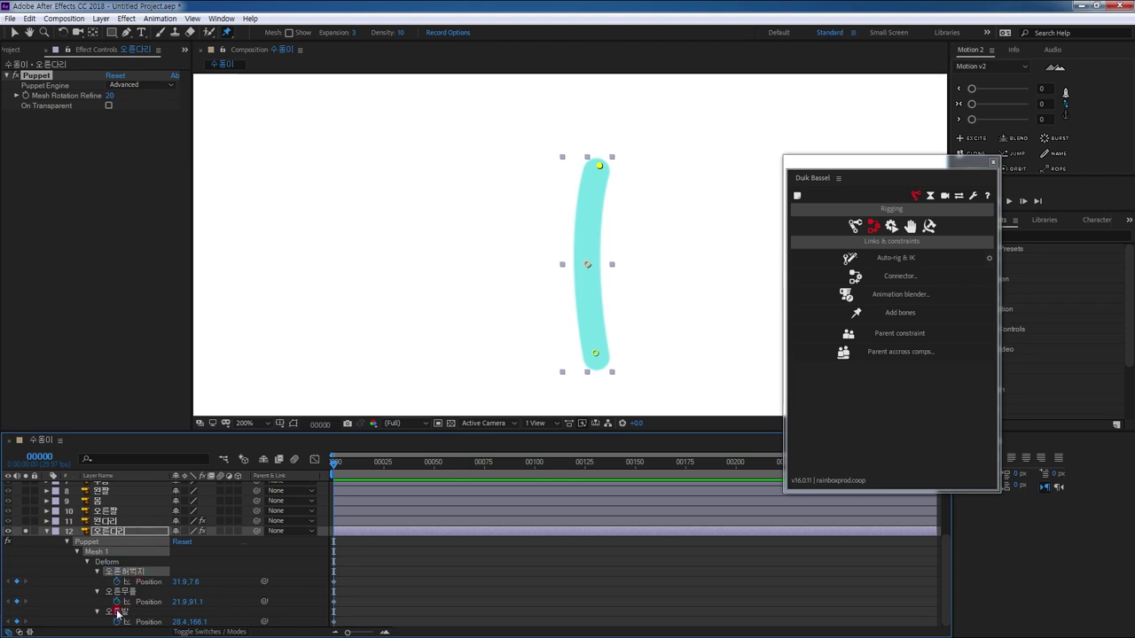
Step: Add Duik bones to the three 오른다리 pins and turn off solo for the bone layers and the 오른다리 layer
{"action": "left_click", "coordinate": [117, 612], "text": "shift"}
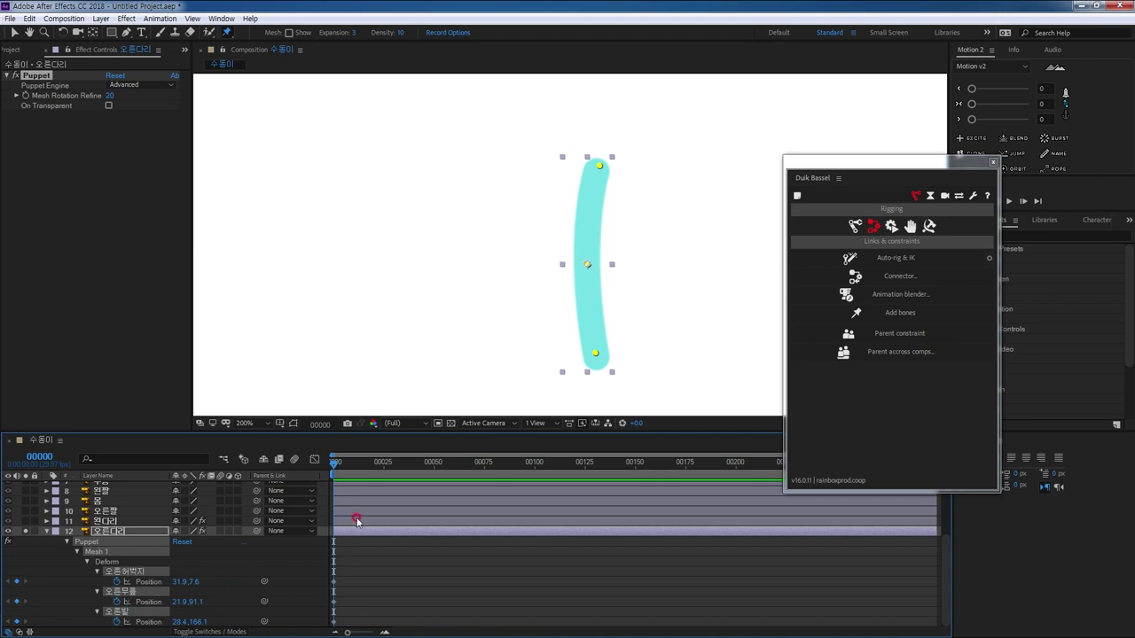
{"action": "left_click", "coordinate": [903, 312]}
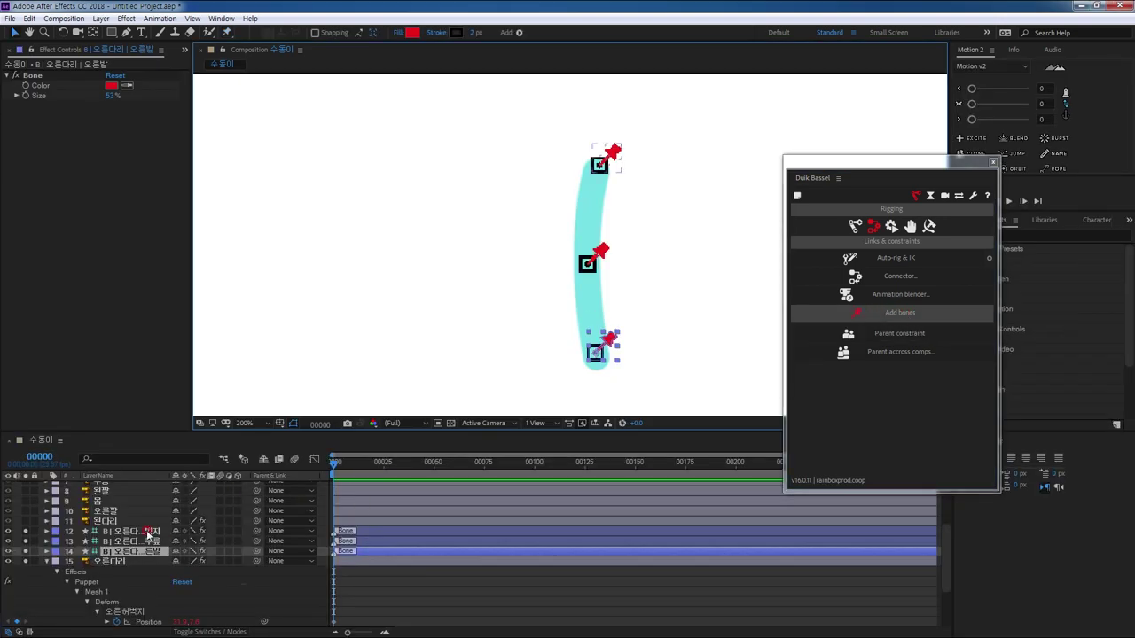
{"action": "left_click_drag", "start_coordinate": [175, 432], "coordinate": [178, 299]}
{"action": "left_click_drag", "start_coordinate": [25, 461], "coordinate": [26, 492]}
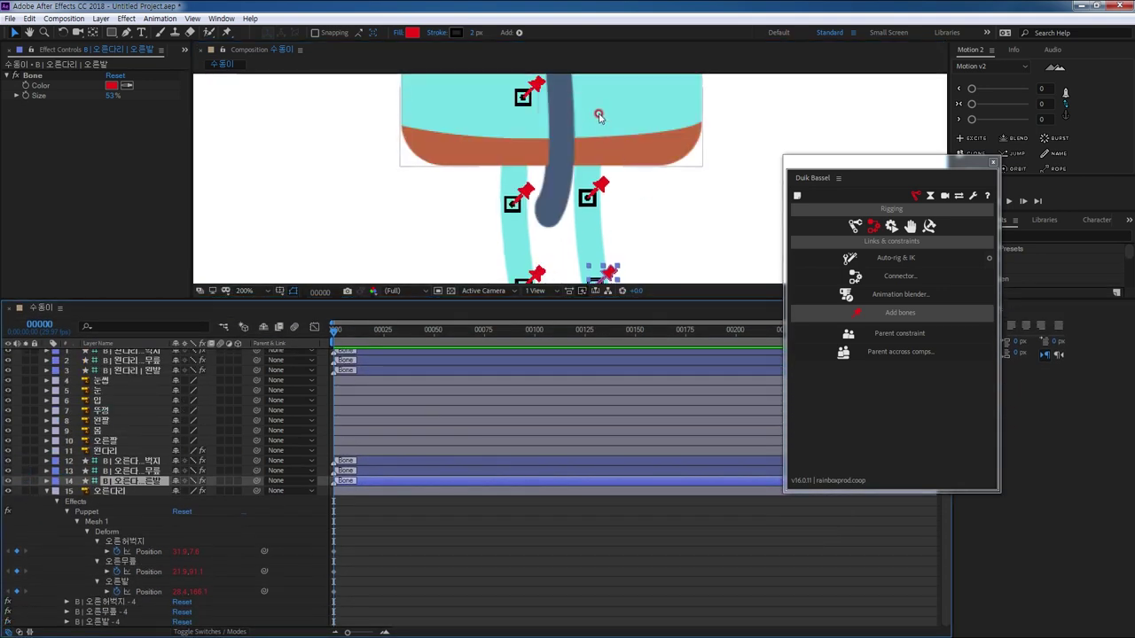
Step: Bring the three 오른다리 bone layers to the top of the layer stack and collapse the 오른다리 layer's properties
{"action": "left_click", "coordinate": [124, 461]}
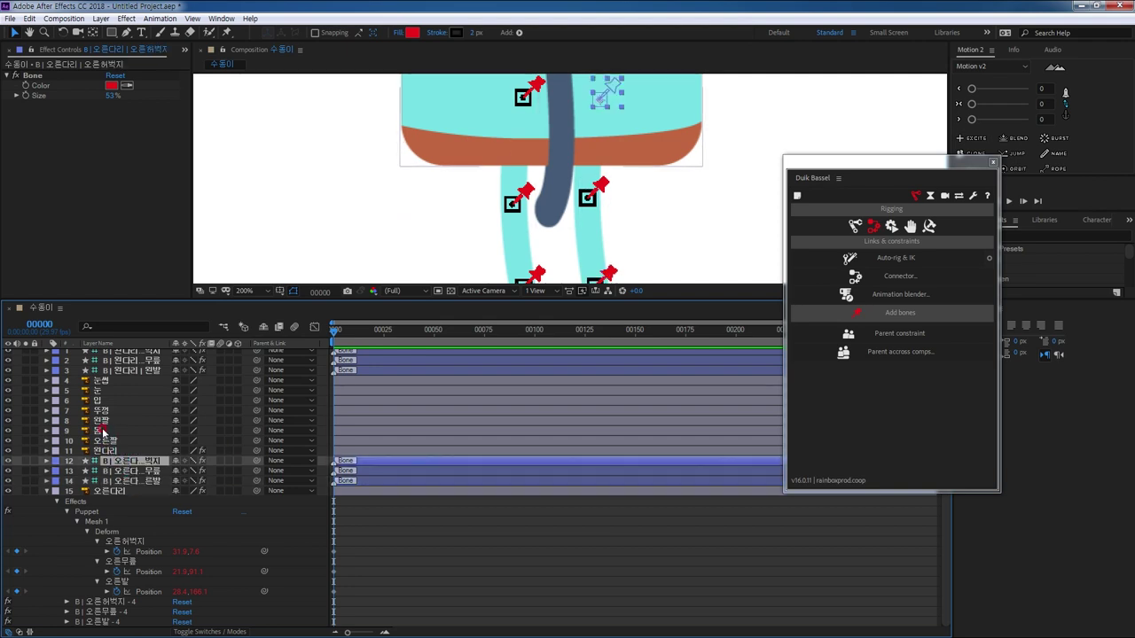
{"action": "left_click", "coordinate": [126, 481], "text": "shift"}
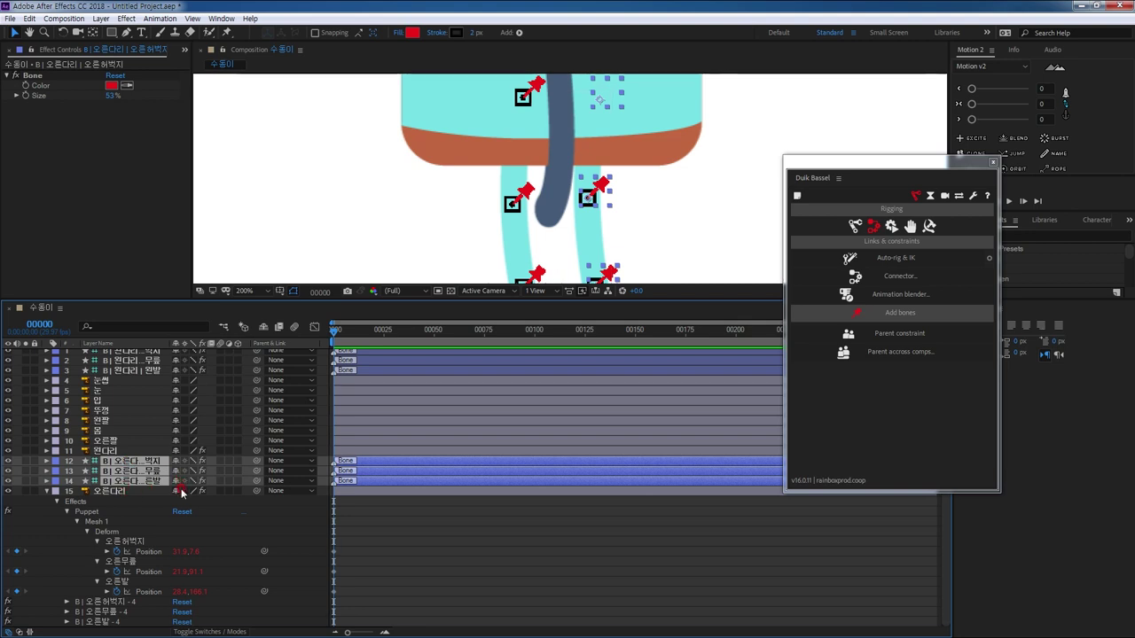
{"action": "key", "text": "ctrl+shift+bracketright"}
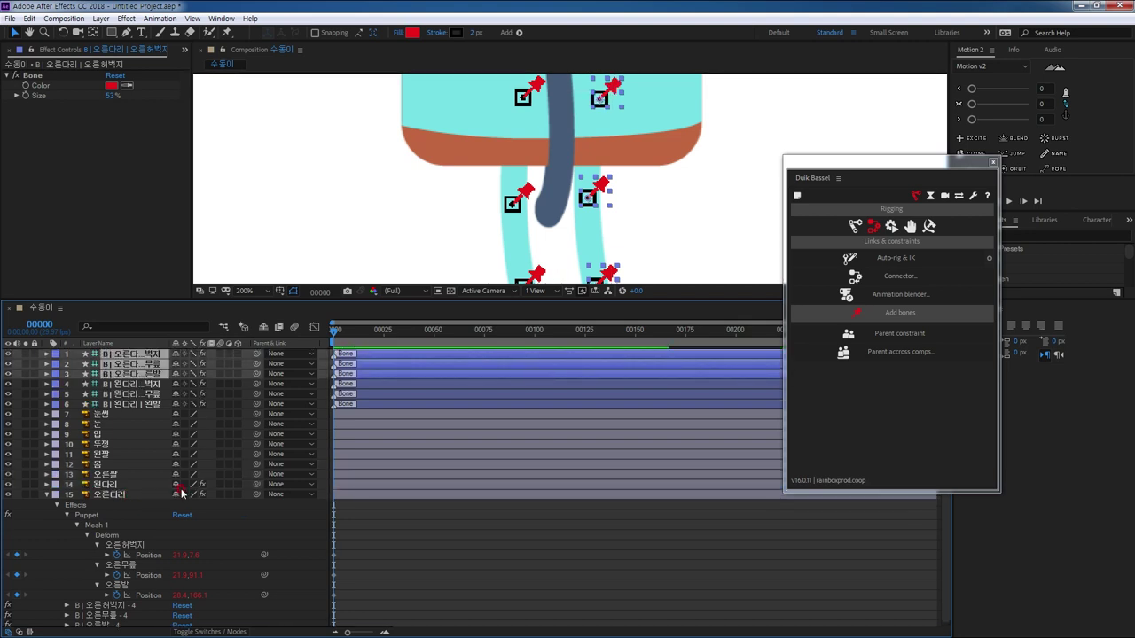
{"action": "left_click", "coordinate": [106, 495]}
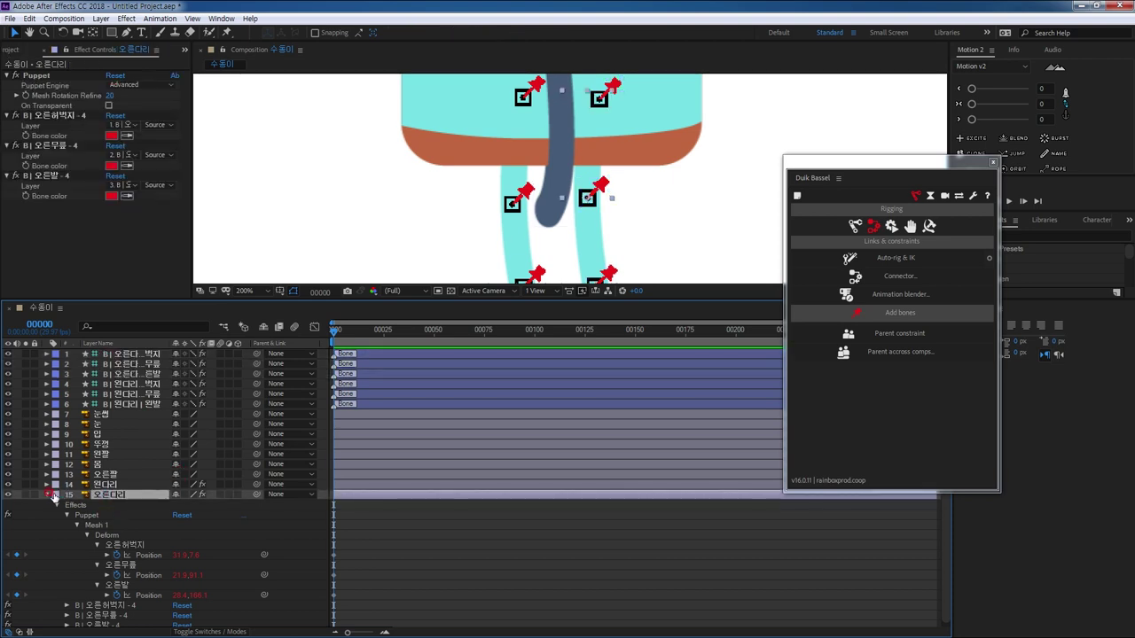
{"action": "left_click", "coordinate": [46, 497]}
Step: Solo the 왼팔 layer and place three puppet pins on it: at the hand, the elbow and the shoulder
{"action": "left_click", "coordinate": [102, 454]}
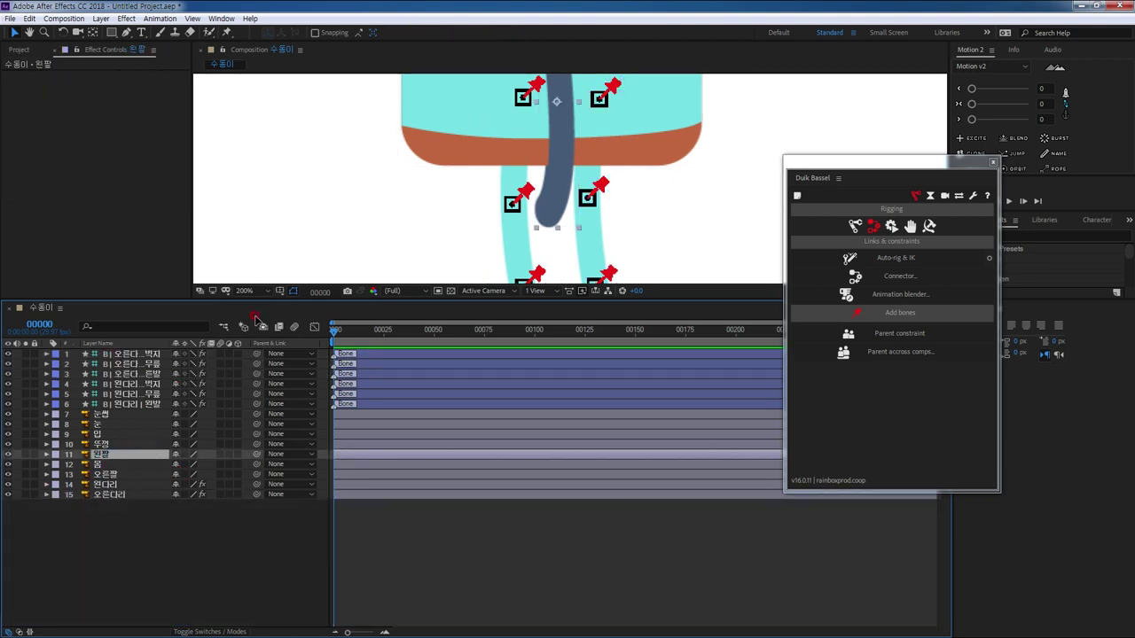
{"action": "left_click_drag", "start_coordinate": [281, 296], "coordinate": [296, 462]}
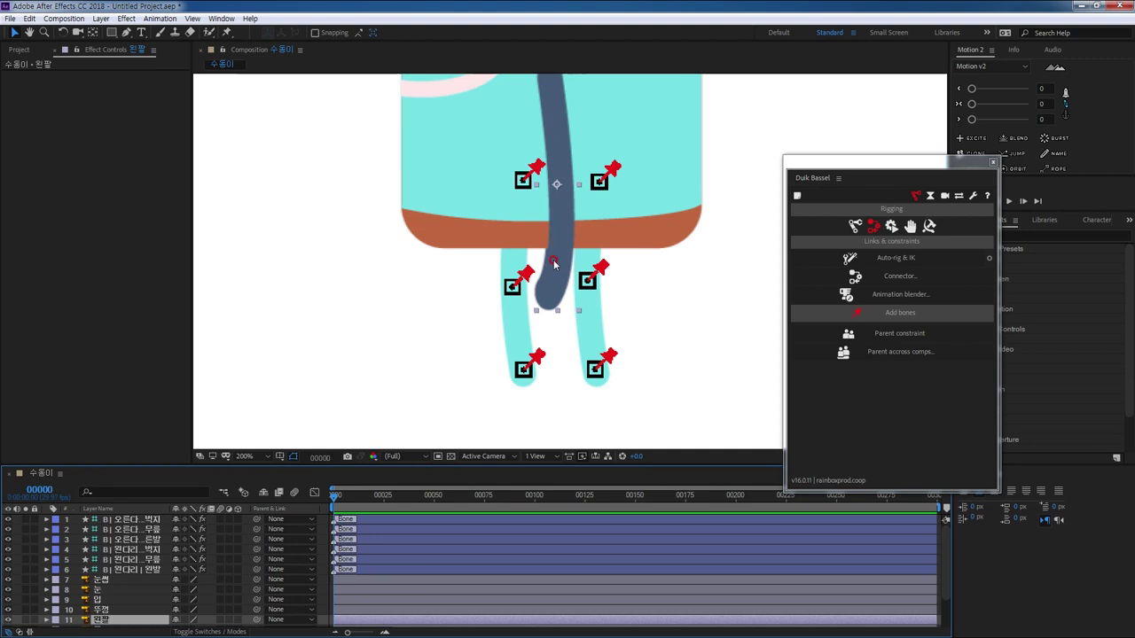
{"action": "left_click", "coordinate": [26, 619]}
{"action": "left_click", "coordinate": [226, 32]}
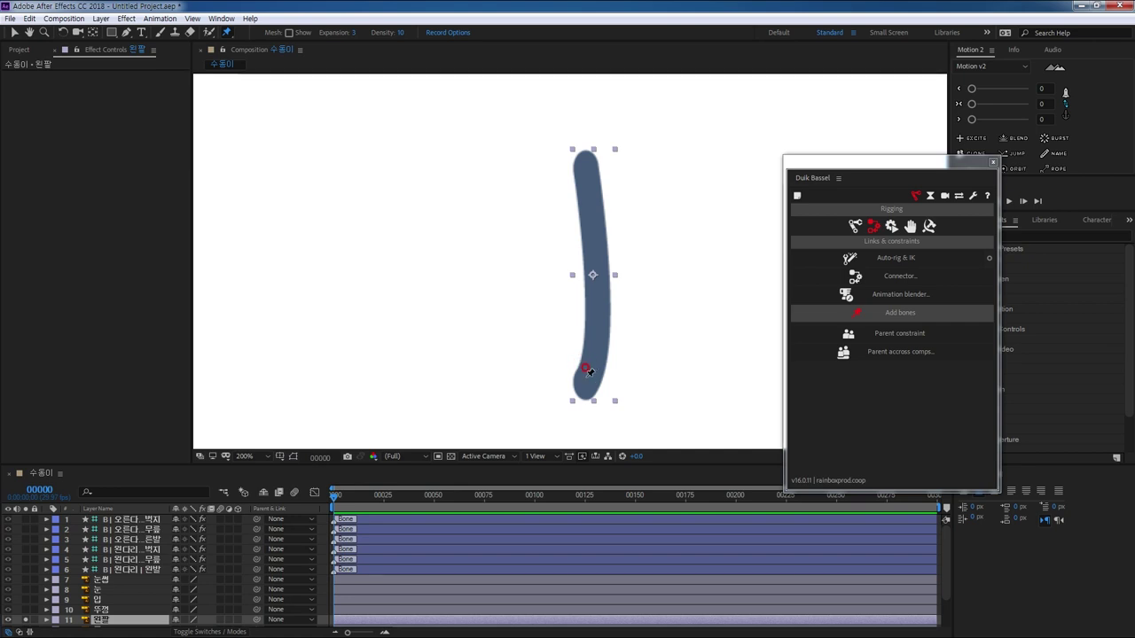
{"action": "left_click", "coordinate": [585, 377]}
{"action": "left_click", "coordinate": [598, 276]}
{"action": "left_click", "coordinate": [586, 158]}
Step: Reveal the puppet pins of the 왼팔 layer and rename the lowest pin, at the hand, as 왼손
{"action": "left_click", "coordinate": [132, 582]}
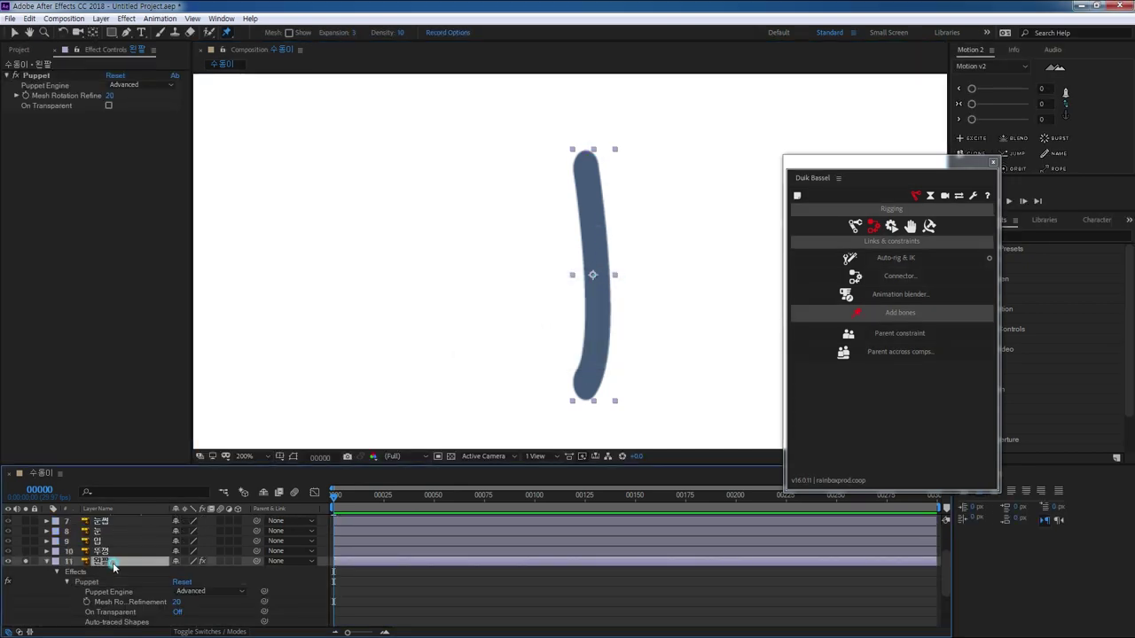
{"action": "key", "text": "u"}
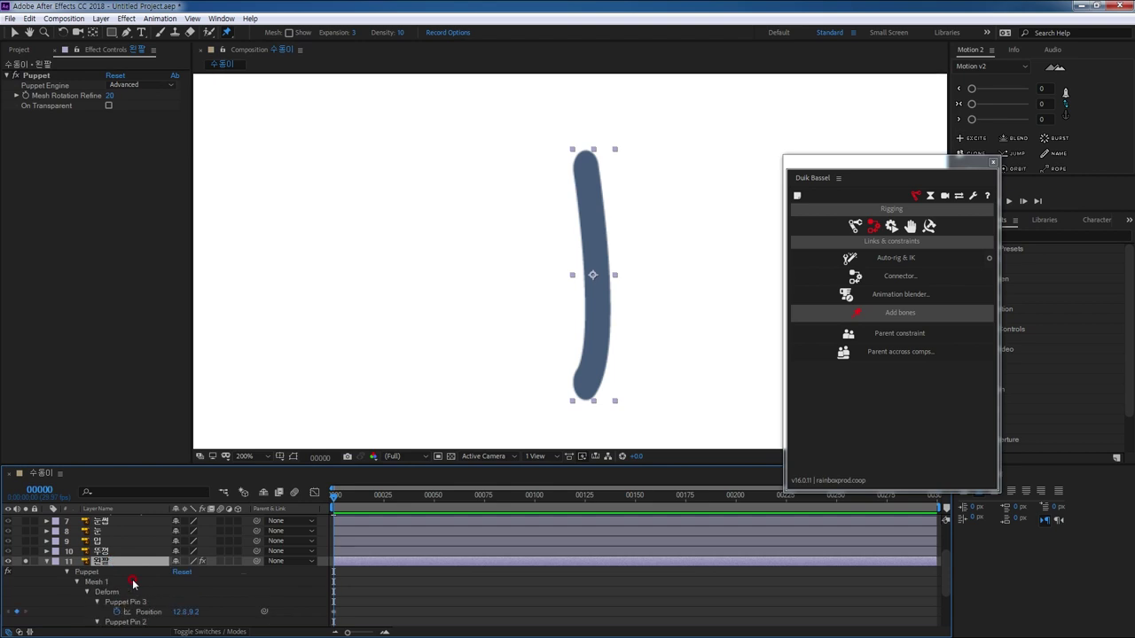
{"action": "scroll", "coordinate": [150, 585], "scroll_direction": "down", "scroll_amount": 3}
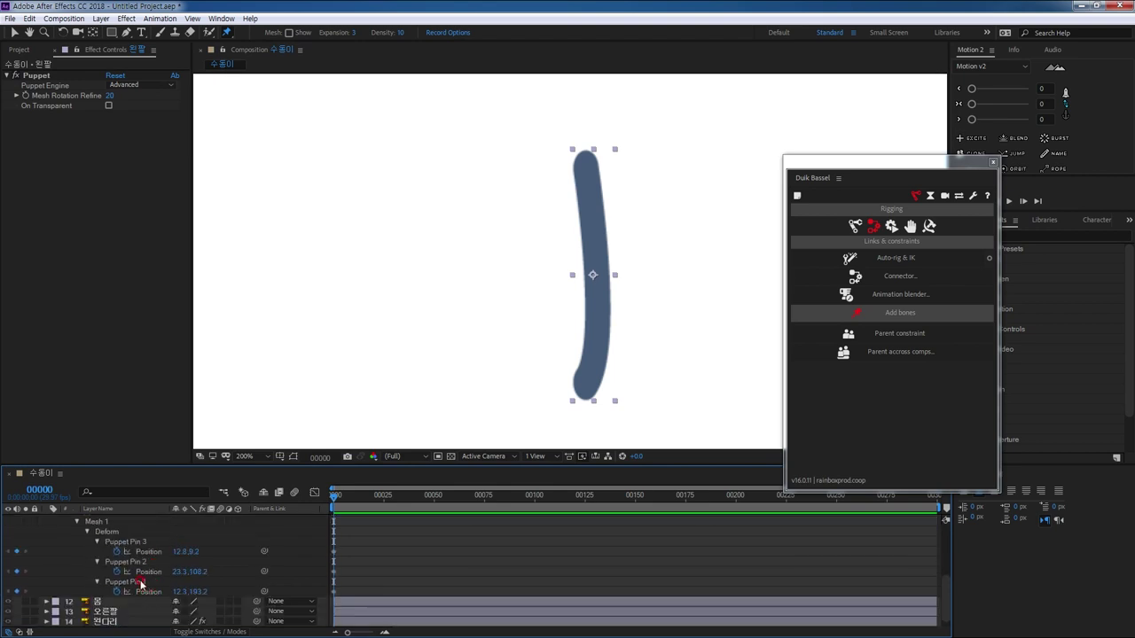
{"action": "left_click", "coordinate": [140, 582]}
{"action": "key", "text": "Return"}
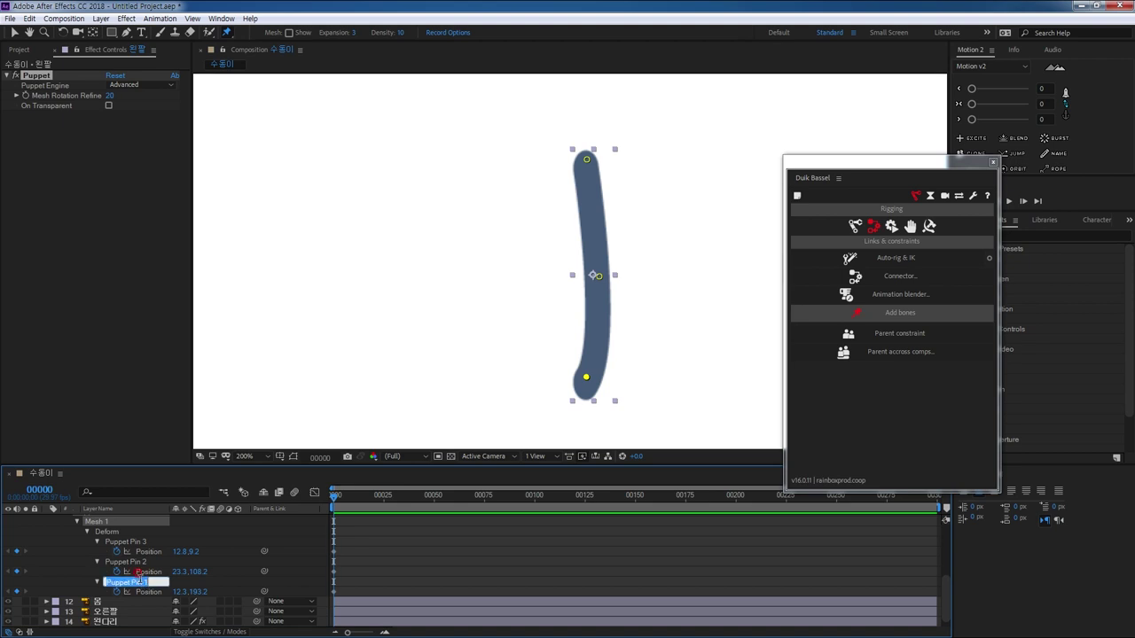
{"action": "type", "text": "오"}
{"action": "type", "text": "손"}
{"action": "key", "text": "Return"}
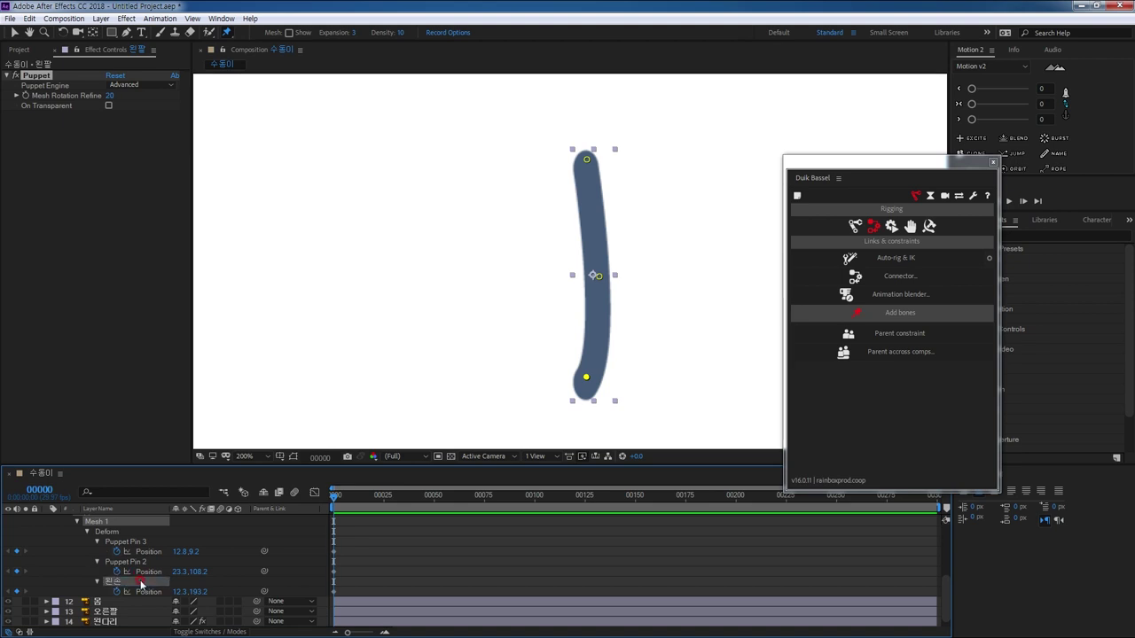
Step: Rename the 왼팔 layer's middle puppet pin as 왼팔꿈치 and its top pin as 왼어깨
{"action": "left_click", "coordinate": [153, 564]}
{"action": "key", "text": "Return"}
{"action": "type", "text": "오"}
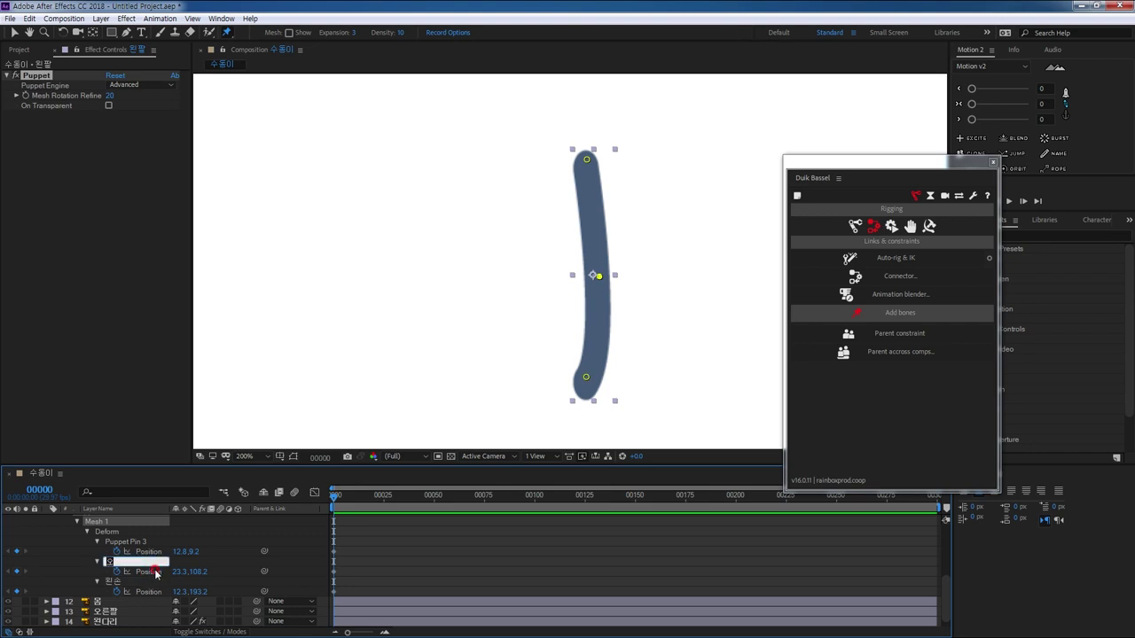
{"action": "type", "text": "팔꿈치"}
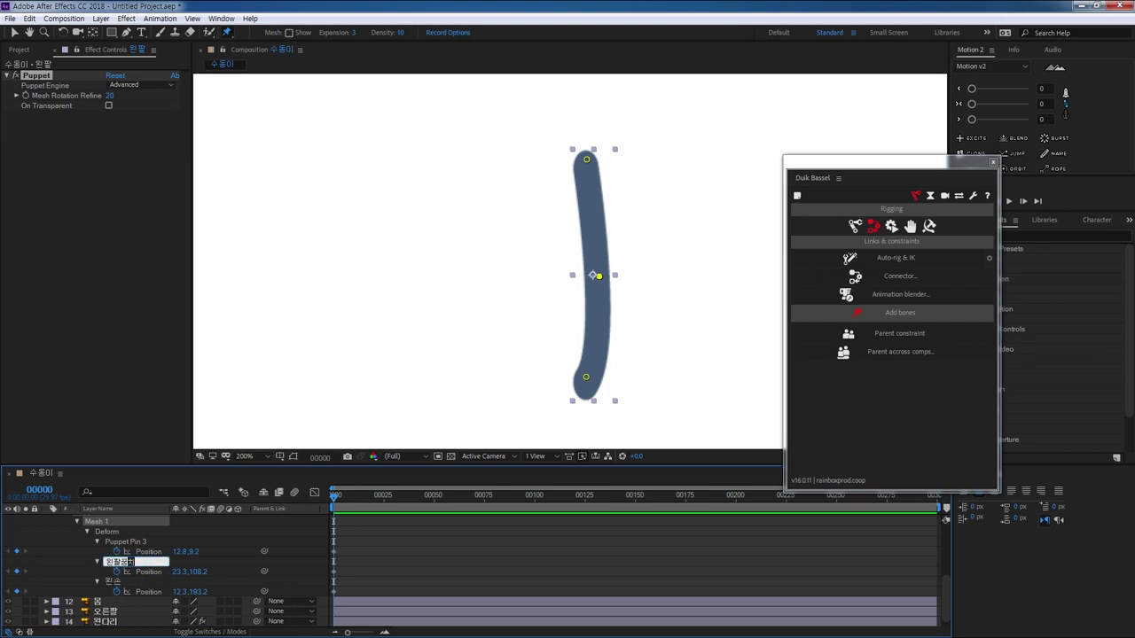
{"action": "key", "text": "Return"}
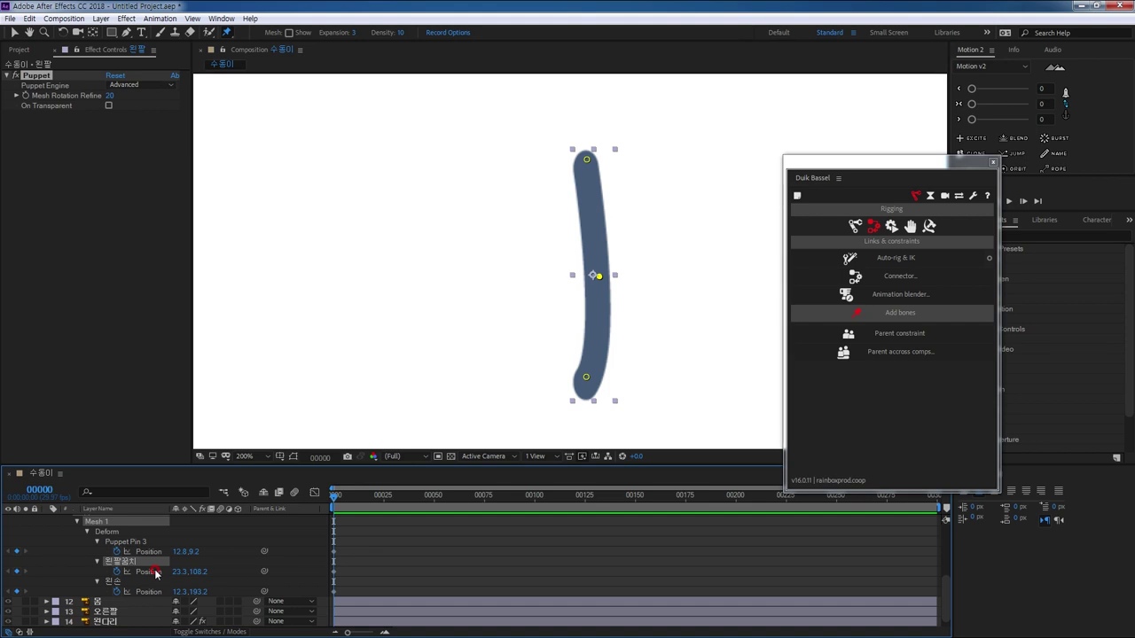
{"action": "left_click", "coordinate": [128, 542]}
{"action": "key", "text": "Return"}
{"action": "type", "text": "ㅇ"}
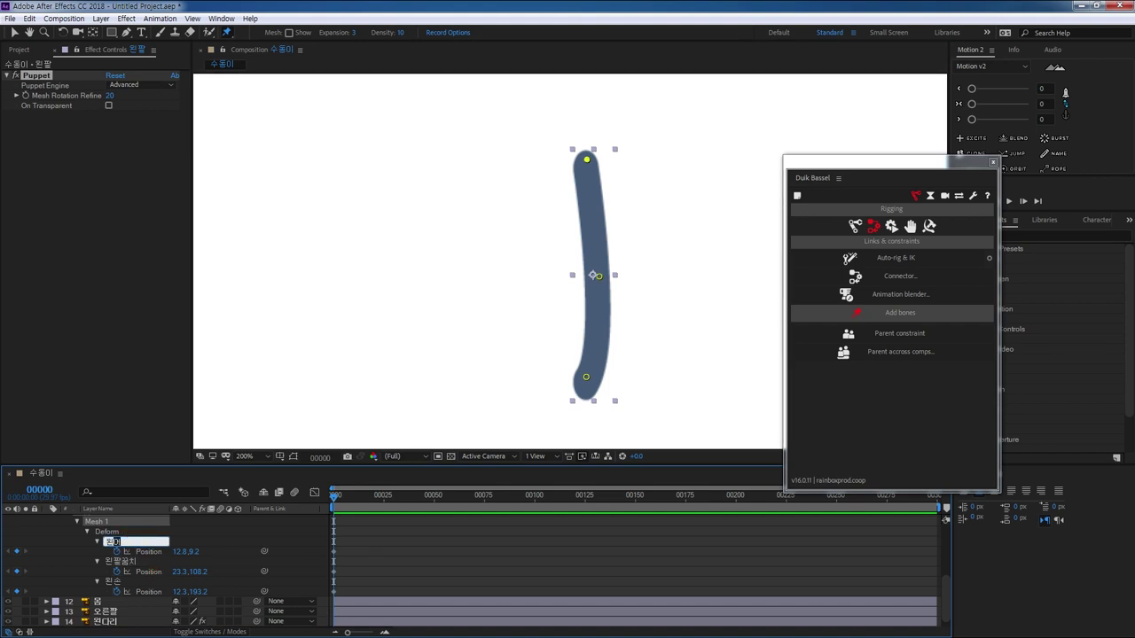
{"action": "type", "text": "어깨"}
{"action": "key", "text": "Return"}
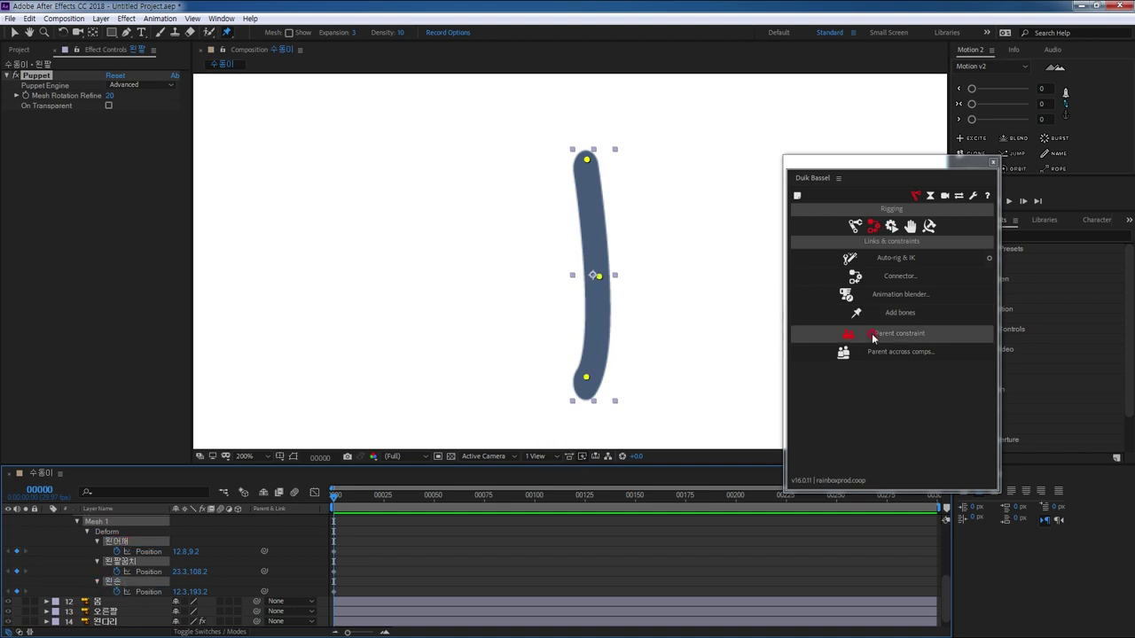
Step: Add Duik bones to the three 왼팔 pins and turn off solo for the bone layers and the 왼팔 layer
{"action": "left_click", "coordinate": [890, 312]}
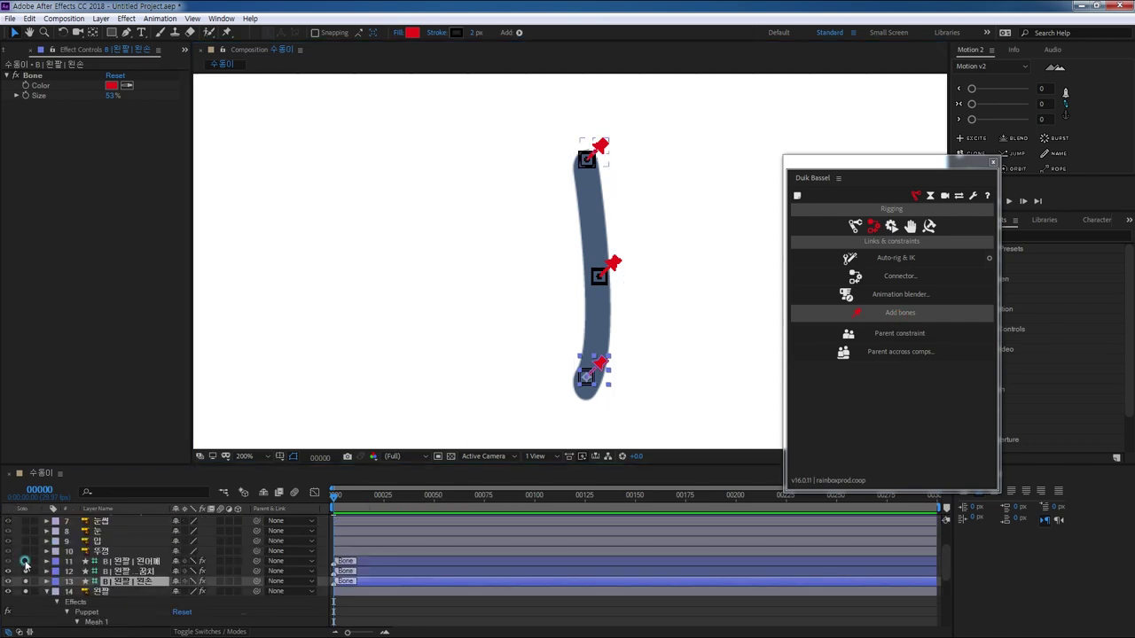
{"action": "left_click", "coordinate": [24, 591]}
Step: Bring the three 왼팔 bone layers to the top of the layer stack and collapse the 왼팔 layer's properties
{"action": "left_click", "coordinate": [124, 562], "text": "shift"}
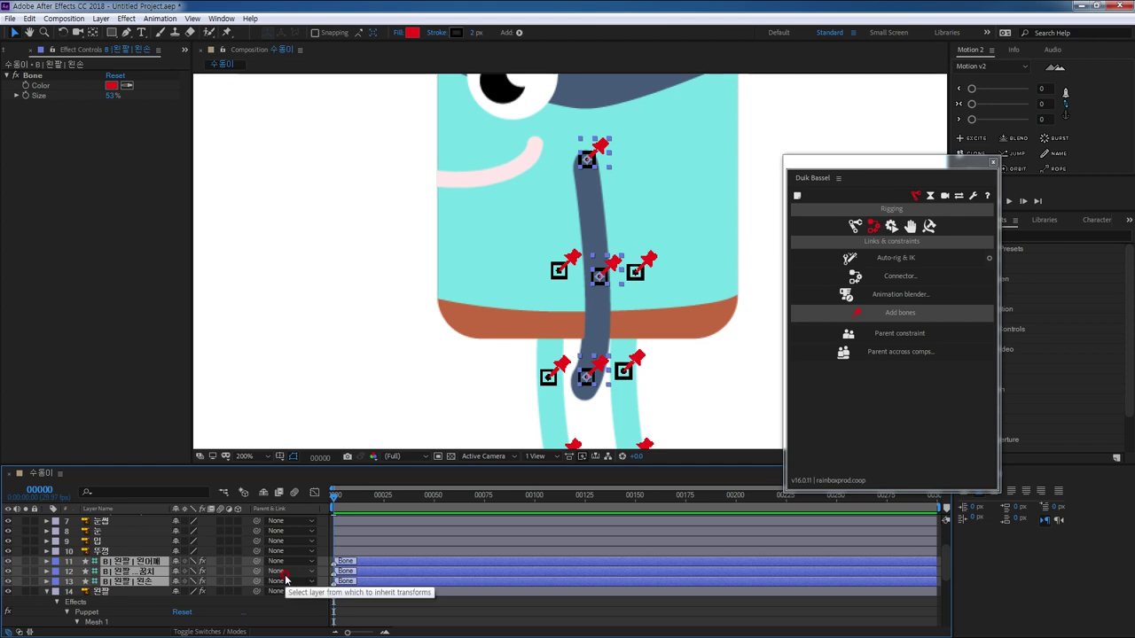
{"action": "key", "text": "ctrl+shift+bracketright"}
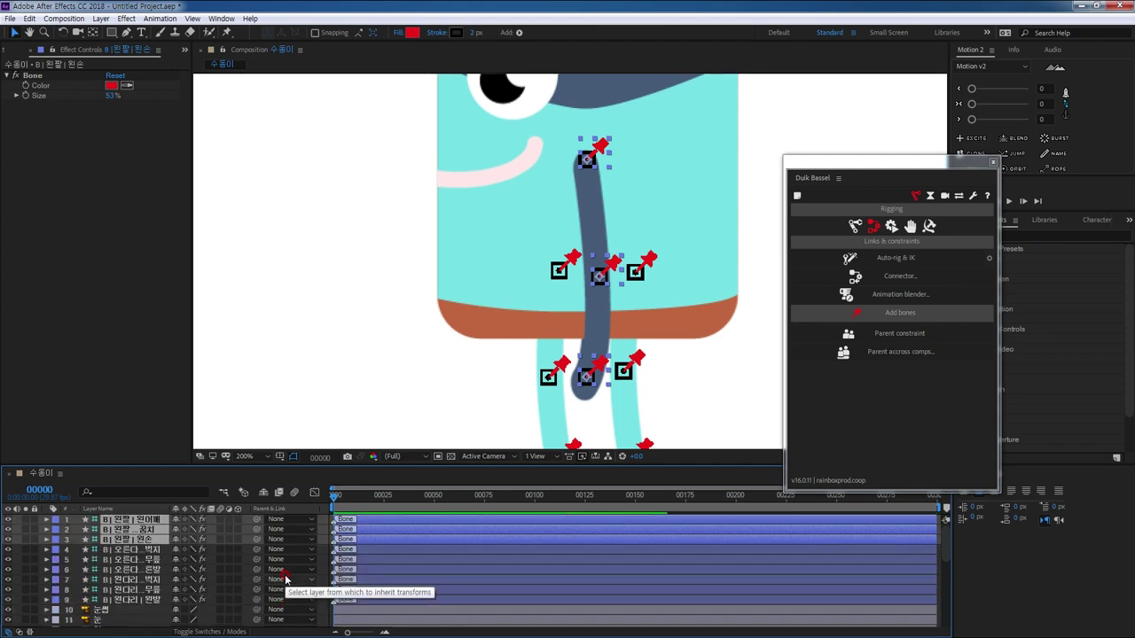
{"action": "scroll", "coordinate": [283, 526], "scroll_direction": "down", "scroll_amount": 3}
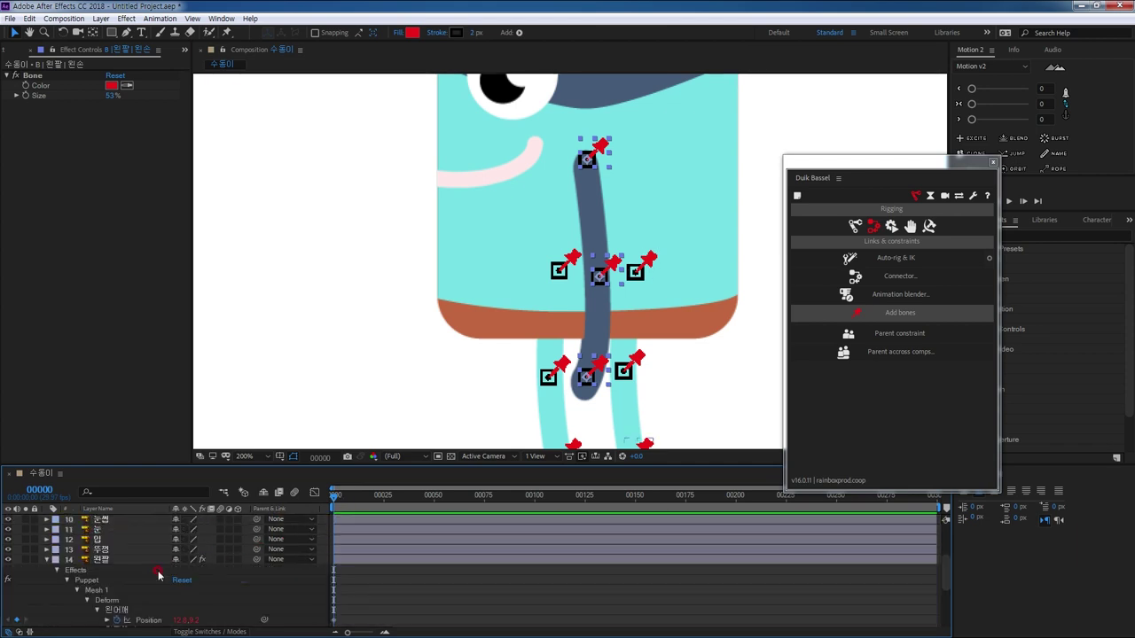
{"action": "left_click", "coordinate": [102, 559]}
{"action": "left_click", "coordinate": [47, 560]}
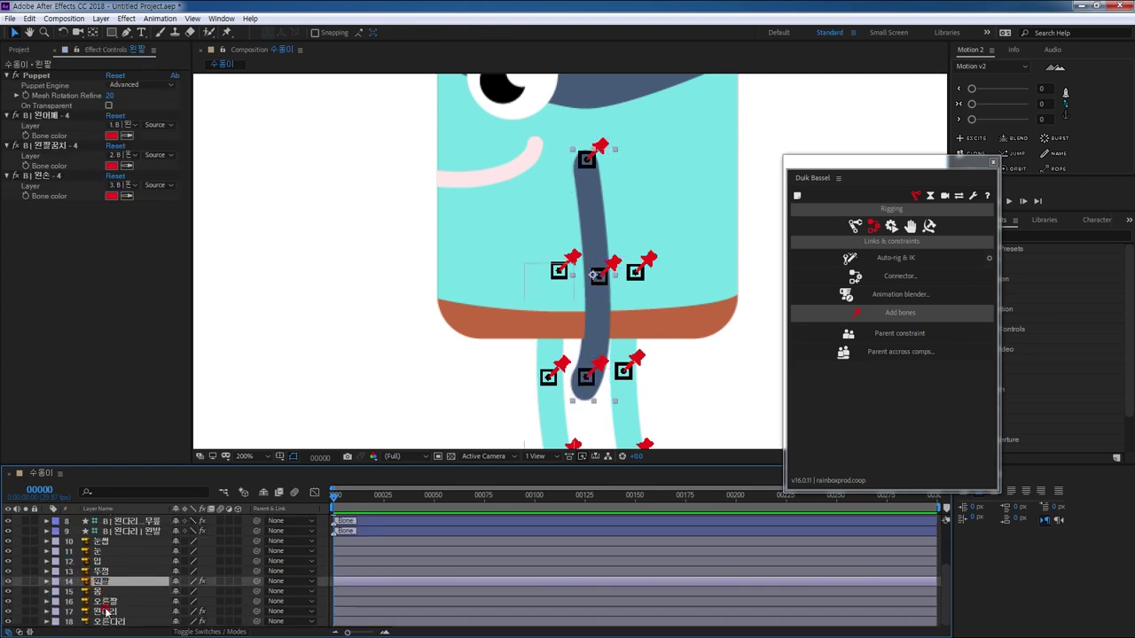
Step: Solo the 오른팔 layer and place three puppet pins on it: at the hand, the elbow and the shoulder
{"action": "left_click", "coordinate": [106, 602]}
{"action": "left_click", "coordinate": [26, 601]}
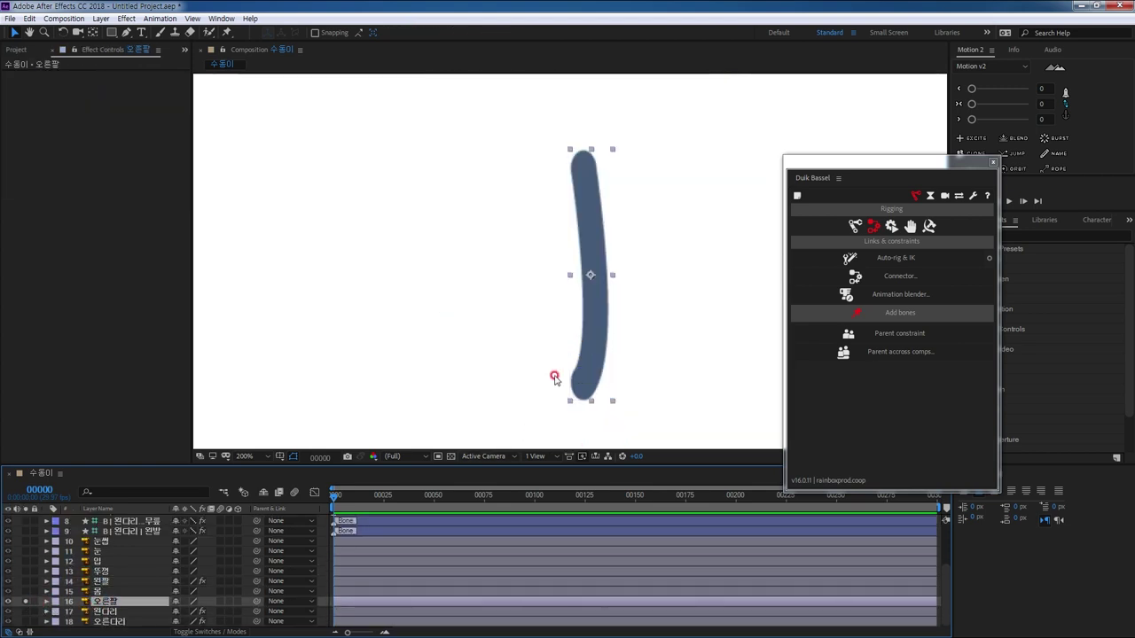
{"action": "left_click", "coordinate": [226, 32]}
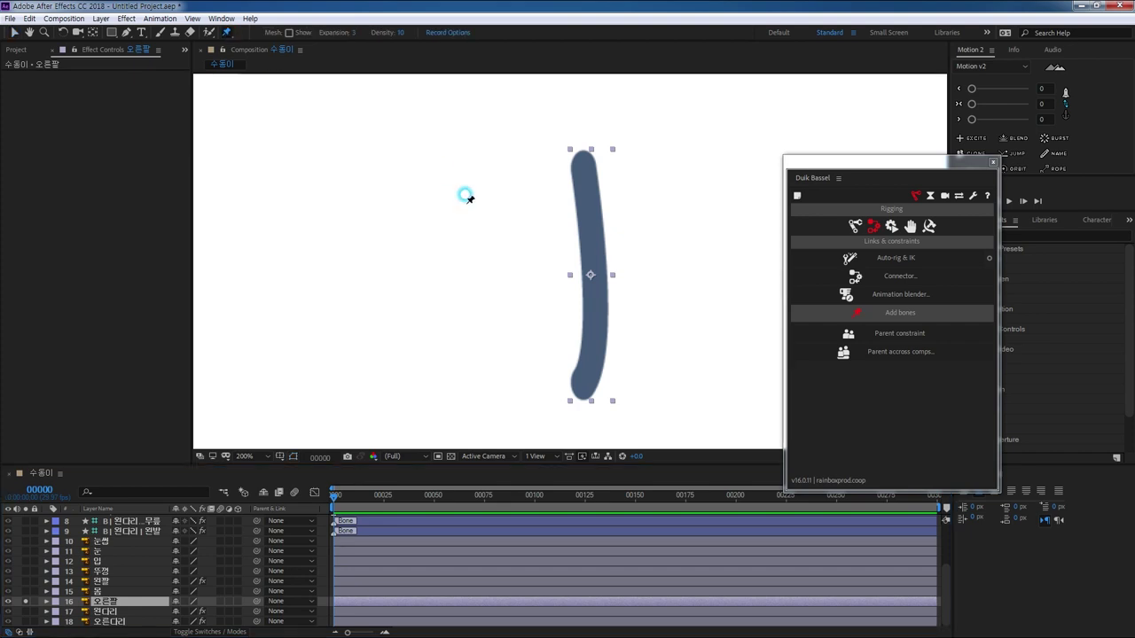
{"action": "left_click", "coordinate": [584, 376]}
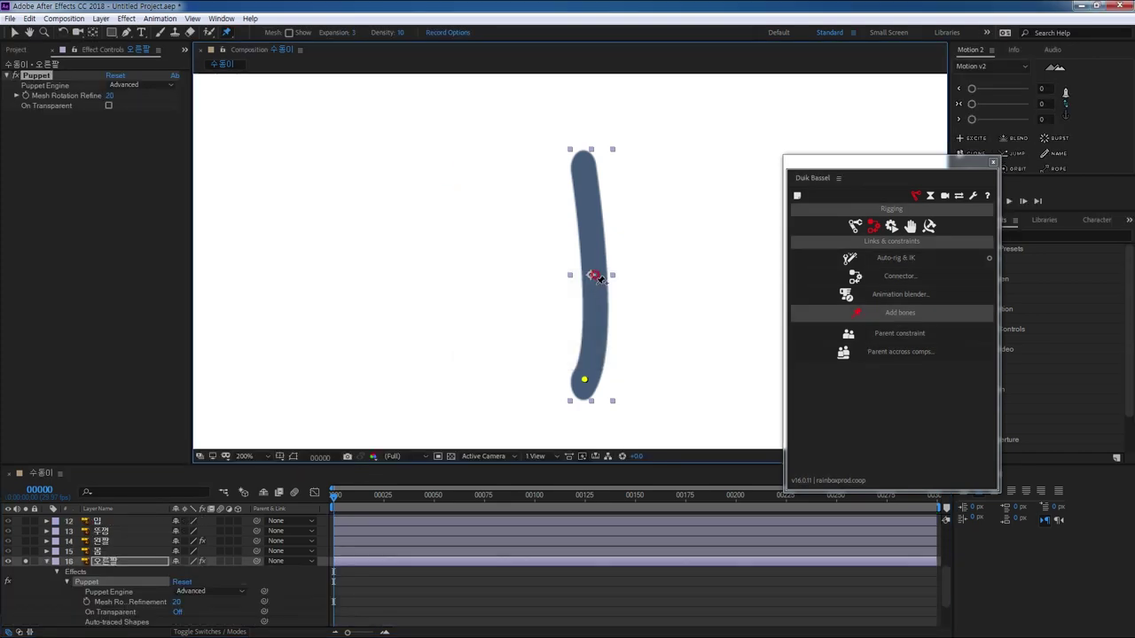
{"action": "left_click", "coordinate": [597, 274]}
{"action": "left_click", "coordinate": [584, 160]}
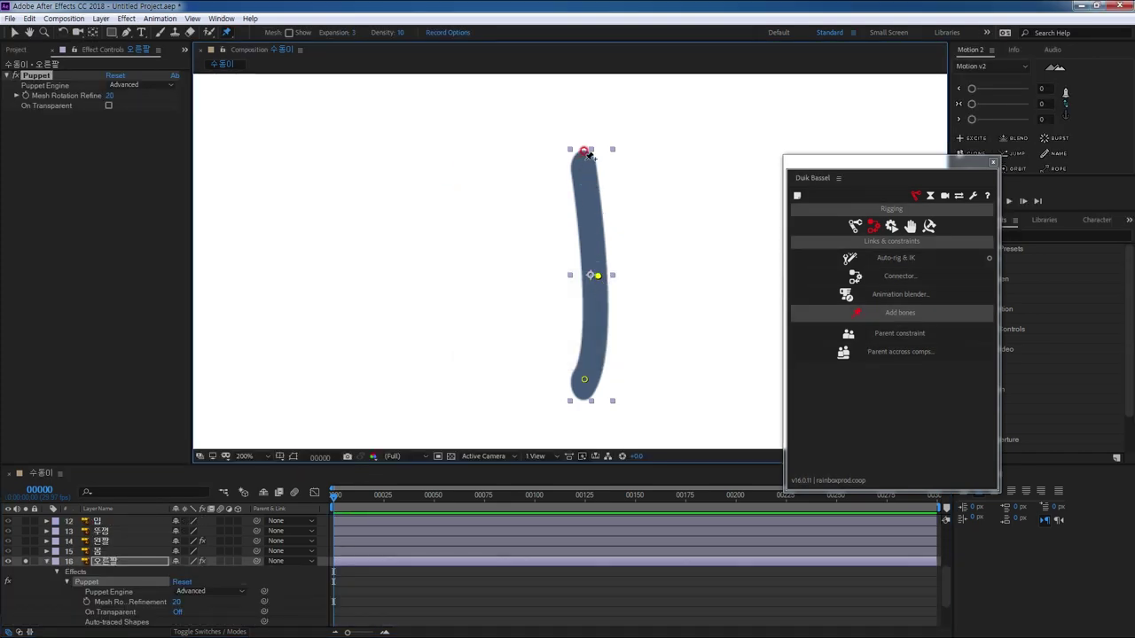
Step: Reveal the puppet pins of the 오른팔 layer and rename the hand pin as 오른손
{"action": "left_click", "coordinate": [114, 561]}
{"action": "scroll", "coordinate": [124, 541], "scroll_direction": "down", "scroll_amount": 2}
{"action": "key", "text": "u"}
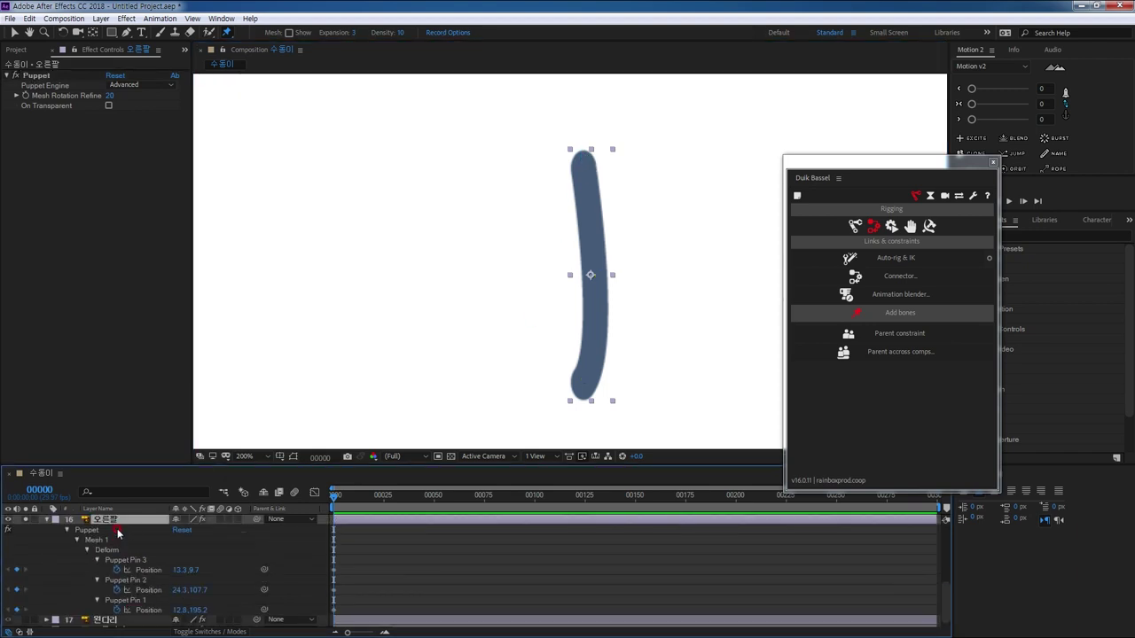
{"action": "left_click", "coordinate": [129, 601]}
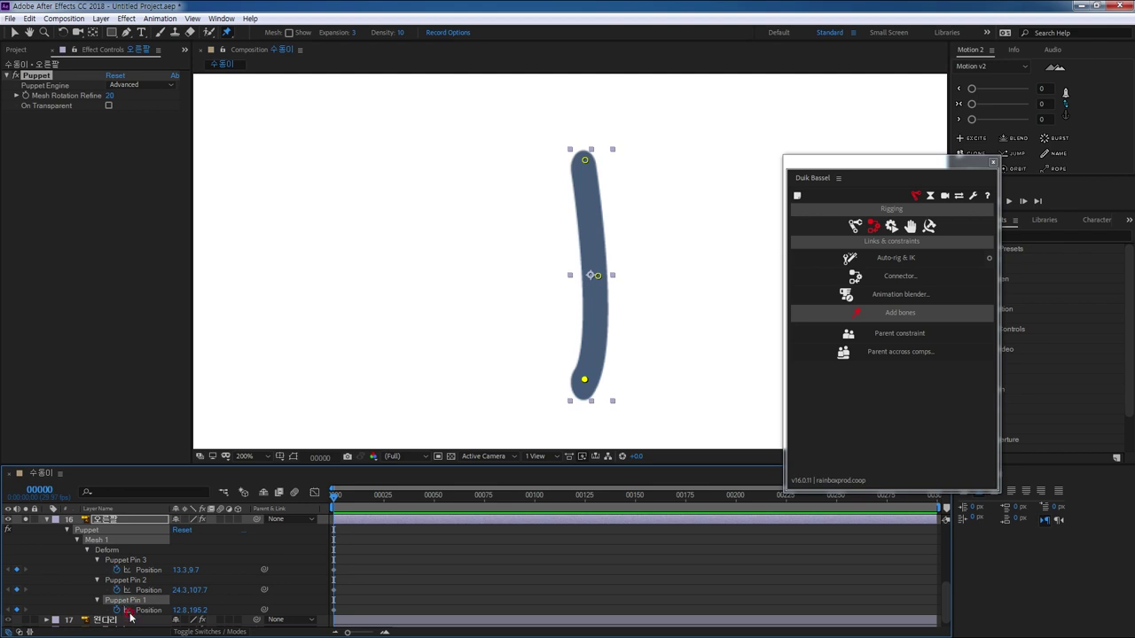
{"action": "type", "text": "오"}
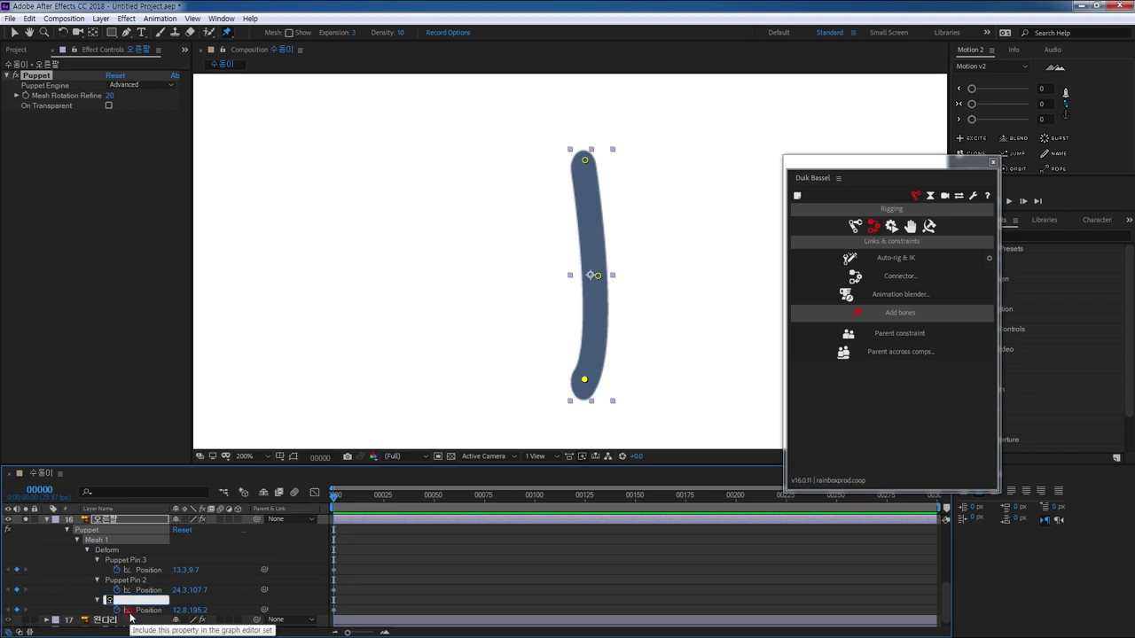
{"action": "type", "text": "른손"}
{"action": "key", "text": "Return"}
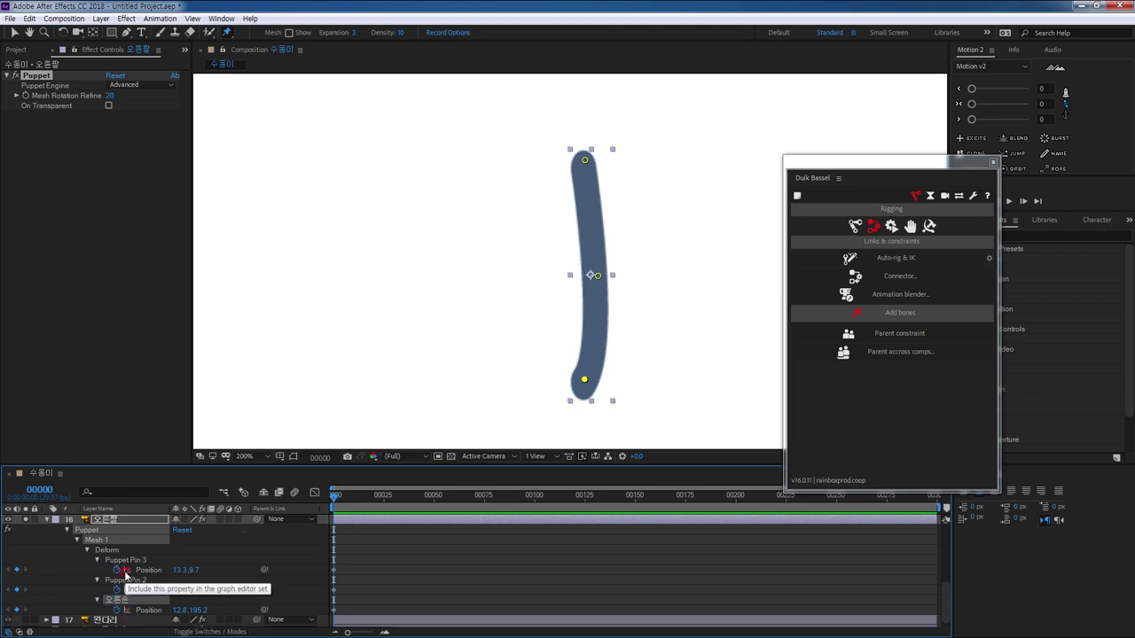
Step: Rename the 오른팔 layer's middle puppet pin as 오른팔꿈치
{"action": "left_click", "coordinate": [126, 581]}
{"action": "key", "text": "Return"}
{"action": "type", "text": "오"}
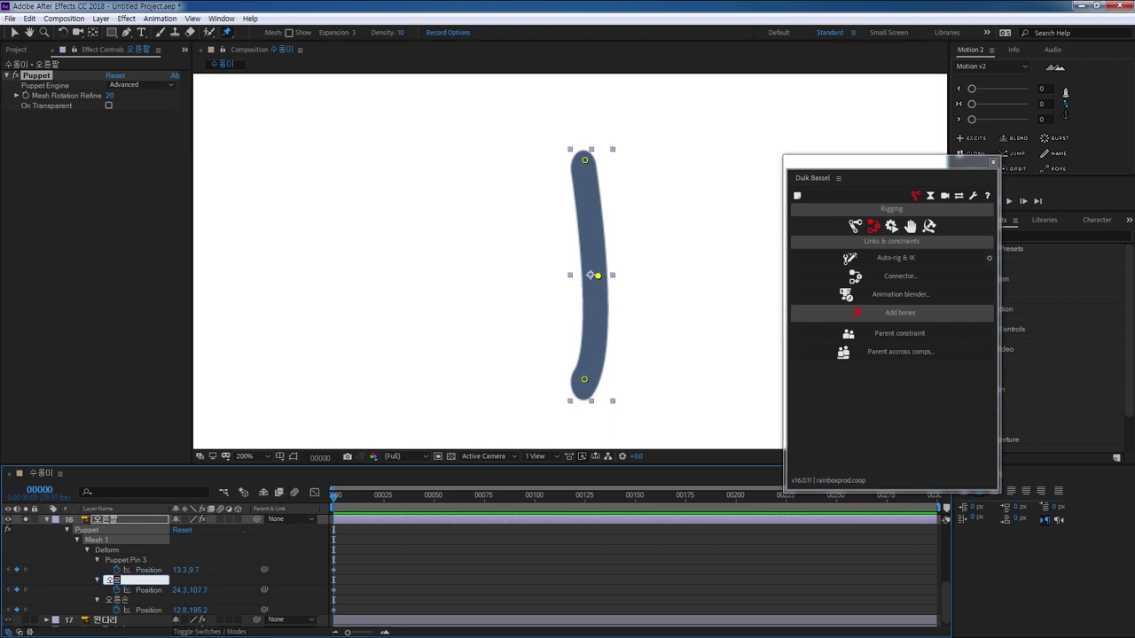
{"action": "type", "text": "른팔꿈치"}
{"action": "key", "text": "Return"}
Step: Rename the 오른팔 layer's top puppet pin as 오른어깨
{"action": "left_click", "coordinate": [118, 566]}
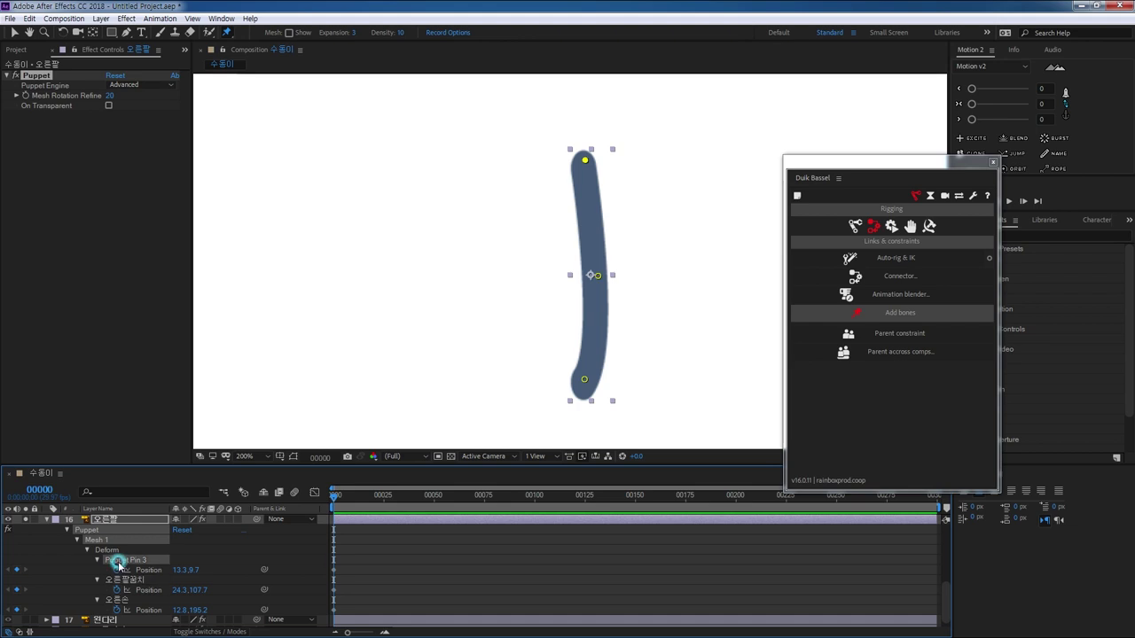
{"action": "key", "text": "Return"}
{"action": "type", "text": "오"}
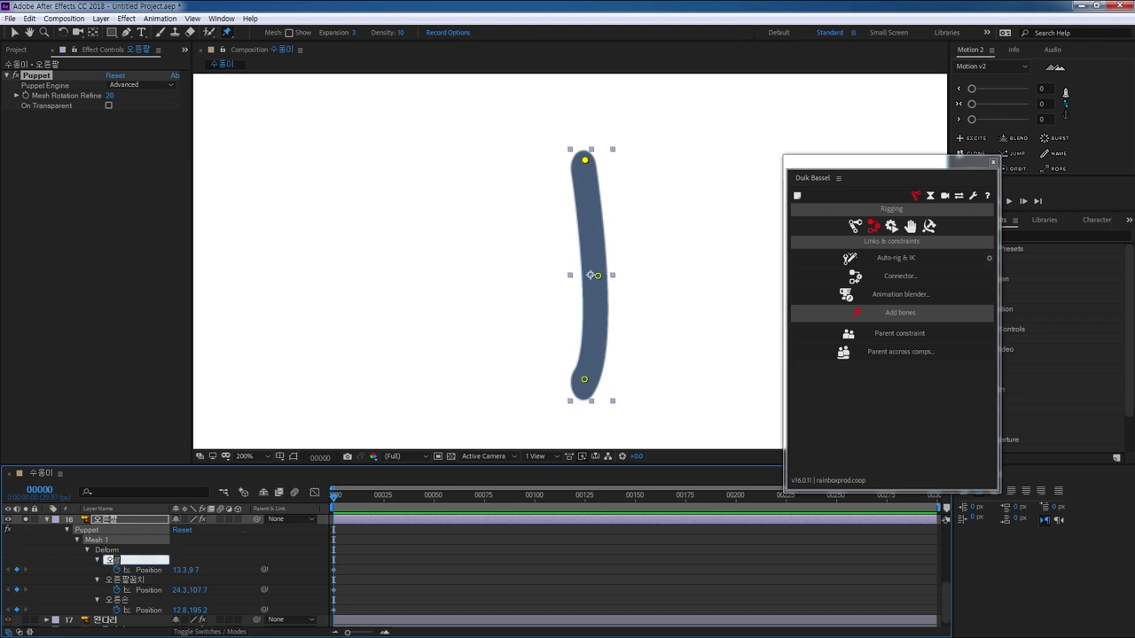
{"action": "type", "text": "른어깨"}
{"action": "key", "text": "Return"}
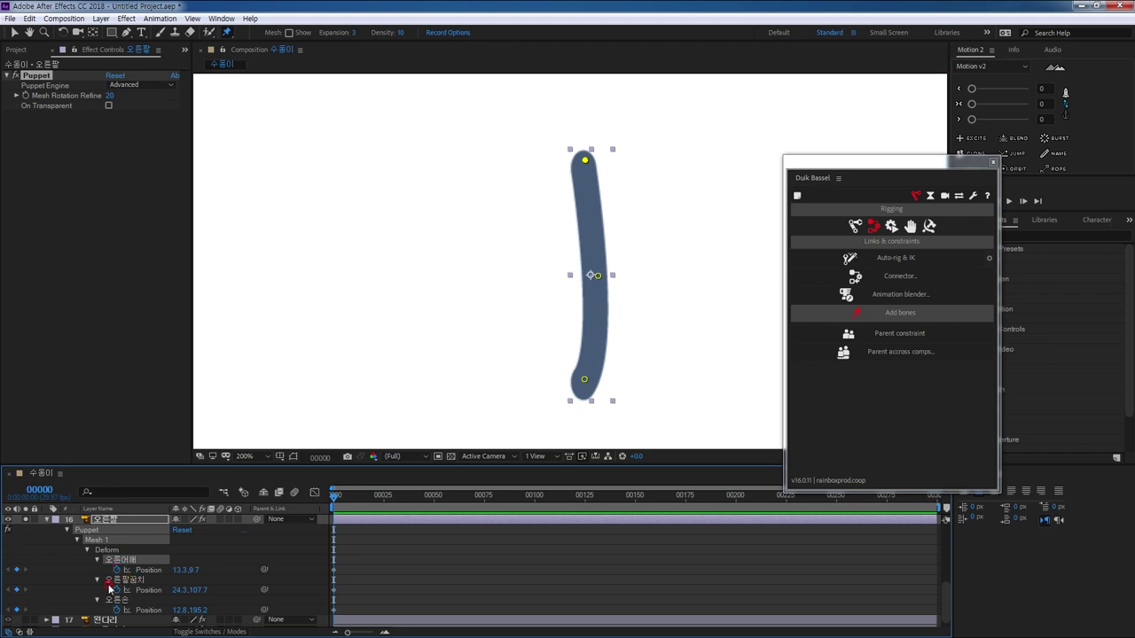
Step: Add Duik bones to the three 오른팔 pins and turn off solo for the bone layers and the 오른팔 layer
{"action": "left_click", "coordinate": [116, 601], "text": "shift"}
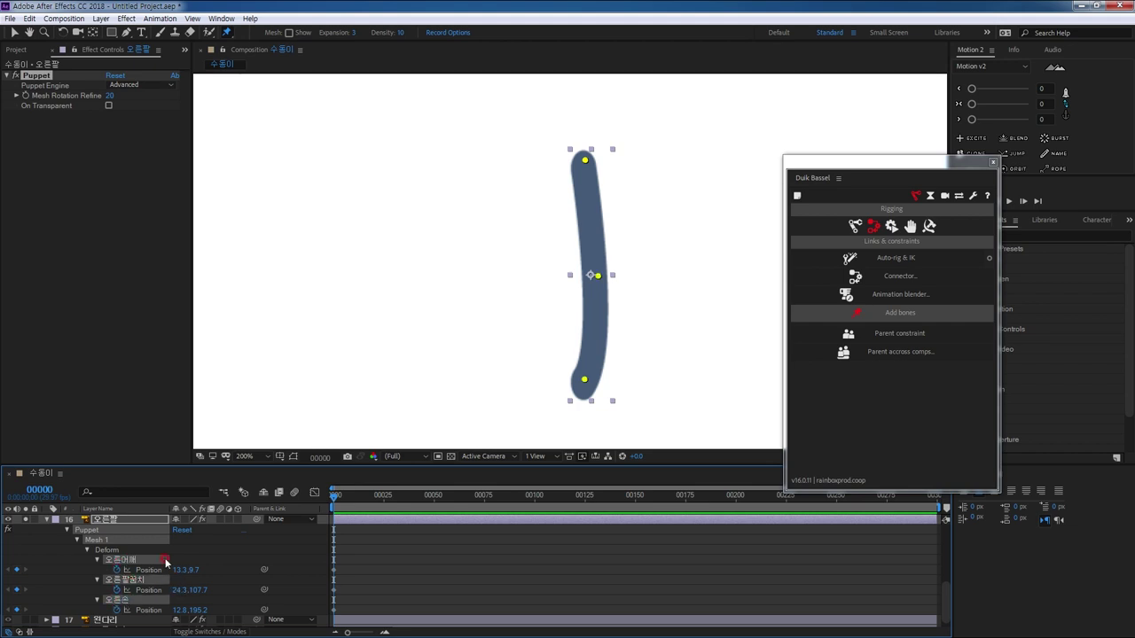
{"action": "left_click", "coordinate": [894, 312]}
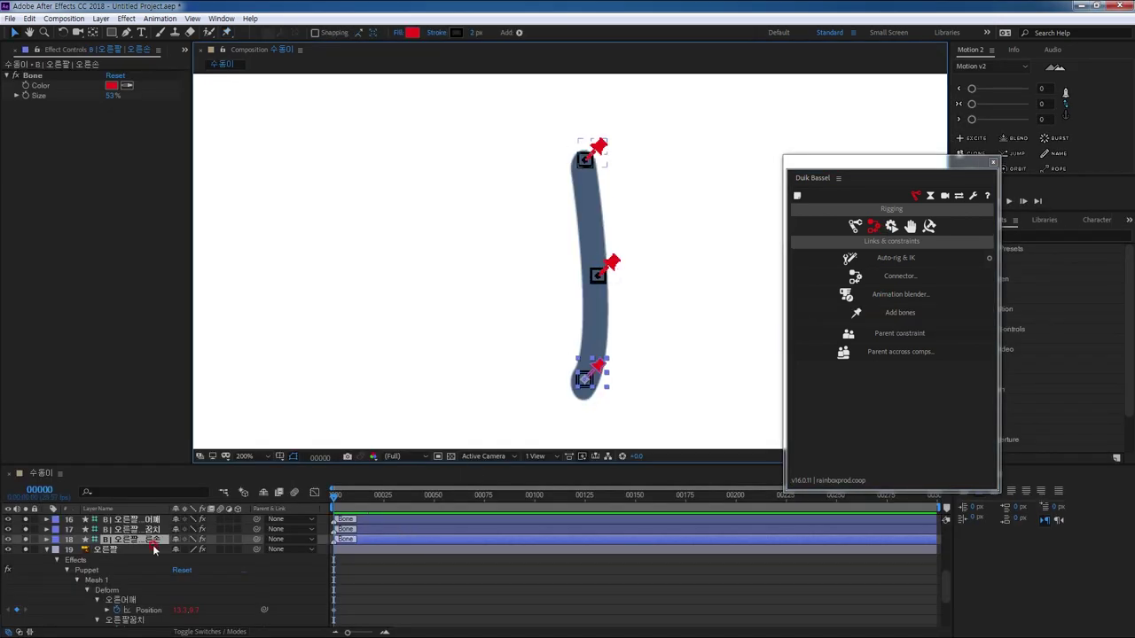
{"action": "left_click_drag", "start_coordinate": [26, 520], "coordinate": [24, 546]}
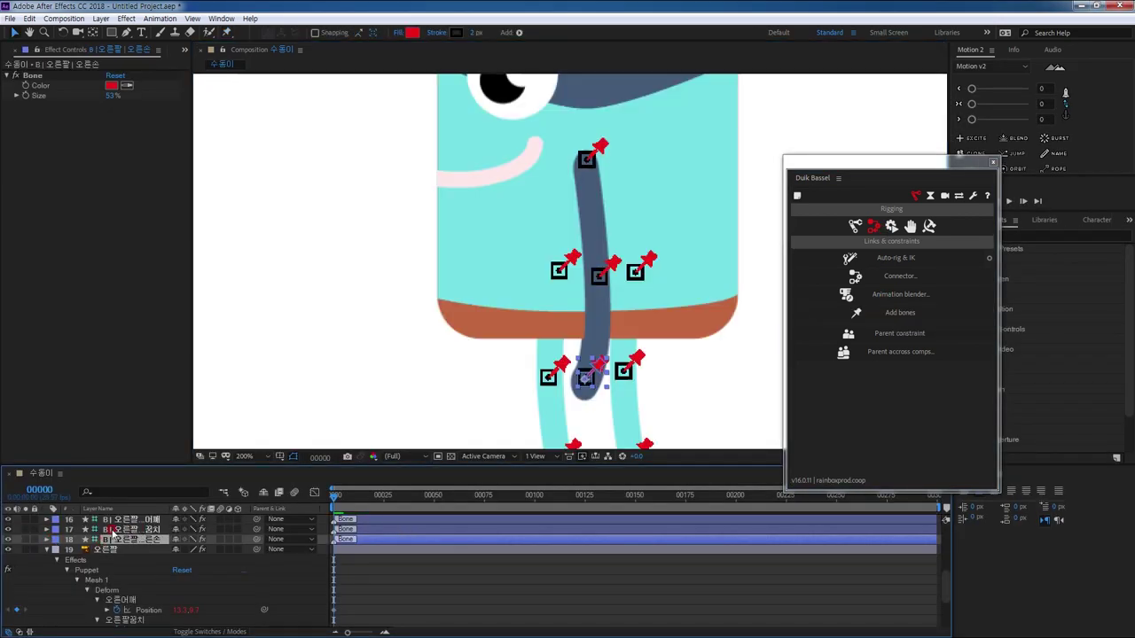
Step: Bring the three 오른팔 bone layers to the top of the layer stack and give the timeline more room
{"action": "left_click", "coordinate": [118, 521], "text": "shift"}
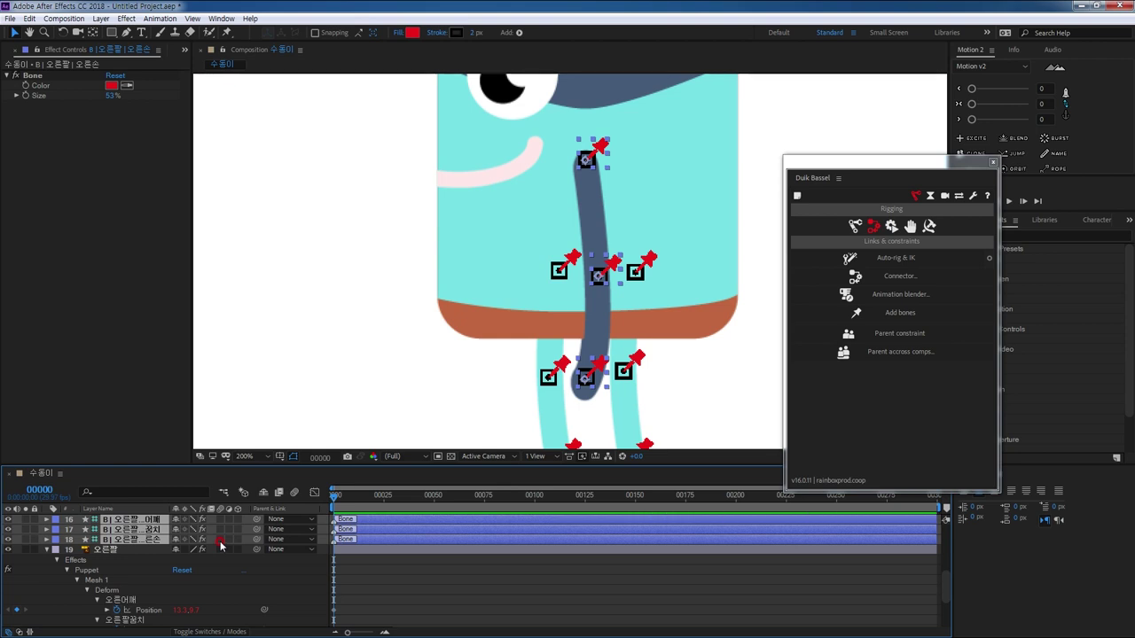
{"action": "scroll", "coordinate": [221, 545], "scroll_direction": "up", "scroll_amount": 5}
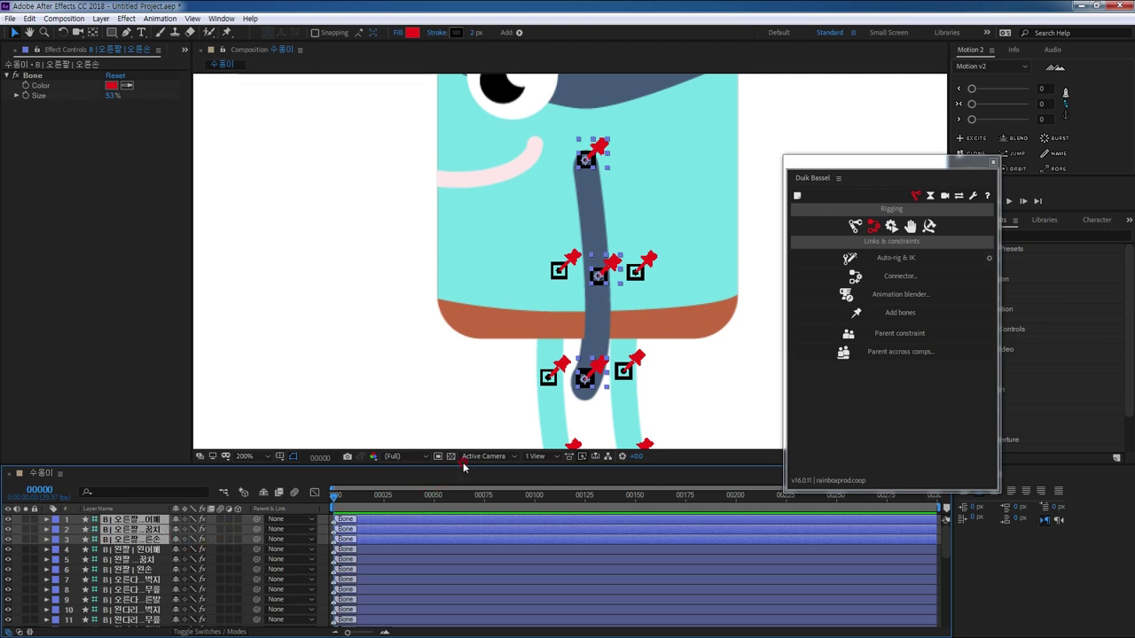
{"action": "left_click_drag", "start_coordinate": [461, 465], "coordinate": [467, 406]}
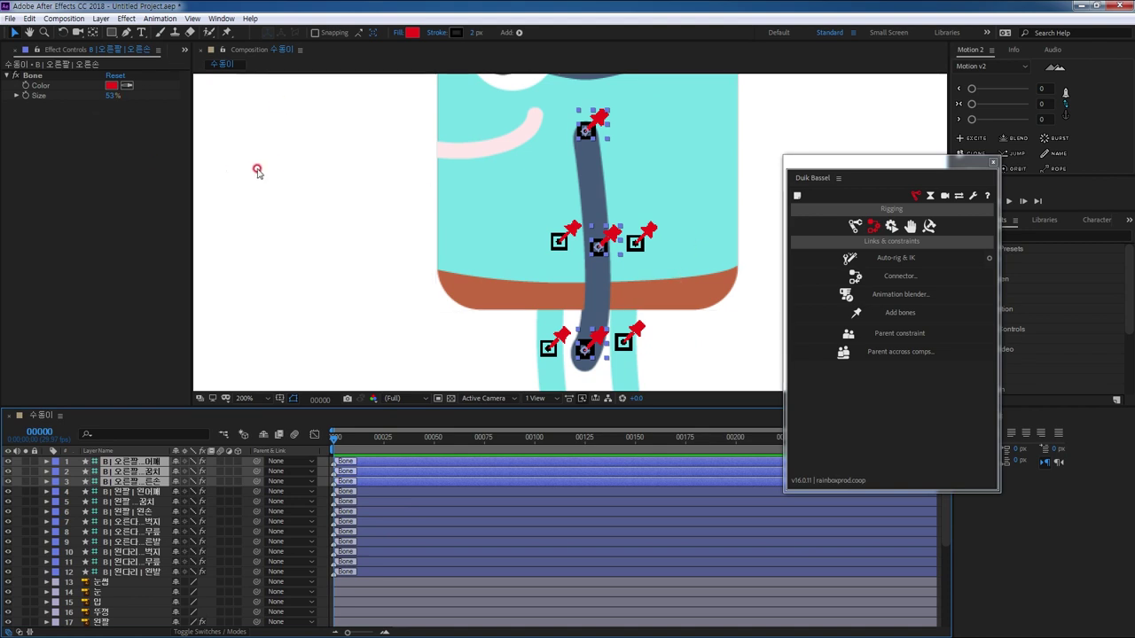
{"action": "left_click", "coordinate": [410, 210]}
Step: Create a Duik Hominoid structure for the character
{"action": "scroll", "coordinate": [585, 266], "scroll_direction": "down", "scroll_amount": 4}
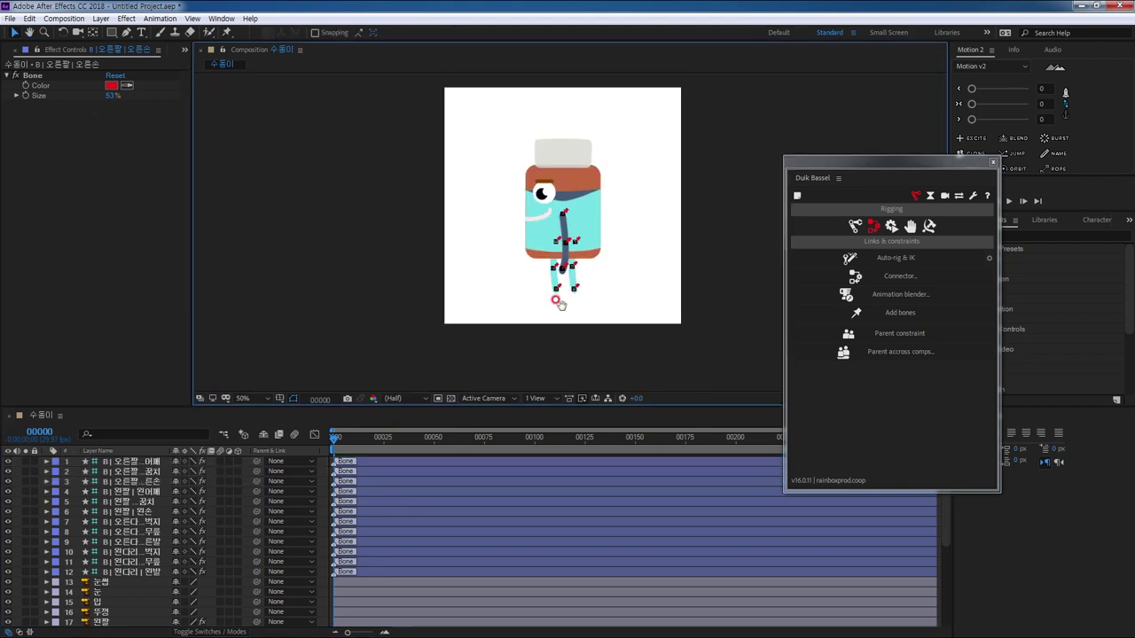
{"action": "scroll", "coordinate": [557, 301], "scroll_direction": "up", "scroll_amount": 2}
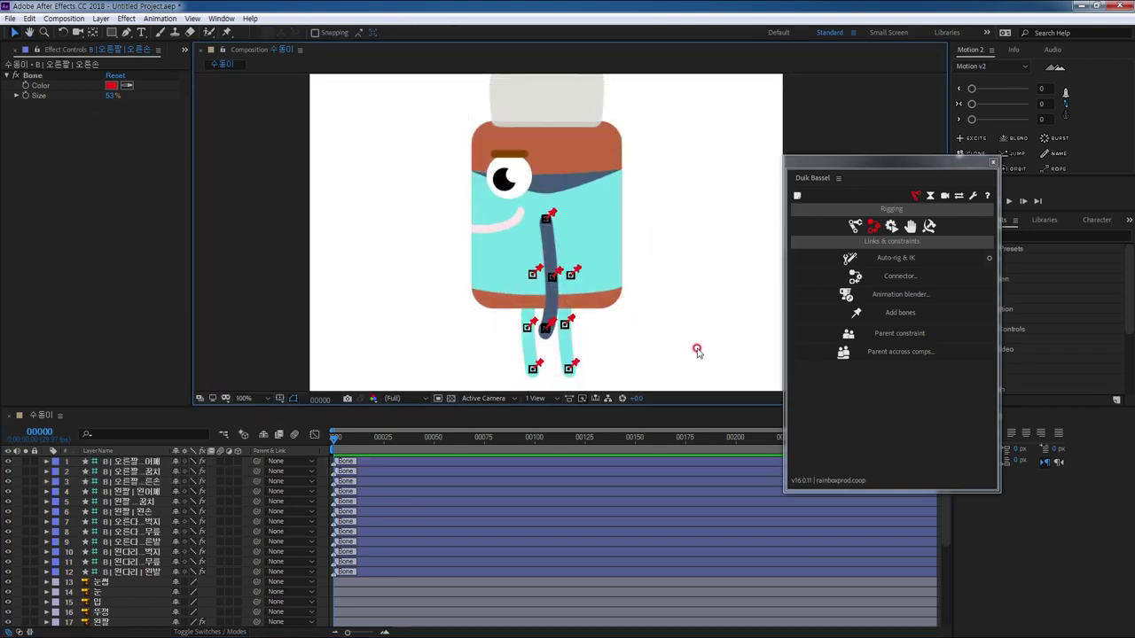
{"action": "left_click", "coordinate": [858, 225]}
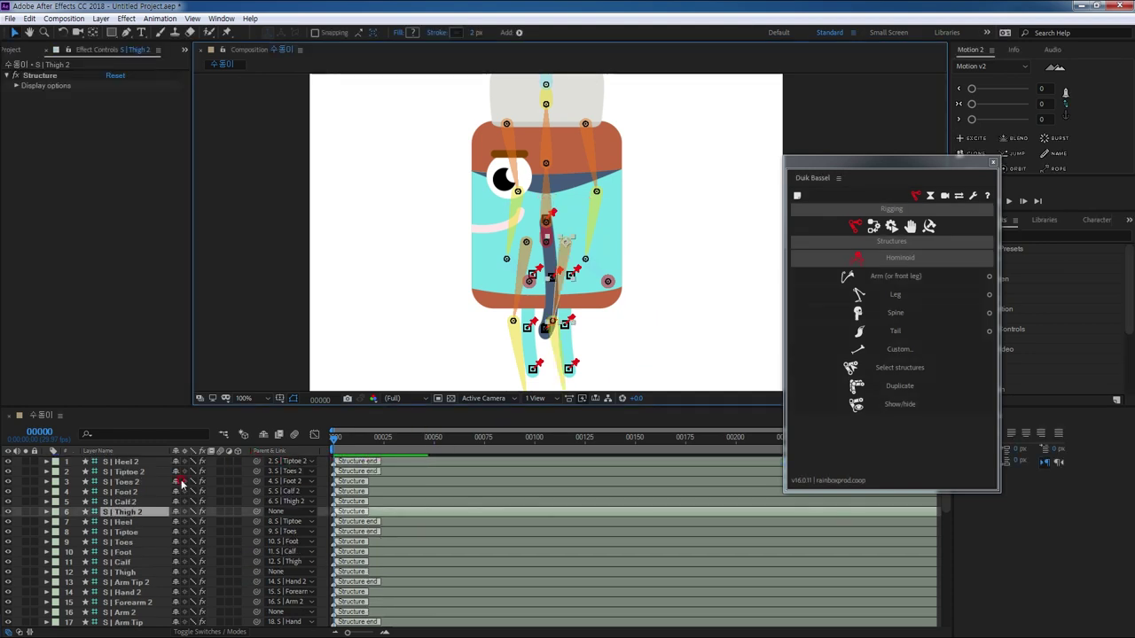
Step: Align the S | Thigh structure joint with the thigh bone at the top of the character's left-hand leg
{"action": "left_click_drag", "start_coordinate": [268, 404], "coordinate": [271, 376]}
{"action": "key", "text": "h"}
{"action": "left_click_drag", "start_coordinate": [654, 272], "coordinate": [586, 245]}
{"action": "key", "text": "v"}
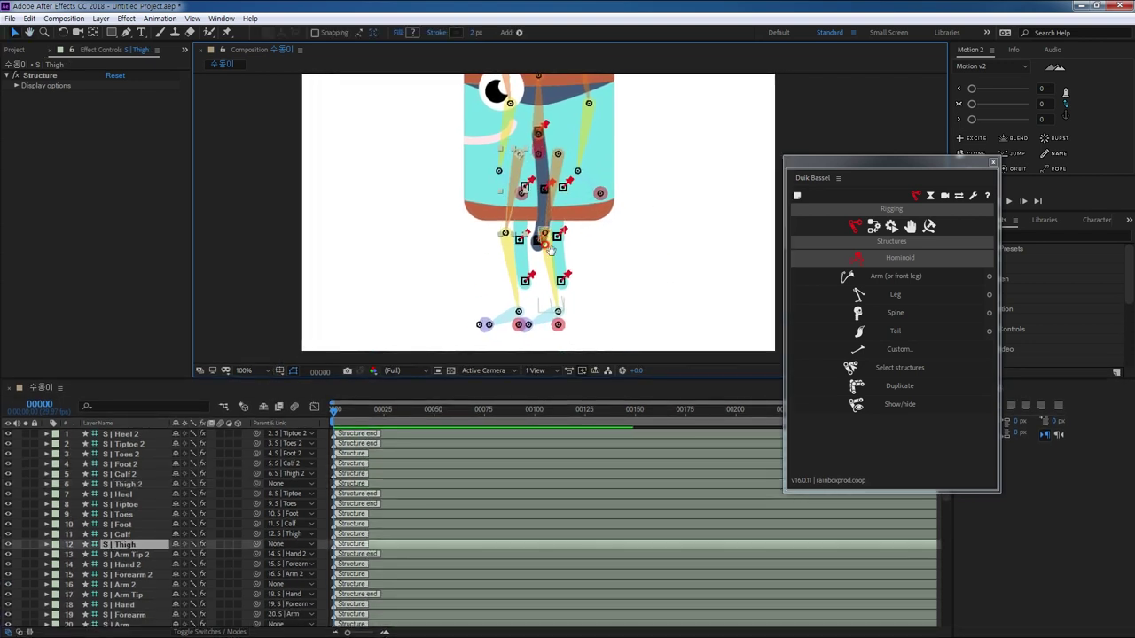
{"action": "scroll", "coordinate": [585, 245], "scroll_direction": "up", "scroll_amount": 4}
{"action": "key", "text": "grave"}
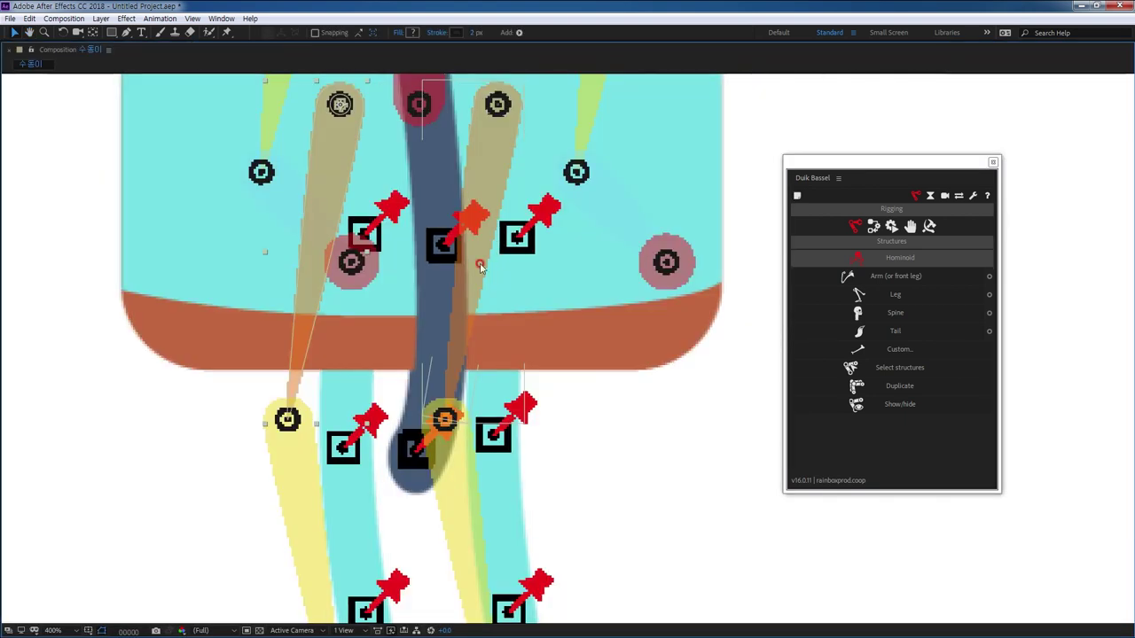
{"action": "key", "text": "h"}
{"action": "left_click_drag", "start_coordinate": [348, 183], "coordinate": [364, 210]}
{"action": "key", "text": "v"}
{"action": "left_click_drag", "start_coordinate": [371, 133], "coordinate": [388, 258]}
Step: Align the S | Calf structure joint with the knee bone of the left-hand leg
{"action": "key", "text": "space"}
{"action": "left_click_drag", "start_coordinate": [378, 465], "coordinate": [389, 335]}
{"action": "left_click_drag", "start_coordinate": [339, 445], "coordinate": [372, 345]}
{"action": "left_click", "coordinate": [217, 445]}
Step: Align the S | Foot structure joint with the foot bone at the end of the left-hand leg
{"action": "key", "text": "space"}
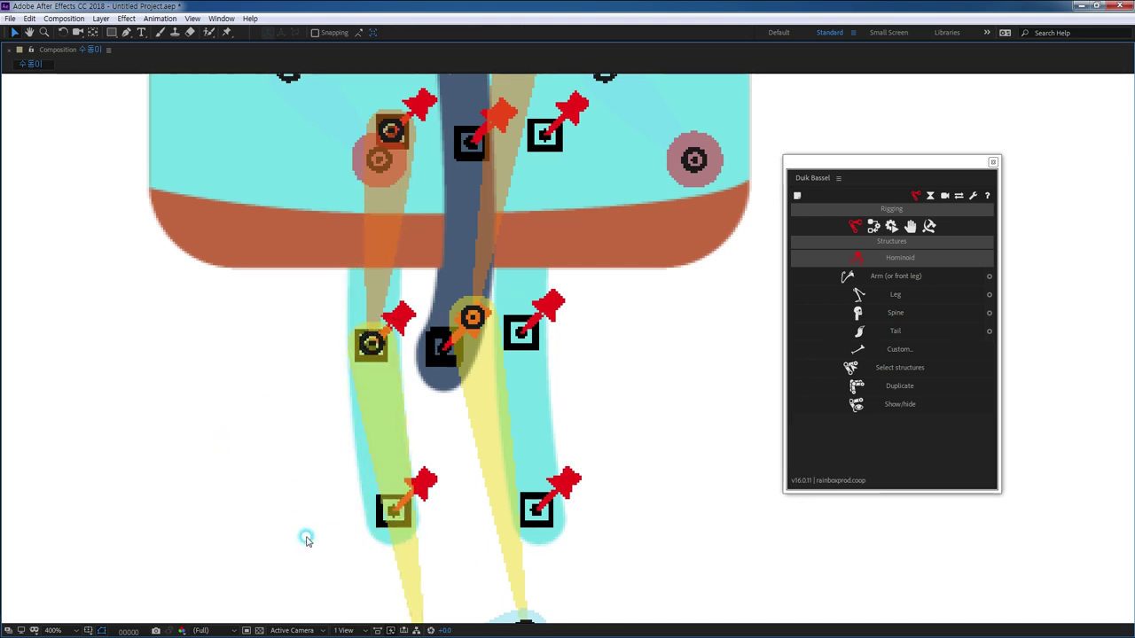
{"action": "left_click_drag", "start_coordinate": [306, 537], "coordinate": [339, 329]}
{"action": "left_click", "coordinate": [455, 443]}
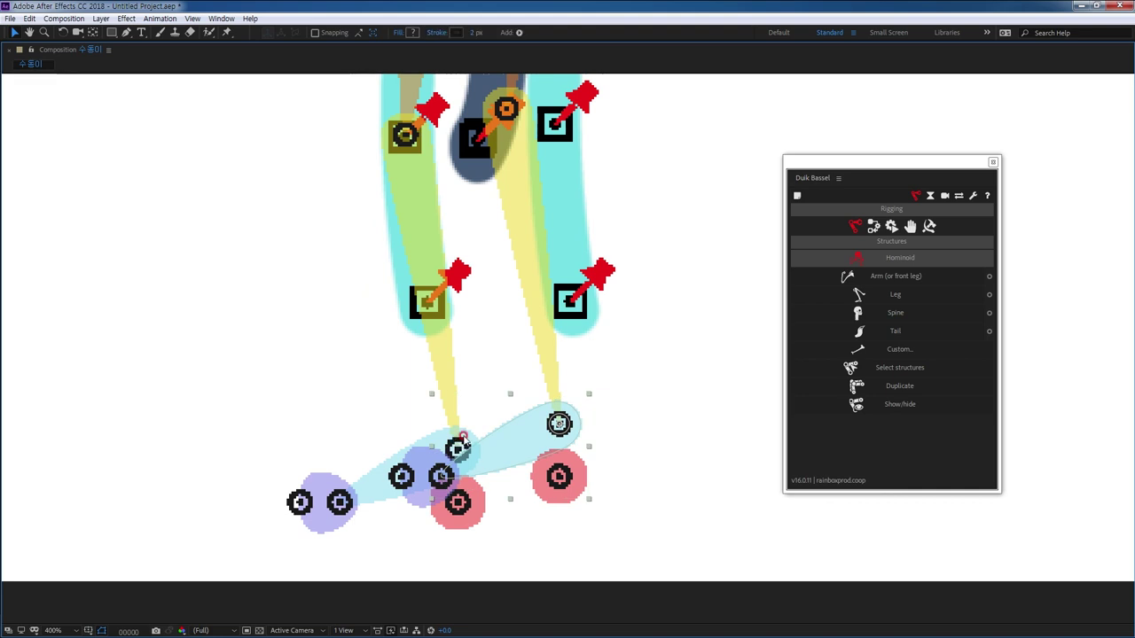
{"action": "mouse_move", "coordinate": [450, 386]}
{"action": "left_mouse_down"}
{"action": "mouse_move", "coordinate": [465, 373]}
{"action": "mouse_move", "coordinate": [436, 323]}
{"action": "left_mouse_up"}
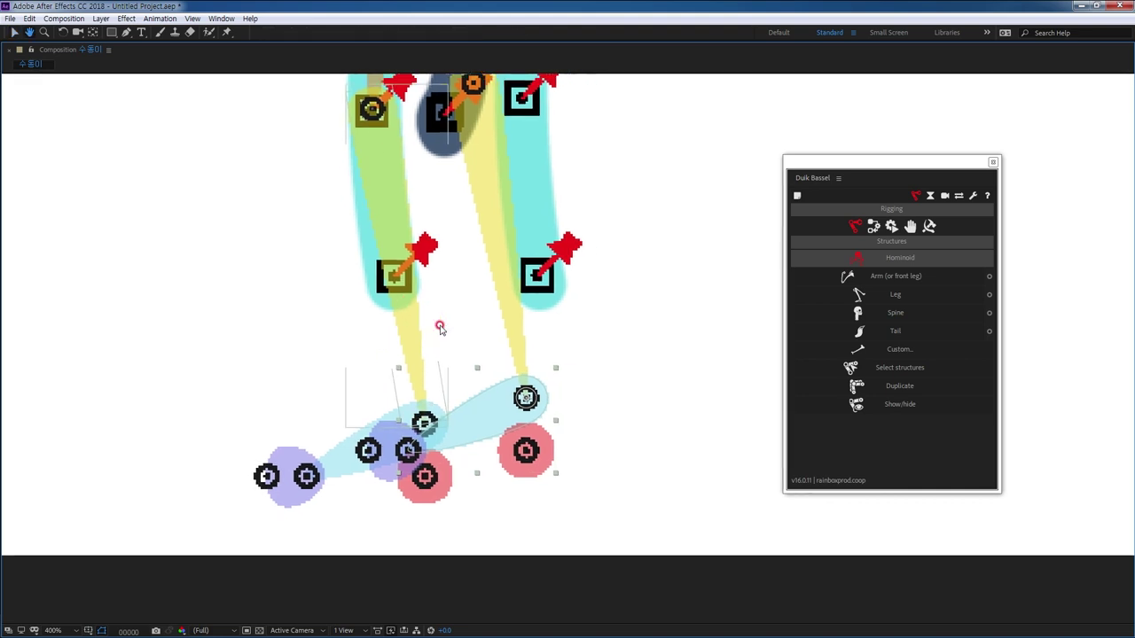
{"action": "left_click", "coordinate": [422, 422]}
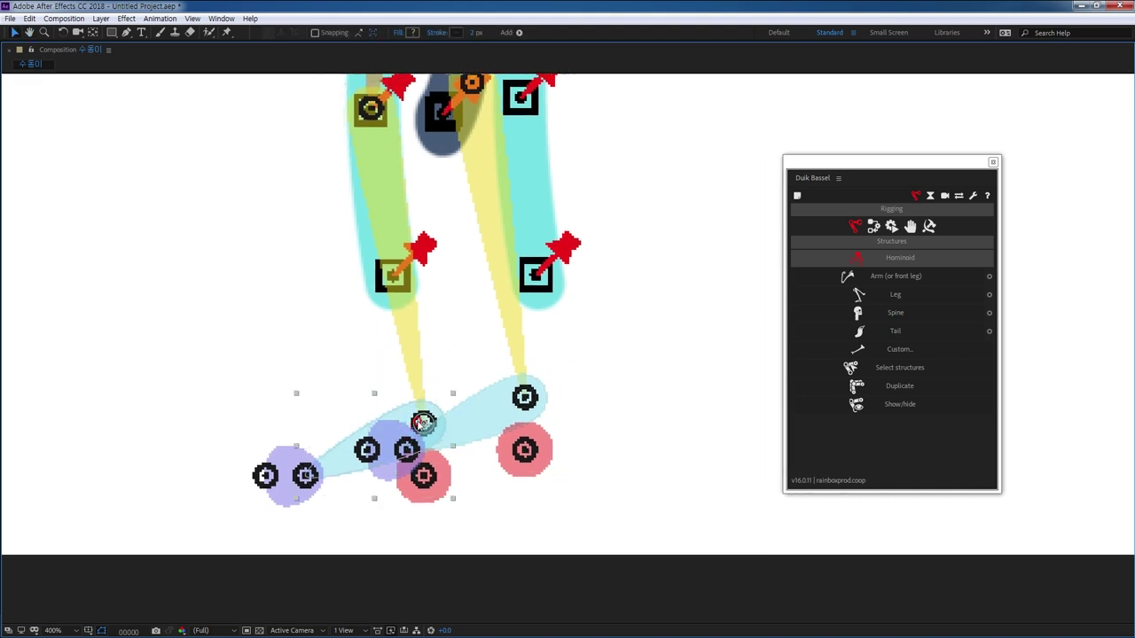
{"action": "left_click_drag", "start_coordinate": [424, 421], "coordinate": [393, 277]}
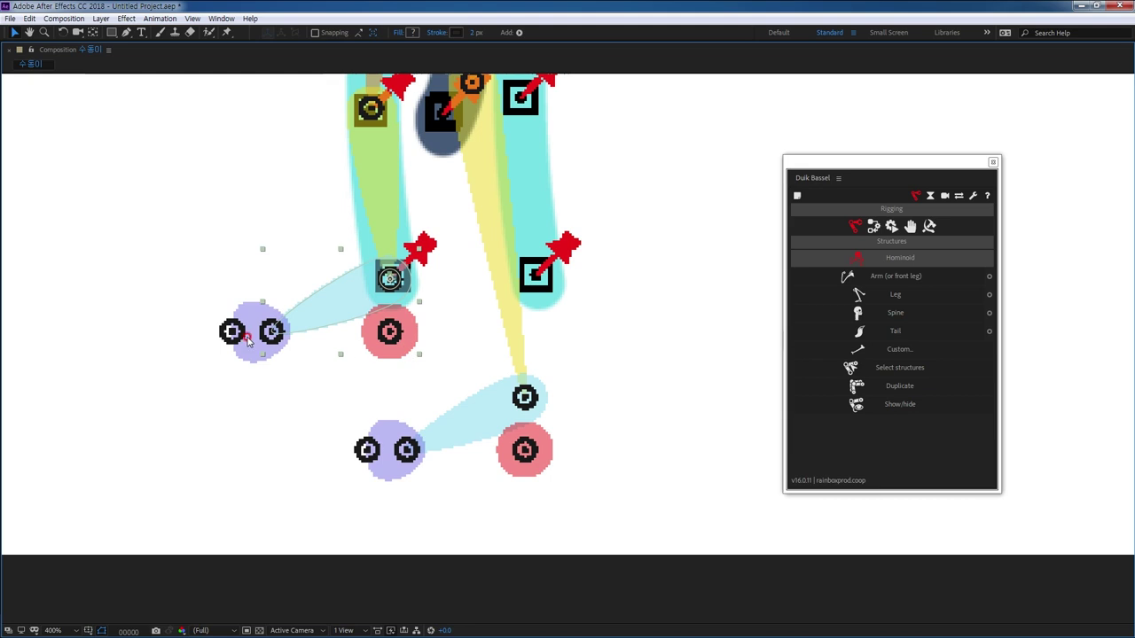
Step: Align the S | Thigh 2 structure joint with the thigh bone at the top of the character's right-hand leg
{"action": "scroll", "coordinate": [293, 257], "scroll_direction": "up", "scroll_amount": 6}
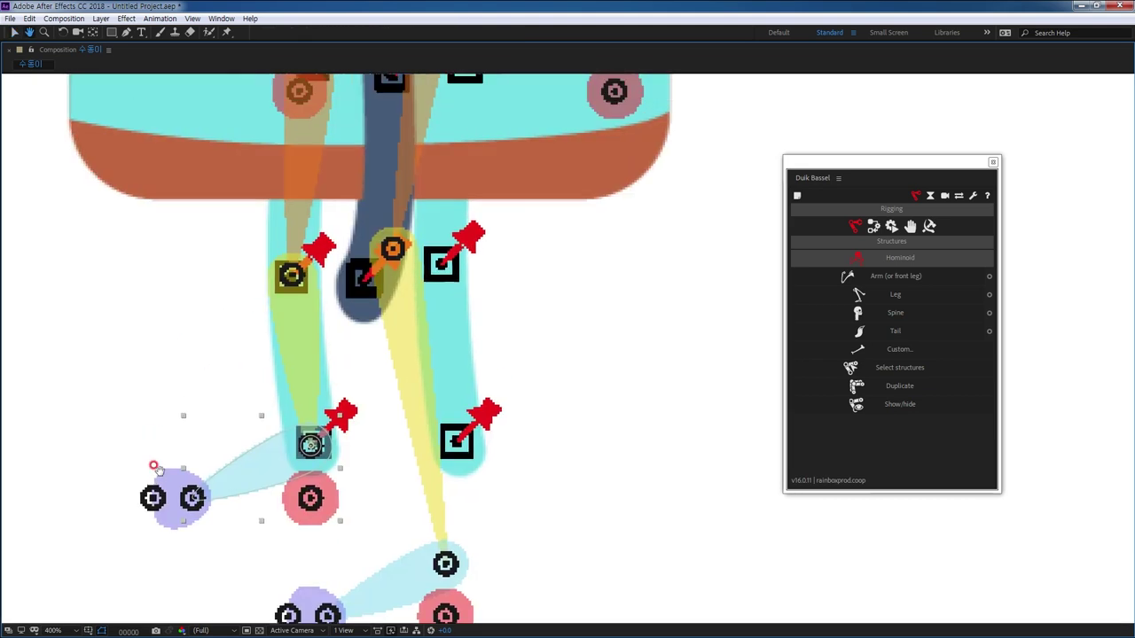
{"action": "scroll", "coordinate": [576, 443], "scroll_direction": "up", "scroll_amount": 3}
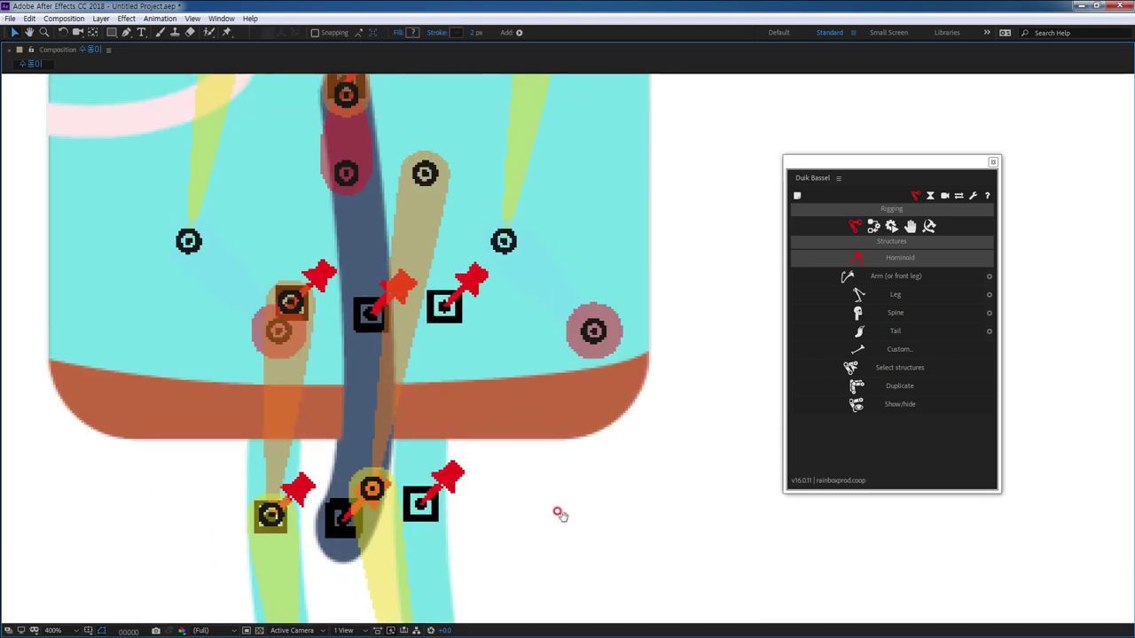
{"action": "left_click", "coordinate": [426, 197]}
{"action": "left_click_drag", "start_coordinate": [431, 197], "coordinate": [445, 319]}
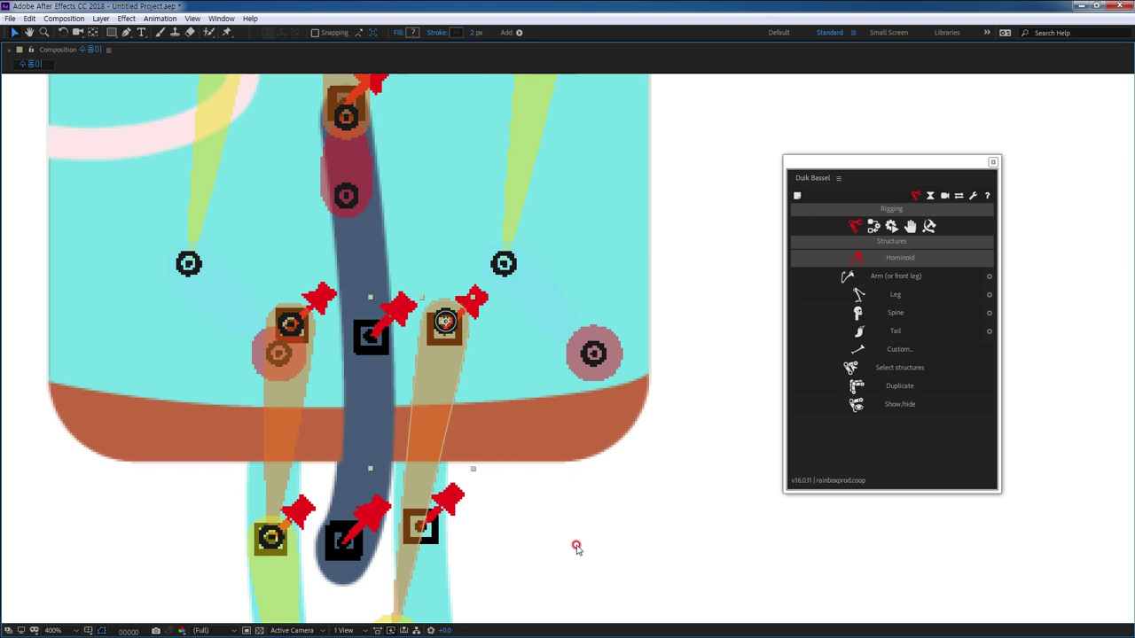
Step: Align the S | Calf 2 joint with the right-hand leg's knee bone and the S | Foot 2 joint with its foot bone
{"action": "scroll", "coordinate": [563, 496], "scroll_direction": "down", "scroll_amount": 4}
{"action": "left_click", "coordinate": [380, 442]}
{"action": "left_click_drag", "start_coordinate": [397, 458], "coordinate": [426, 342]}
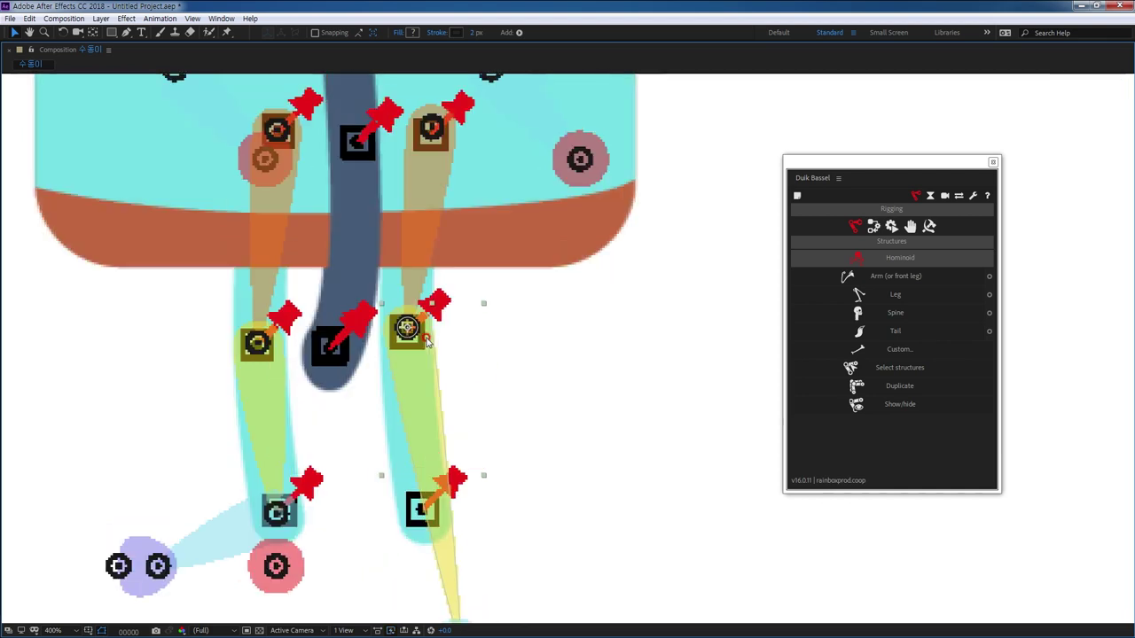
{"action": "scroll", "coordinate": [567, 443], "scroll_direction": "down", "scroll_amount": 5}
{"action": "left_click", "coordinate": [449, 420]}
{"action": "left_click_drag", "start_coordinate": [458, 425], "coordinate": [418, 290]}
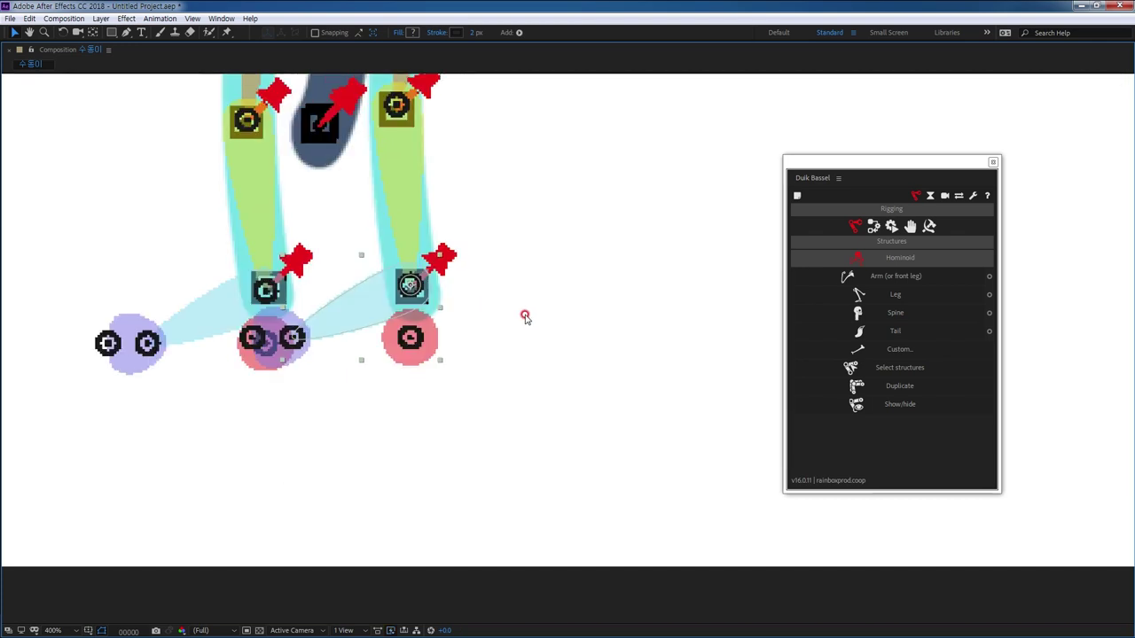
Step: Restore the full workspace with a taller timeline and collapse the 오른팔 layer's properties
{"action": "scroll", "coordinate": [525, 305], "scroll_direction": "up", "scroll_amount": 15}
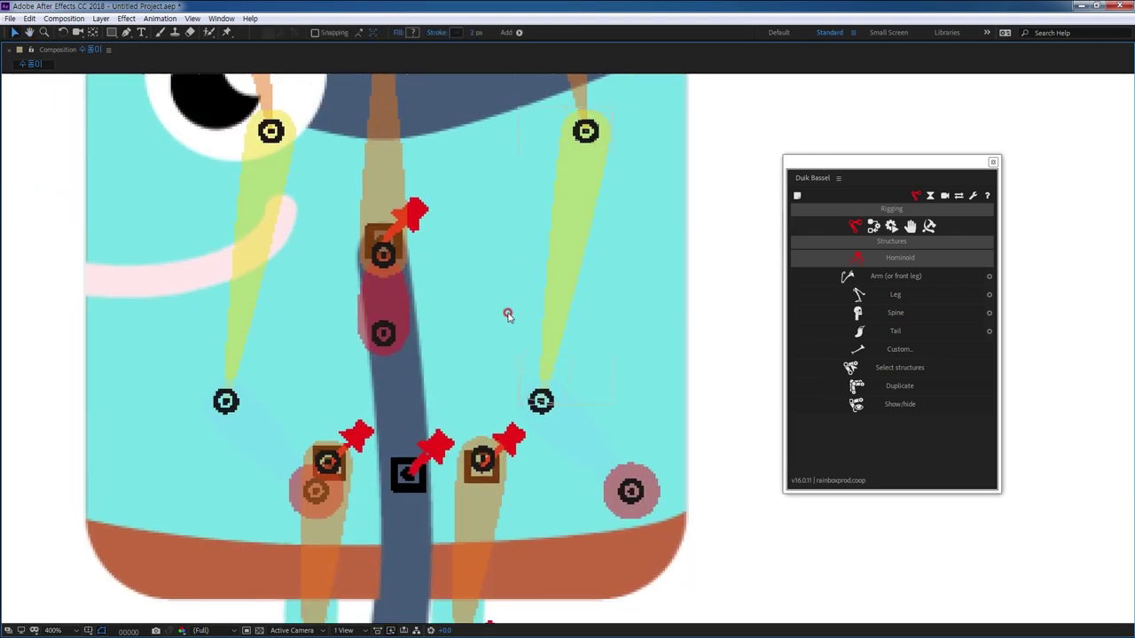
{"action": "scroll", "coordinate": [571, 408], "scroll_direction": "down", "scroll_amount": 3}
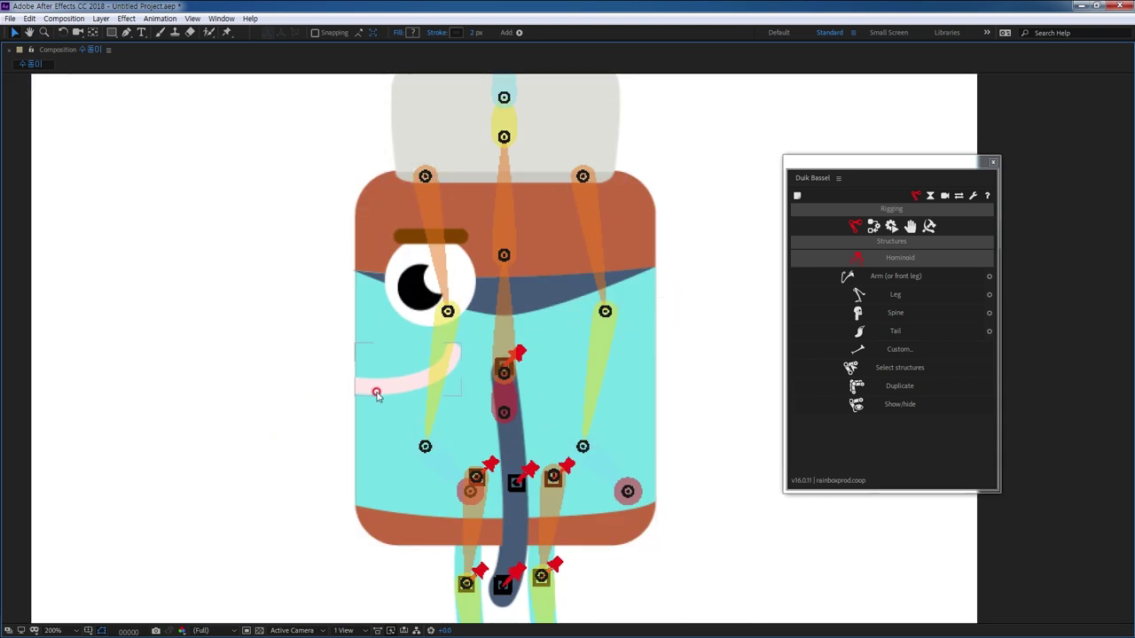
{"action": "key", "text": "grave"}
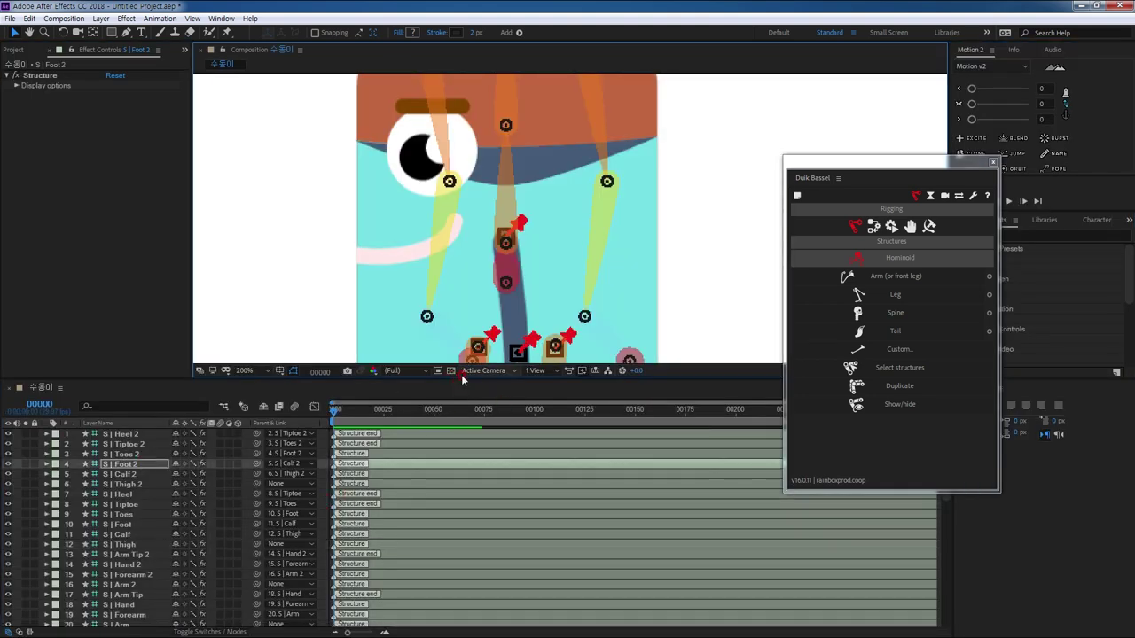
{"action": "left_click_drag", "start_coordinate": [457, 373], "coordinate": [457, 296]}
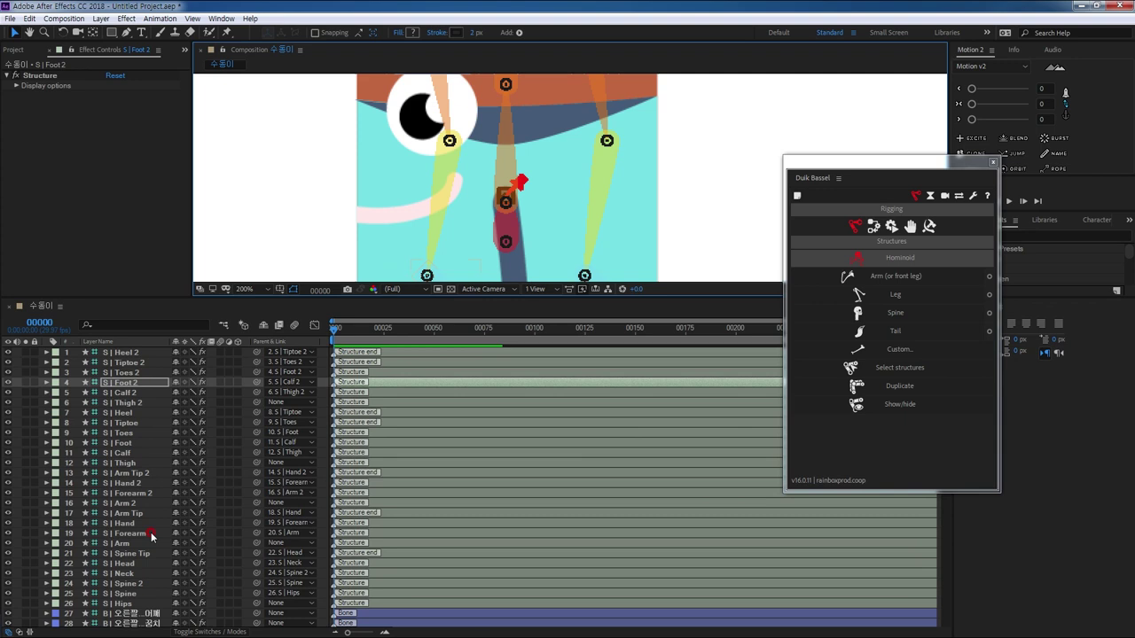
{"action": "left_click", "coordinate": [141, 613]}
{"action": "scroll", "coordinate": [140, 620], "scroll_direction": "down", "scroll_amount": 5}
{"action": "scroll", "coordinate": [140, 621], "scroll_direction": "down", "scroll_amount": 4}
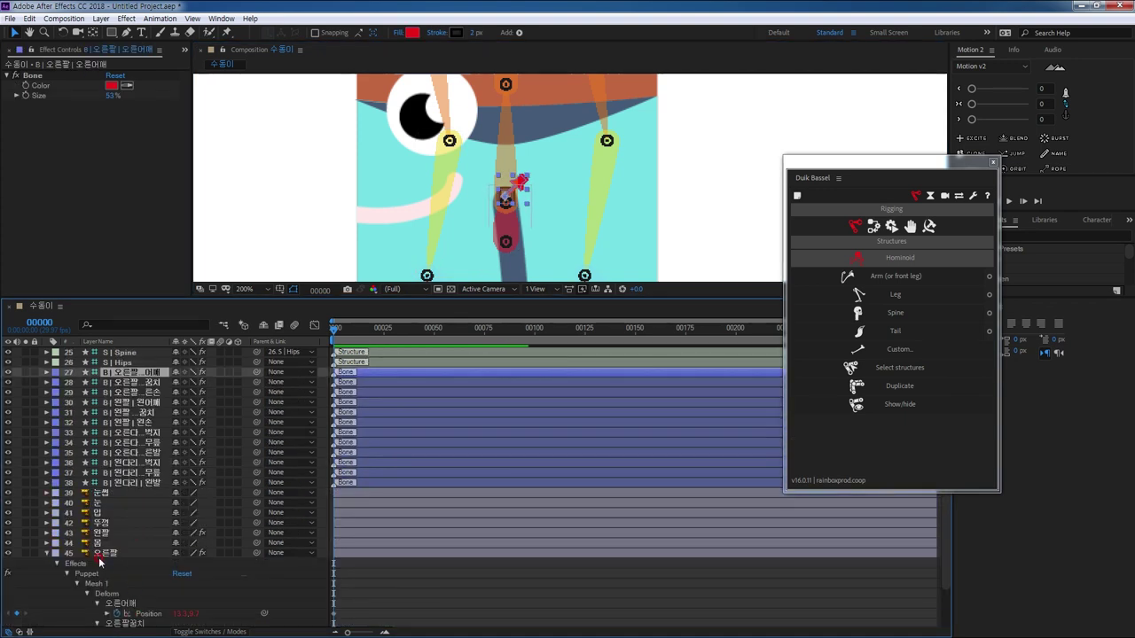
{"action": "left_click", "coordinate": [103, 554]}
{"action": "left_click", "coordinate": [47, 553]}
{"action": "scroll", "coordinate": [103, 576], "scroll_direction": "up", "scroll_amount": 1}
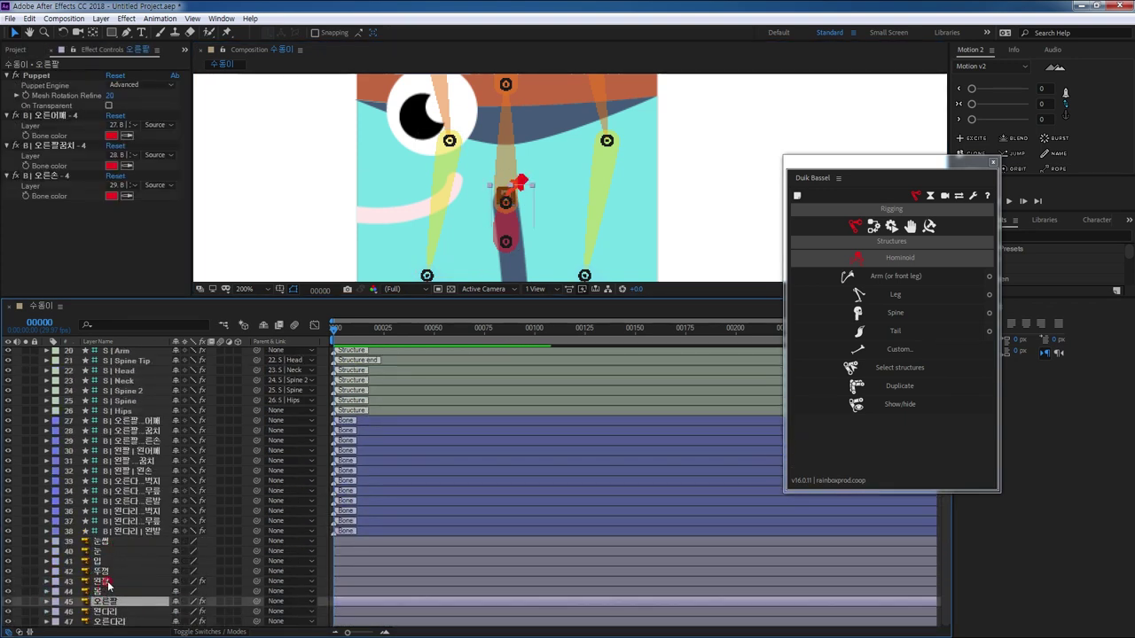
Step: Solo the 왼팔 layer with its shoulder, elbow and hand bones and the S | Arm, Forearm, Hand and Arm Tip structures, enlarging the composition view
{"action": "left_click", "coordinate": [106, 581]}
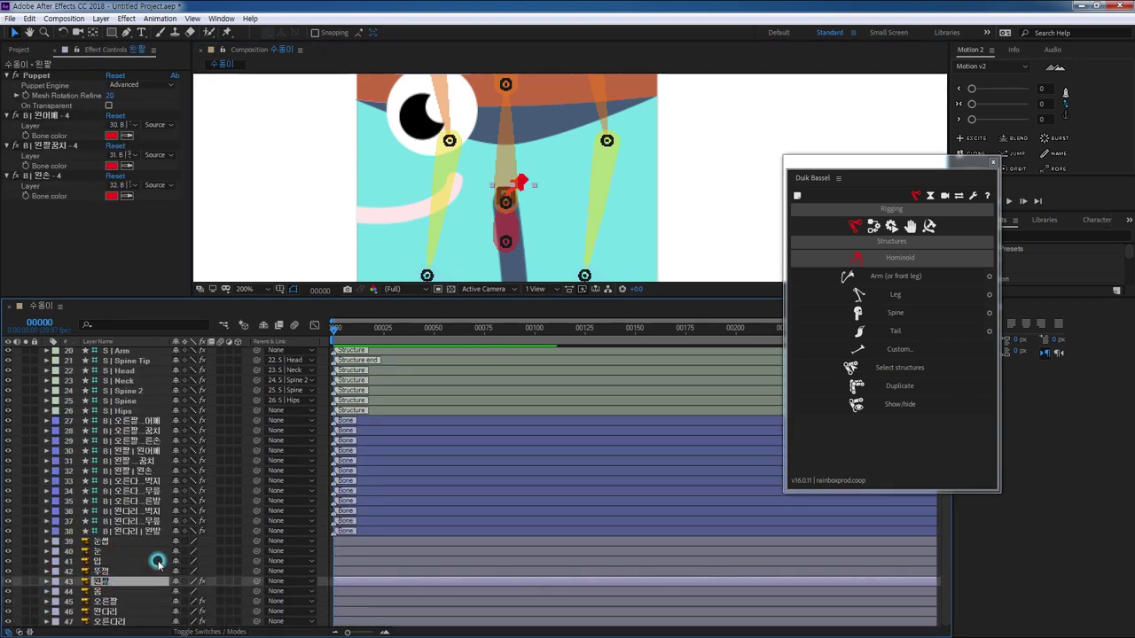
{"action": "left_click", "coordinate": [137, 471]}
{"action": "left_click", "coordinate": [131, 461], "text": "ctrl"}
{"action": "left_click", "coordinate": [134, 451], "text": "ctrl"}
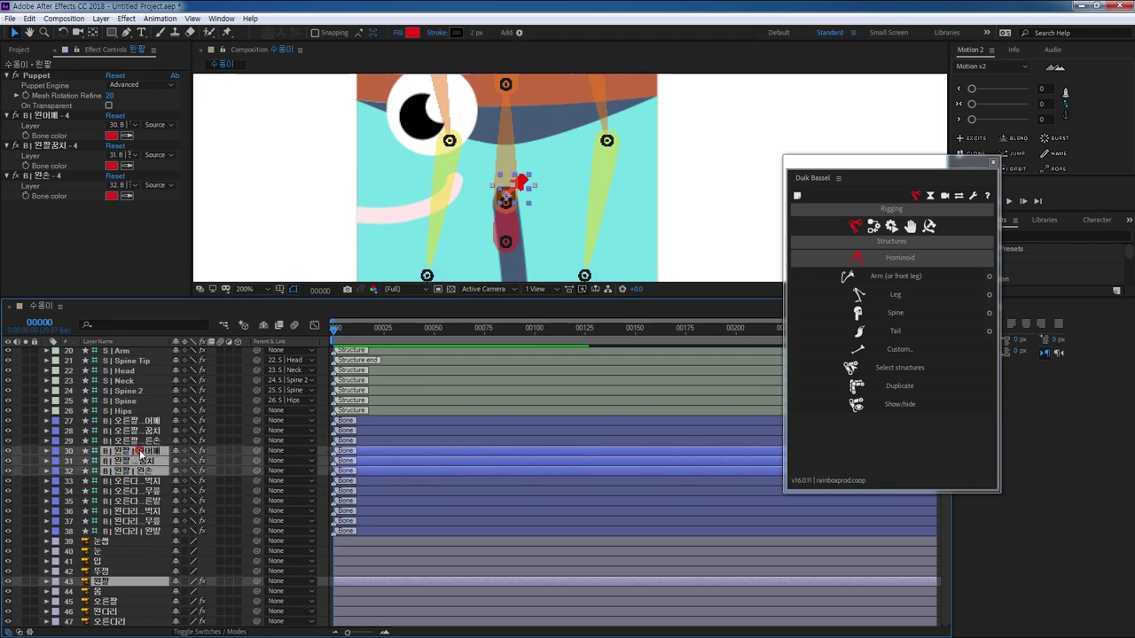
{"action": "scroll", "coordinate": [146, 452], "scroll_direction": "up", "scroll_amount": 3}
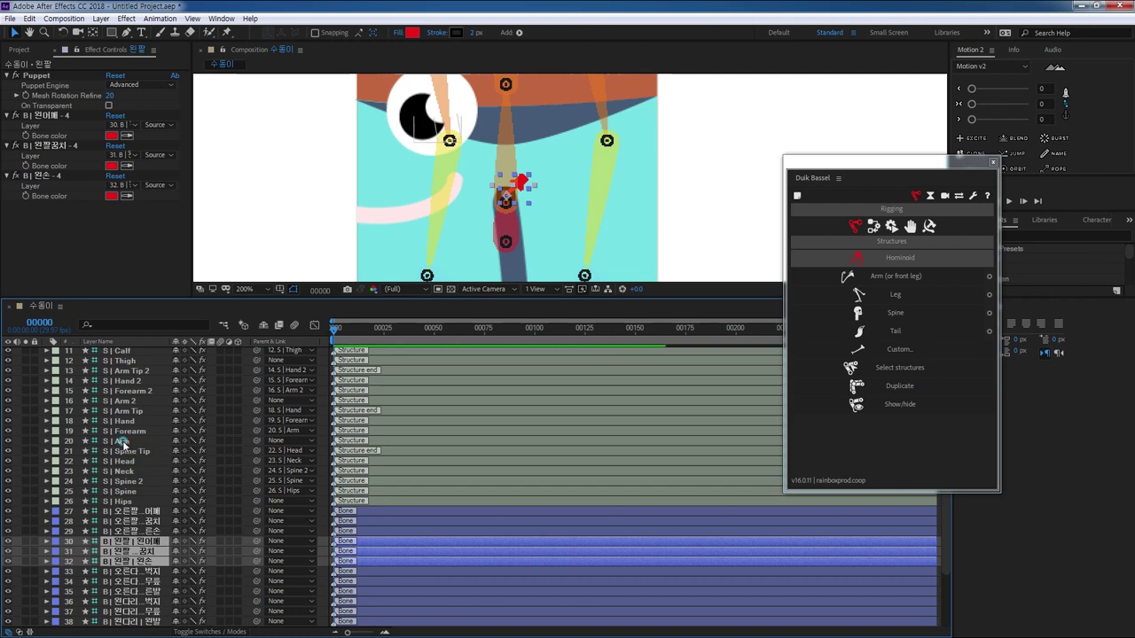
{"action": "left_click", "coordinate": [122, 442], "text": "ctrl"}
{"action": "left_click", "coordinate": [139, 431], "text": "ctrl"}
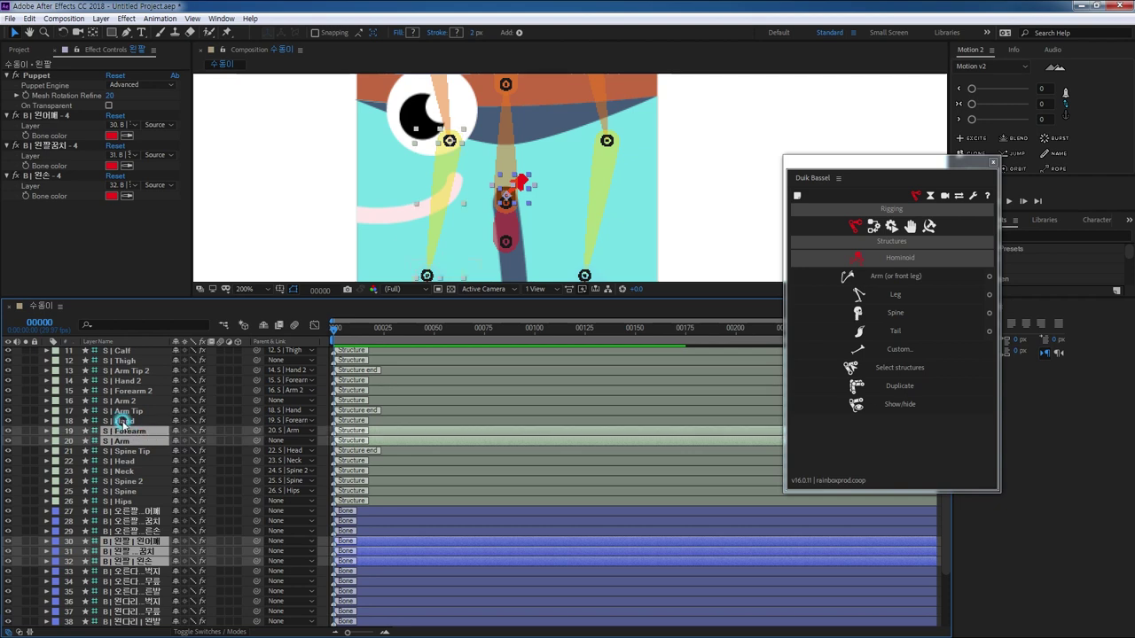
{"action": "left_click", "coordinate": [129, 422], "text": "ctrl"}
{"action": "left_click", "coordinate": [128, 411], "text": "ctrl"}
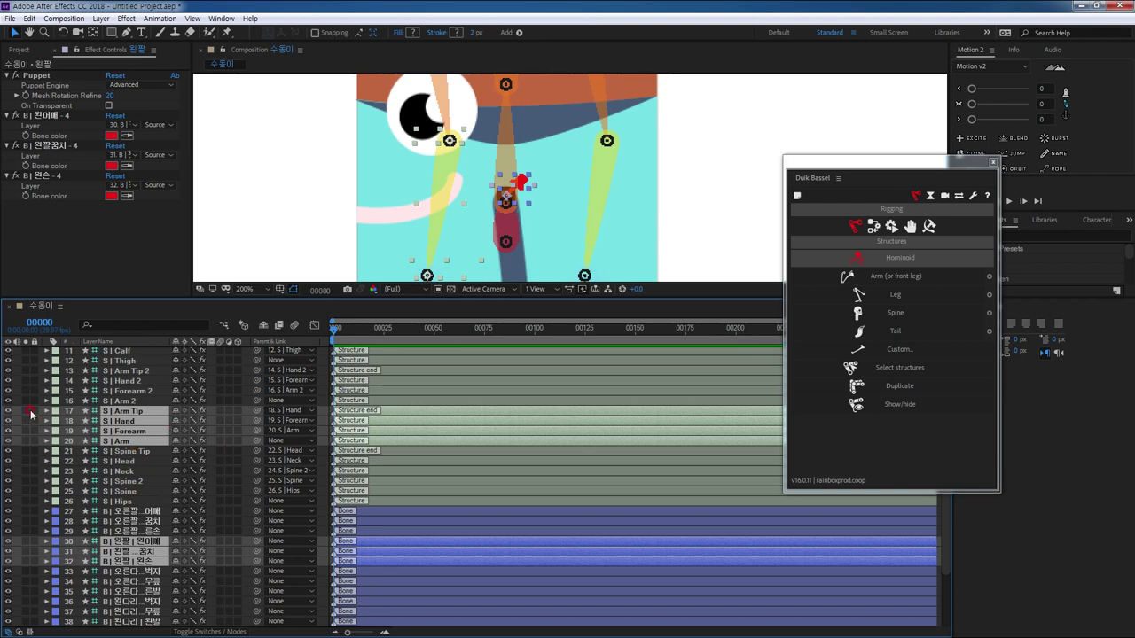
{"action": "left_click_drag", "start_coordinate": [487, 296], "coordinate": [489, 494]}
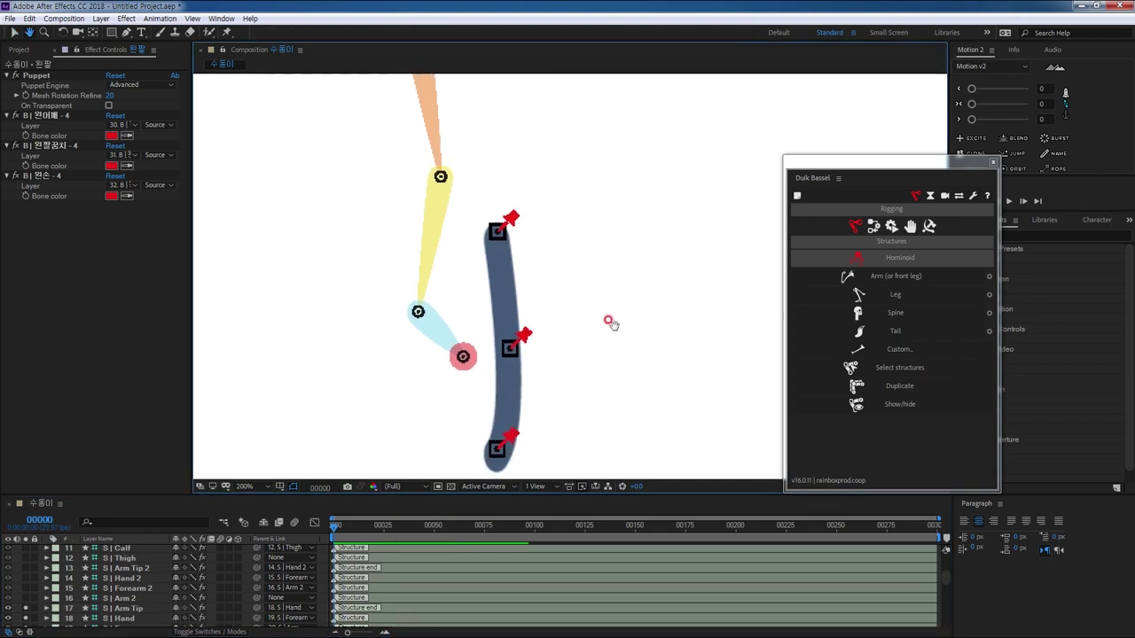
Step: Align the S | Arm structure joint with the shoulder bone at the top of the 왼팔 arm
{"action": "scroll", "coordinate": [607, 284], "scroll_direction": "down", "scroll_amount": 2}
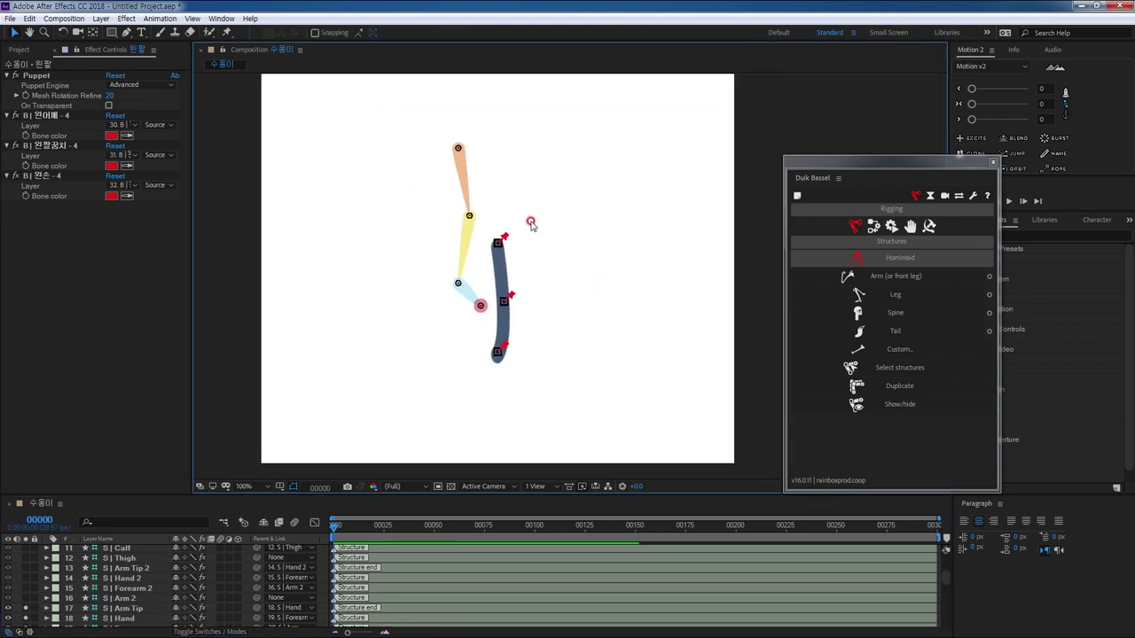
{"action": "left_click", "coordinate": [464, 148]}
{"action": "scroll", "coordinate": [477, 153], "scroll_direction": "up", "scroll_amount": 4}
{"action": "left_click_drag", "start_coordinate": [393, 171], "coordinate": [679, 295]}
{"action": "scroll", "coordinate": [534, 160], "scroll_direction": "down", "scroll_amount": 2}
{"action": "left_click_drag", "start_coordinate": [516, 159], "coordinate": [484, 178]}
{"action": "scroll", "coordinate": [513, 196], "scroll_direction": "up", "scroll_amount": 2}
{"action": "left_click_drag", "start_coordinate": [487, 227], "coordinate": [583, 371]}
{"action": "scroll", "coordinate": [600, 423], "scroll_direction": "down", "scroll_amount": 4}
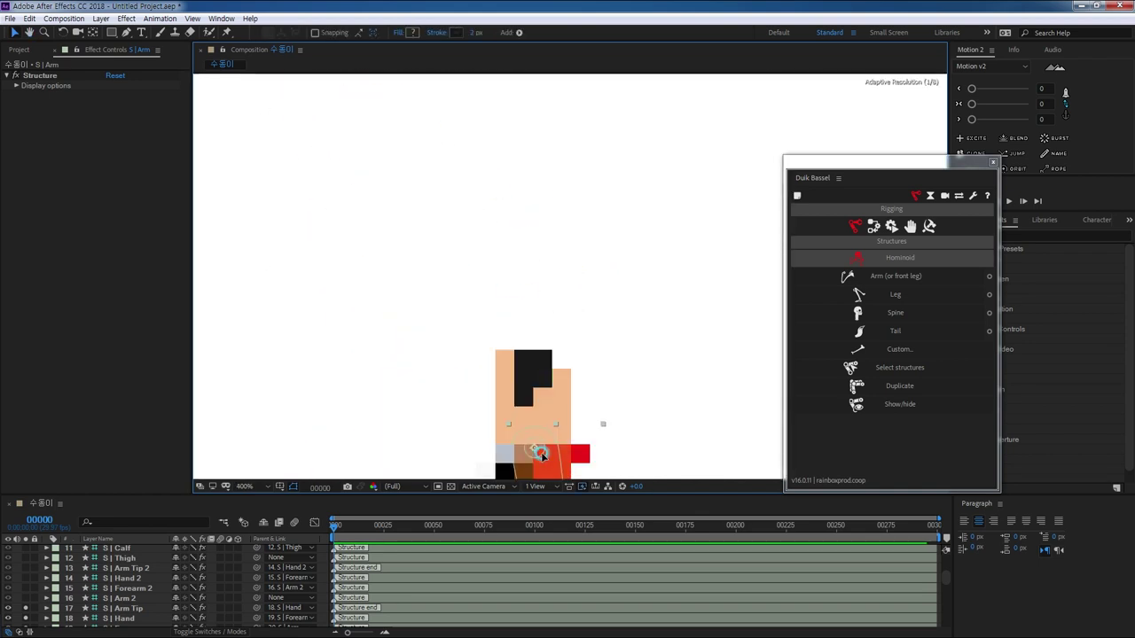
{"action": "scroll", "coordinate": [523, 257], "scroll_direction": "up", "scroll_amount": 4}
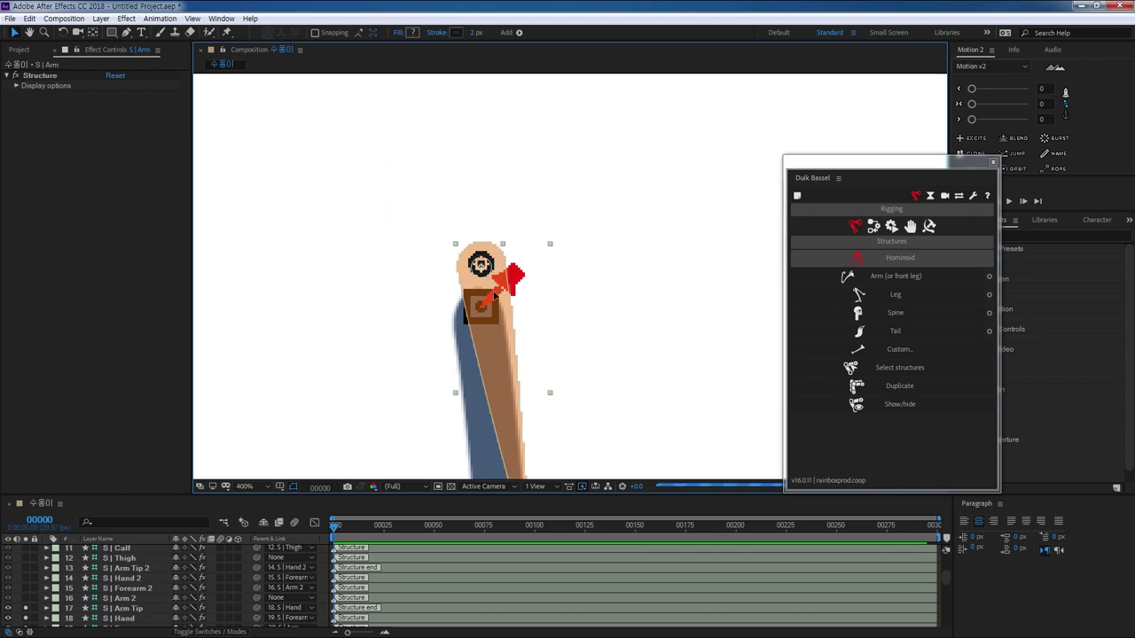
{"action": "scroll", "coordinate": [494, 266], "scroll_direction": "up", "scroll_amount": 3}
{"action": "scroll", "coordinate": [589, 335], "scroll_direction": "down", "scroll_amount": 3}
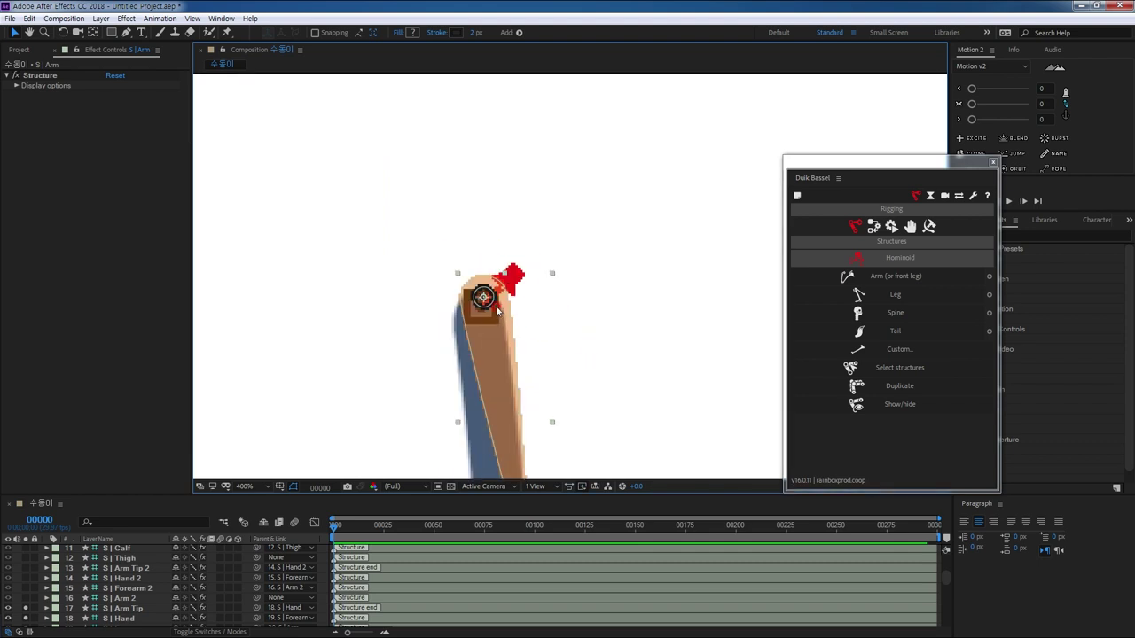
{"action": "left_click_drag", "start_coordinate": [489, 304], "coordinate": [491, 316]}
Step: Align the S | Forearm joint with the 왼팔 arm's elbow bone and the S | Hand joint with its hand bone
{"action": "left_click_drag", "start_coordinate": [565, 380], "coordinate": [623, 27]}
{"action": "left_click", "coordinate": [593, 258]}
{"action": "left_click_drag", "start_coordinate": [597, 262], "coordinate": [578, 218]}
{"action": "left_click_drag", "start_coordinate": [638, 271], "coordinate": [596, 115]}
{"action": "left_click", "coordinate": [372, 384]}
{"action": "left_click", "coordinate": [499, 361]}
{"action": "left_click_drag", "start_coordinate": [493, 359], "coordinate": [515, 286]}
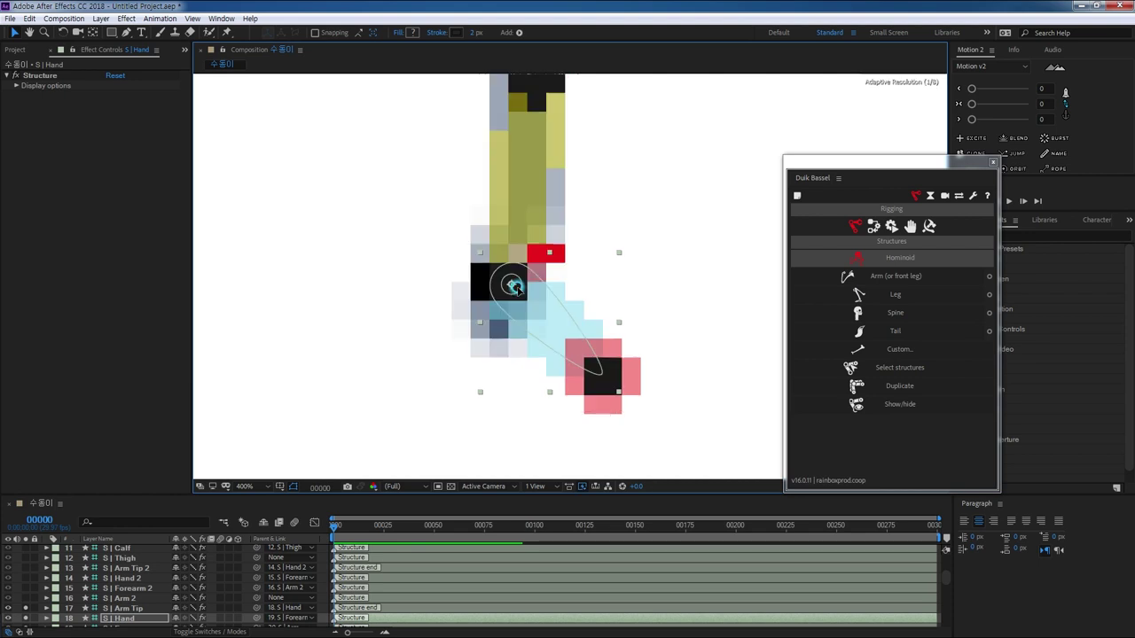
Step: Move the S | Arm Tip structure joint to the end of the 왼팔 arm, just below the hand joint
{"action": "left_click", "coordinate": [742, 319]}
{"action": "left_click_drag", "start_coordinate": [596, 376], "coordinate": [499, 322]}
{"action": "left_click", "coordinate": [599, 362]}
{"action": "scroll", "coordinate": [371, 571], "scroll_direction": "down", "scroll_amount": 3}
Step: Enlarge the timeline and turn off solo for the 왼팔 layer, its bones and its arm structures
{"action": "left_click_drag", "start_coordinate": [364, 497], "coordinate": [363, 332]}
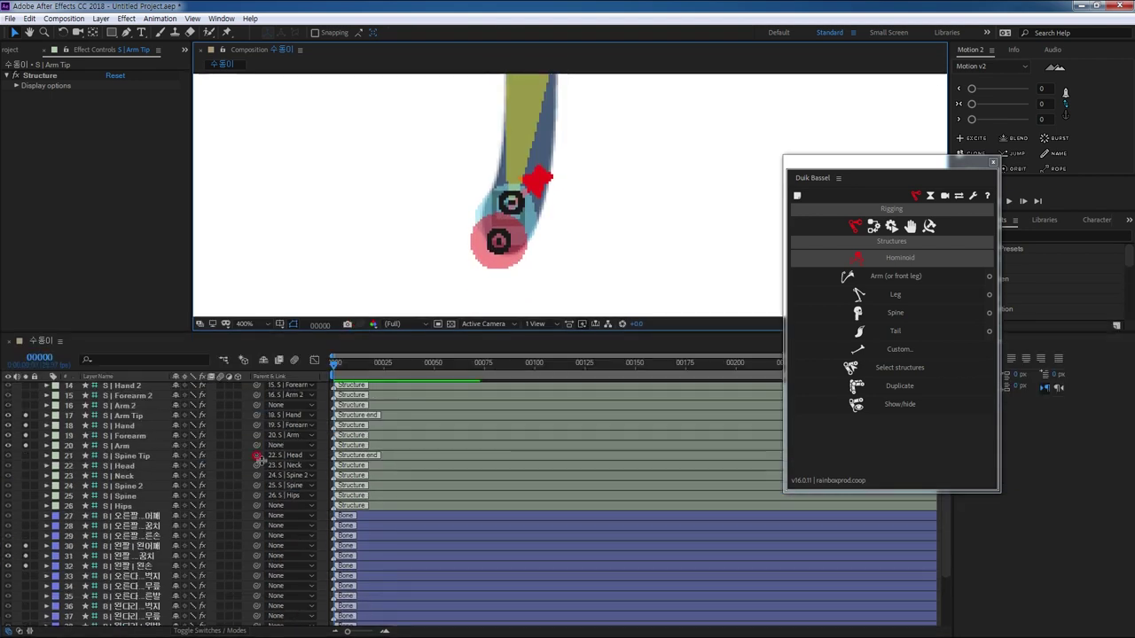
{"action": "left_click_drag", "start_coordinate": [28, 449], "coordinate": [24, 419]}
{"action": "left_click_drag", "start_coordinate": [26, 547], "coordinate": [27, 566]}
{"action": "scroll", "coordinate": [81, 568], "scroll_direction": "down", "scroll_amount": 2}
{"action": "scroll", "coordinate": [81, 568], "scroll_direction": "down", "scroll_amount": 1}
{"action": "left_click", "coordinate": [25, 587]}
Step: Solo the 오른팔 layer with its three bones and the S | Arm 2, Forearm 2, Hand 2 and Arm Tip 2 structures, enlarging the composition view
{"action": "scroll", "coordinate": [81, 405], "scroll_direction": "up", "scroll_amount": 5}
{"action": "scroll", "coordinate": [79, 401], "scroll_direction": "up", "scroll_amount": 7}
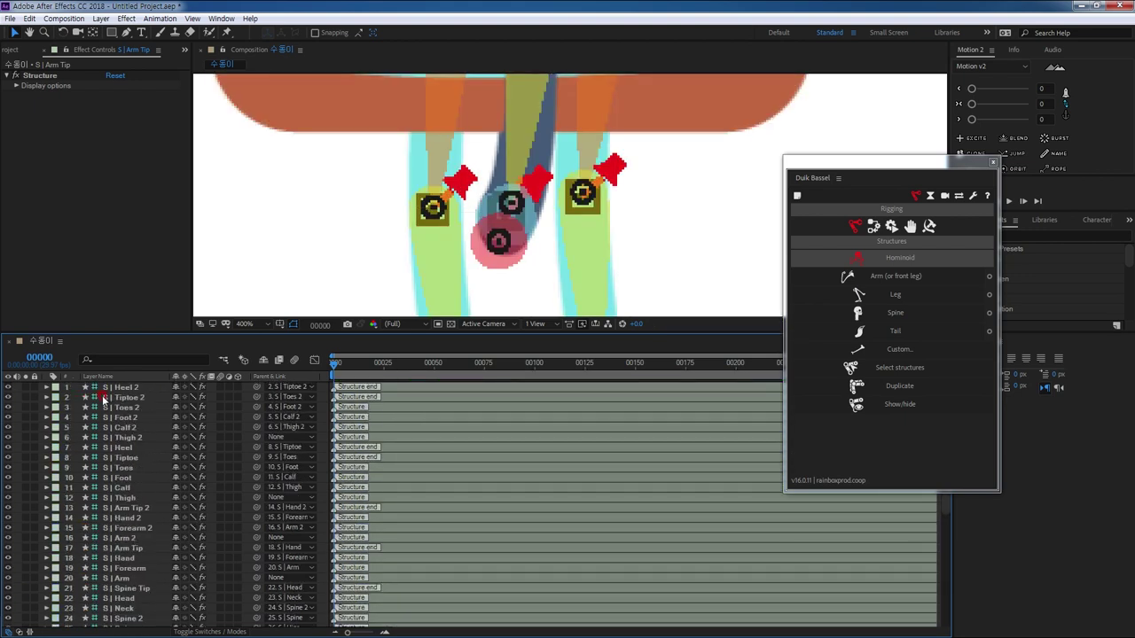
{"action": "left_click", "coordinate": [132, 472]}
{"action": "left_click", "coordinate": [121, 519]}
{"action": "left_click", "coordinate": [129, 508]}
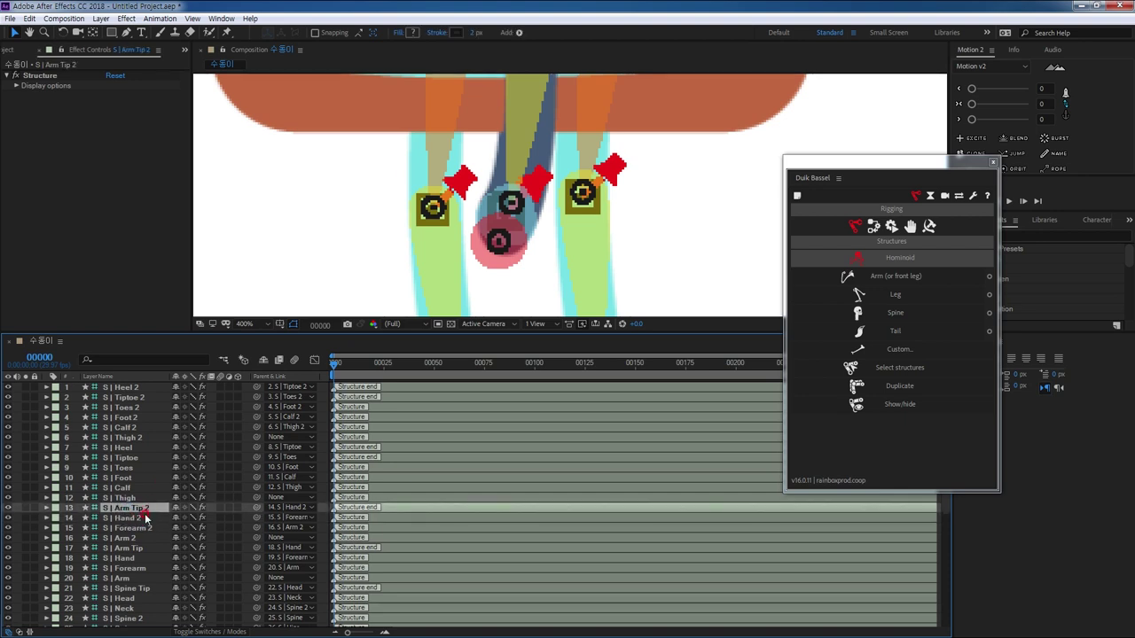
{"action": "left_click", "coordinate": [129, 519], "text": "ctrl"}
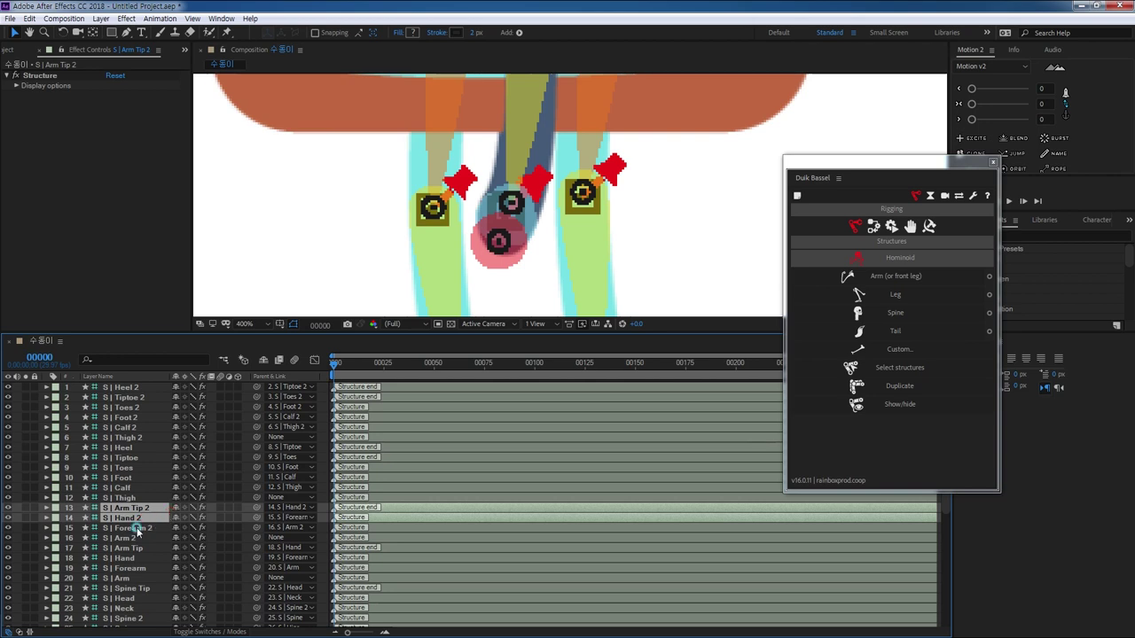
{"action": "left_click", "coordinate": [137, 529], "text": "ctrl"}
{"action": "left_click", "coordinate": [133, 538], "text": "ctrl"}
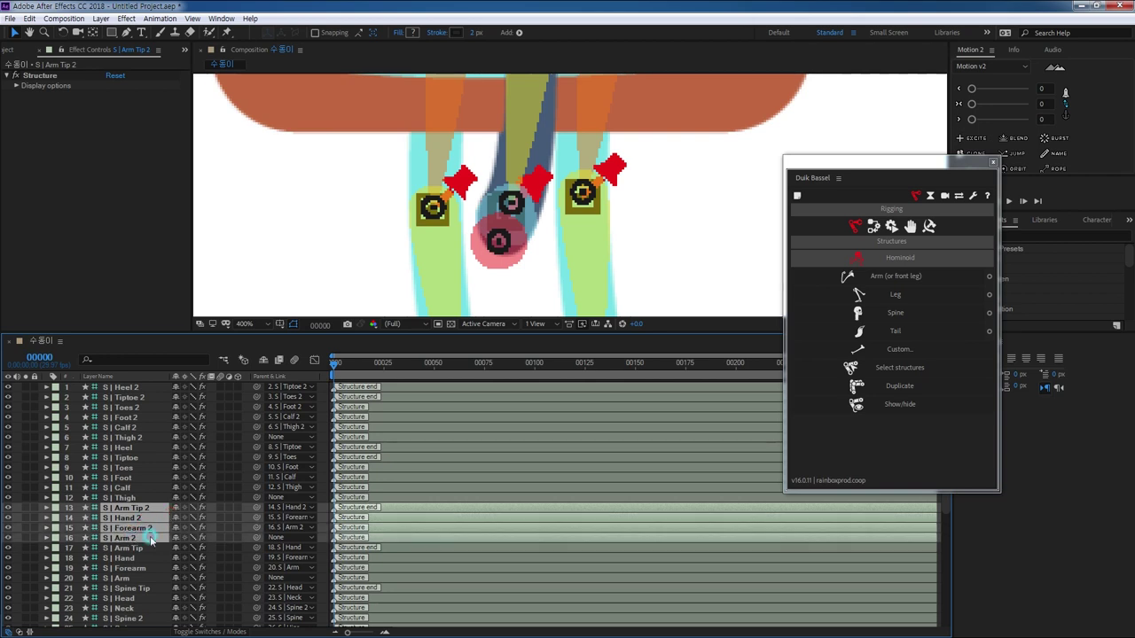
{"action": "left_click", "coordinate": [134, 548], "text": "ctrl"}
{"action": "left_click", "coordinate": [133, 550], "text": "ctrl"}
{"action": "scroll", "coordinate": [155, 599], "scroll_direction": "down", "scroll_amount": 3}
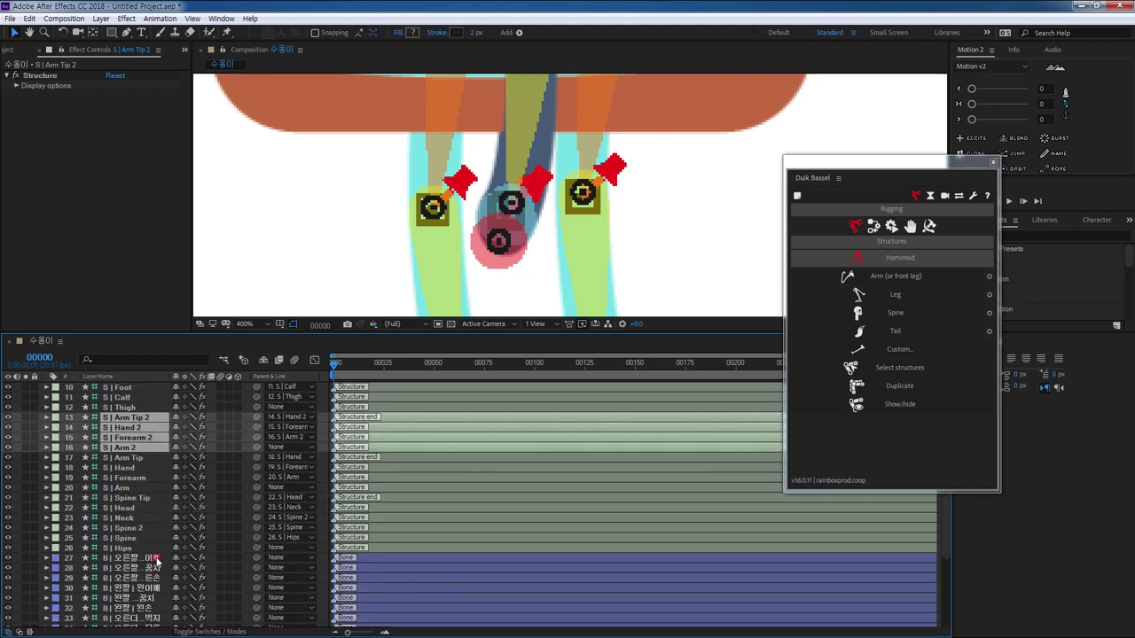
{"action": "scroll", "coordinate": [155, 559], "scroll_direction": "down", "scroll_amount": 2}
{"action": "left_click", "coordinate": [133, 498], "text": "ctrl"}
{"action": "left_click", "coordinate": [129, 507], "text": "ctrl"}
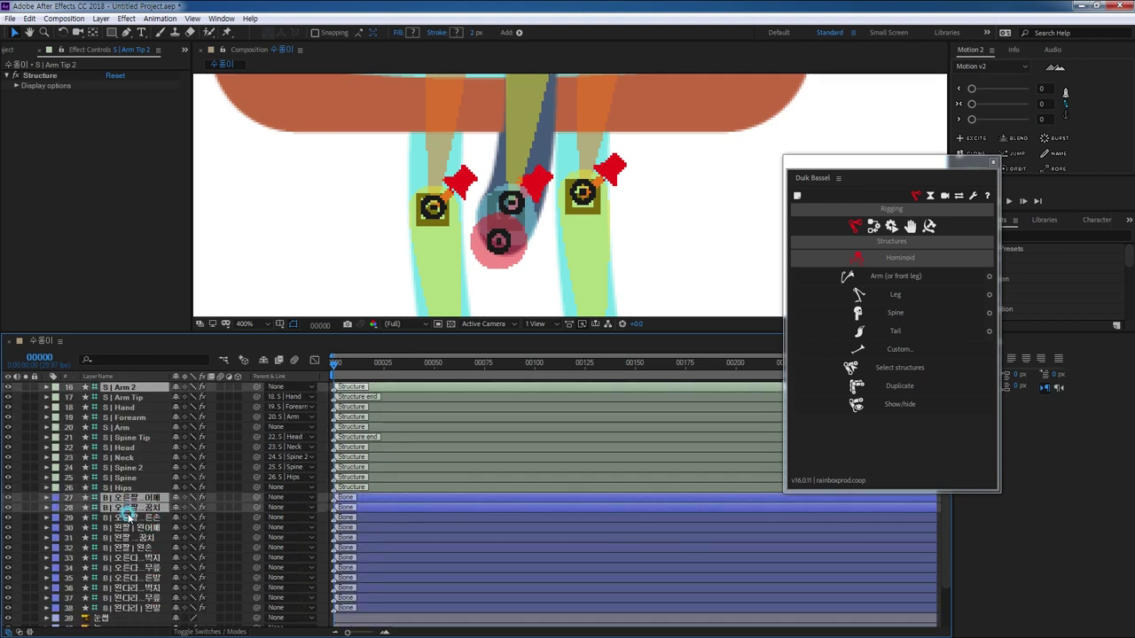
{"action": "left_click", "coordinate": [126, 517], "text": "ctrl"}
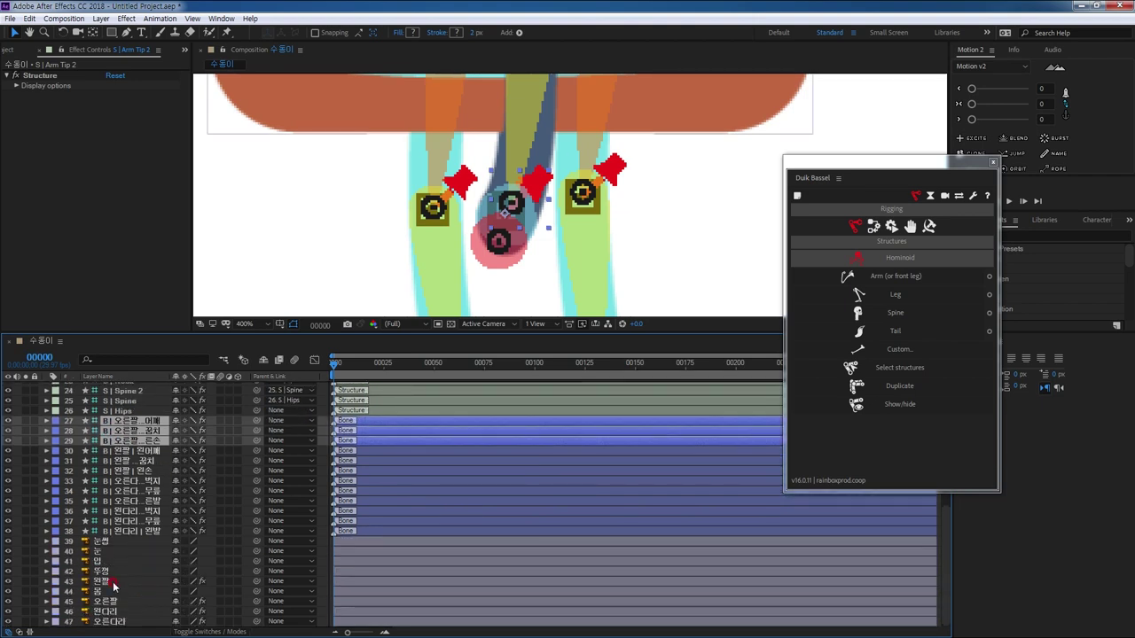
{"action": "left_click", "coordinate": [113, 601]}
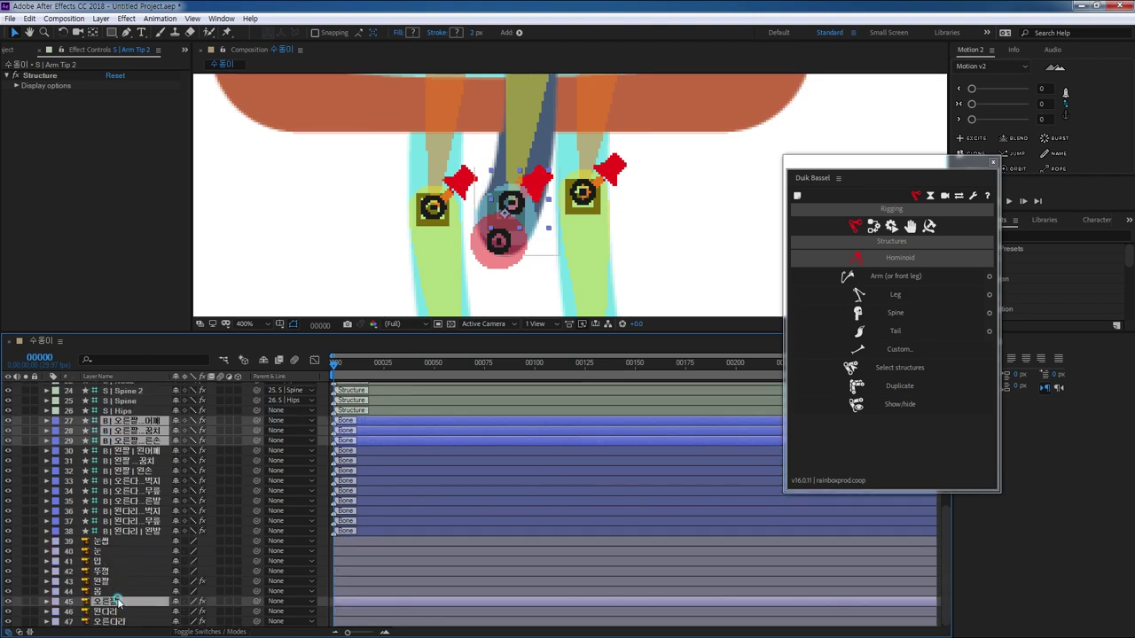
{"action": "left_click", "coordinate": [25, 602]}
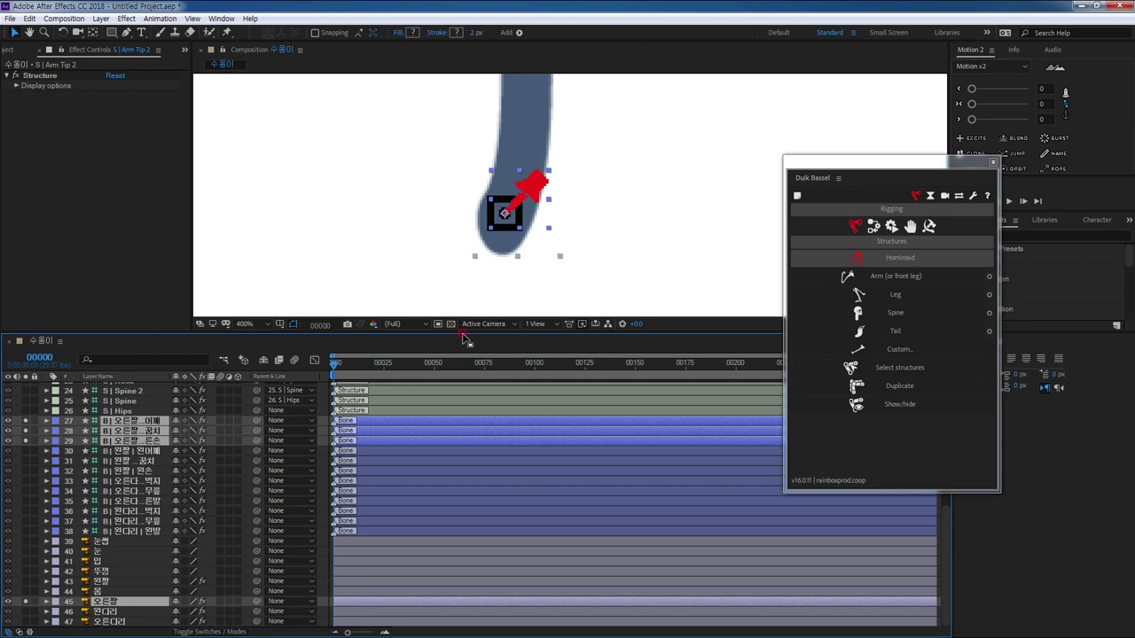
{"action": "left_click_drag", "start_coordinate": [464, 329], "coordinate": [464, 482]}
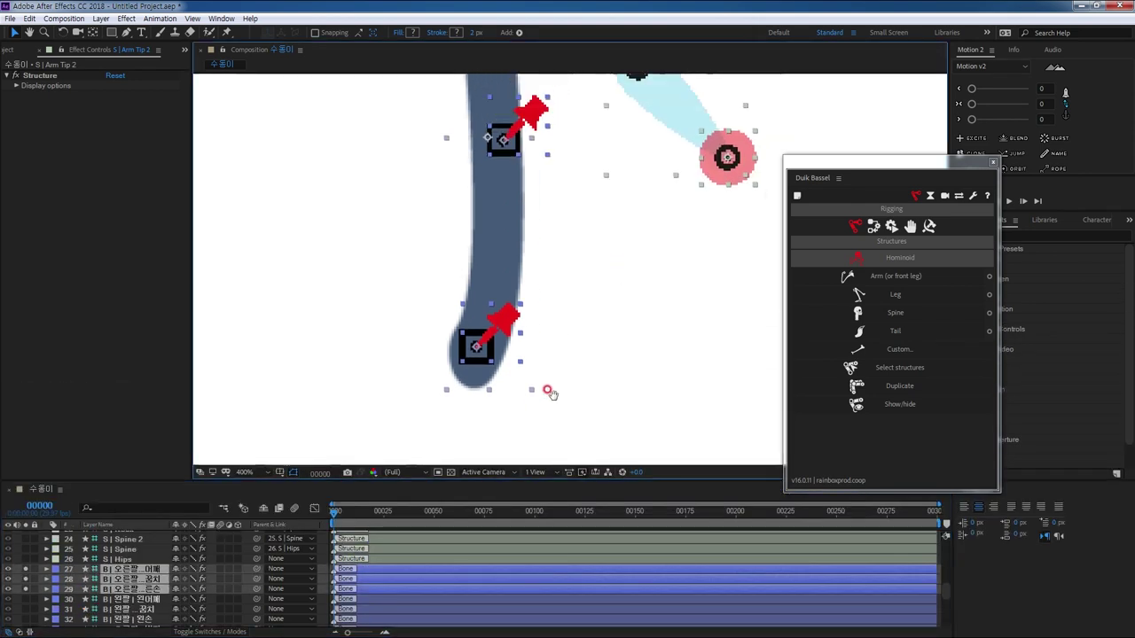
Step: Align the S | Arm 2 structure joint with the shoulder bone at the top of the 오른팔 arm
{"action": "left_click_drag", "start_coordinate": [566, 276], "coordinate": [550, 423]}
{"action": "left_click_drag", "start_coordinate": [496, 213], "coordinate": [489, 307]}
{"action": "left_click", "coordinate": [659, 208]}
{"action": "scroll", "coordinate": [638, 222], "scroll_direction": "down", "scroll_amount": 1}
{"action": "left_click_drag", "start_coordinate": [587, 256], "coordinate": [588, 321]}
{"action": "left_click", "coordinate": [570, 149]}
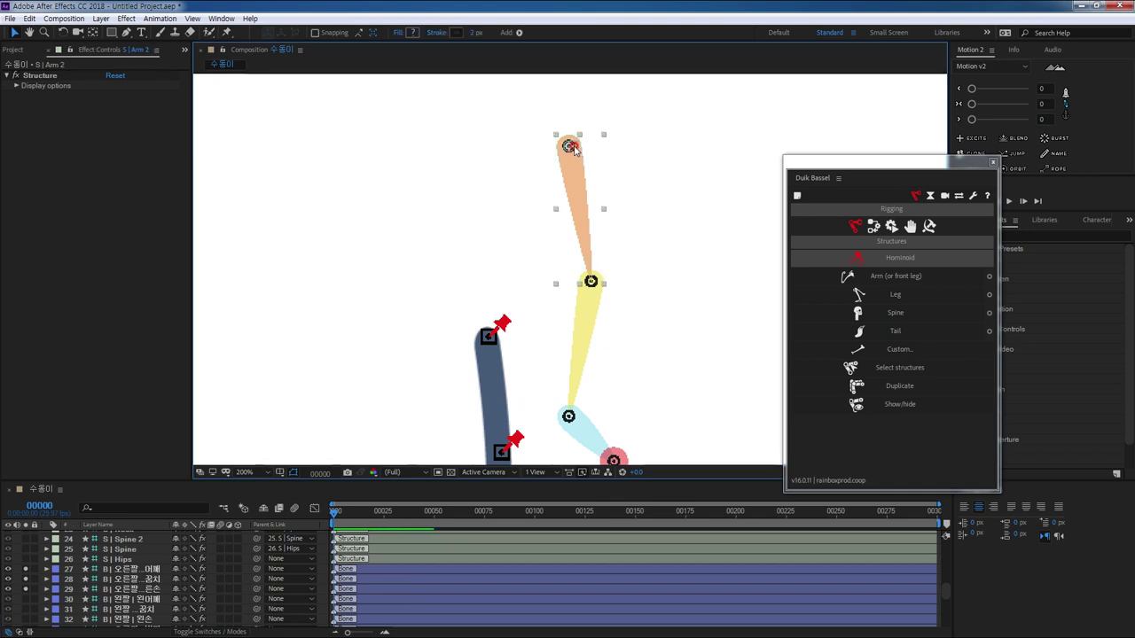
{"action": "left_click_drag", "start_coordinate": [554, 284], "coordinate": [491, 334]}
{"action": "scroll", "coordinate": [571, 361], "scroll_direction": "up", "scroll_amount": 3}
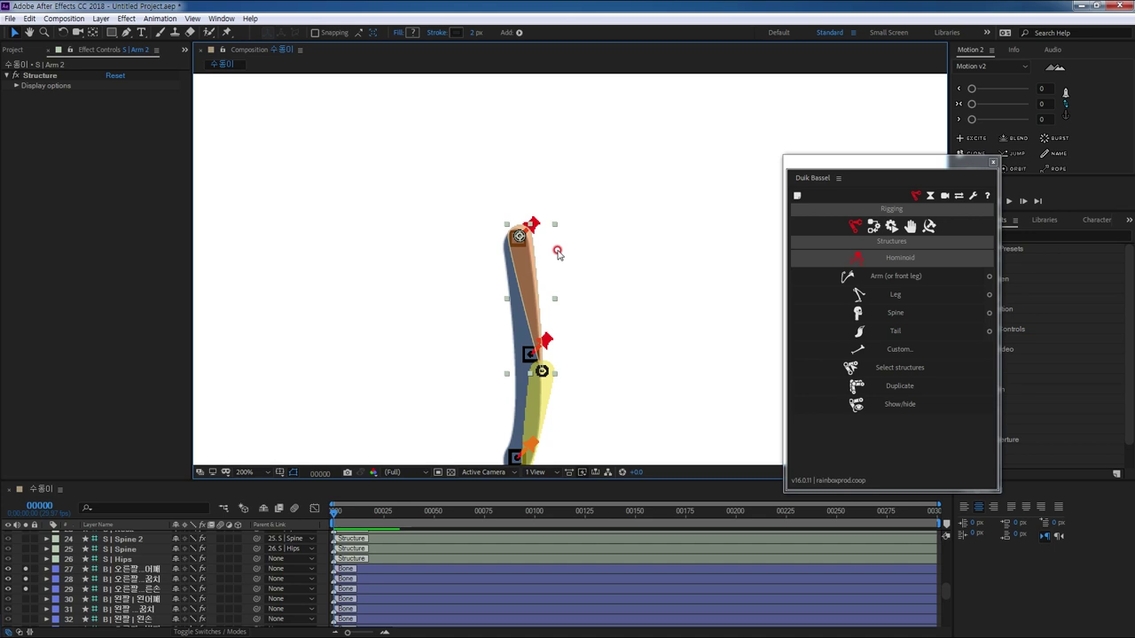
{"action": "scroll", "coordinate": [493, 255], "scroll_direction": "up", "scroll_amount": 2}
{"action": "left_click_drag", "start_coordinate": [476, 247], "coordinate": [472, 249]}
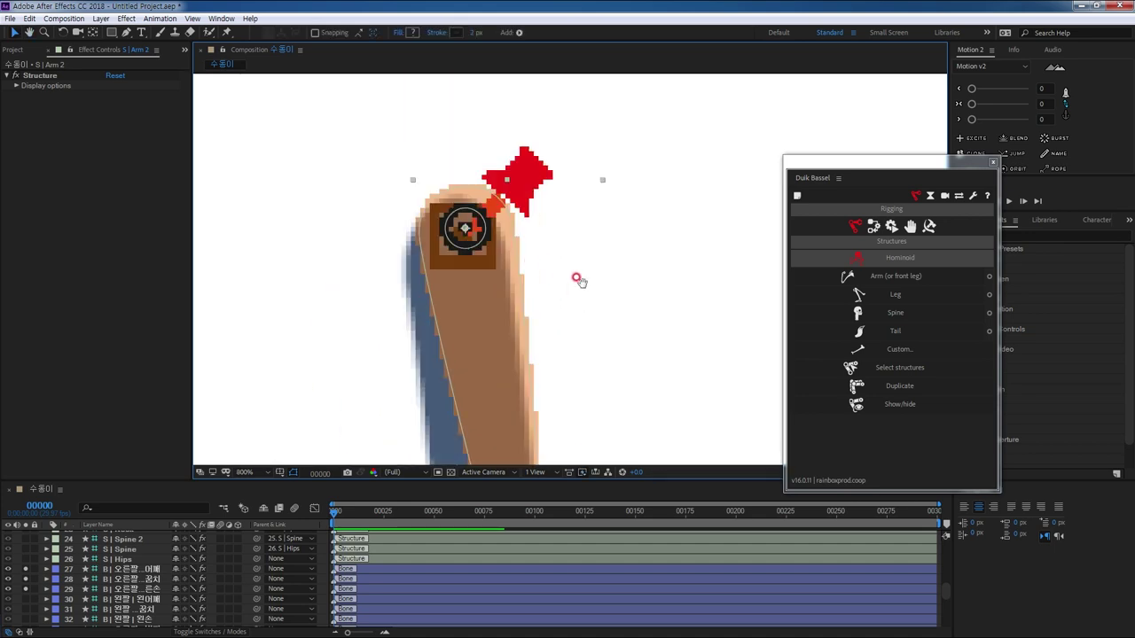
Step: Align the S | Forearm 2 joint with the 오른팔 arm's elbow bone and the S | Hand 2 joint with its hand bone
{"action": "scroll", "coordinate": [621, 293], "scroll_direction": "down", "scroll_amount": 3}
{"action": "scroll", "coordinate": [616, 265], "scroll_direction": "down", "scroll_amount": 2}
{"action": "left_click", "coordinate": [582, 366]}
{"action": "left_click_drag", "start_coordinate": [556, 304], "coordinate": [544, 287]}
{"action": "left_click_drag", "start_coordinate": [651, 384], "coordinate": [651, 133]}
{"action": "left_click_drag", "start_coordinate": [643, 266], "coordinate": [656, 133]}
{"action": "left_click", "coordinate": [485, 423]}
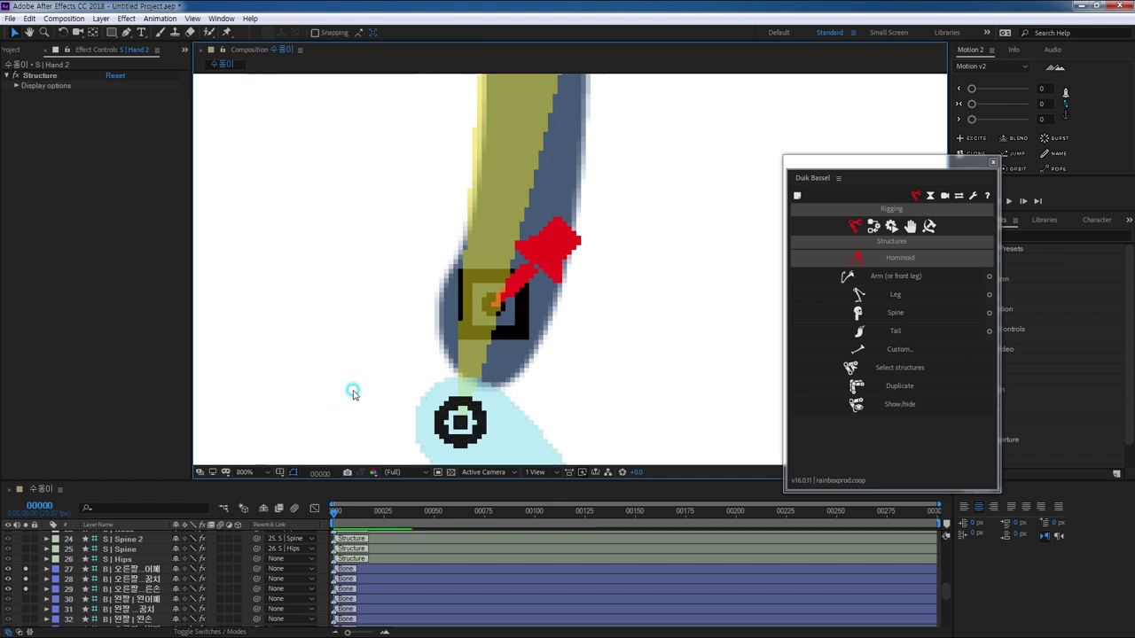
{"action": "key", "text": "comma"}
{"action": "left_click", "coordinate": [502, 351]}
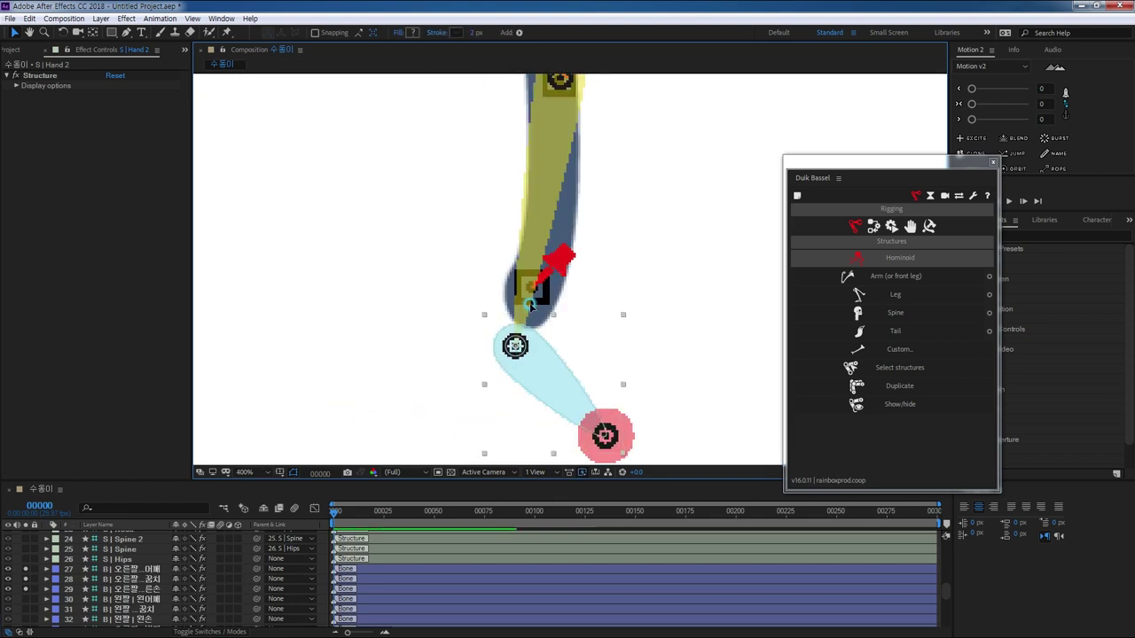
{"action": "left_click_drag", "start_coordinate": [502, 351], "coordinate": [517, 290]}
Step: Move the S | Arm Tip 2 structure joint to the end of the 오른팔 arm, just below the hand joint
{"action": "left_click", "coordinate": [621, 375]}
{"action": "left_click_drag", "start_coordinate": [621, 375], "coordinate": [536, 318]}
{"action": "left_click", "coordinate": [615, 340]}
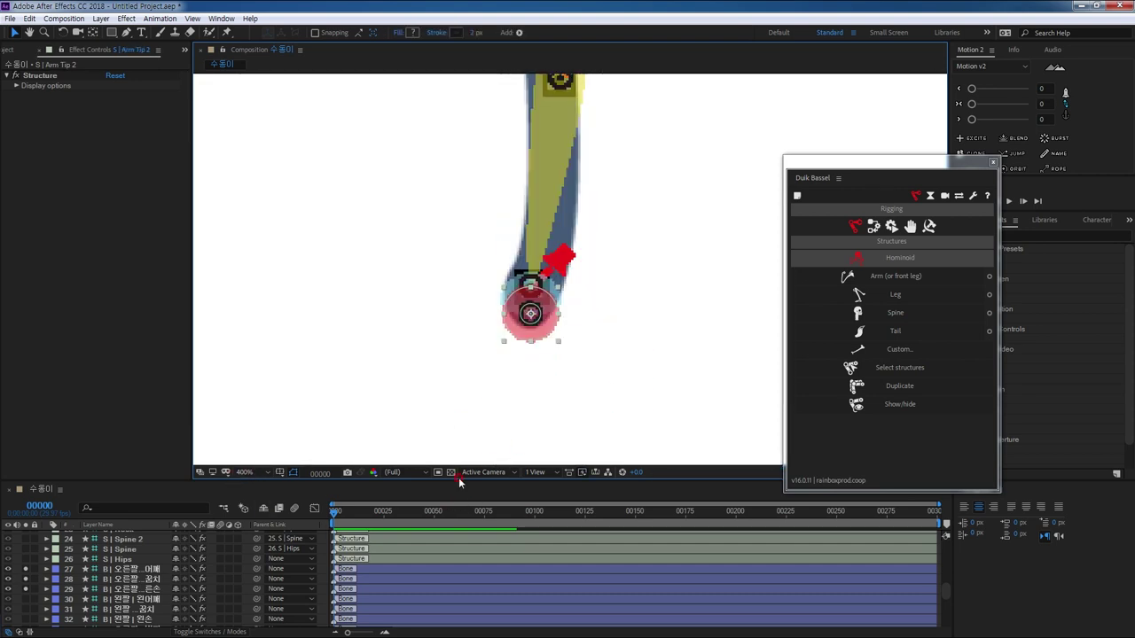
Step: Enlarge the timeline and turn off solo for the 오른팔 layer, its bones and its arm structures
{"action": "left_click_drag", "start_coordinate": [458, 486], "coordinate": [458, 335]}
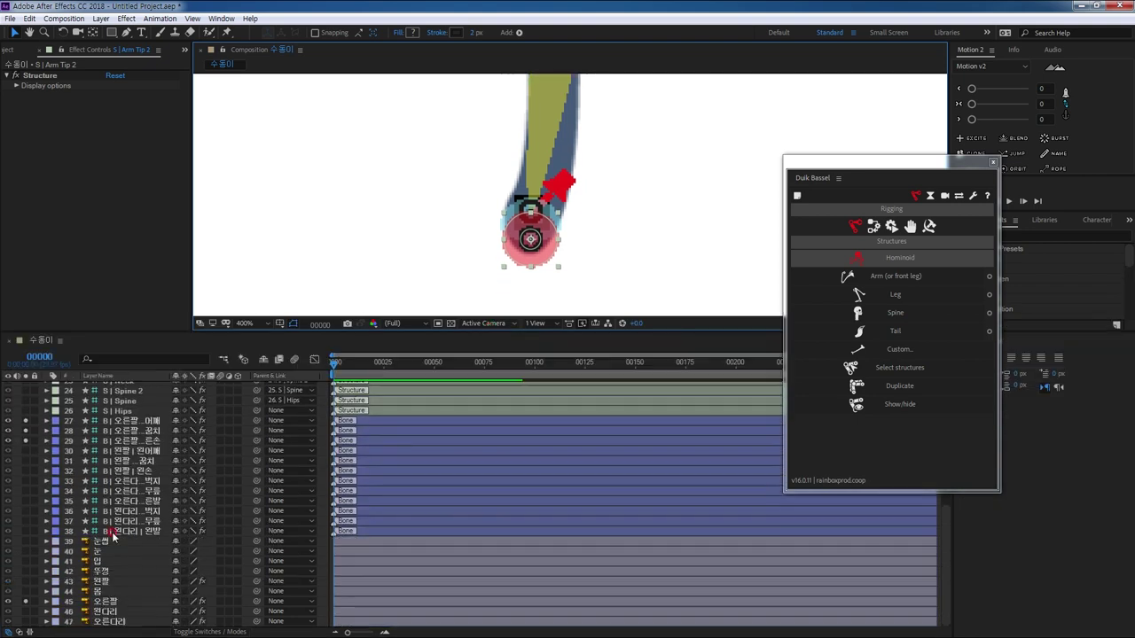
{"action": "left_click", "coordinate": [26, 441]}
{"action": "left_click", "coordinate": [26, 602]}
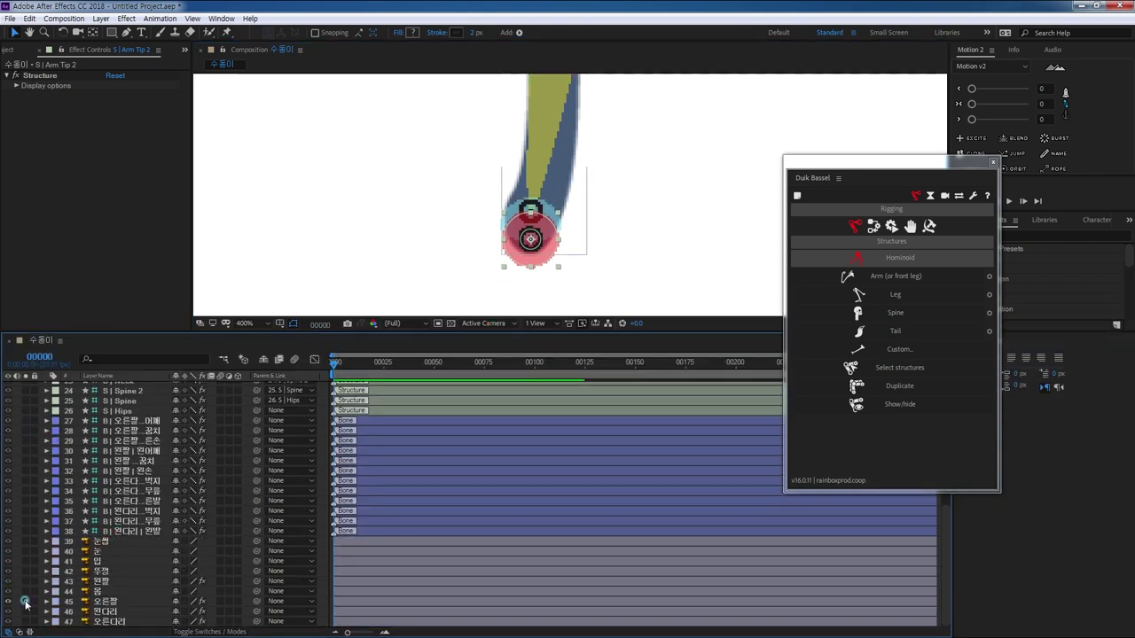
{"action": "scroll", "coordinate": [140, 543], "scroll_direction": "up", "scroll_amount": 5}
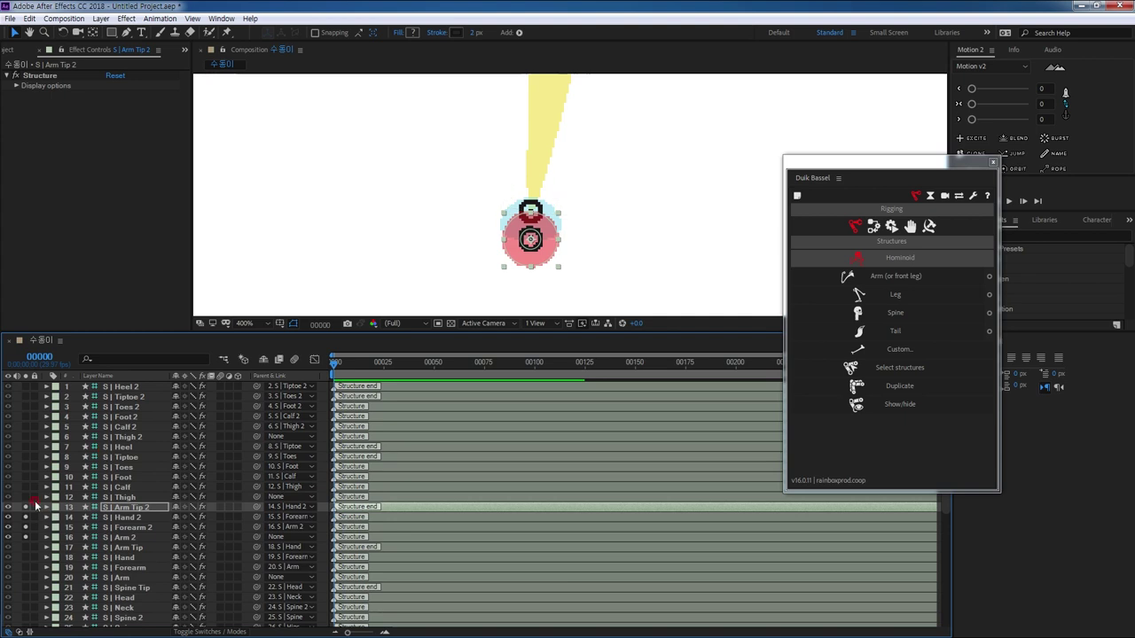
{"action": "left_click", "coordinate": [25, 537]}
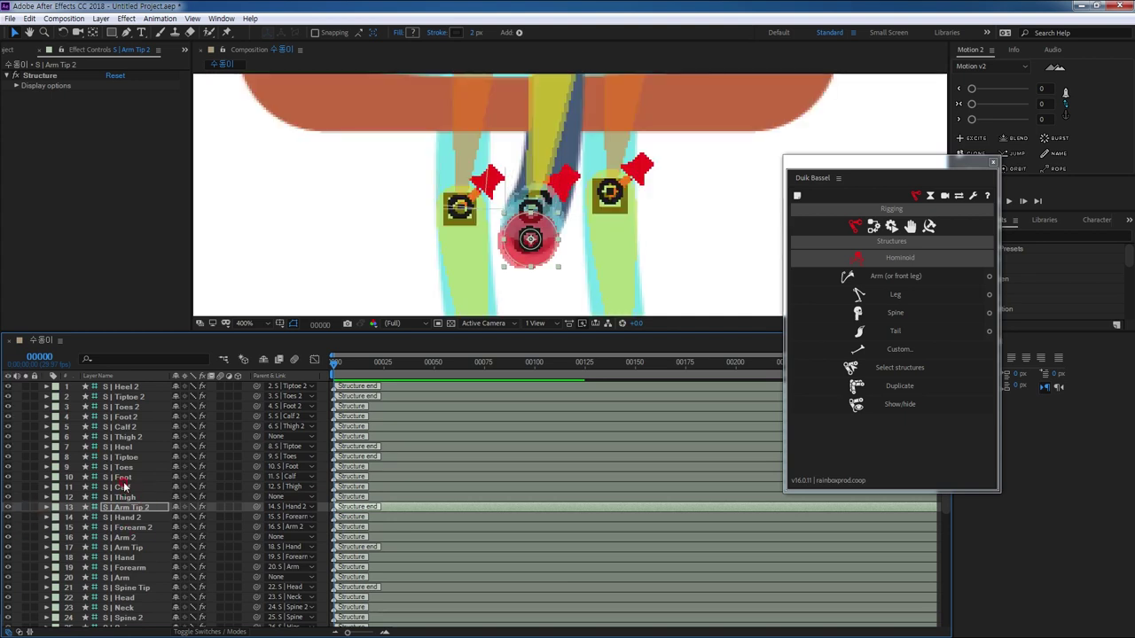
Step: Solo the structure layers from S | Hips to S | Spine Tip together with the 뚜껑 and 몸 layers
{"action": "left_click", "coordinate": [126, 436]}
{"action": "scroll", "coordinate": [122, 550], "scroll_direction": "down", "scroll_amount": 3}
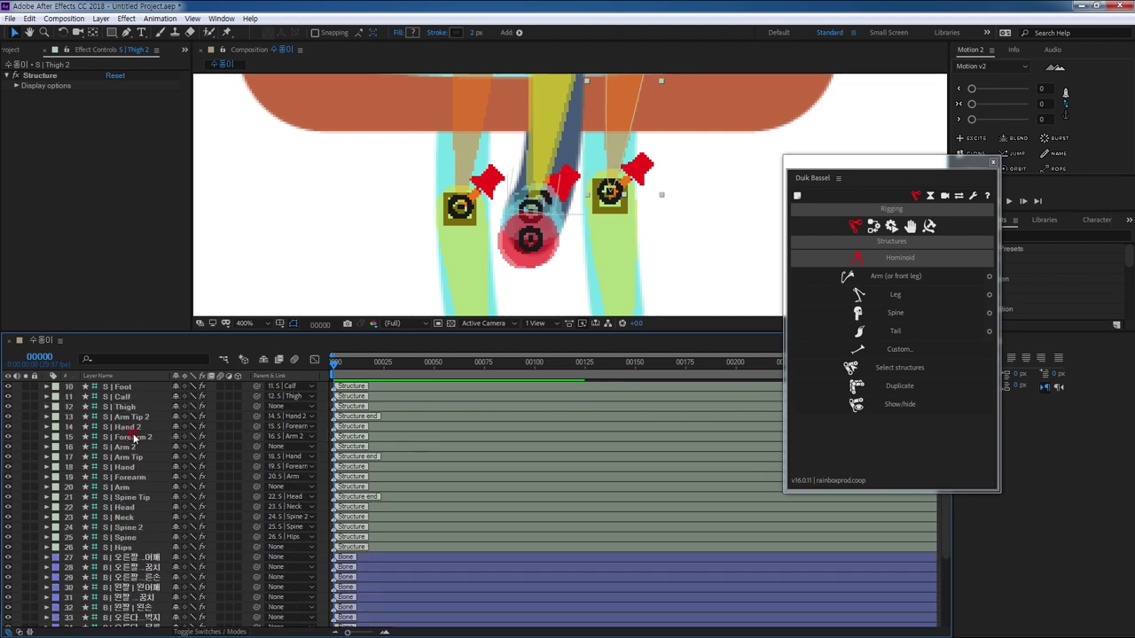
{"action": "left_click", "coordinate": [124, 547]}
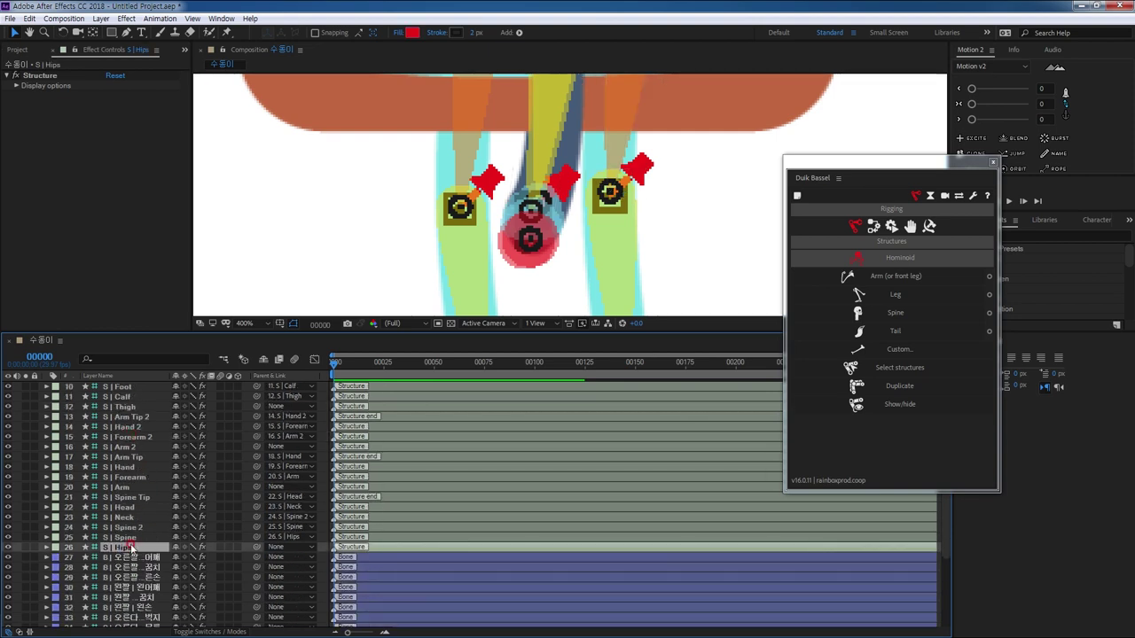
{"action": "left_click", "coordinate": [130, 537], "text": "ctrl"}
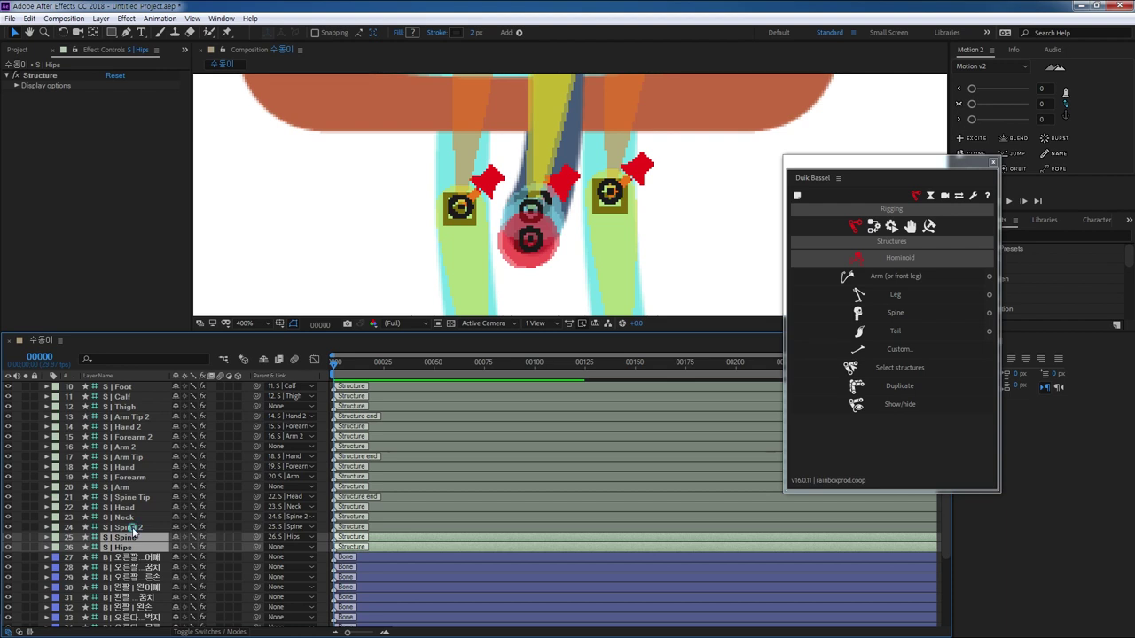
{"action": "left_click", "coordinate": [131, 527], "text": "ctrl"}
{"action": "left_click", "coordinate": [126, 517], "text": "ctrl"}
{"action": "left_click", "coordinate": [131, 507], "text": "ctrl"}
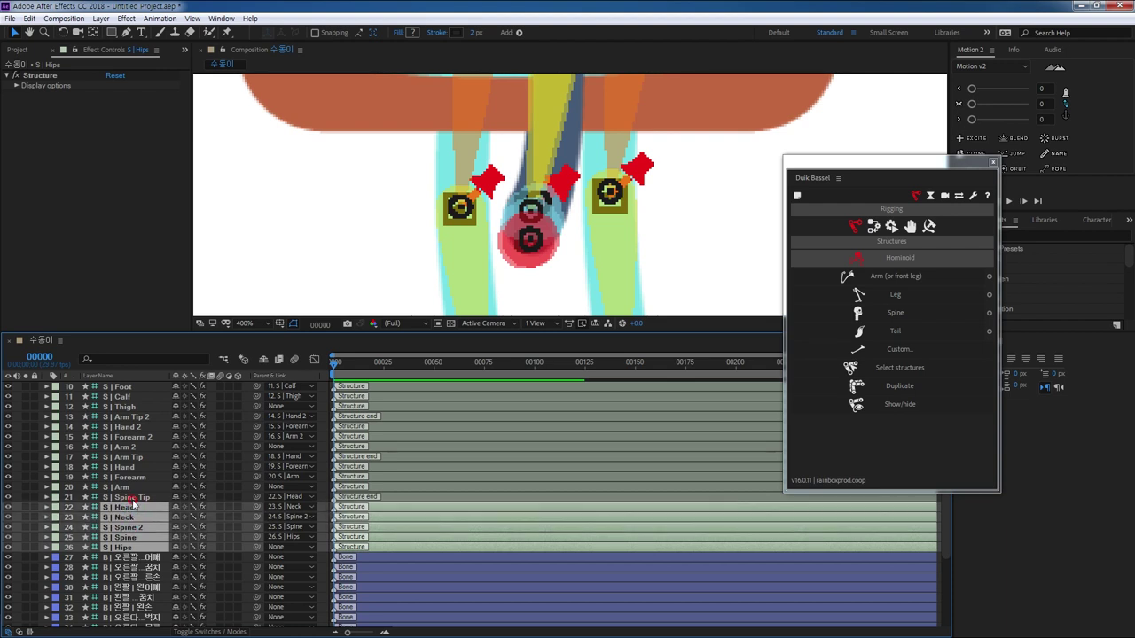
{"action": "left_click", "coordinate": [131, 497], "text": "ctrl"}
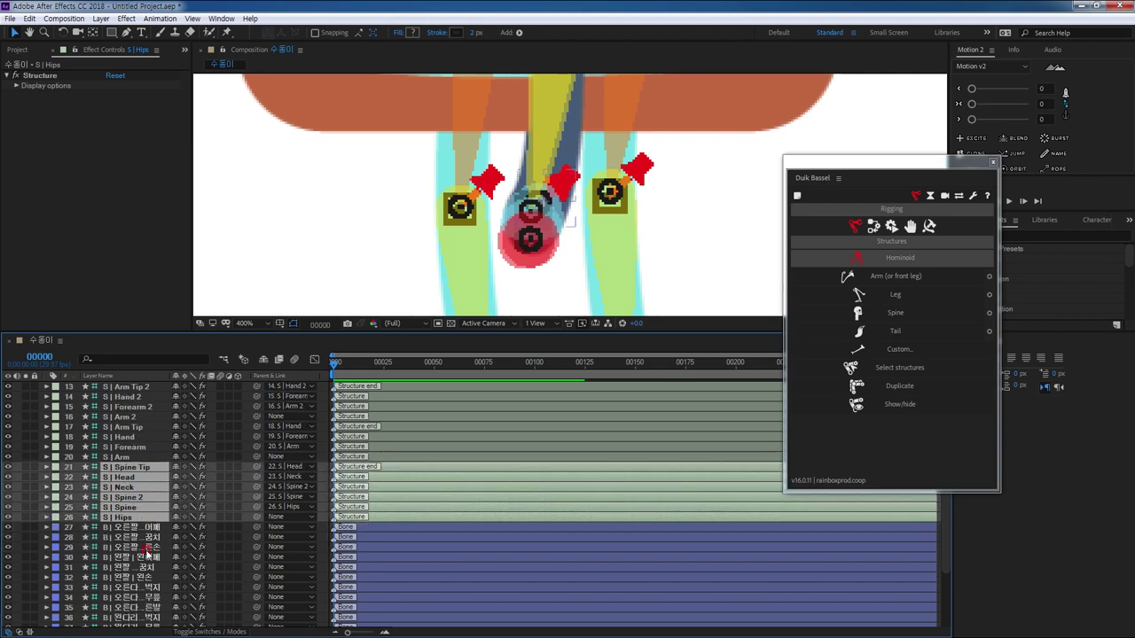
{"action": "scroll", "coordinate": [148, 585], "scroll_direction": "down", "scroll_amount": 3}
{"action": "scroll", "coordinate": [129, 594], "scroll_direction": "down", "scroll_amount": 2}
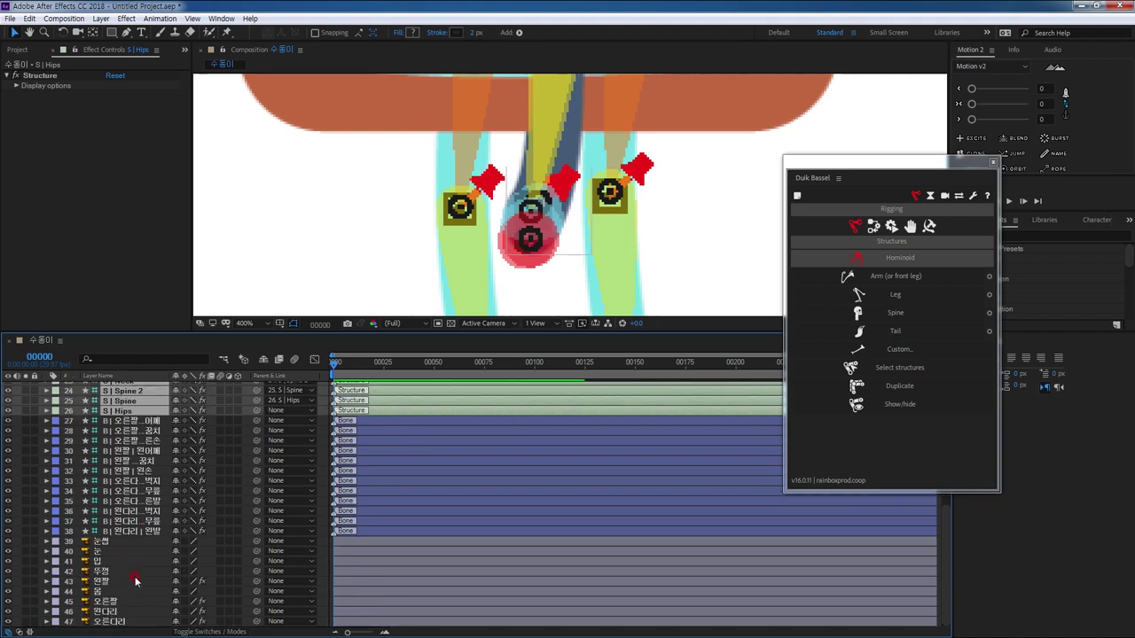
{"action": "left_click", "coordinate": [106, 590], "text": "ctrl"}
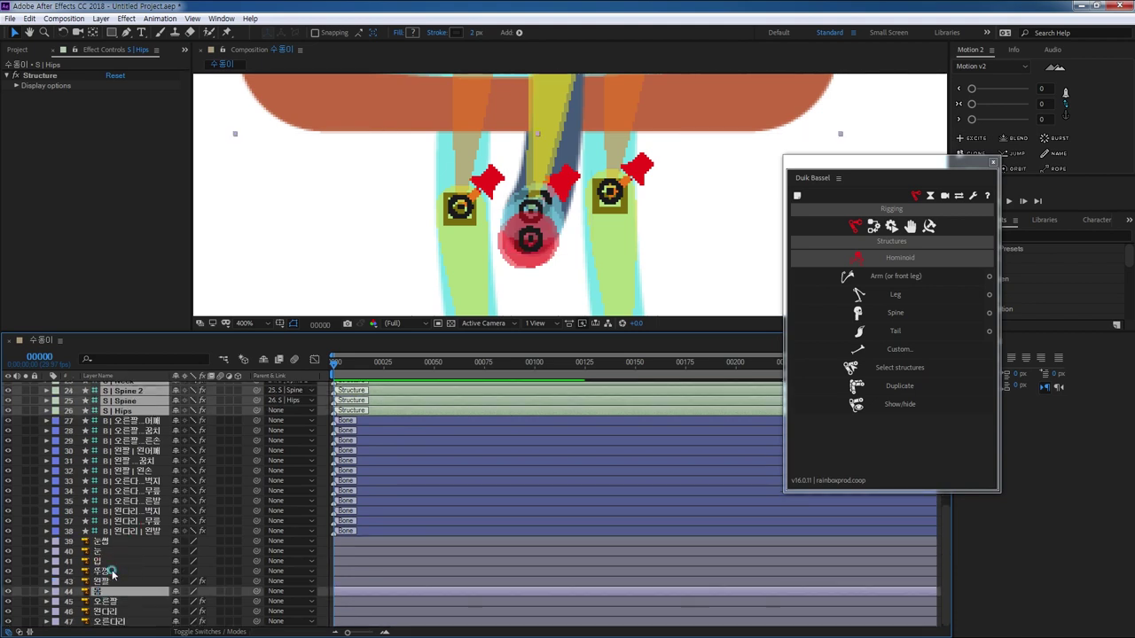
{"action": "left_click", "coordinate": [111, 572], "text": "ctrl"}
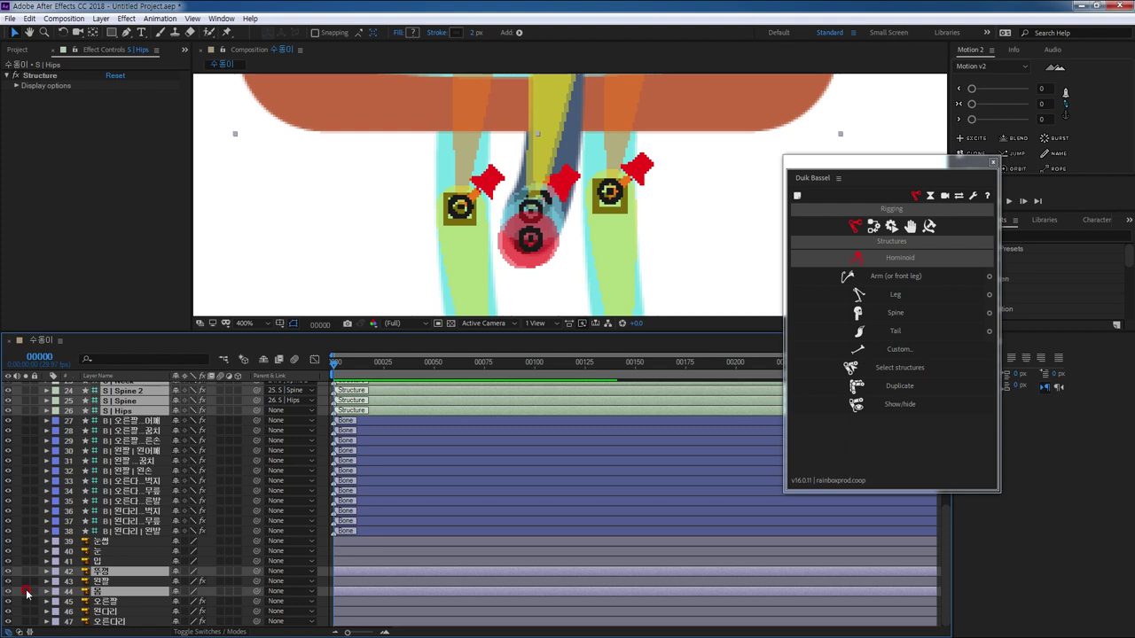
{"action": "left_click", "coordinate": [26, 591]}
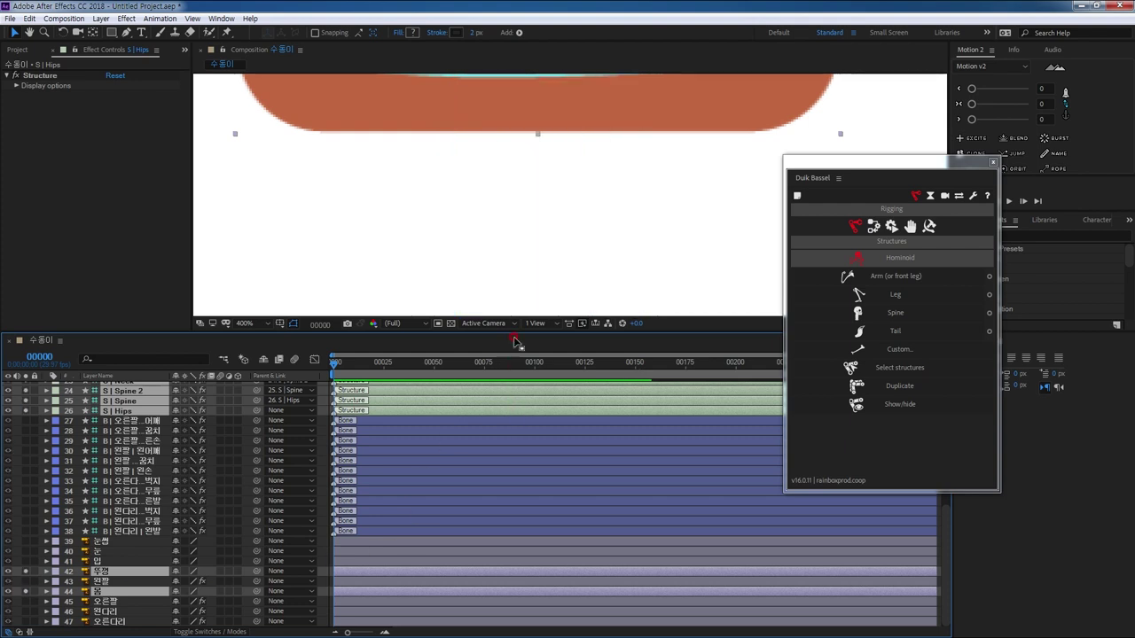
Step: Enlarge the composition view and move the S | Hips structure joint down to the bottom edge of the body
{"action": "left_click_drag", "start_coordinate": [520, 329], "coordinate": [536, 486]}
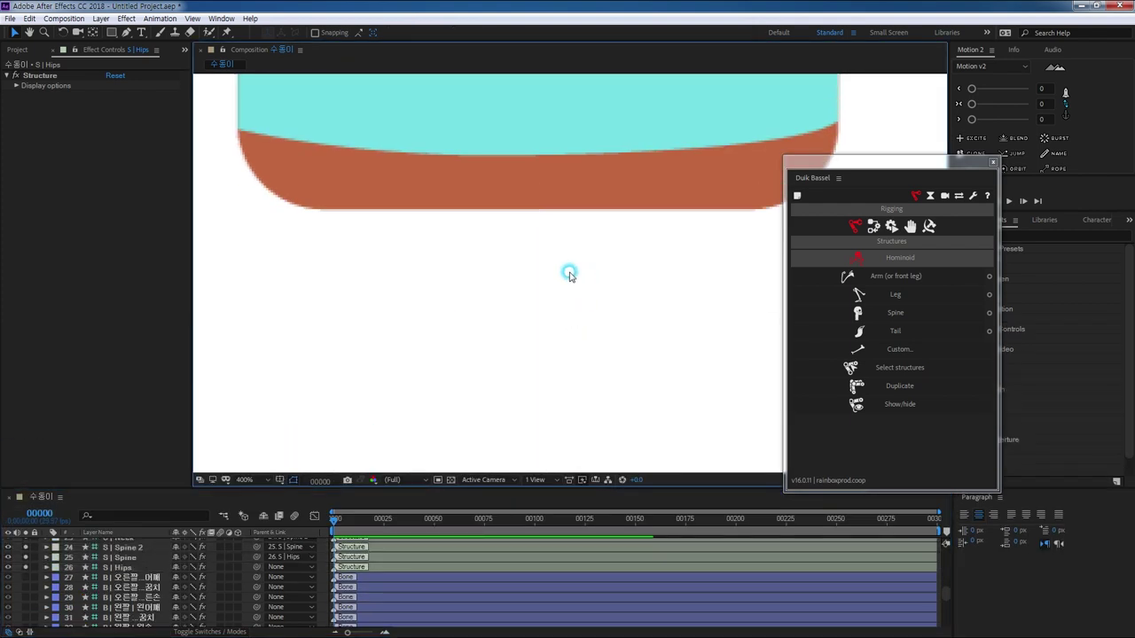
{"action": "scroll", "coordinate": [563, 310], "scroll_direction": "up", "scroll_amount": 5}
{"action": "scroll", "coordinate": [554, 346], "scroll_direction": "down", "scroll_amount": 5}
{"action": "scroll", "coordinate": [585, 354], "scroll_direction": "up", "scroll_amount": 1}
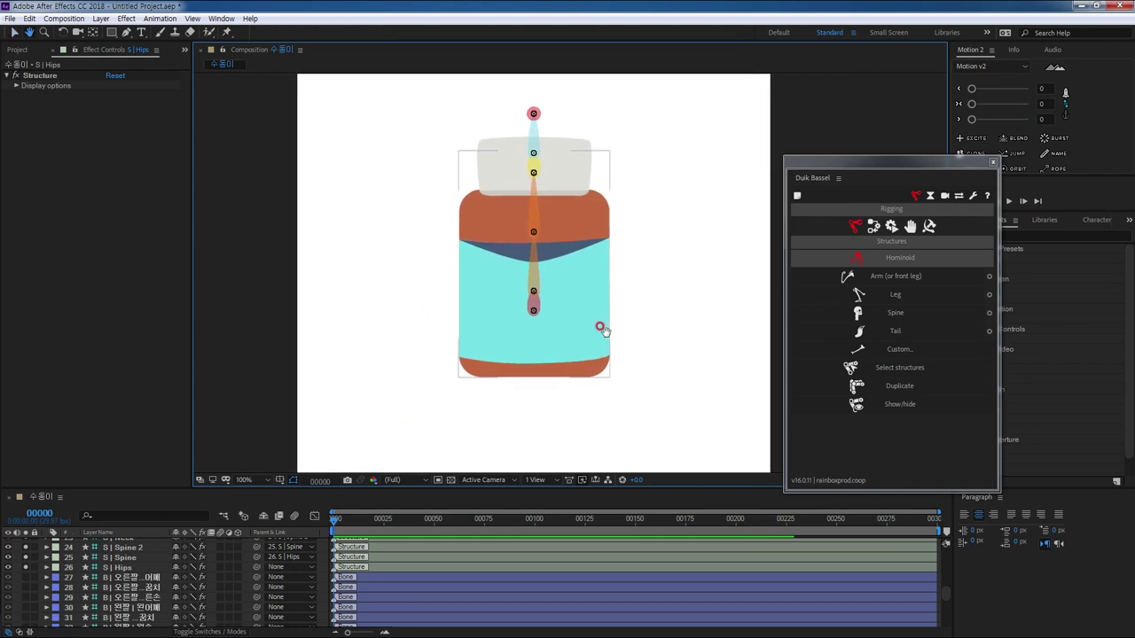
{"action": "left_click", "coordinate": [533, 312]}
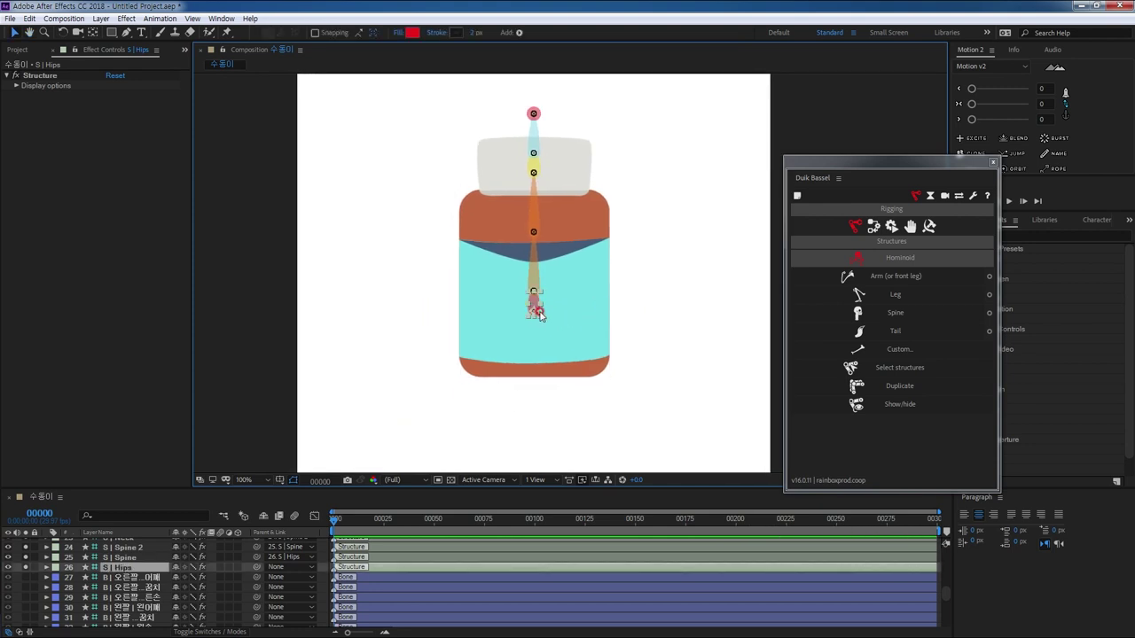
{"action": "scroll", "coordinate": [538, 314], "scroll_direction": "up", "scroll_amount": 2}
{"action": "scroll", "coordinate": [532, 301], "scroll_direction": "down", "scroll_amount": 3}
{"action": "left_click_drag", "start_coordinate": [500, 243], "coordinate": [497, 372]}
{"action": "left_click", "coordinate": [552, 421]}
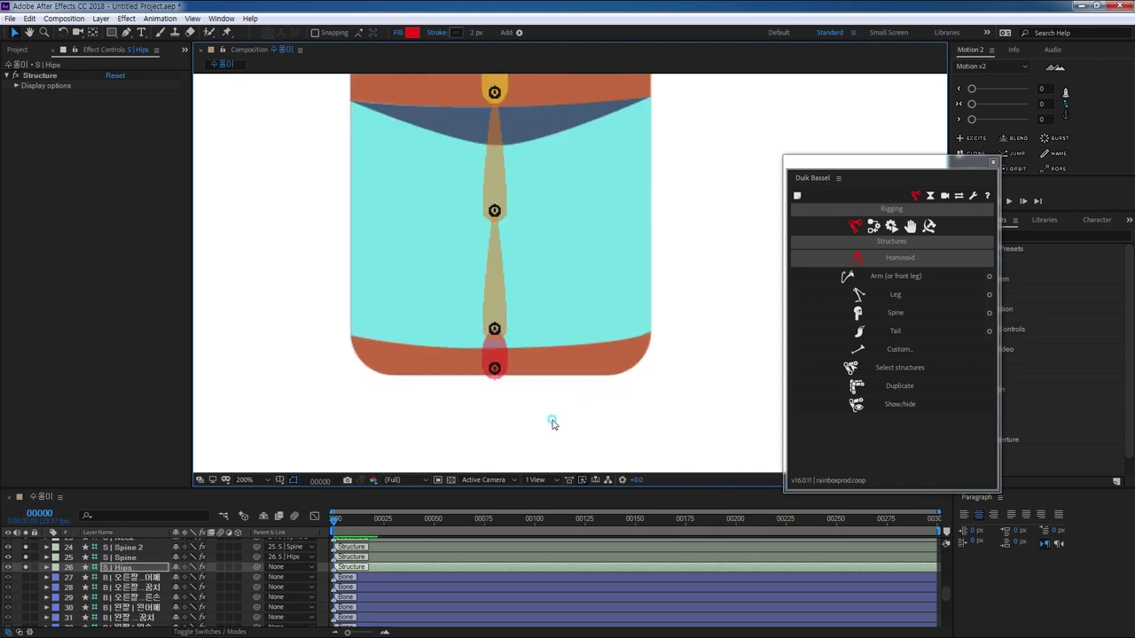
Step: Move the S | Neck structure joint up to the top of the body, just below the lid
{"action": "left_click", "coordinate": [496, 327]}
{"action": "scroll", "coordinate": [638, 307], "scroll_direction": "up", "scroll_amount": 5}
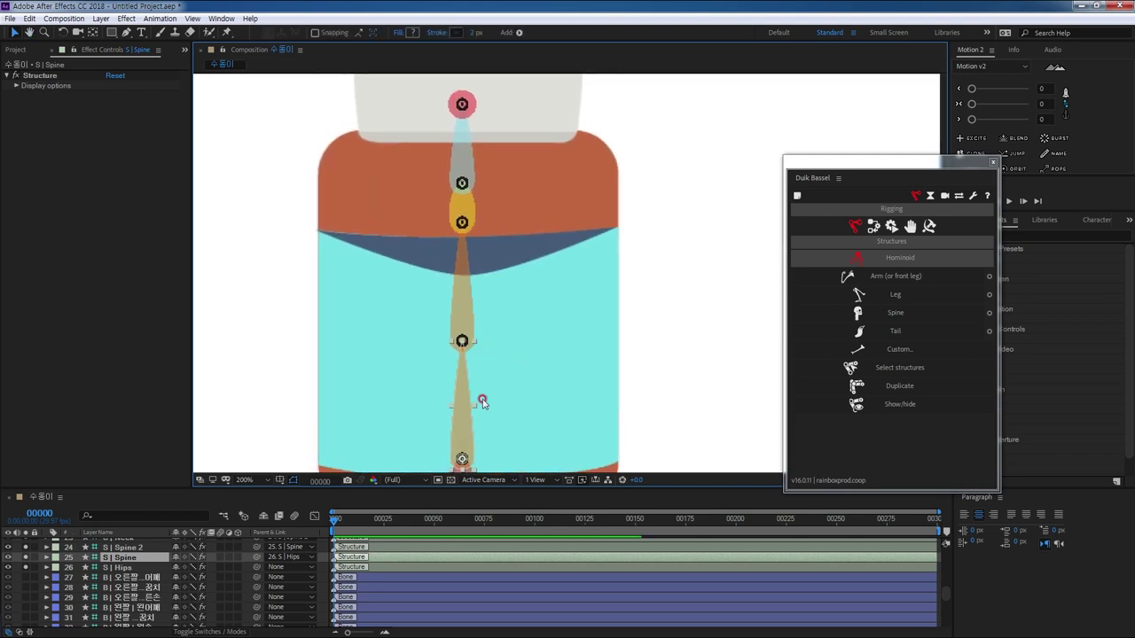
{"action": "left_click", "coordinate": [462, 222]}
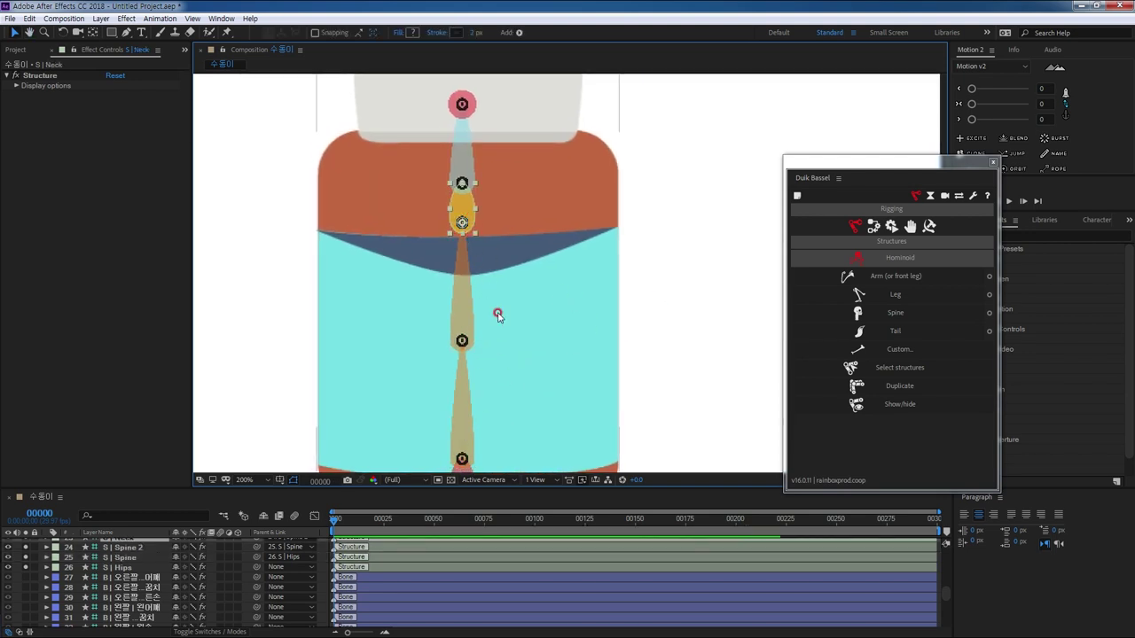
{"action": "scroll", "coordinate": [612, 304], "scroll_direction": "up", "scroll_amount": 2}
{"action": "left_click_drag", "start_coordinate": [527, 273], "coordinate": [712, 352]}
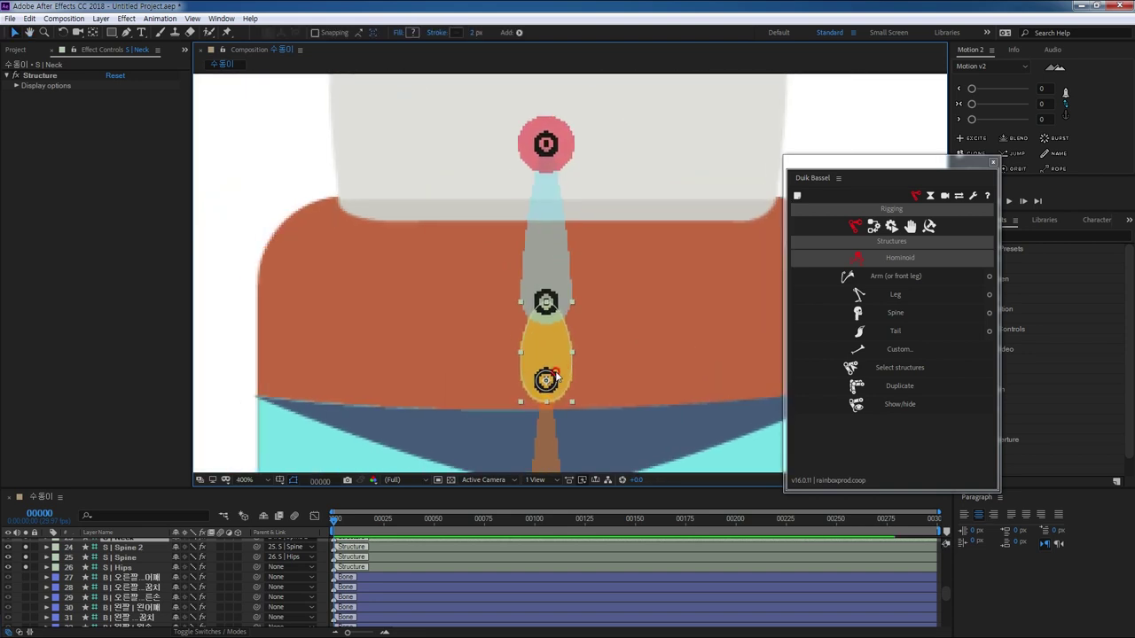
{"action": "left_click_drag", "start_coordinate": [556, 349], "coordinate": [554, 229]}
{"action": "scroll", "coordinate": [466, 263], "scroll_direction": "down", "scroll_amount": 2}
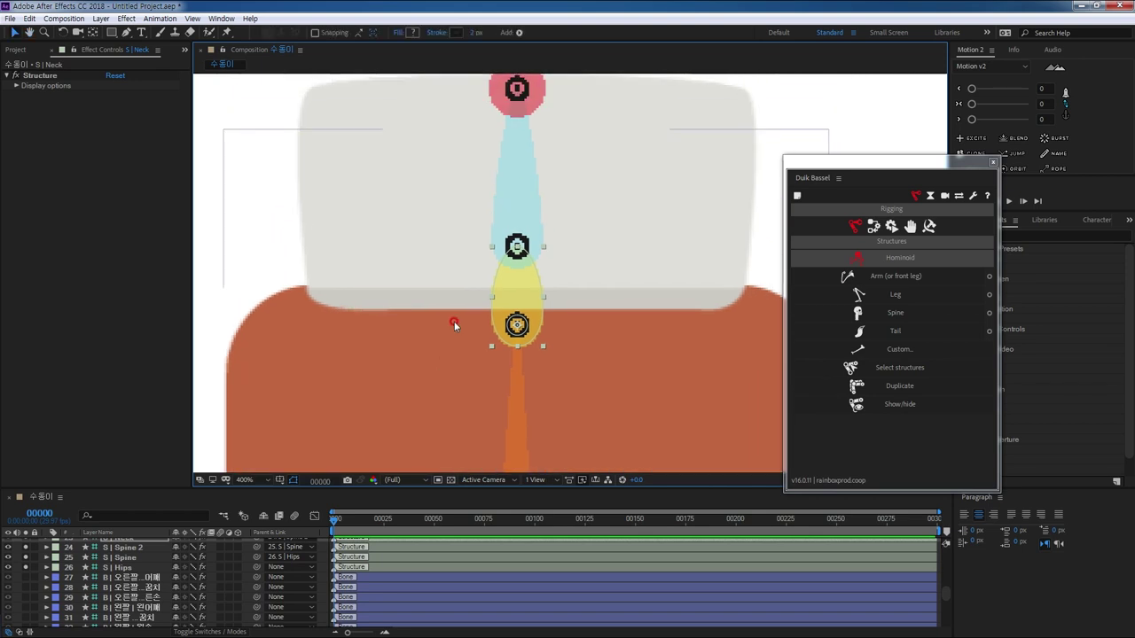
Step: Lower the S | Head joint closer to the neck and move S | Spine Tip up near the lid's top edge
{"action": "scroll", "coordinate": [438, 327], "scroll_direction": "up", "scroll_amount": 1}
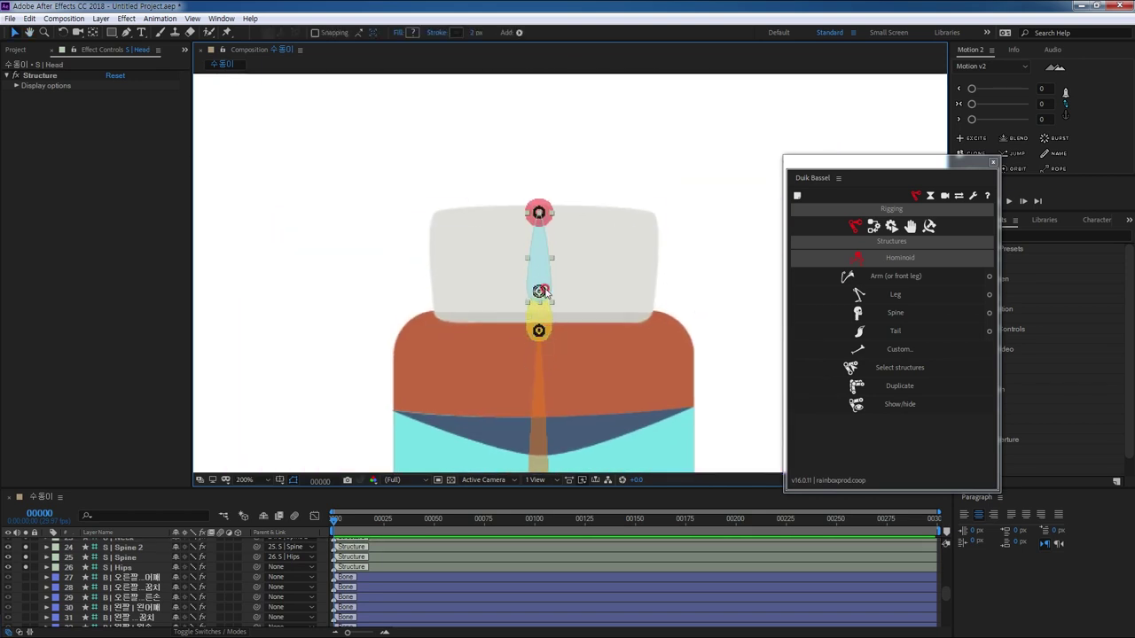
{"action": "left_click_drag", "start_coordinate": [539, 291], "coordinate": [538, 301]}
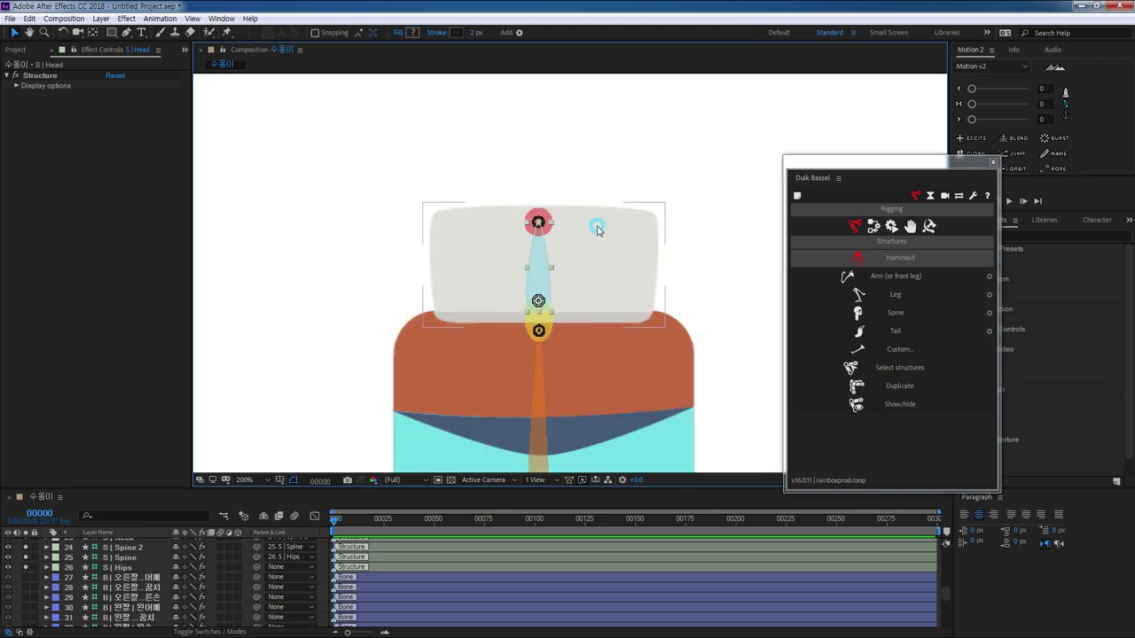
{"action": "left_click", "coordinate": [538, 220]}
{"action": "left_click_drag", "start_coordinate": [543, 214], "coordinate": [543, 208]}
{"action": "left_click", "coordinate": [671, 266]}
{"action": "scroll", "coordinate": [657, 334], "scroll_direction": "down", "scroll_amount": 4}
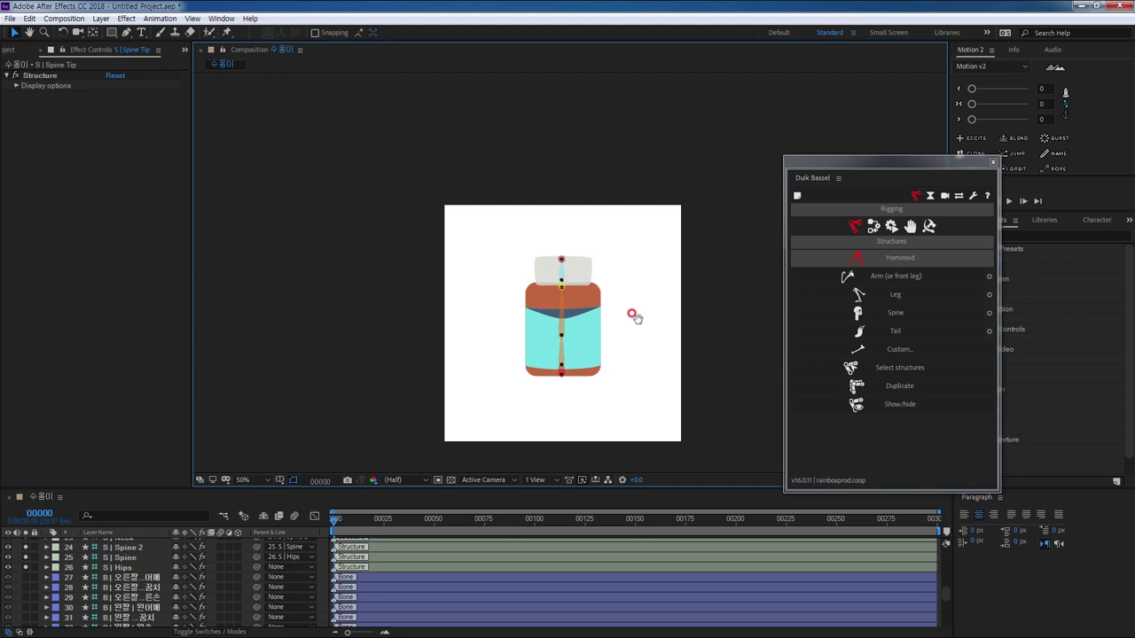
{"action": "scroll", "coordinate": [601, 264], "scroll_direction": "up", "scroll_amount": 3}
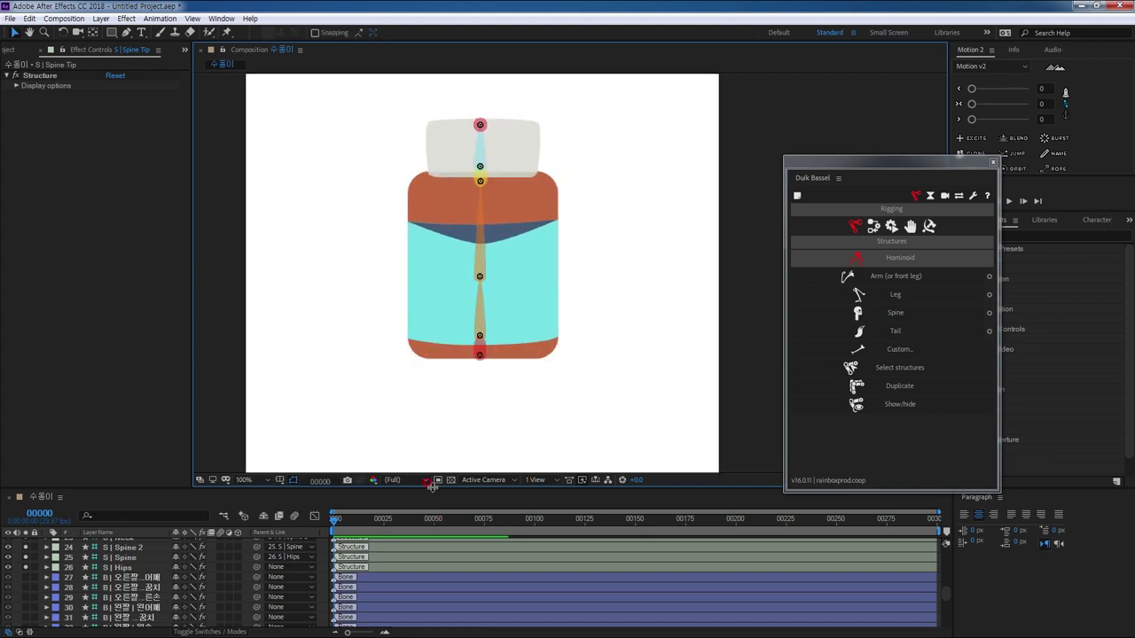
Step: Enlarge the timeline and parent the 뚜껑 layer to S | Head
{"action": "left_click_drag", "start_coordinate": [438, 487], "coordinate": [438, 370]}
{"action": "left_click", "coordinate": [104, 613]}
{"action": "scroll", "coordinate": [119, 619], "scroll_direction": "down", "scroll_amount": 2}
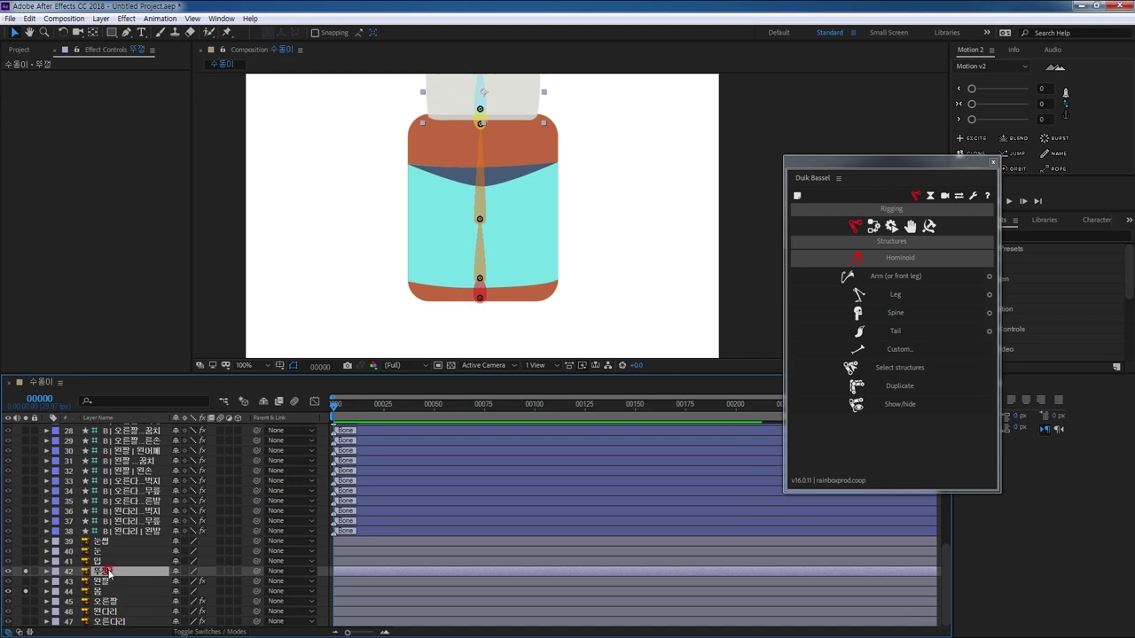
{"action": "left_click", "coordinate": [280, 572]}
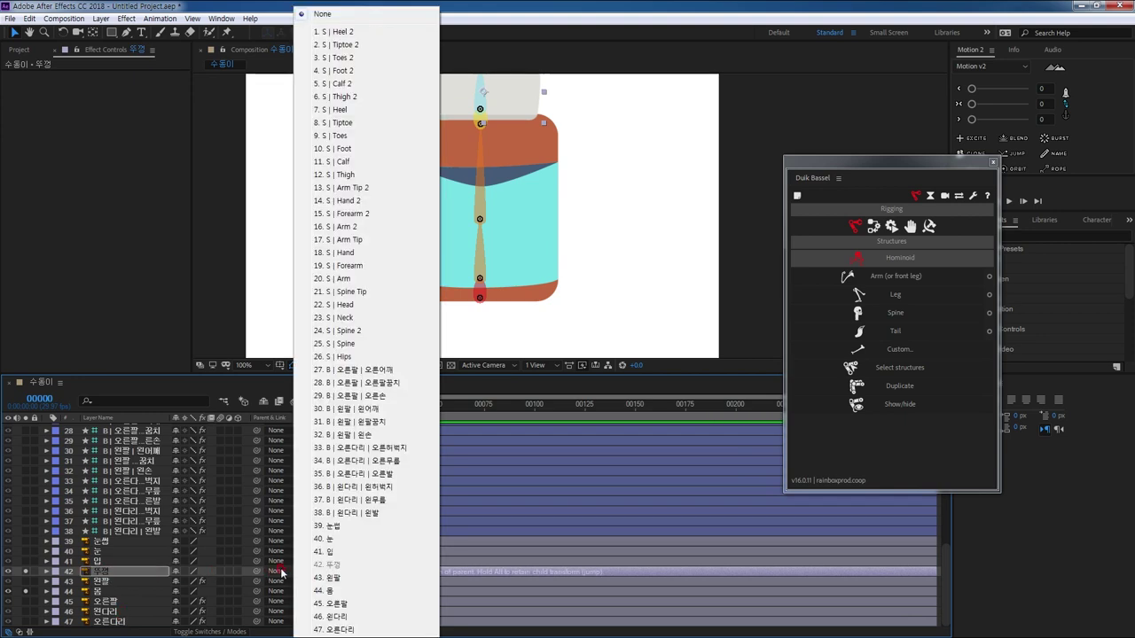
{"action": "left_click", "coordinate": [344, 32]}
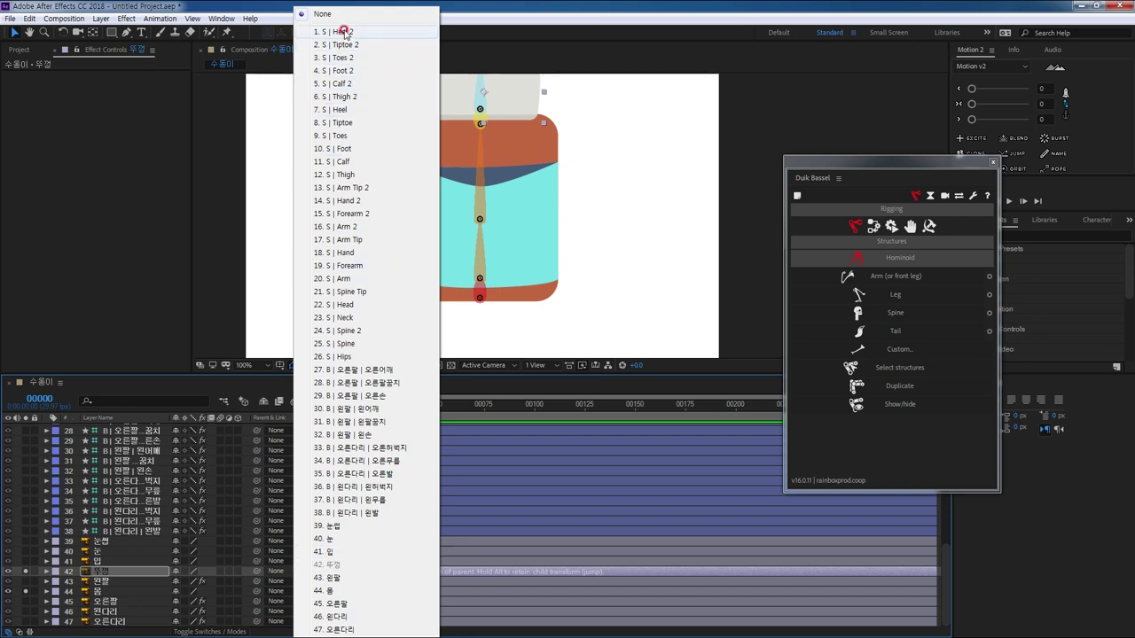
{"action": "left_click_drag", "start_coordinate": [354, 254], "coordinate": [354, 304]}
Step: Parent the 몸 layer to the S | Spine structure
{"action": "left_click", "coordinate": [108, 591]}
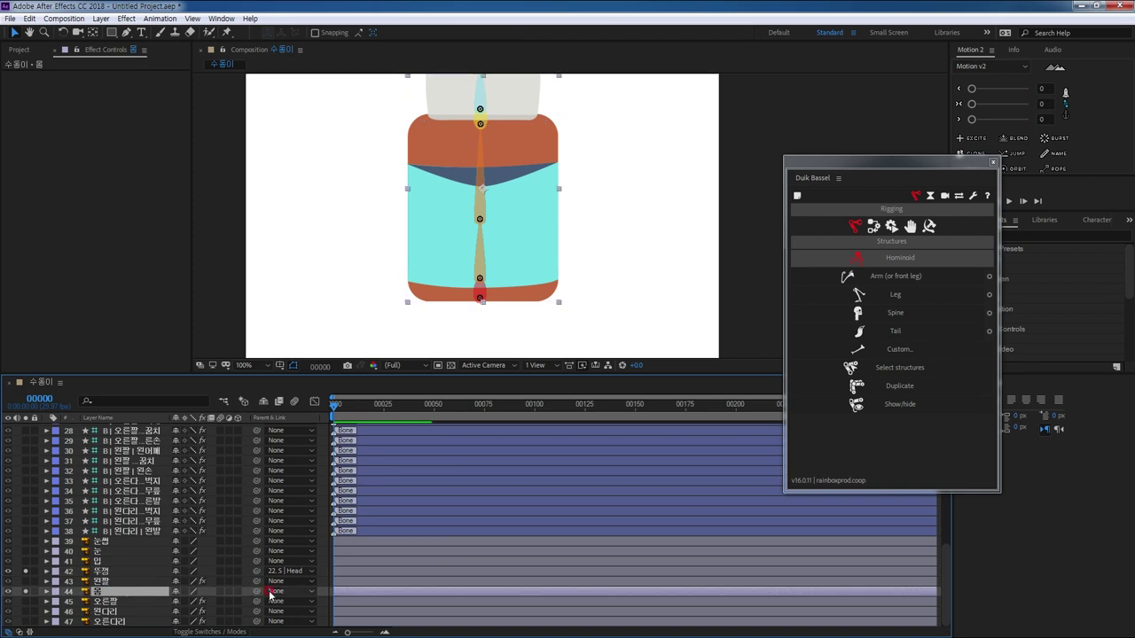
{"action": "left_click", "coordinate": [273, 591]}
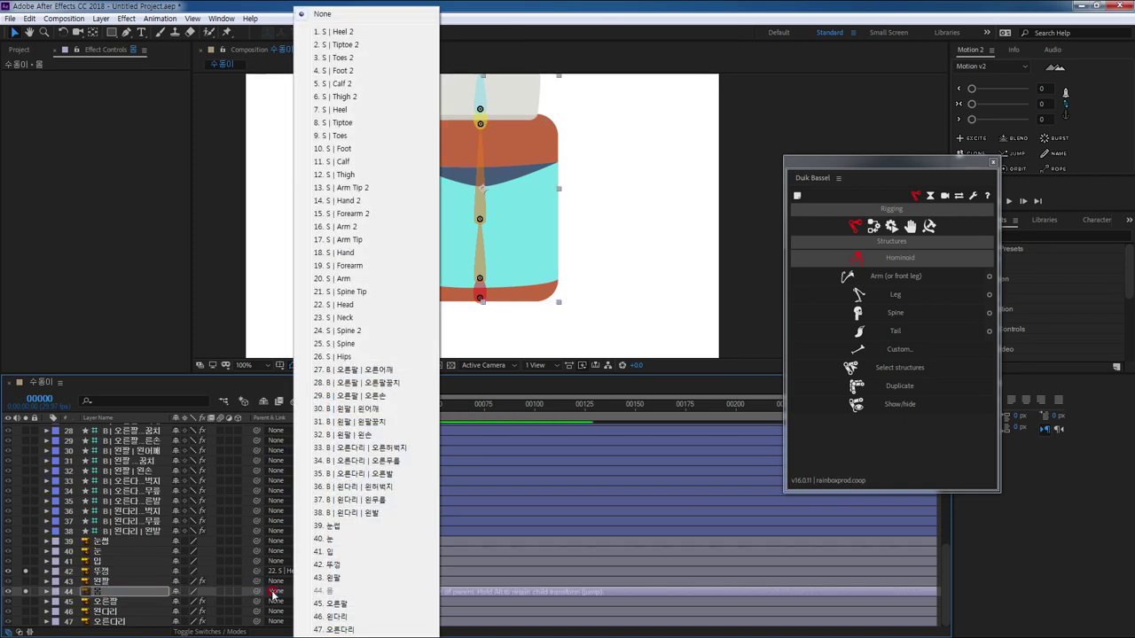
{"action": "left_click_drag", "start_coordinate": [273, 596], "coordinate": [359, 343]}
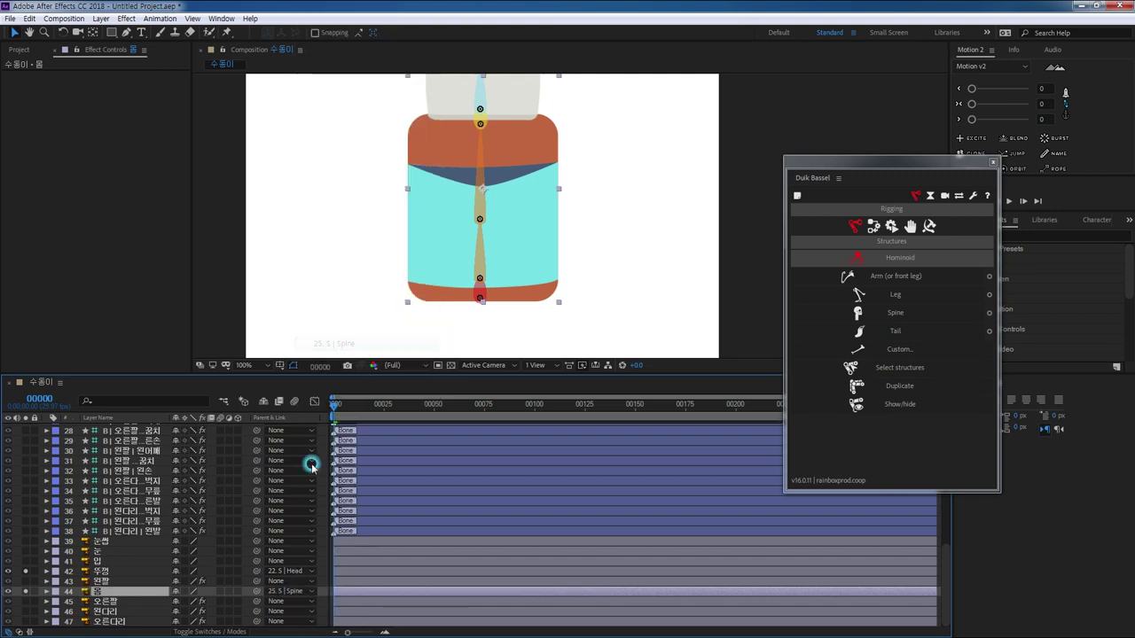
Step: Turn off solo for the 몸 and 뚜껑 layers and all the spine structure layers
{"action": "left_click", "coordinate": [26, 591]}
{"action": "left_click", "coordinate": [26, 571]}
{"action": "left_click", "coordinate": [111, 573]}
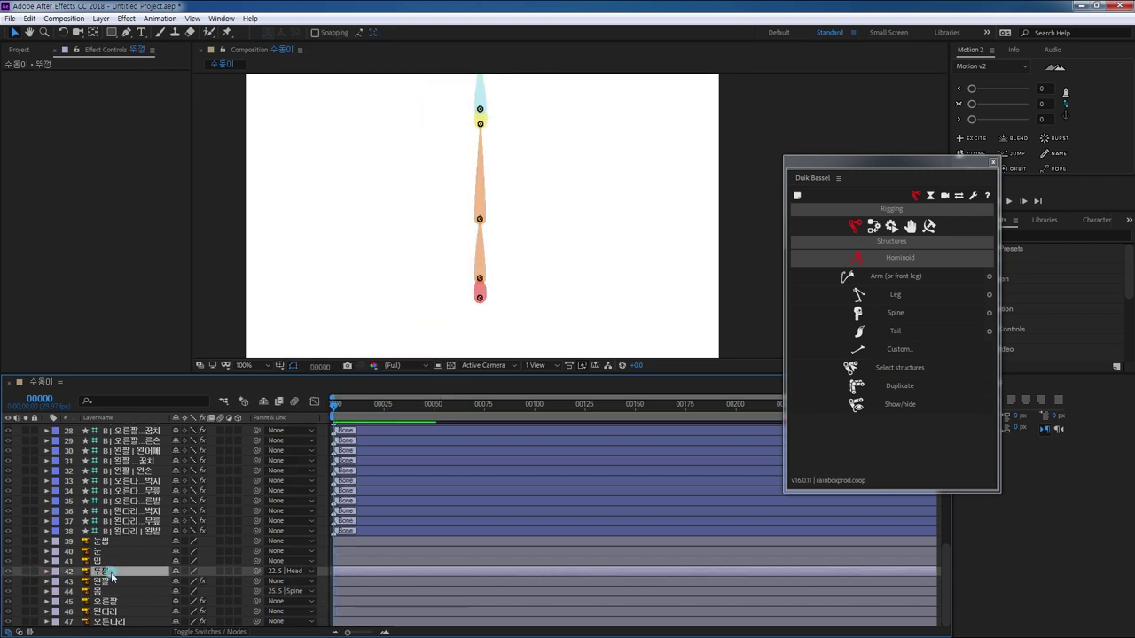
{"action": "scroll", "coordinate": [111, 568], "scroll_direction": "up", "scroll_amount": 4}
{"action": "left_click_drag", "start_coordinate": [27, 483], "coordinate": [36, 519]}
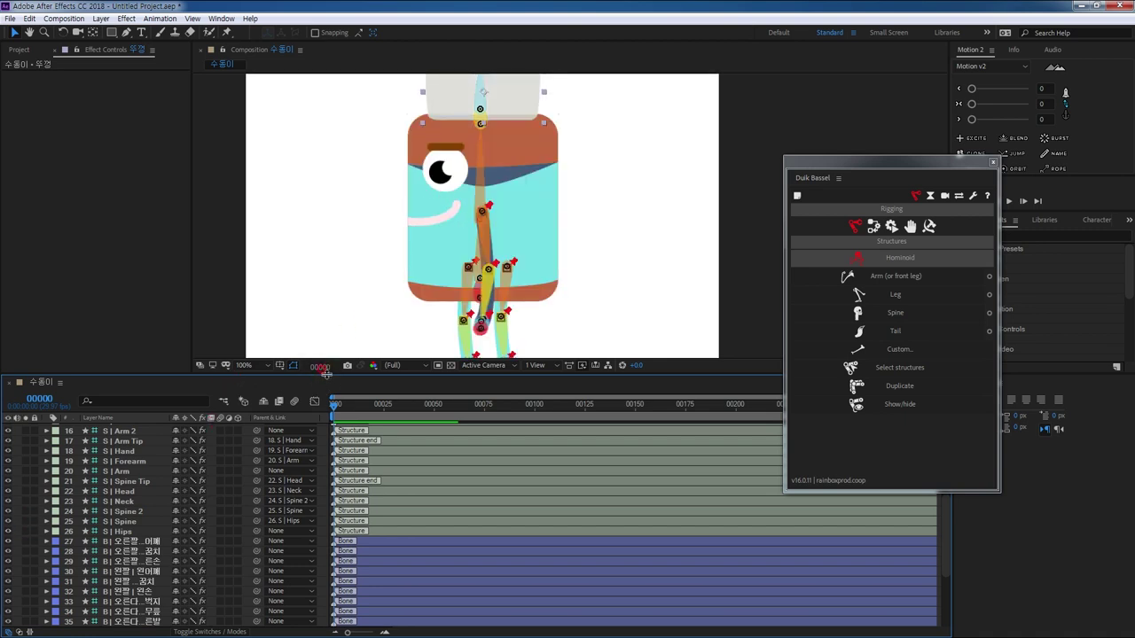
Step: Enlarge the timeline and parent the 눈썹, 눈 and 입 layers to S | Spine 2
{"action": "left_click_drag", "start_coordinate": [328, 372], "coordinate": [329, 293]}
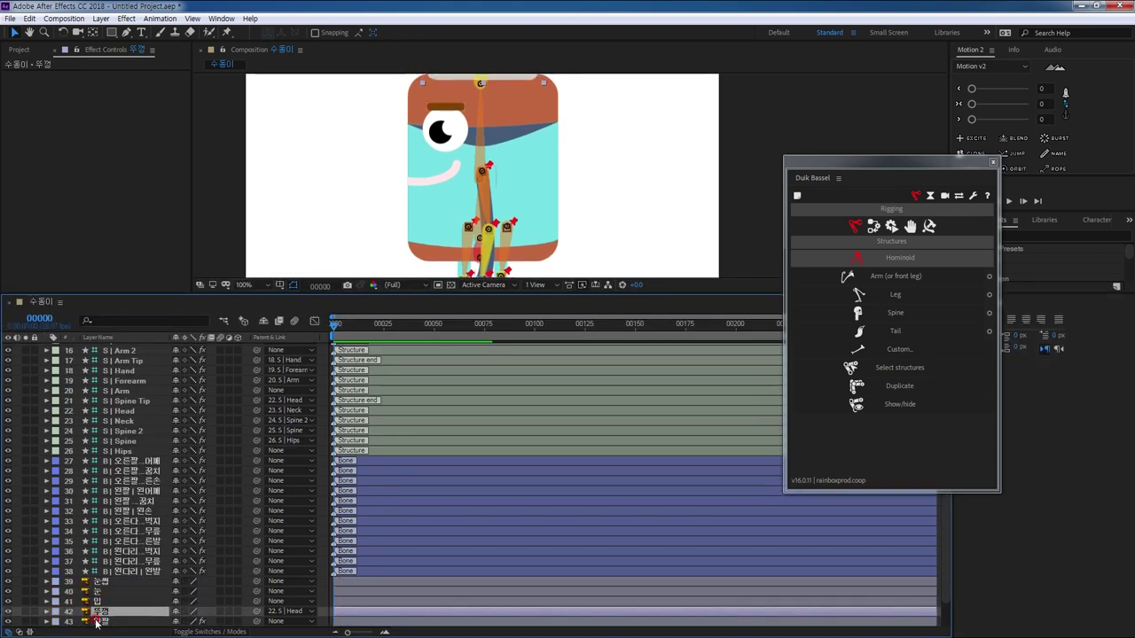
{"action": "left_click", "coordinate": [100, 601]}
{"action": "left_click", "coordinate": [102, 582], "text": "shift"}
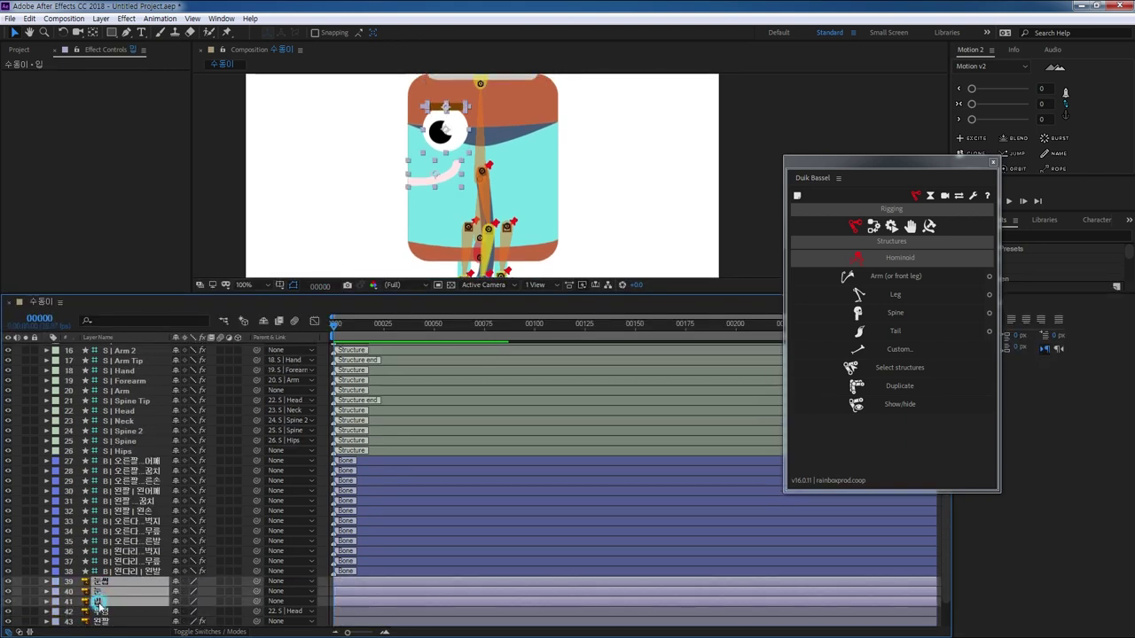
{"action": "left_click", "coordinate": [286, 582]}
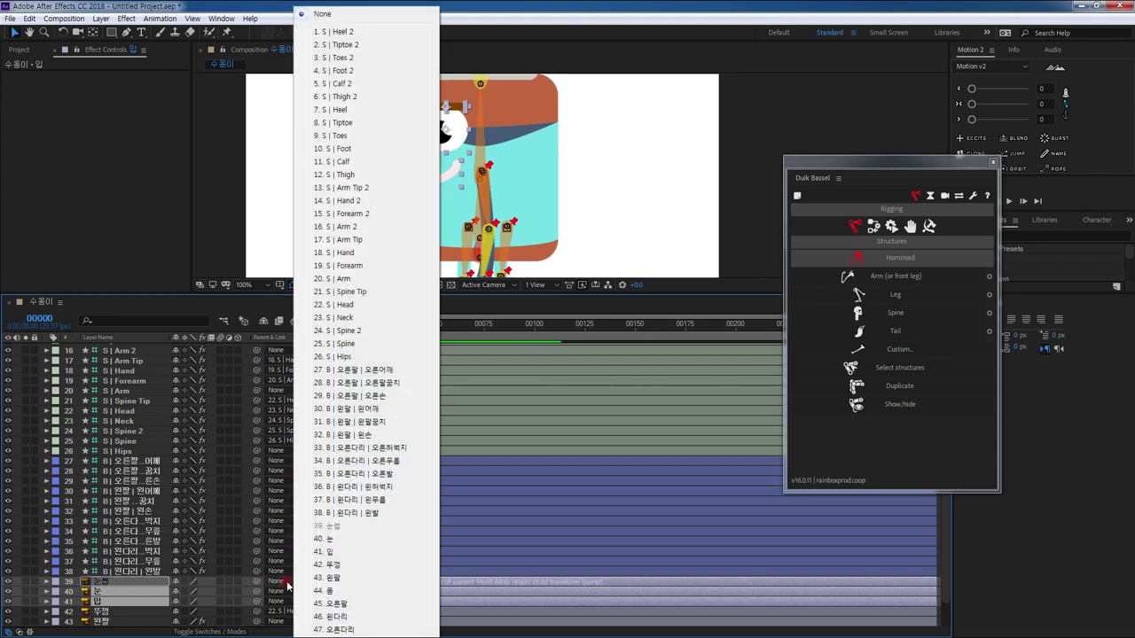
{"action": "left_click", "coordinate": [364, 329]}
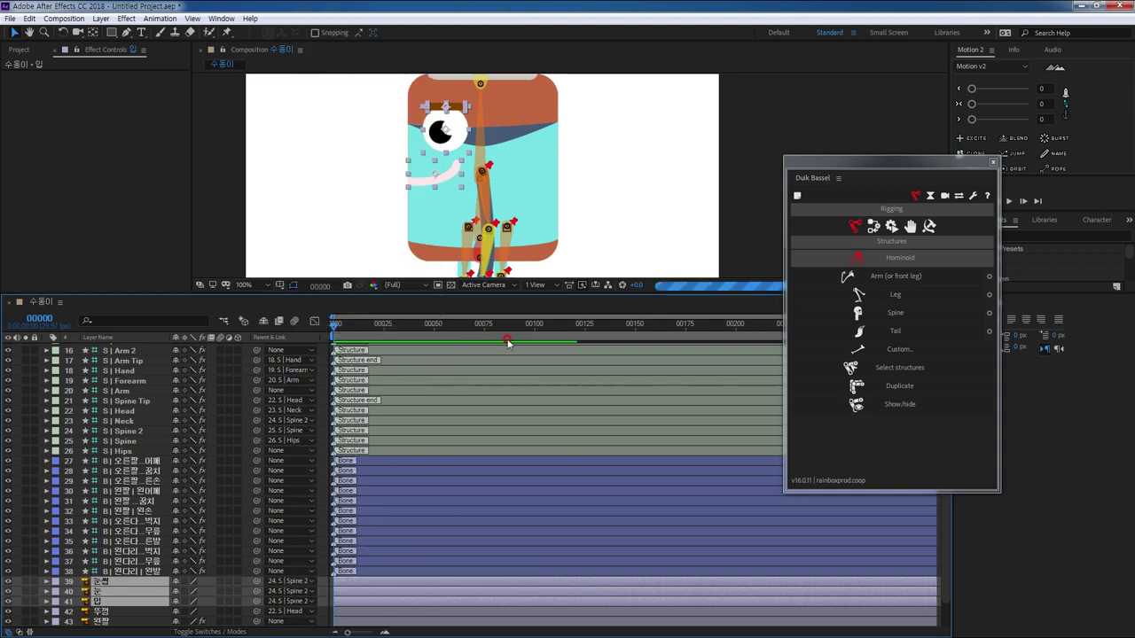
Step: Parent the left foot bone, B | 왼다리 | 왼발, to the S | Foot structure
{"action": "left_click", "coordinate": [152, 572]}
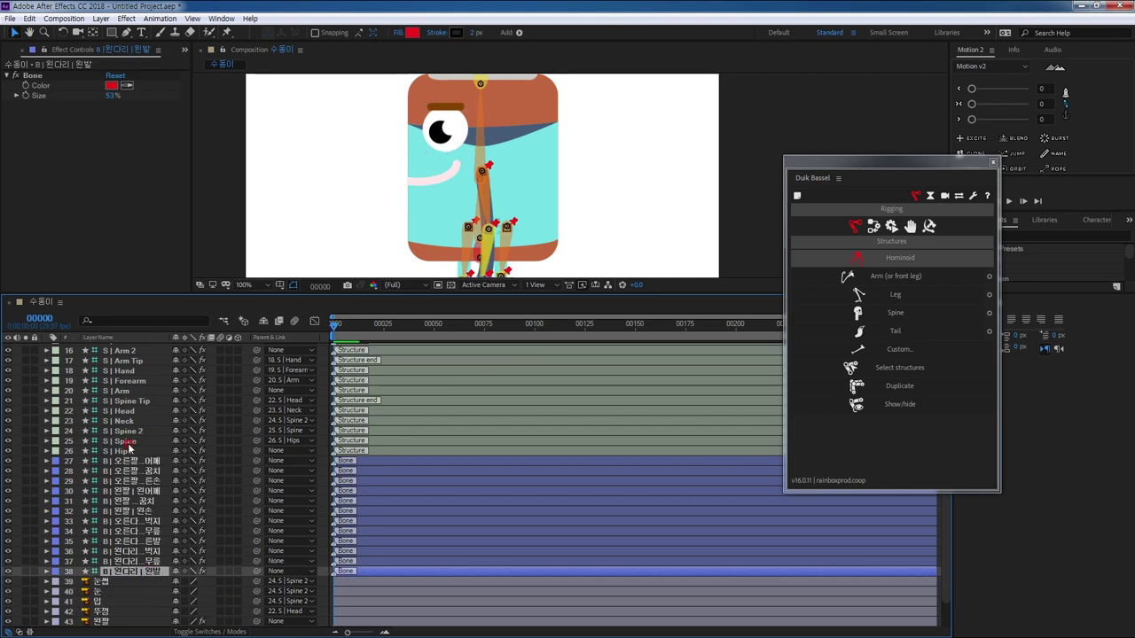
{"action": "key", "text": "grave"}
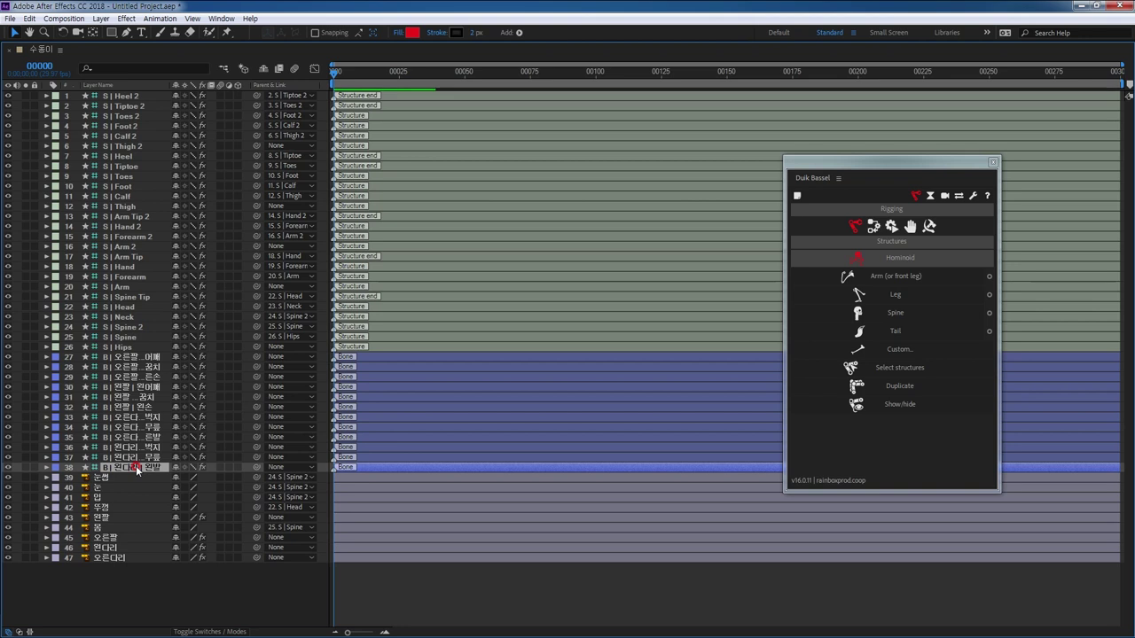
{"action": "key", "text": "grave"}
{"action": "scroll", "coordinate": [141, 532], "scroll_direction": "down", "scroll_amount": 5}
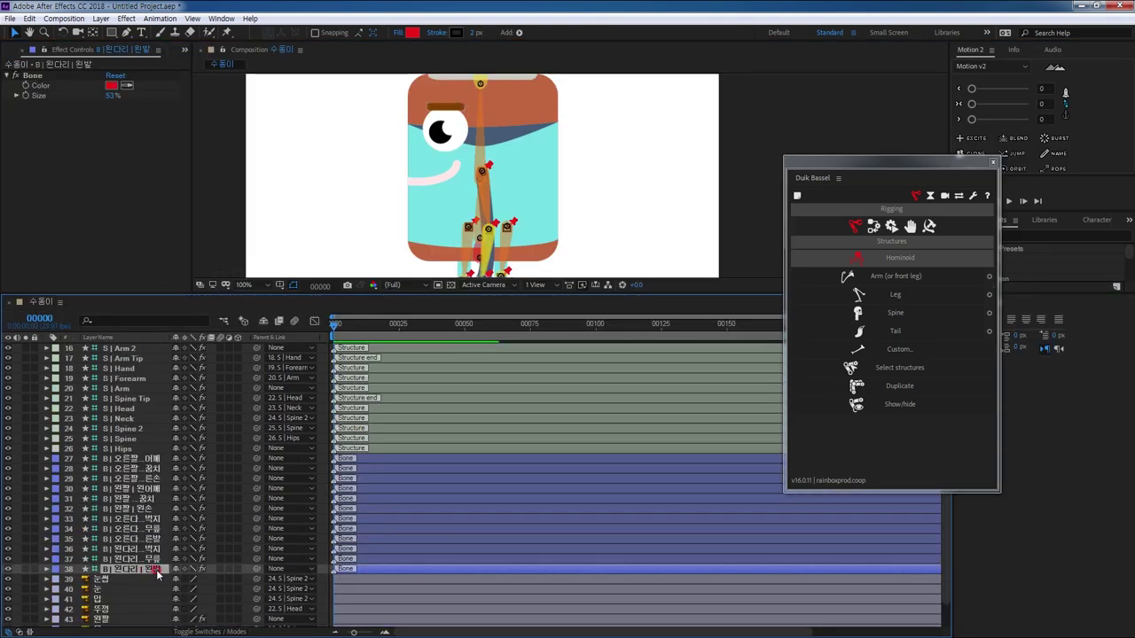
{"action": "left_click", "coordinate": [278, 570]}
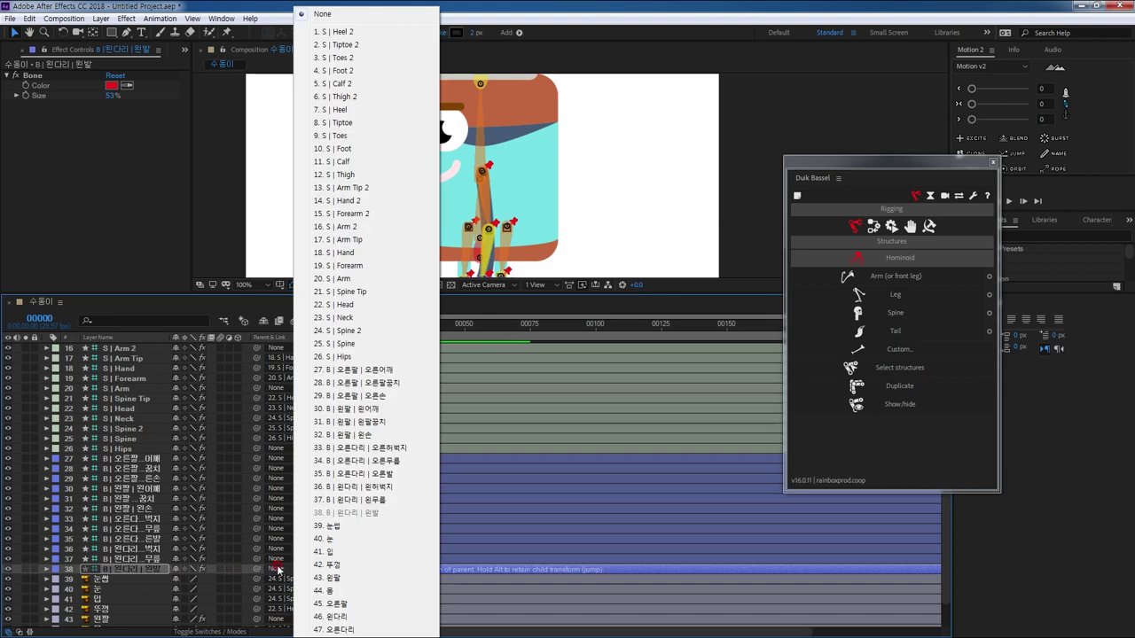
{"action": "left_click", "coordinate": [346, 149]}
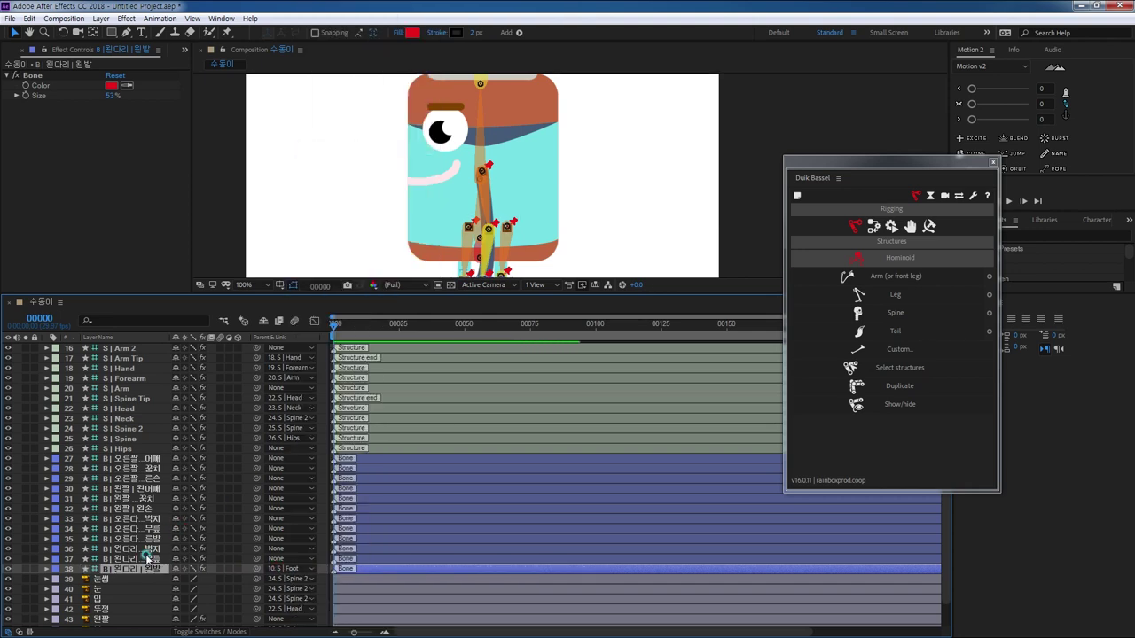
Step: Parent the left knee bone, 왼다리 | 왼무릎, to S | Calf and the left thigh bone, 왼다리 | 왼허벅지, to S | Thigh
{"action": "left_click", "coordinate": [148, 558]}
{"action": "left_click", "coordinate": [290, 559]}
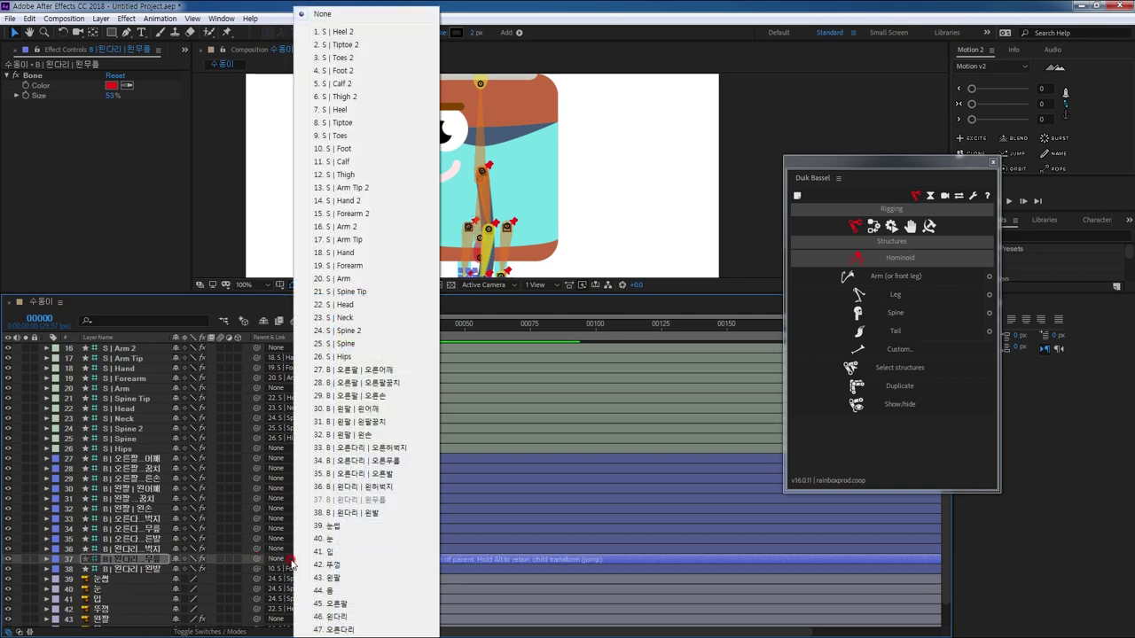
{"action": "left_click", "coordinate": [352, 162]}
{"action": "left_click", "coordinate": [160, 550]}
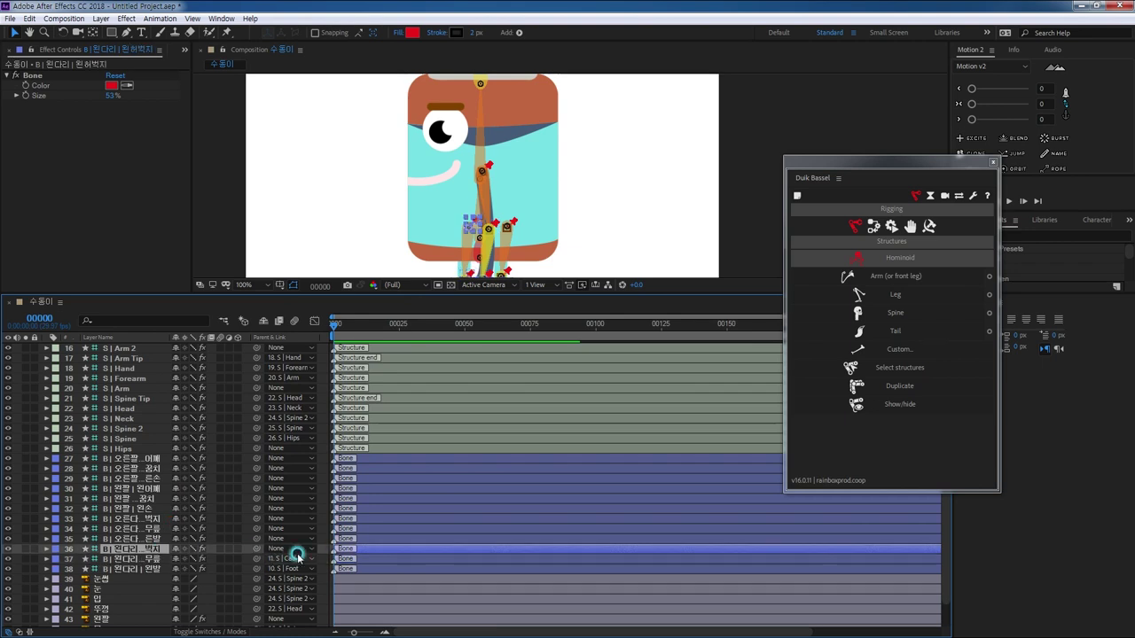
{"action": "left_click", "coordinate": [290, 548]}
{"action": "left_click", "coordinate": [352, 175]}
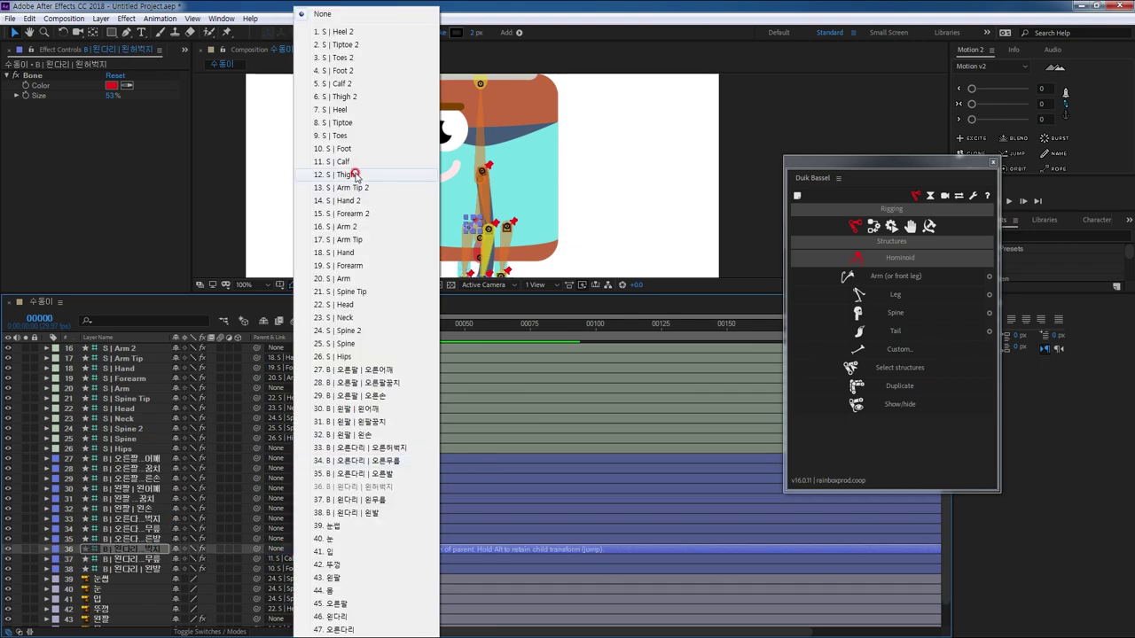
Step: Parent the right foot bone, B | 오른다리 | 오른발, to the S | Foot 2 structure
{"action": "left_click", "coordinate": [158, 538]}
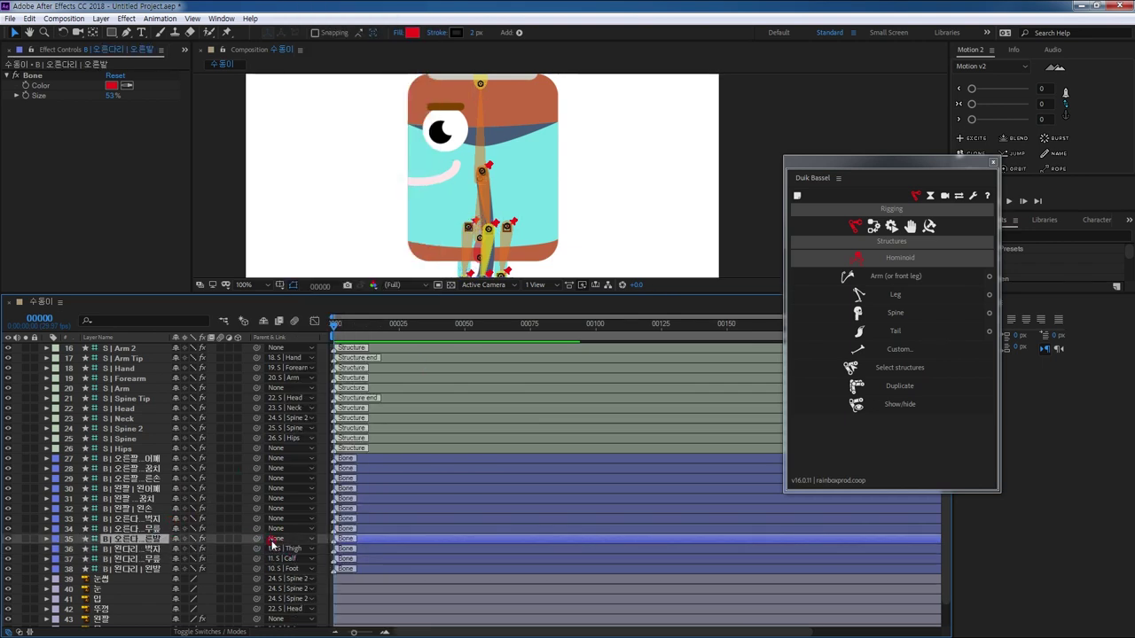
{"action": "left_click", "coordinate": [275, 539]}
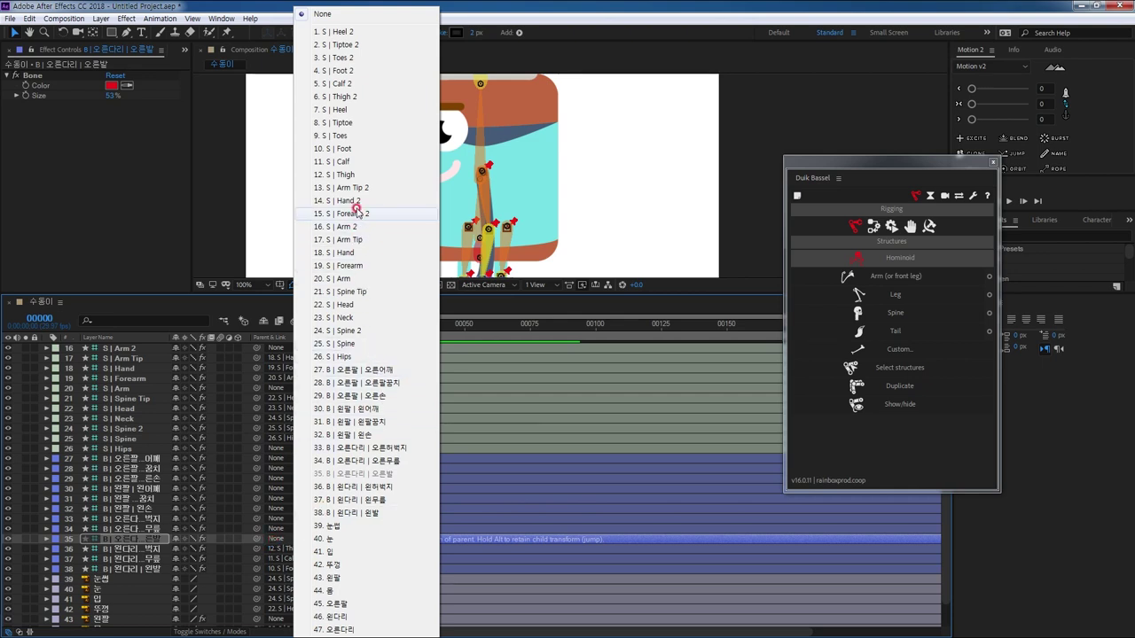
{"action": "left_click", "coordinate": [344, 71]}
Step: Parent the right knee bone, 오른다리 | 오른무릎, to S | Calf 2 and the right thigh bone, 오른다리 | 오른허벅지, to S | Thigh 2
{"action": "left_click", "coordinate": [147, 526]}
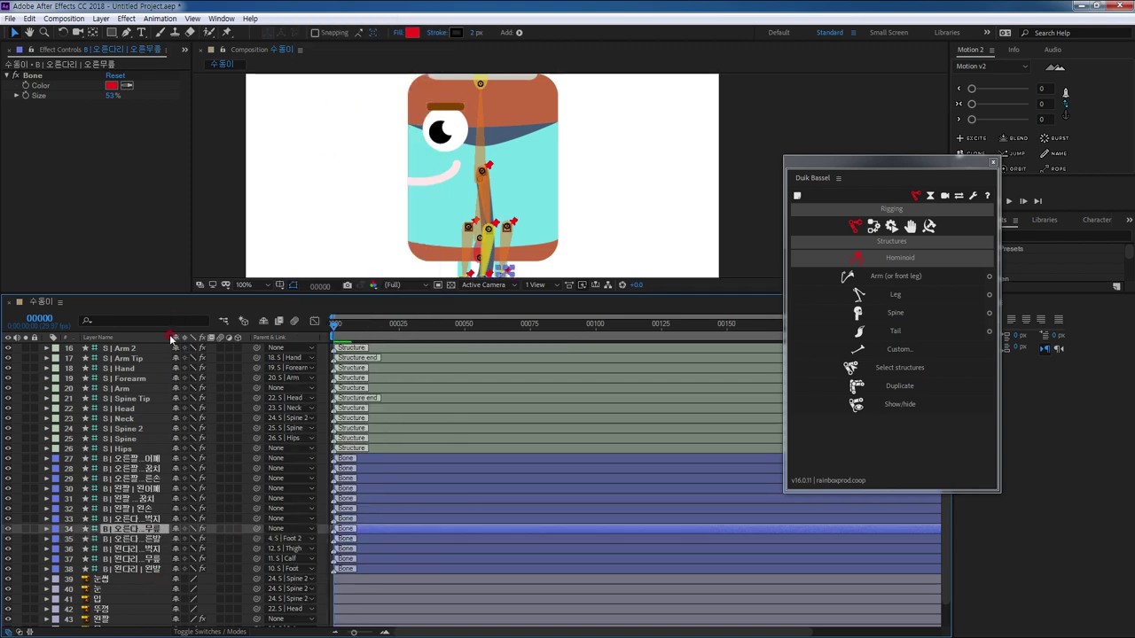
{"action": "left_click", "coordinate": [309, 529]}
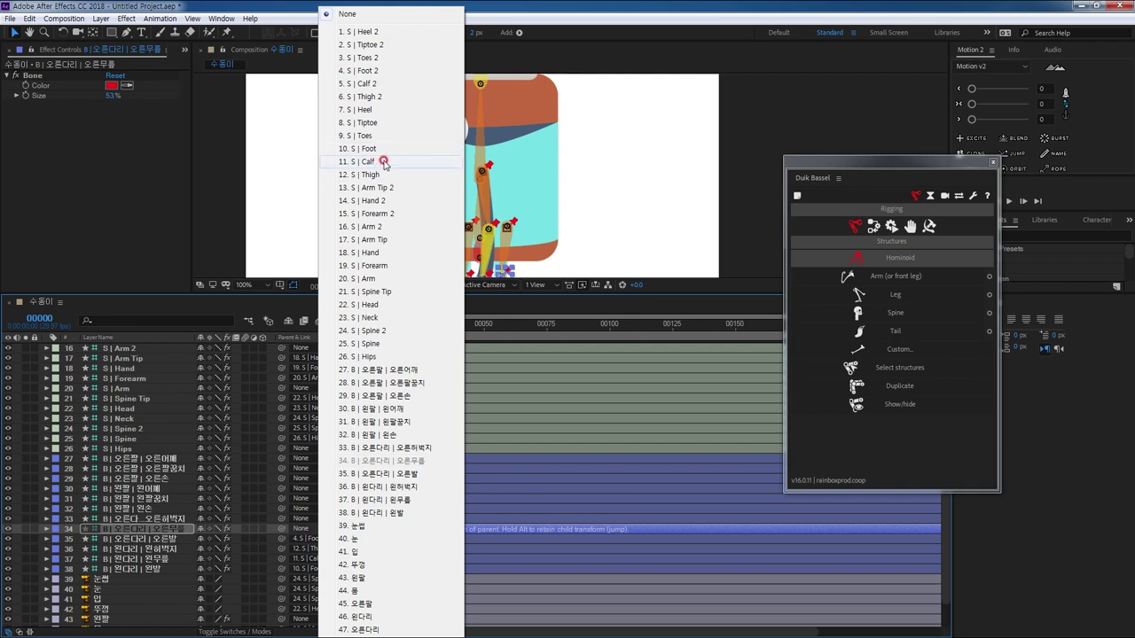
{"action": "left_click", "coordinate": [368, 84]}
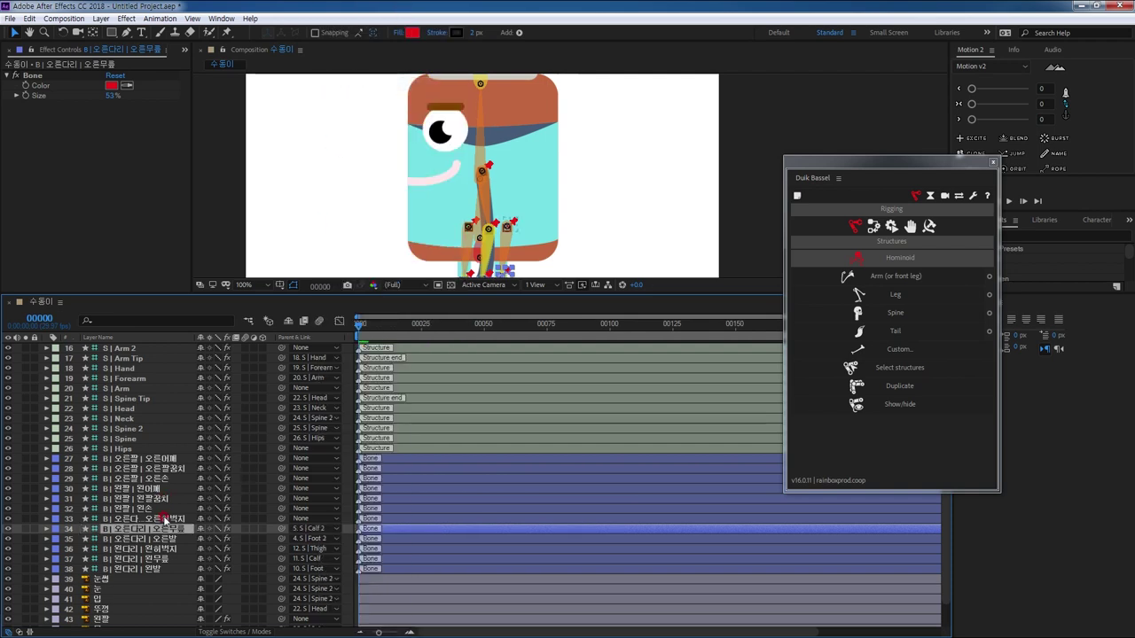
{"action": "left_click", "coordinate": [164, 520]}
{"action": "left_click", "coordinate": [299, 520]}
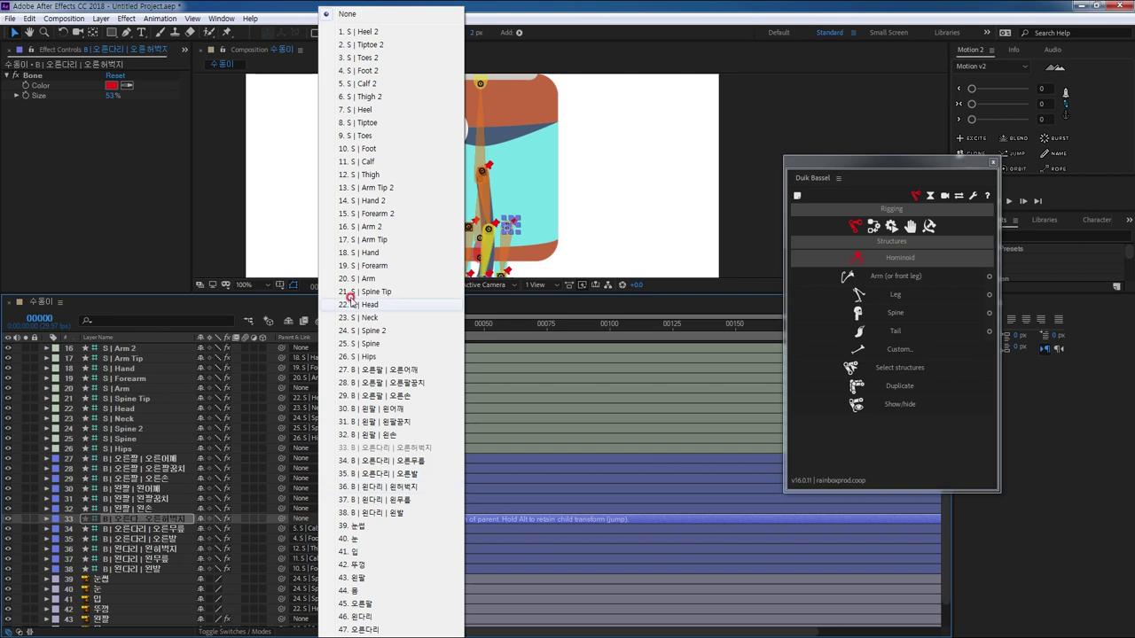
{"action": "left_click", "coordinate": [381, 98]}
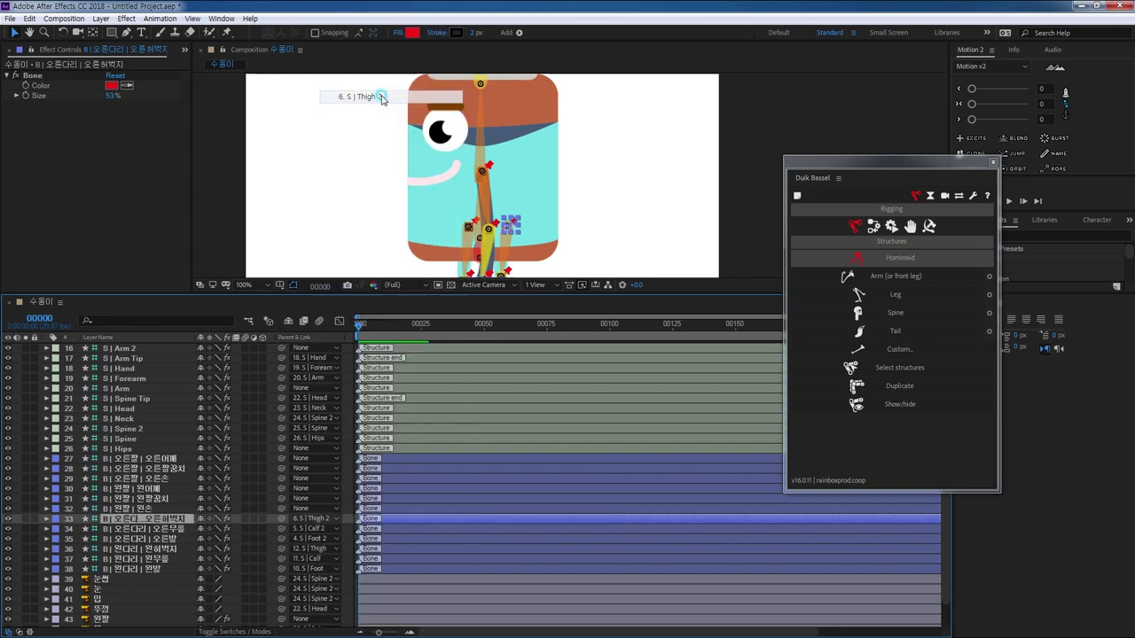
Step: Parent the left hand bone, B | 왼팔 | 왼손, to the S | Hand structure
{"action": "left_click", "coordinate": [152, 509]}
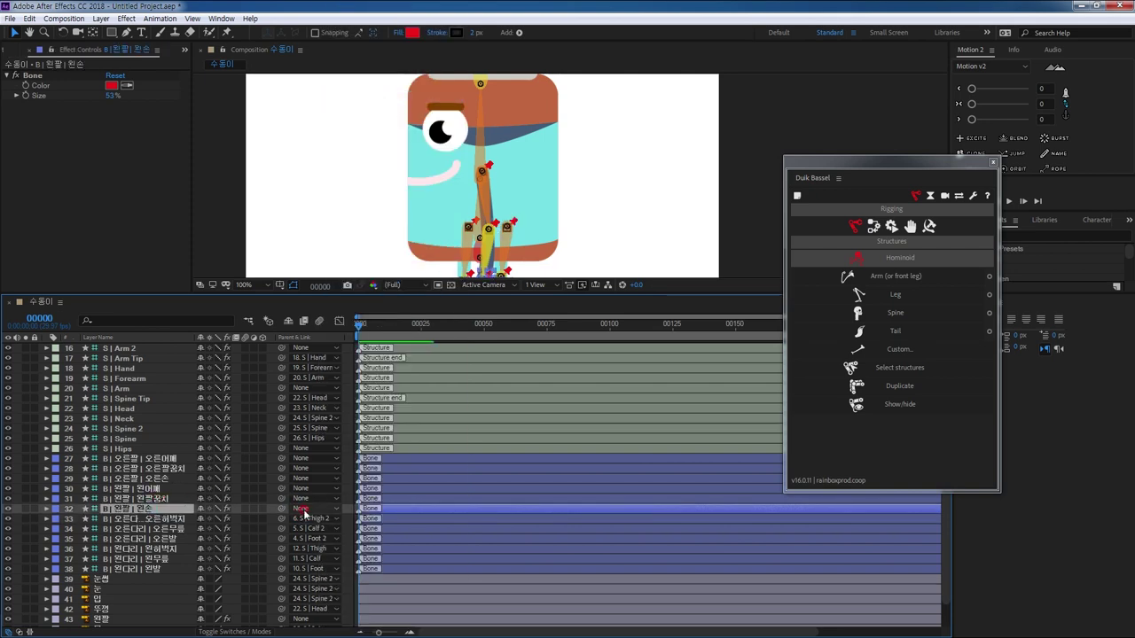
{"action": "left_click", "coordinate": [301, 509]}
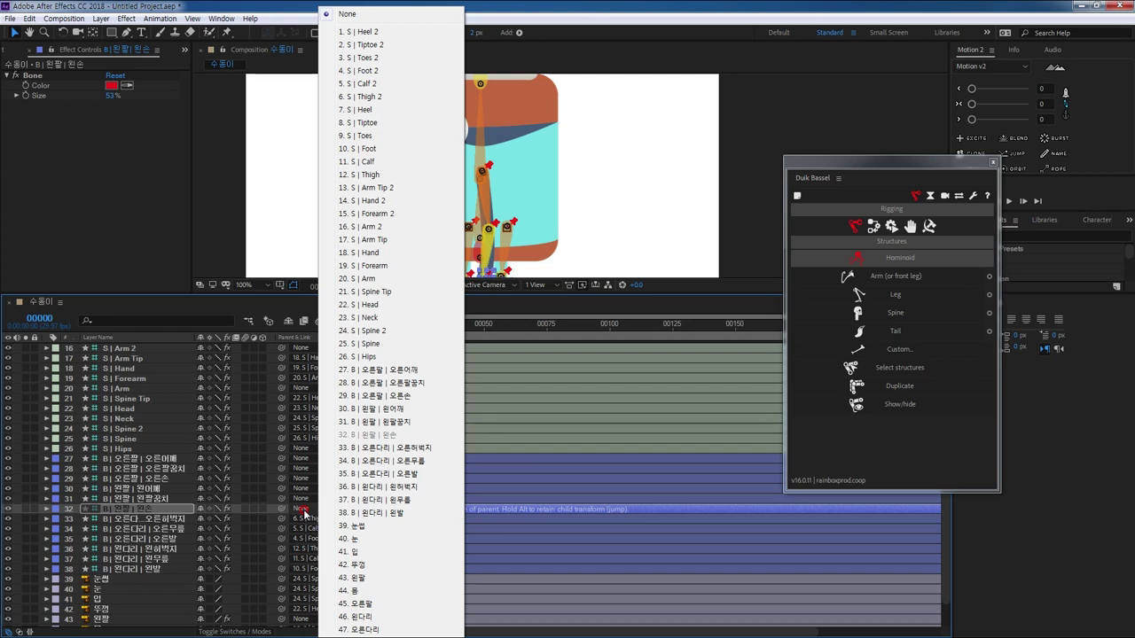
{"action": "left_click", "coordinate": [375, 253]}
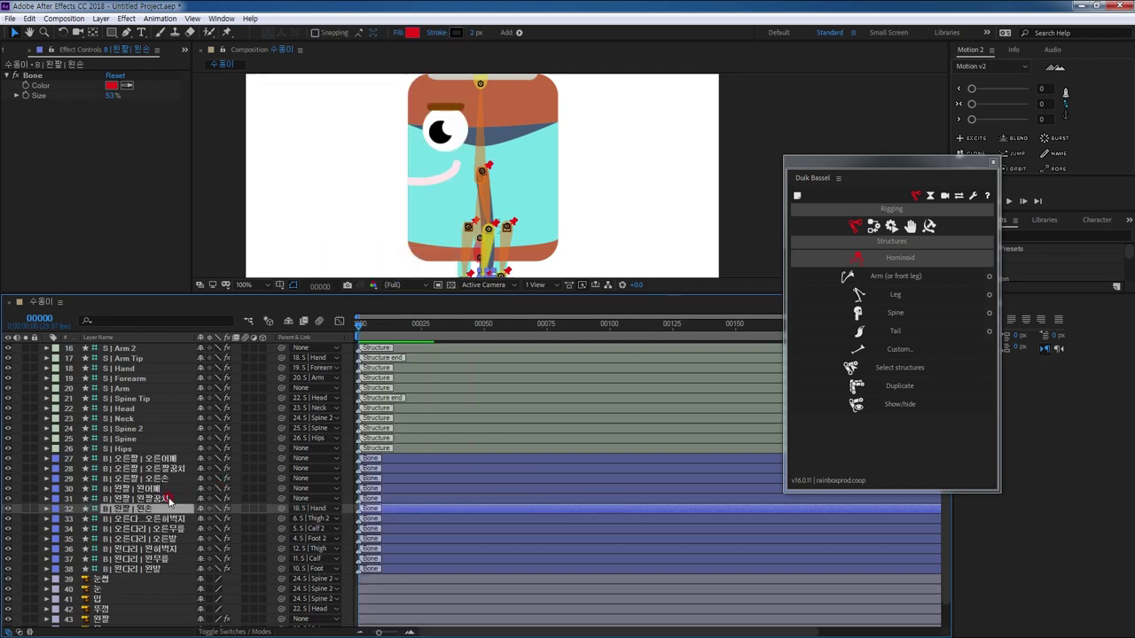
Step: Parent the left elbow bone, 왼팔 | 왼팔꿈치, to S | Forearm and the left shoulder bone, 왼팔 | 왼어깨, to S | Arm
{"action": "left_click", "coordinate": [168, 499]}
{"action": "left_click", "coordinate": [302, 499]}
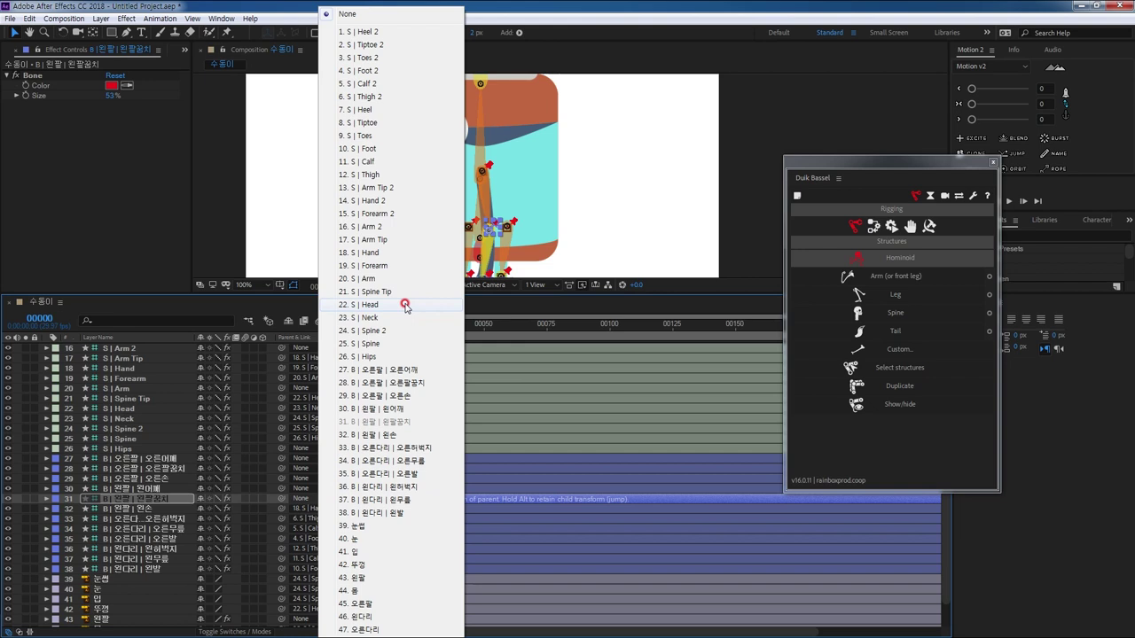
{"action": "left_click", "coordinate": [390, 215]}
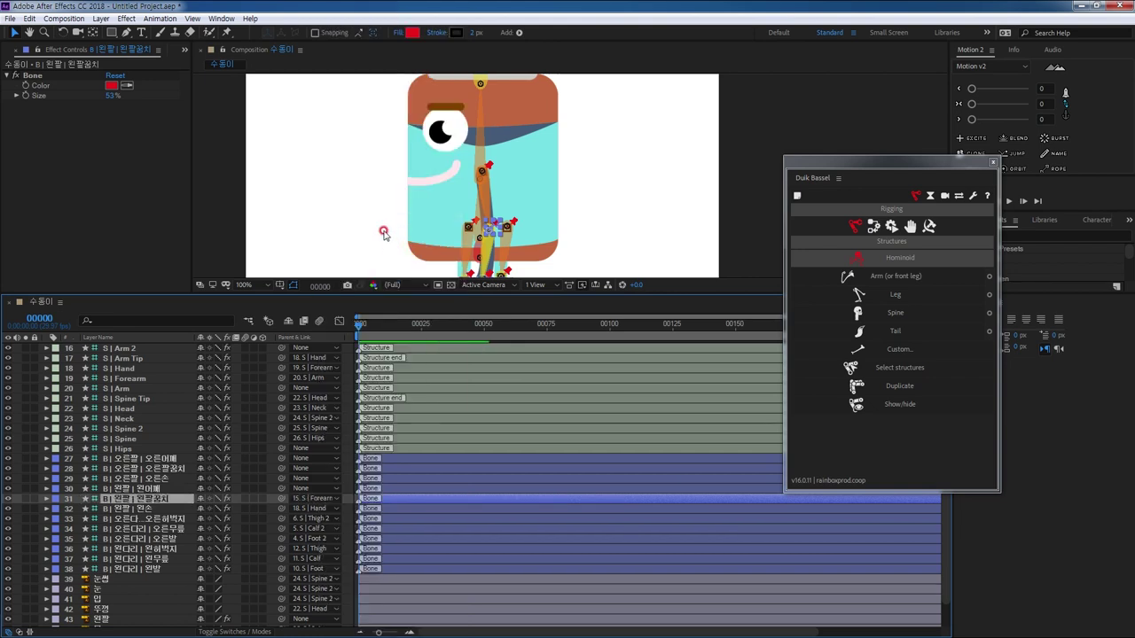
{"action": "left_click", "coordinate": [319, 502]}
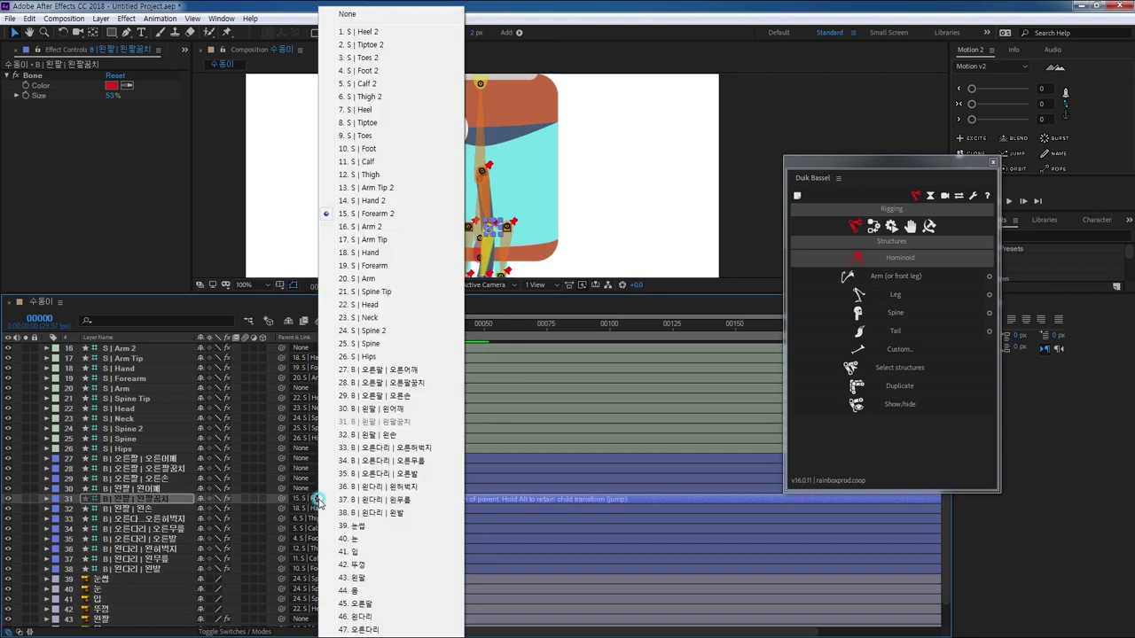
{"action": "left_click", "coordinate": [390, 266]}
{"action": "left_click", "coordinate": [156, 488]}
{"action": "left_click", "coordinate": [314, 488]}
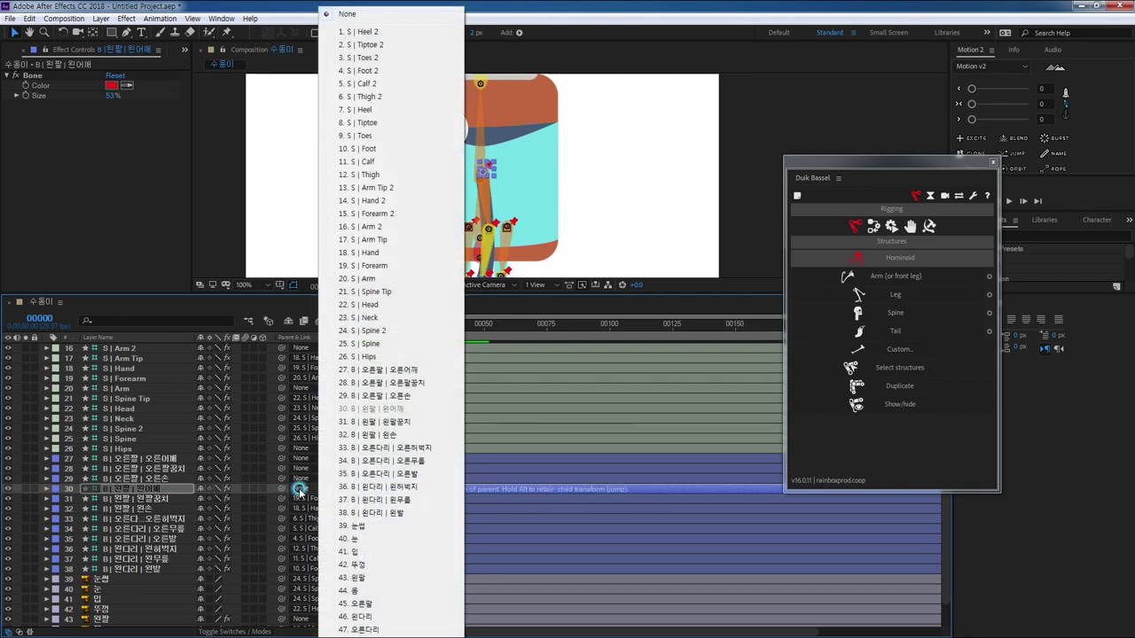
{"action": "left_click", "coordinate": [375, 278]}
Step: Enlarge the timeline and parent the right hand bone, B | 오른팔 | 오른손, to the S | Hand 2 structure
{"action": "left_click", "coordinate": [160, 478]}
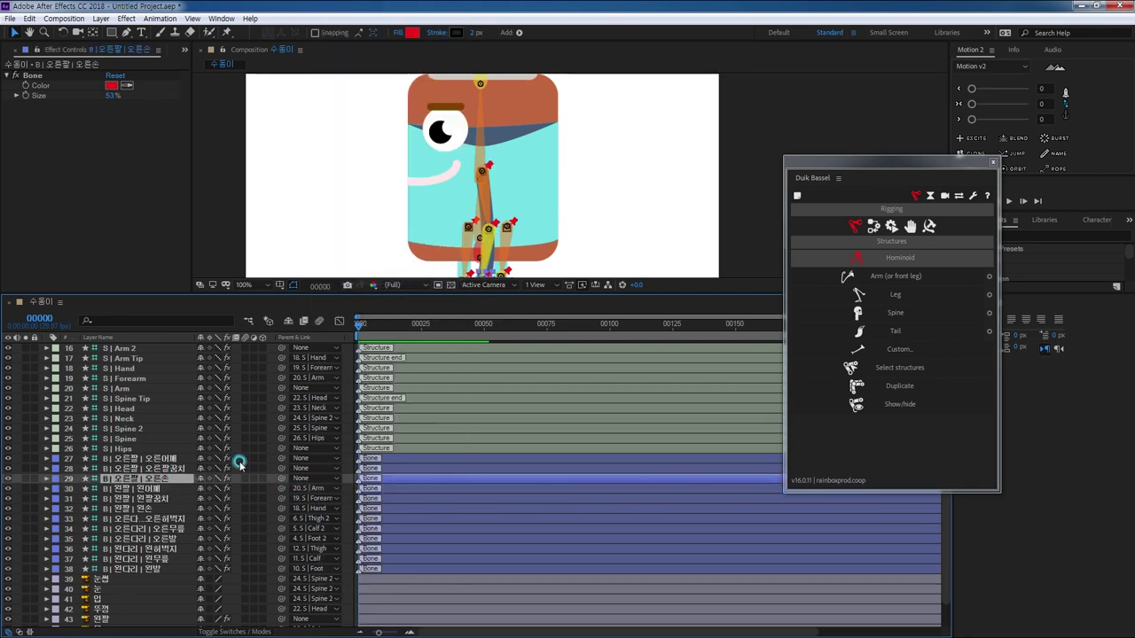
{"action": "left_click", "coordinate": [298, 478]}
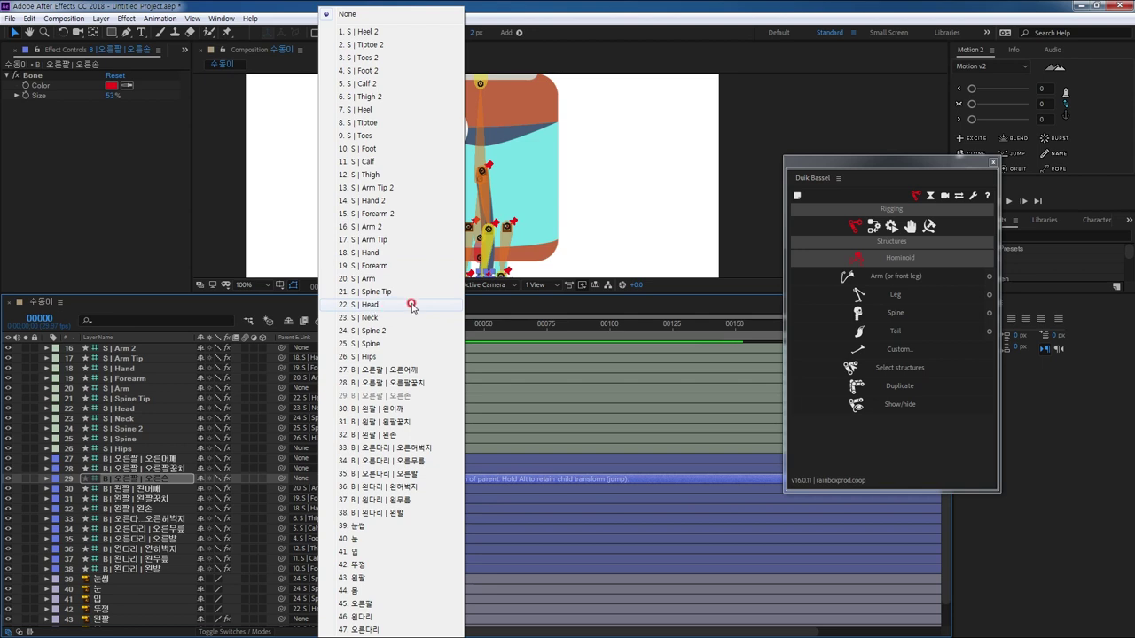
{"action": "left_click", "coordinate": [158, 481]}
{"action": "left_click", "coordinate": [156, 482]}
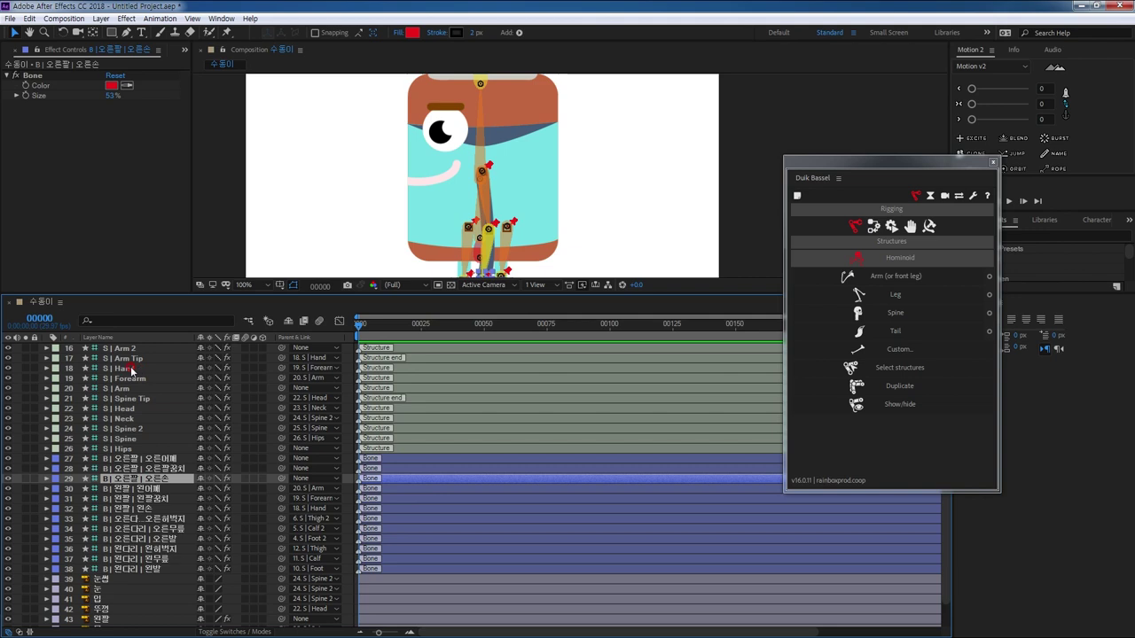
{"action": "scroll", "coordinate": [132, 370], "scroll_direction": "up", "scroll_amount": 3}
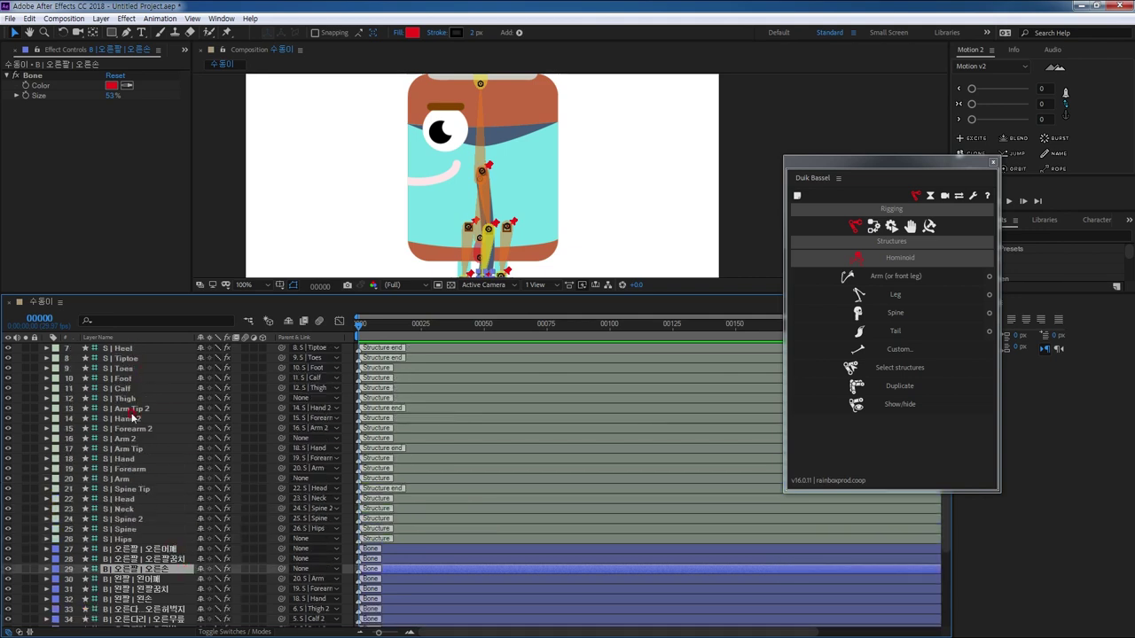
{"action": "scroll", "coordinate": [128, 377], "scroll_direction": "up", "scroll_amount": 2}
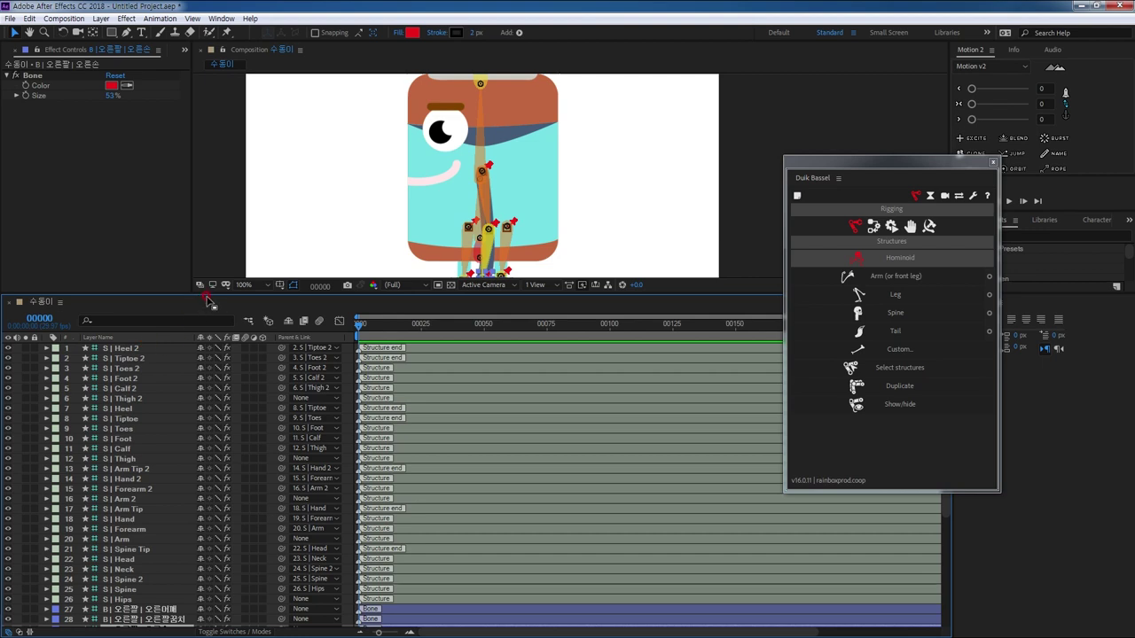
{"action": "left_click_drag", "start_coordinate": [210, 289], "coordinate": [210, 232]}
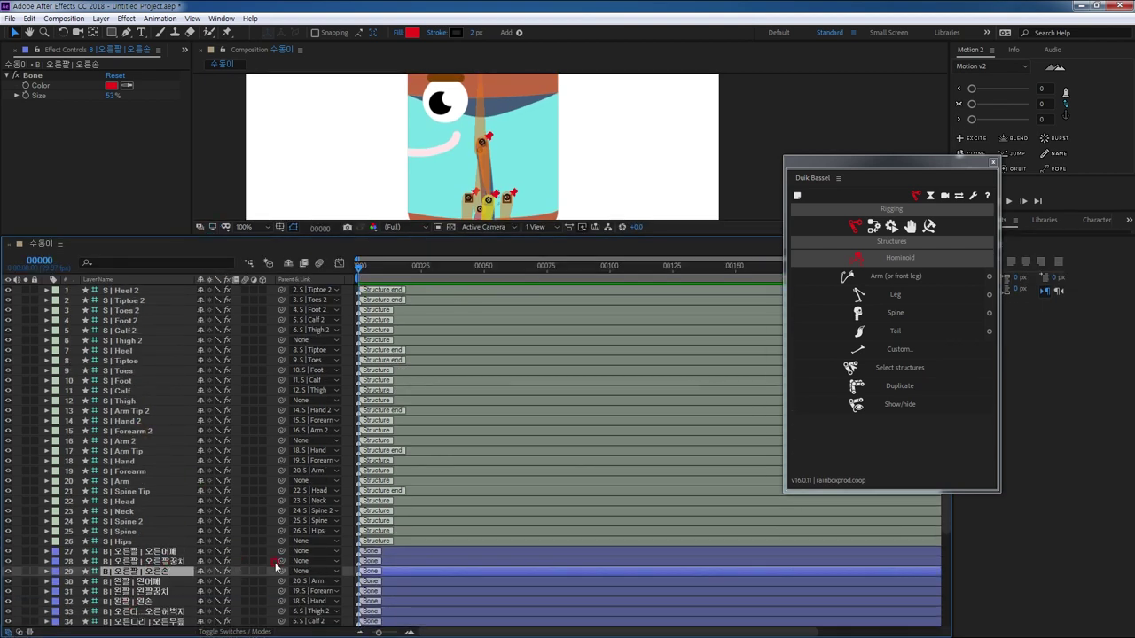
{"action": "left_click_drag", "start_coordinate": [282, 573], "coordinate": [147, 420]}
Step: Parent the right elbow bone, 오른팔 | 오른팔꿈치, to S | Forearm 2 and the right shoulder bone, 오른팔 | 오른어깨, to S | Arm 2
{"action": "left_click", "coordinate": [155, 561]}
{"action": "left_click_drag", "start_coordinate": [280, 561], "coordinate": [152, 430]}
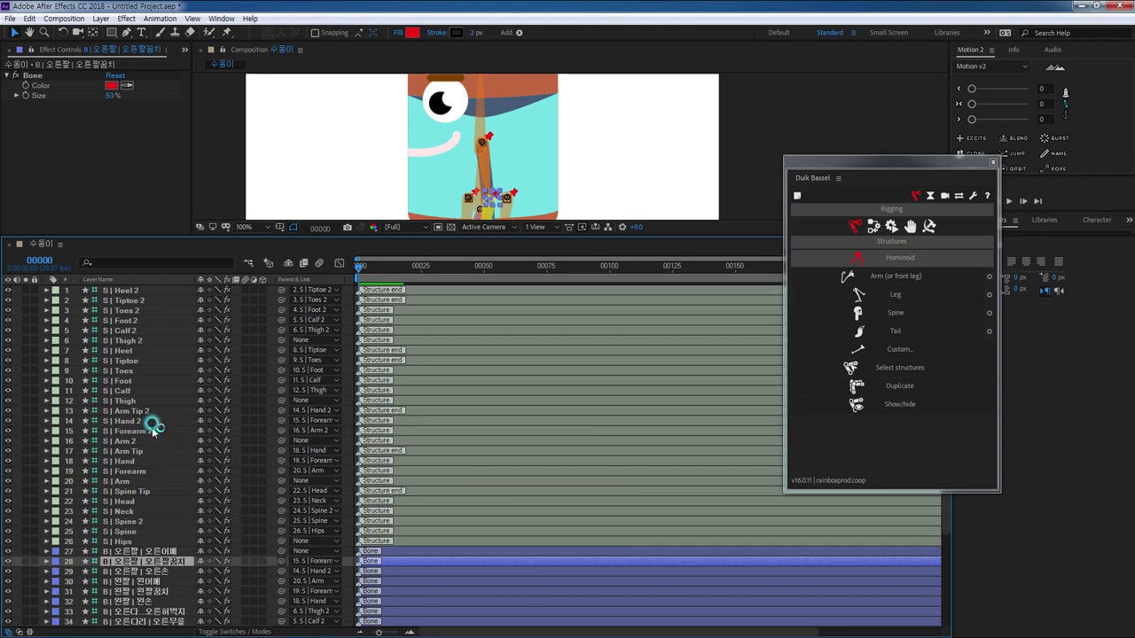
{"action": "left_click", "coordinate": [174, 552]}
{"action": "left_click_drag", "start_coordinate": [280, 550], "coordinate": [142, 446]}
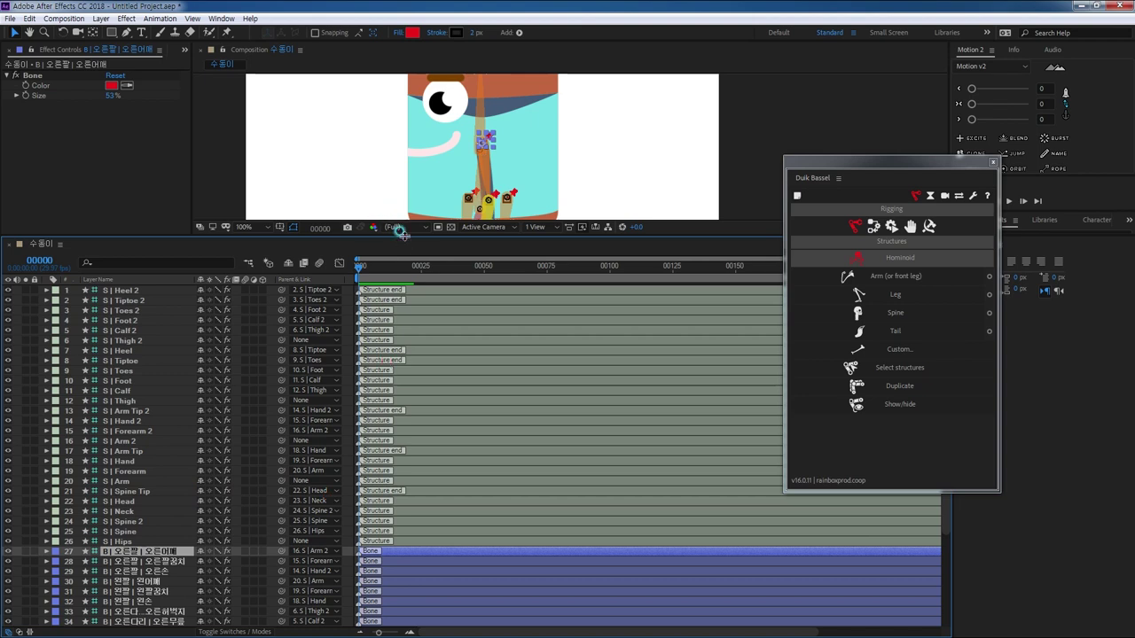
Step: Deselect all layers, check their parent assignments in the maximized timeline, and enlarge the composition view to see more of the character
{"action": "left_click_drag", "start_coordinate": [401, 232], "coordinate": [398, 329]}
{"action": "key", "text": "grave"}
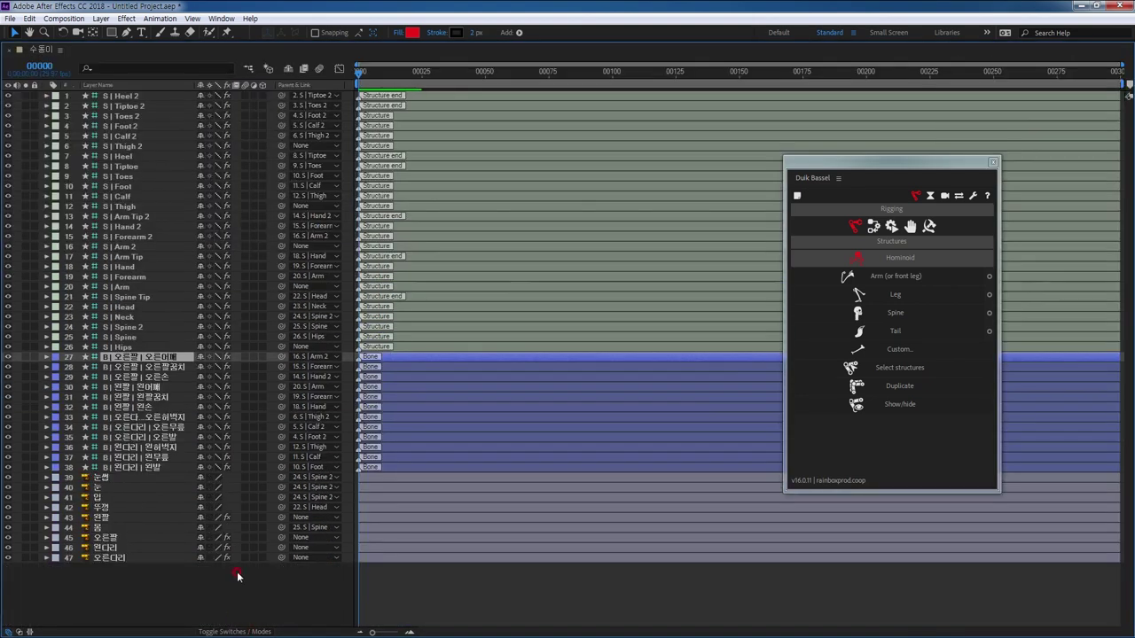
{"action": "left_click", "coordinate": [215, 597]}
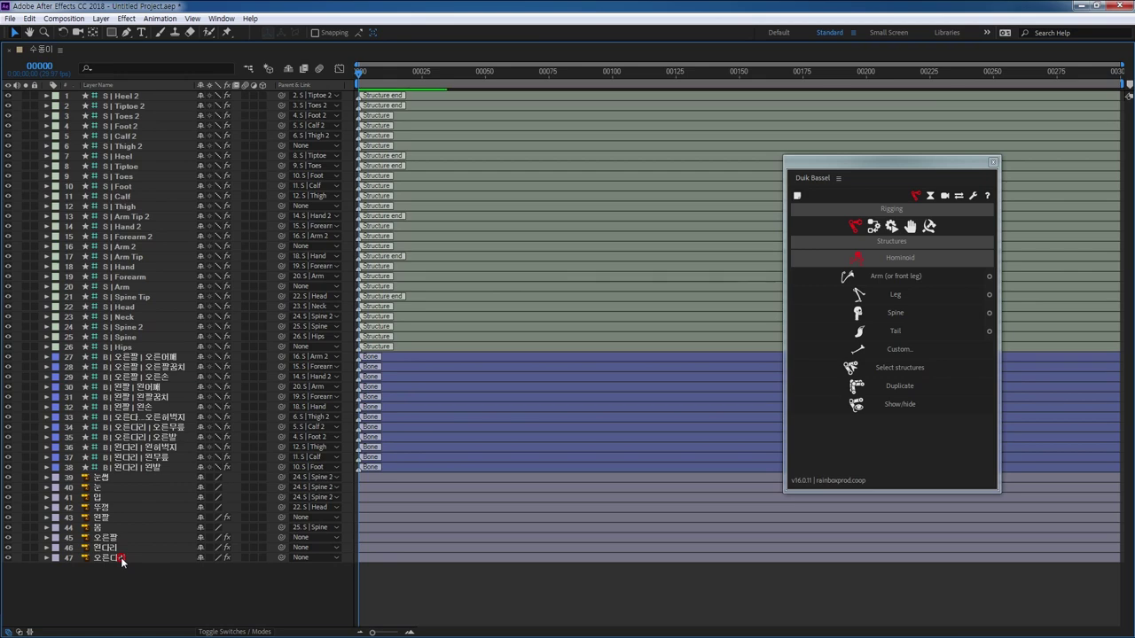
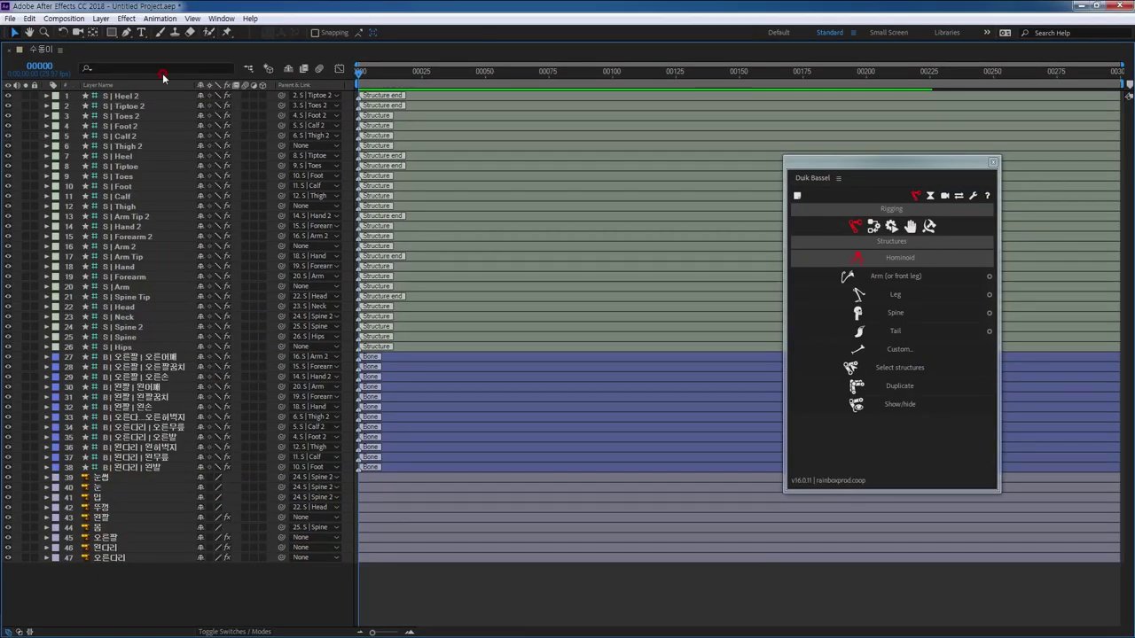
{"action": "key", "text": "grave"}
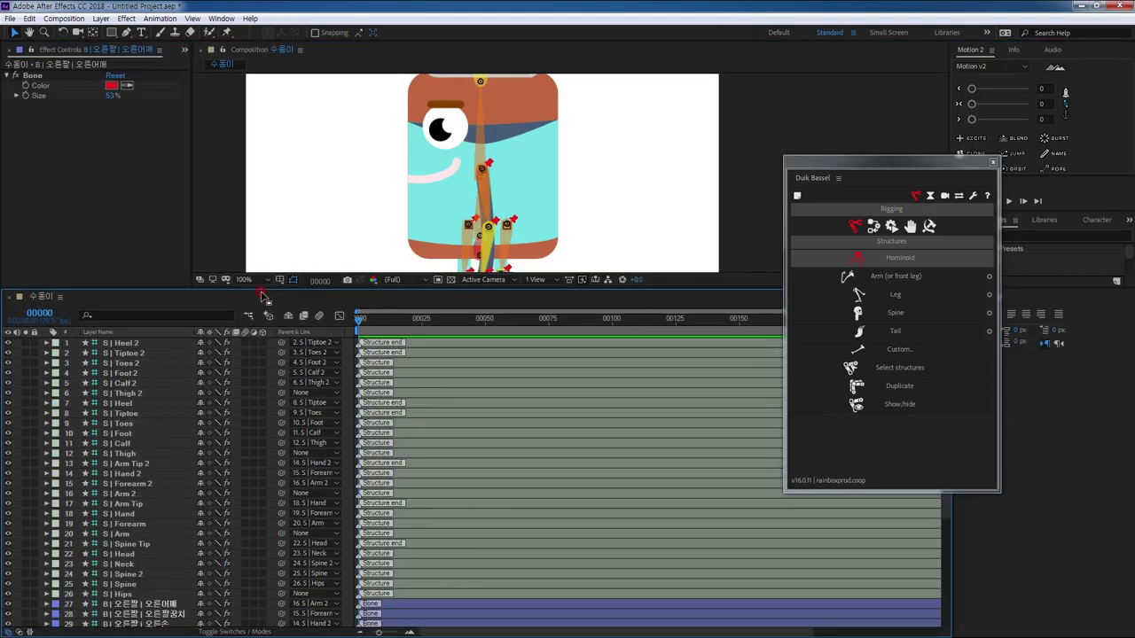
{"action": "left_click_drag", "start_coordinate": [387, 290], "coordinate": [388, 402]}
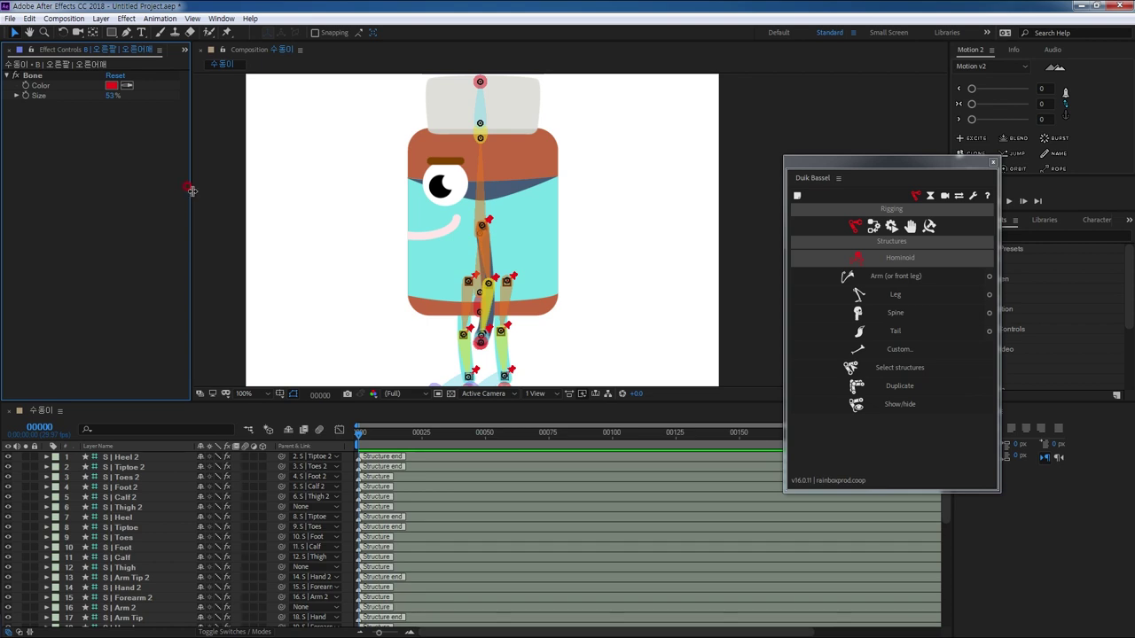
Step: Duplicate the 수동이 composition in the project and open the copy, 수동이 2
{"action": "left_click_drag", "start_coordinate": [192, 191], "coordinate": [243, 191]}
{"action": "left_click", "coordinate": [19, 48]}
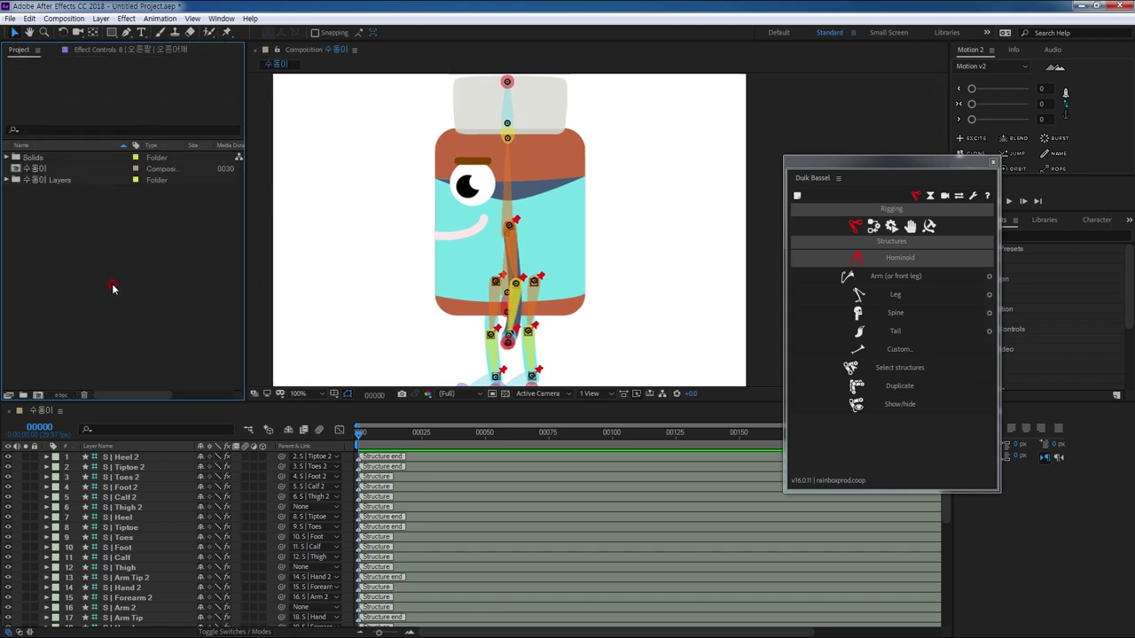
{"action": "left_click", "coordinate": [41, 168]}
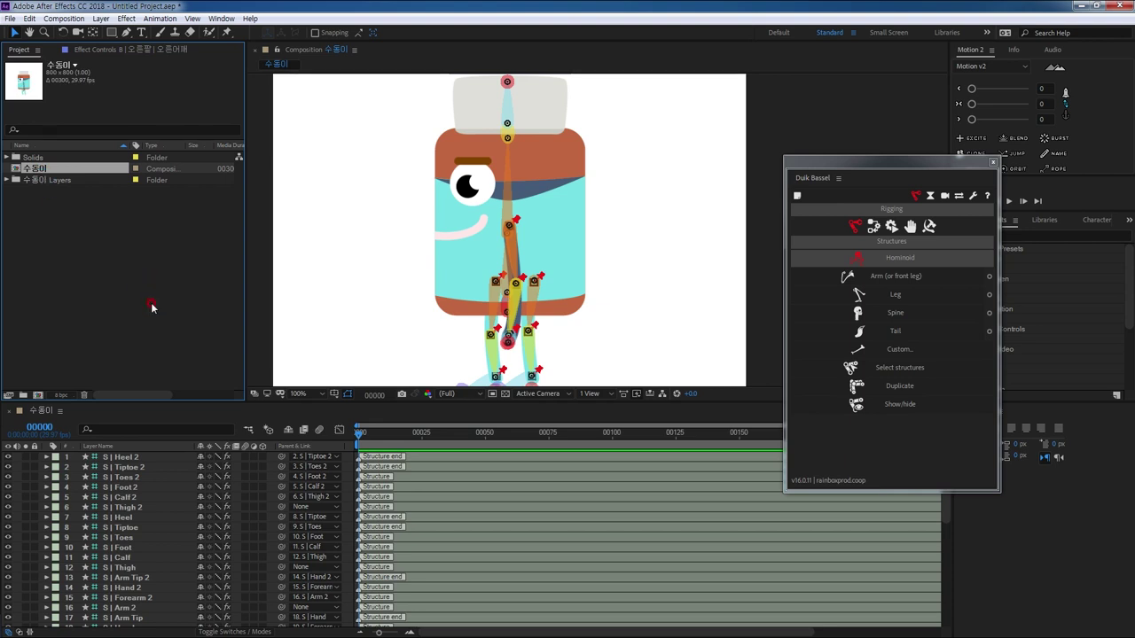
{"action": "key", "text": "ctrl+d"}
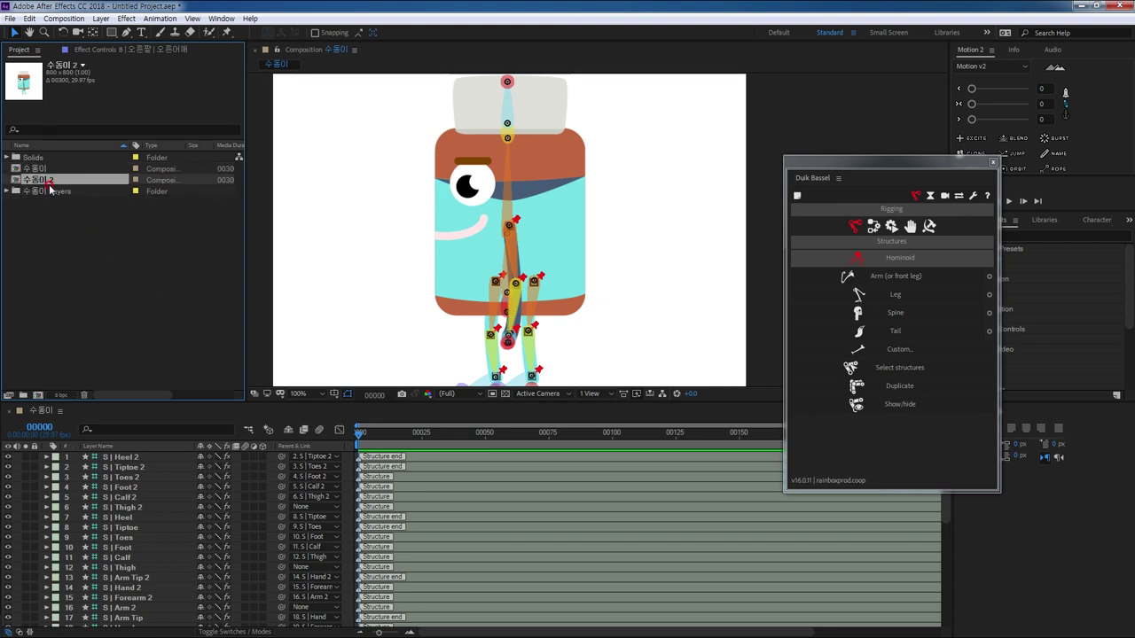
{"action": "double_click", "coordinate": [17, 181]}
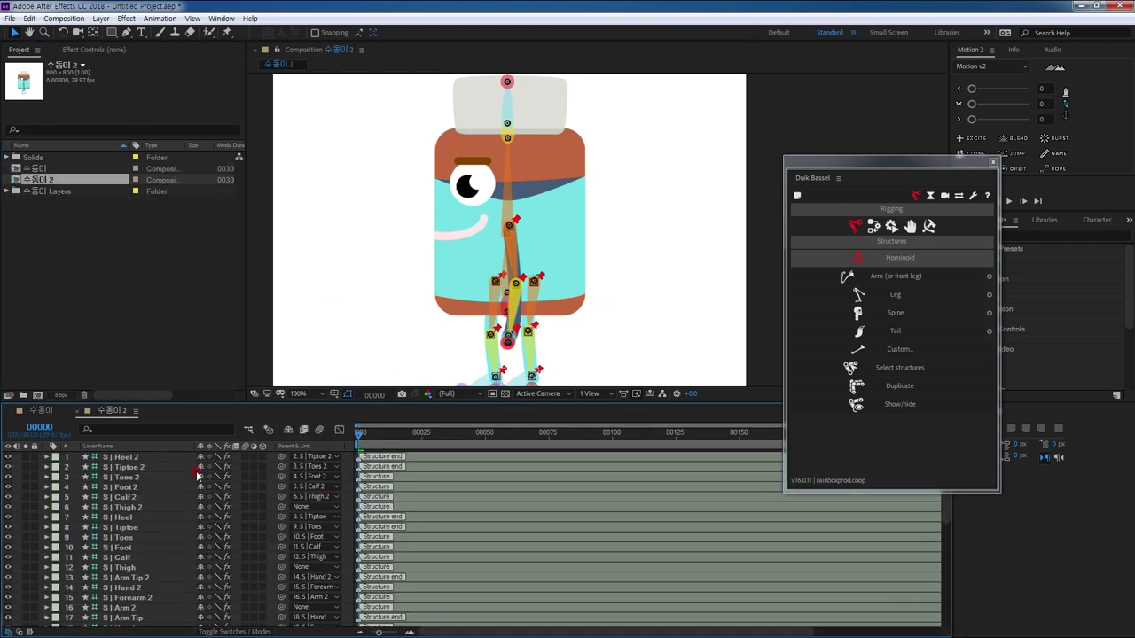
Step: Select all structure layers from S | Heel 2 through S | Hips and apply Duik's Auto-rig & IK to them
{"action": "left_click", "coordinate": [124, 458]}
{"action": "scroll", "coordinate": [128, 531], "scroll_direction": "down", "scroll_amount": 3}
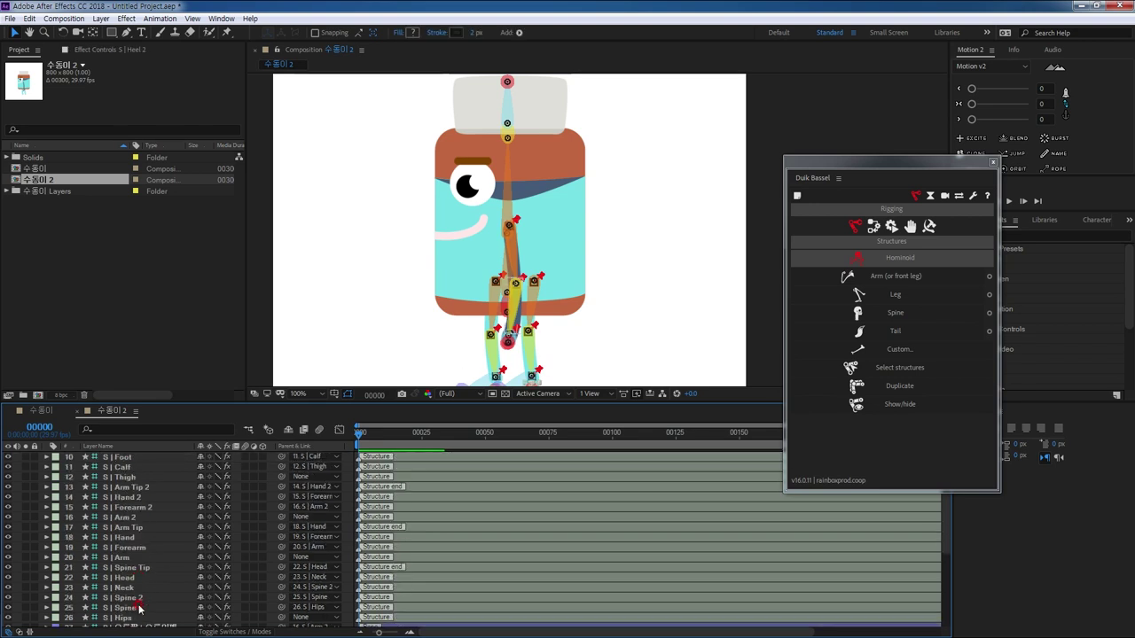
{"action": "scroll", "coordinate": [124, 609], "scroll_direction": "down", "scroll_amount": 1}
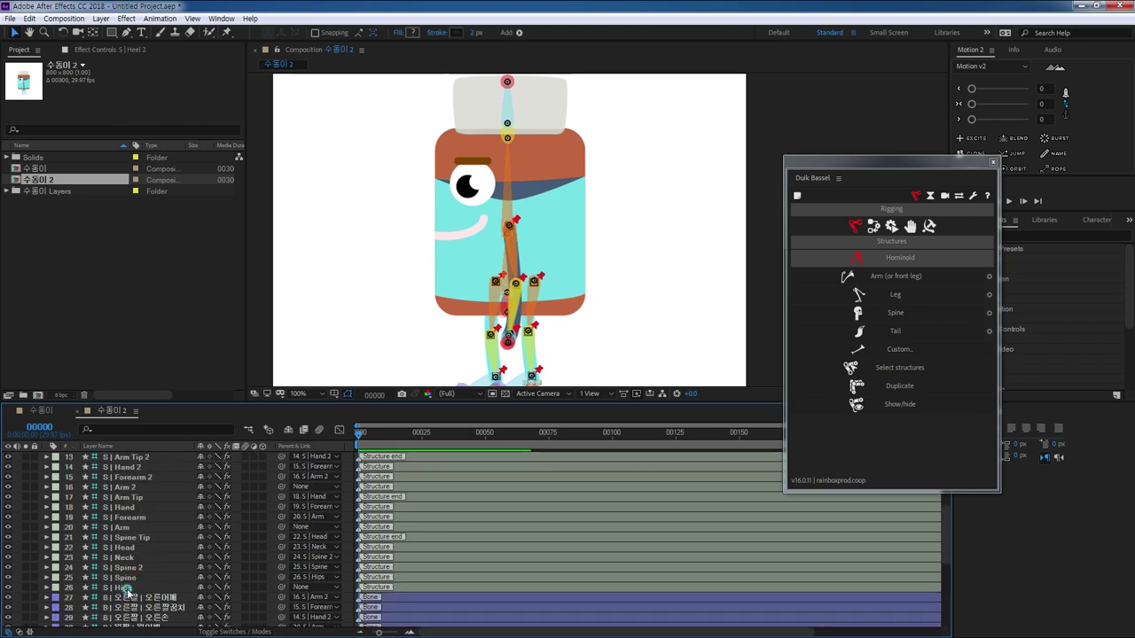
{"action": "left_click", "coordinate": [125, 587], "text": "shift"}
{"action": "left_click", "coordinate": [874, 227]}
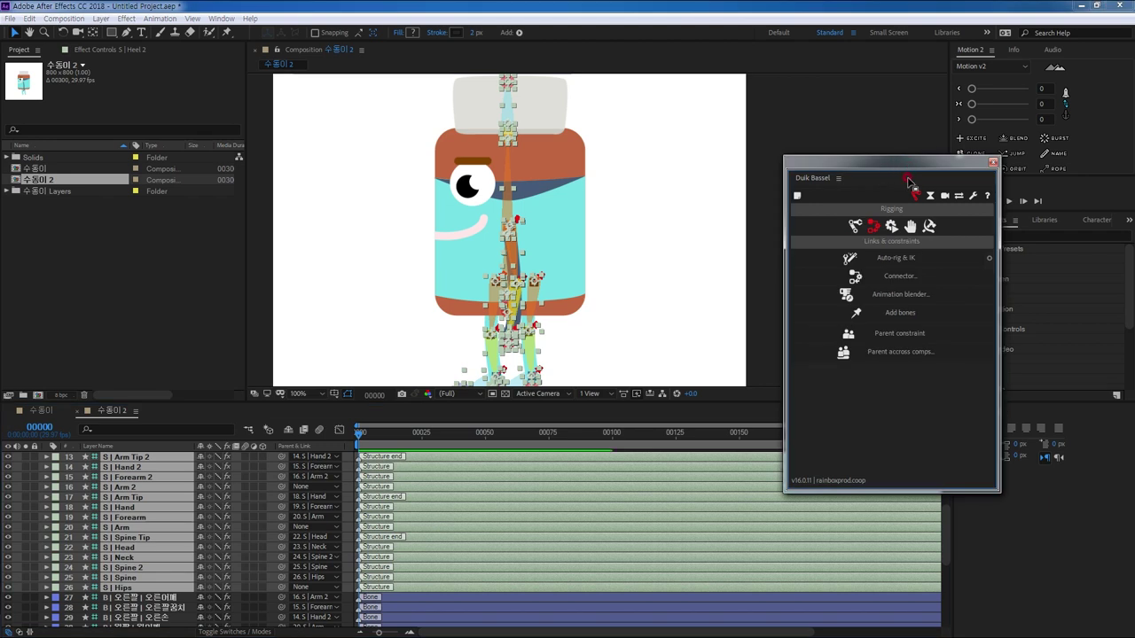
{"action": "left_click", "coordinate": [902, 259]}
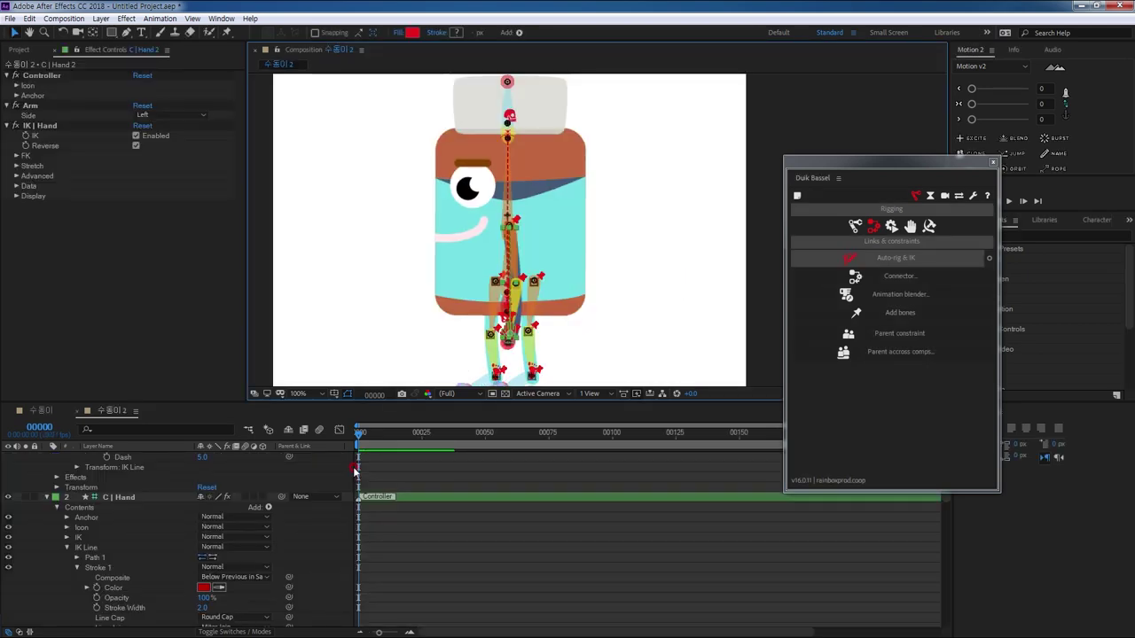
Step: Test the leg IK by moving the C | Foot and C | Foot 2 controllers, undoing each move
{"action": "left_click", "coordinate": [332, 469]}
{"action": "scroll", "coordinate": [572, 299], "scroll_direction": "up", "scroll_amount": 5}
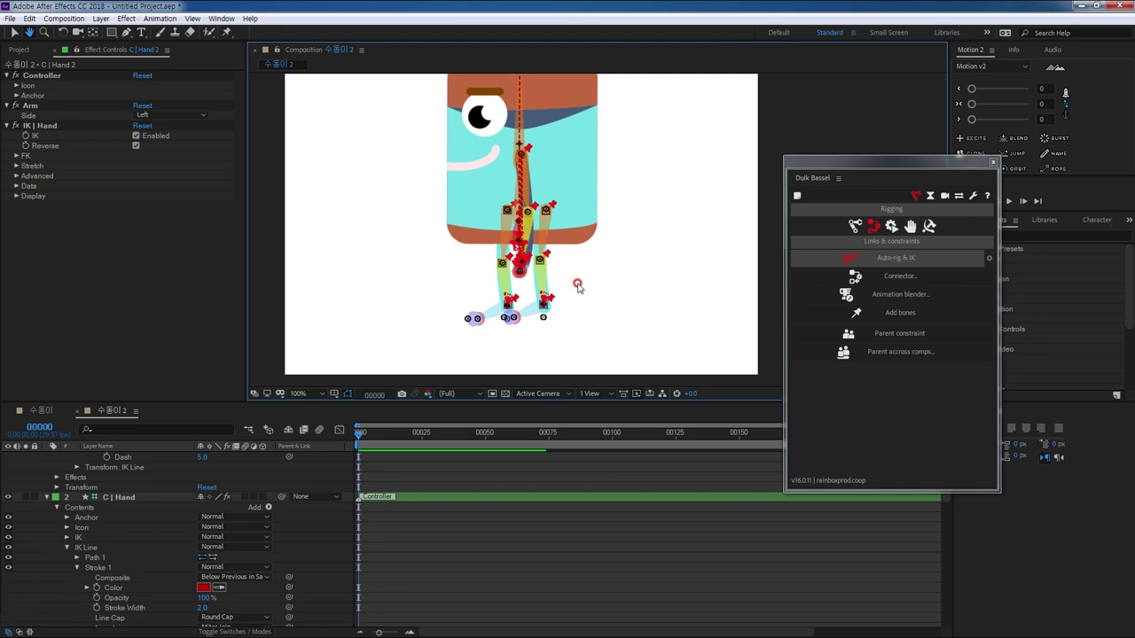
{"action": "left_click_drag", "start_coordinate": [573, 277], "coordinate": [556, 240]}
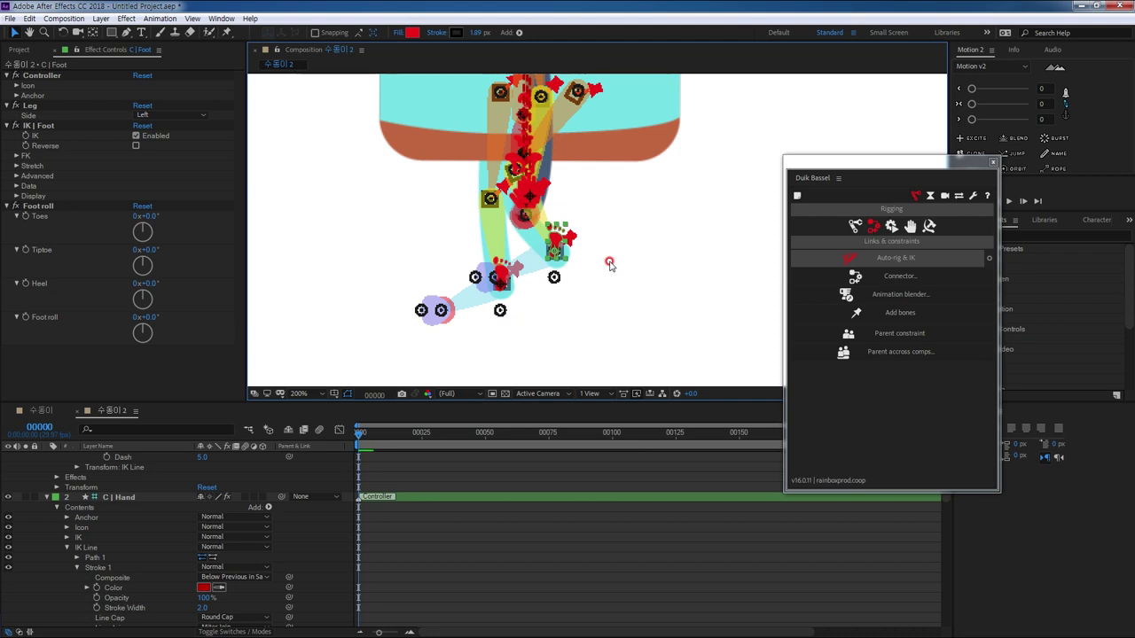
{"action": "key", "text": "ctrl+z"}
{"action": "left_click", "coordinate": [501, 277]}
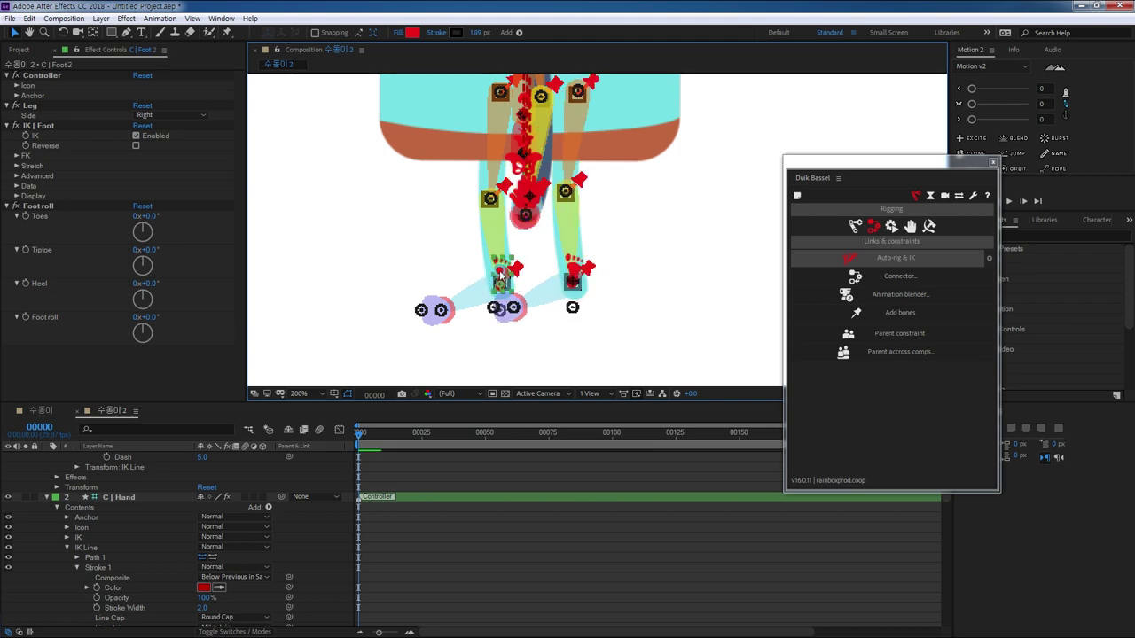
{"action": "left_click_drag", "start_coordinate": [501, 276], "coordinate": [484, 228]}
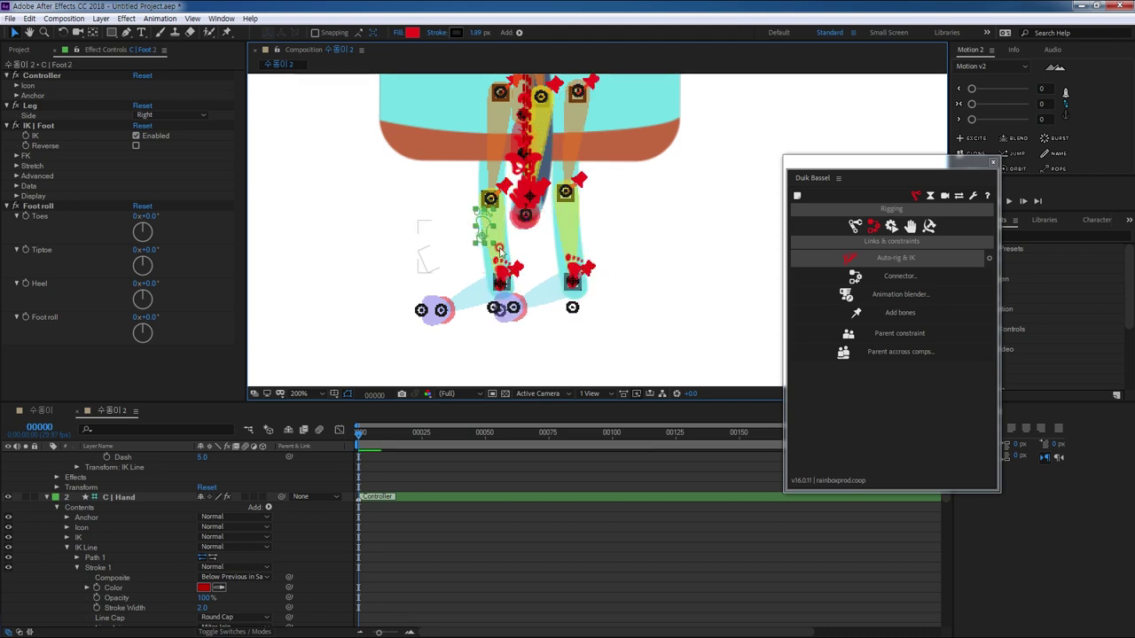
{"action": "key", "text": "ctrl+z"}
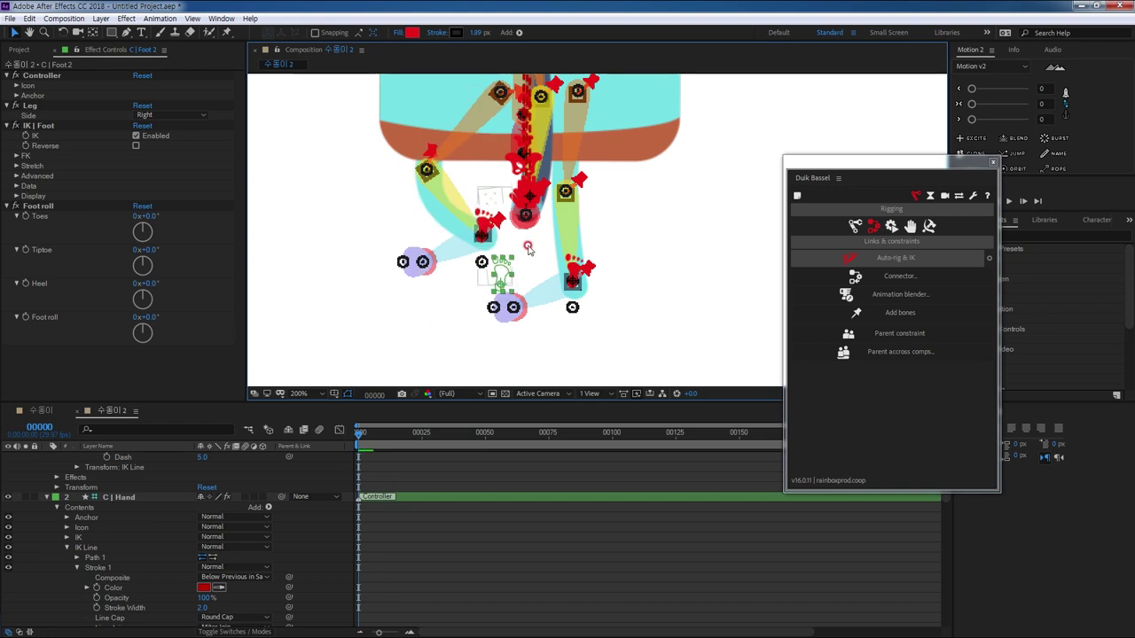
Step: Test the arm IK by moving the C | Hand controller, and undo the move
{"action": "left_click", "coordinate": [133, 498]}
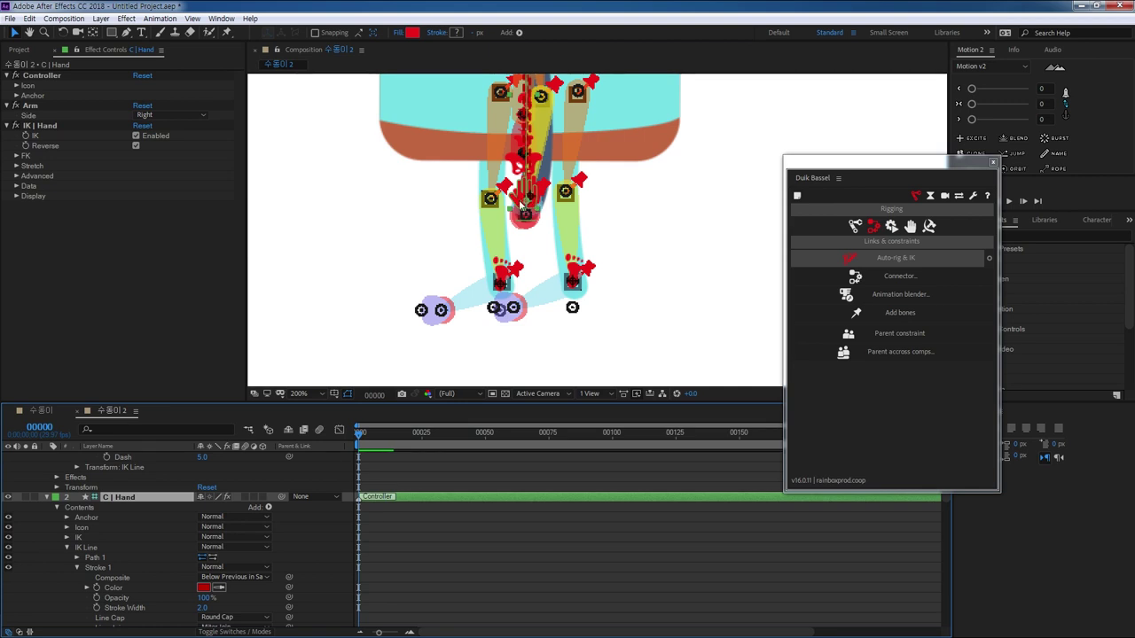
{"action": "left_click_drag", "start_coordinate": [531, 209], "coordinate": [532, 196]}
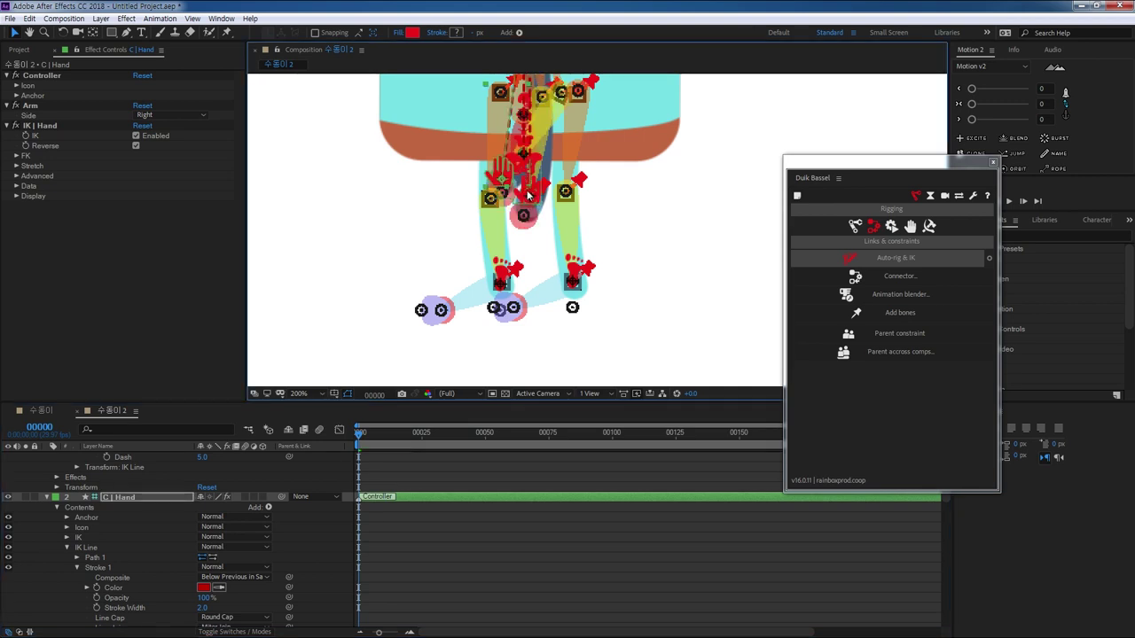
{"action": "scroll", "coordinate": [558, 250], "scroll_direction": "up", "scroll_amount": 4}
{"action": "left_click", "coordinate": [630, 301]}
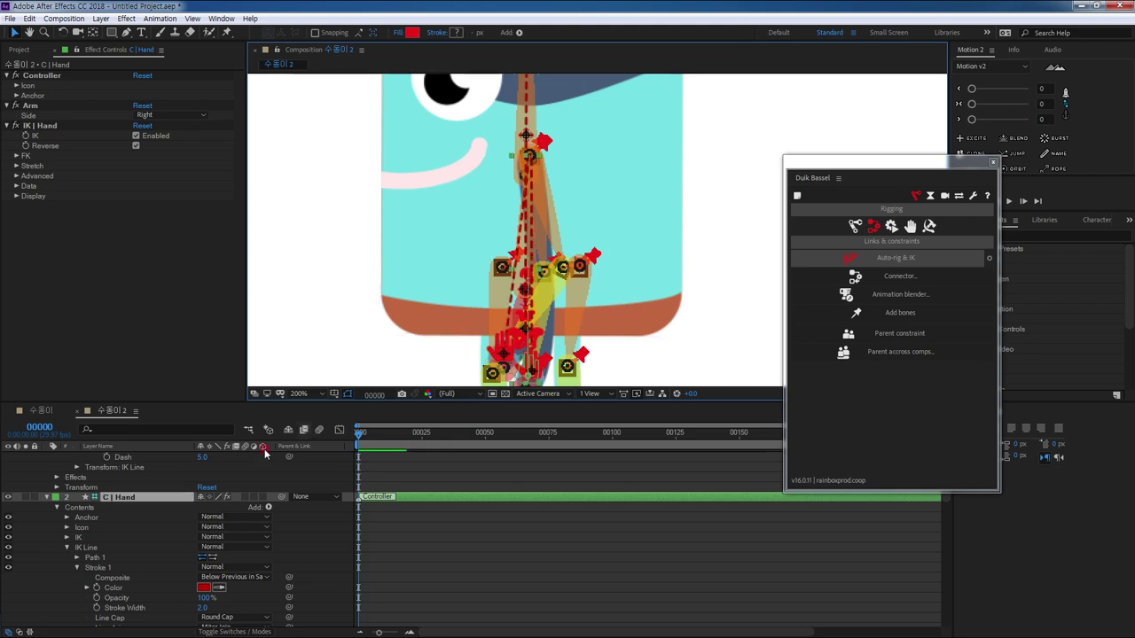
Step: Test the other arm's IK by moving the C | Hand 2 controller, and undo the move
{"action": "scroll", "coordinate": [145, 488], "scroll_direction": "up", "scroll_amount": 3}
{"action": "scroll", "coordinate": [145, 488], "scroll_direction": "up", "scroll_amount": 2}
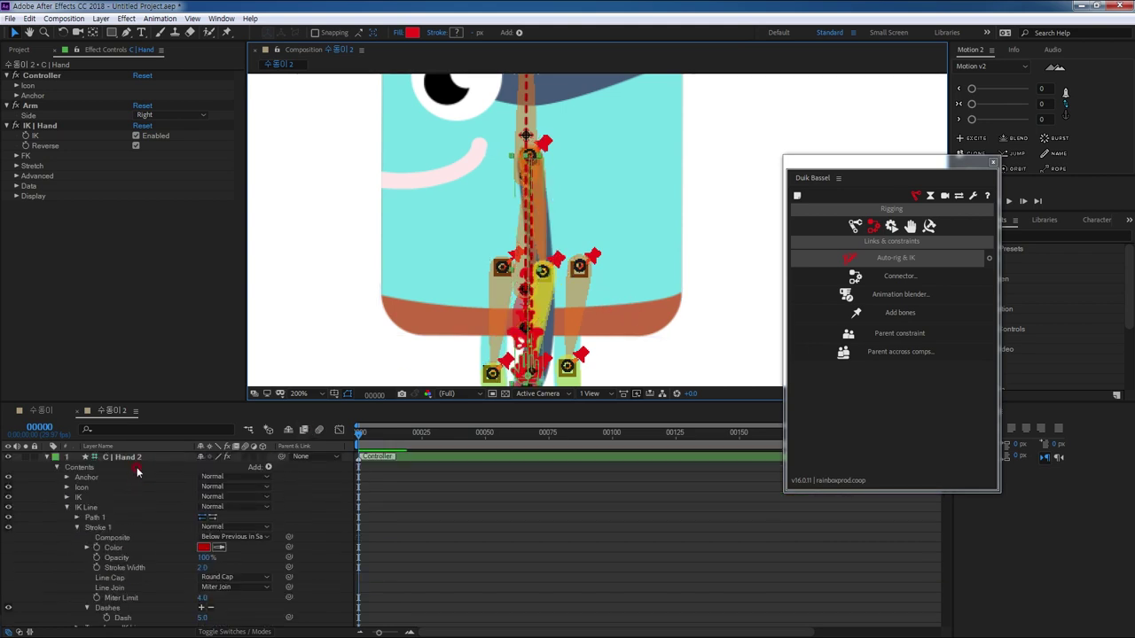
{"action": "left_click", "coordinate": [137, 458]}
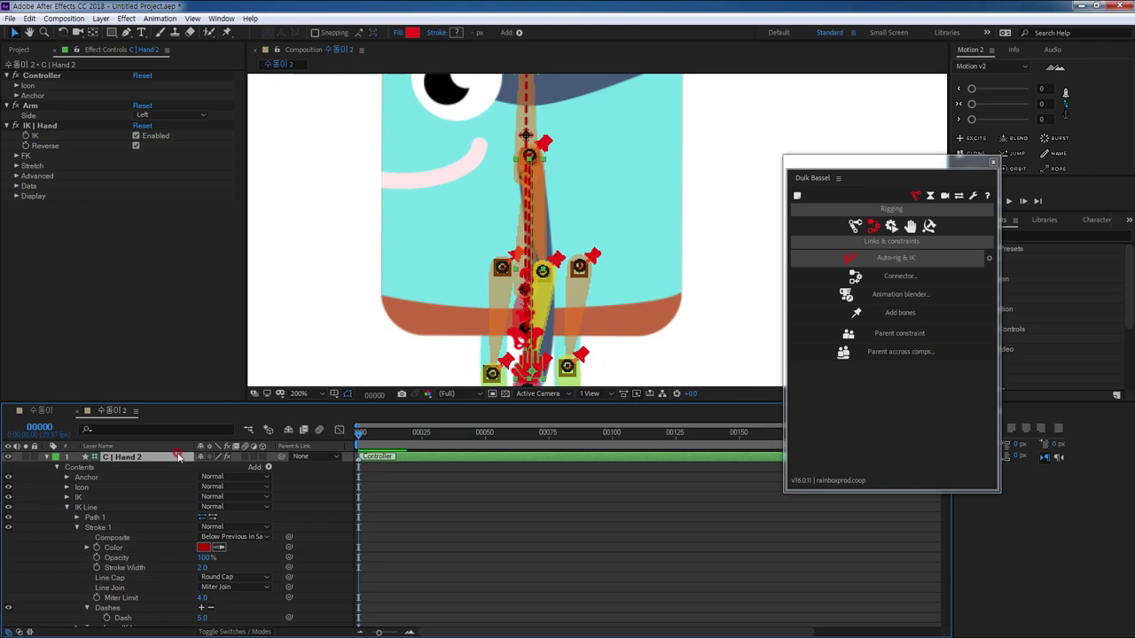
{"action": "left_click_drag", "start_coordinate": [576, 334], "coordinate": [568, 279]}
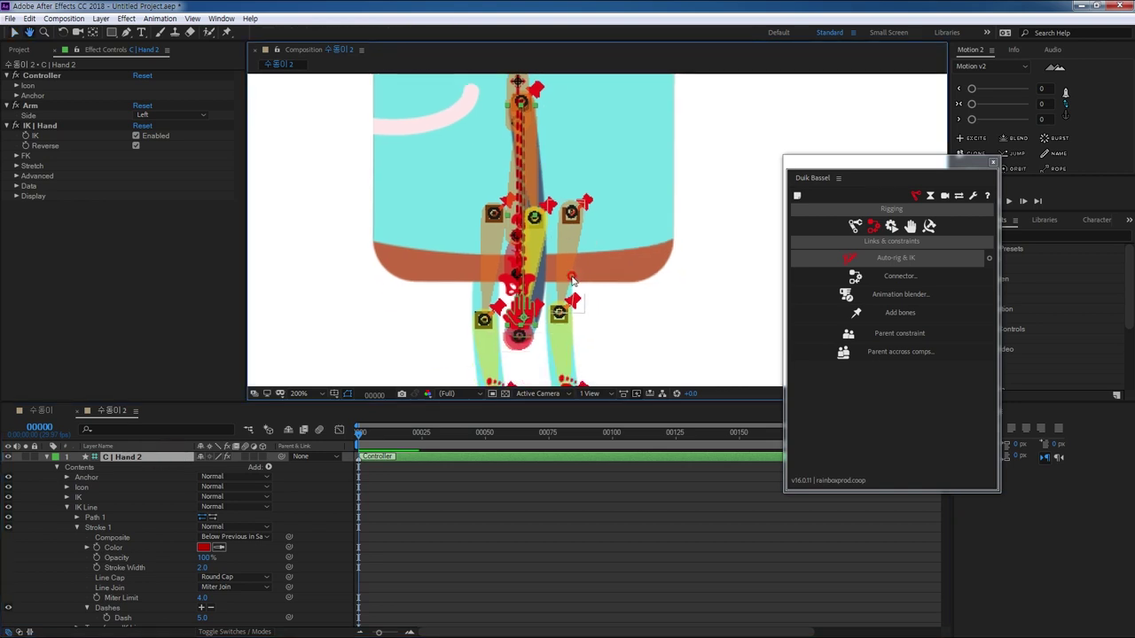
{"action": "left_click_drag", "start_coordinate": [531, 317], "coordinate": [567, 286]}
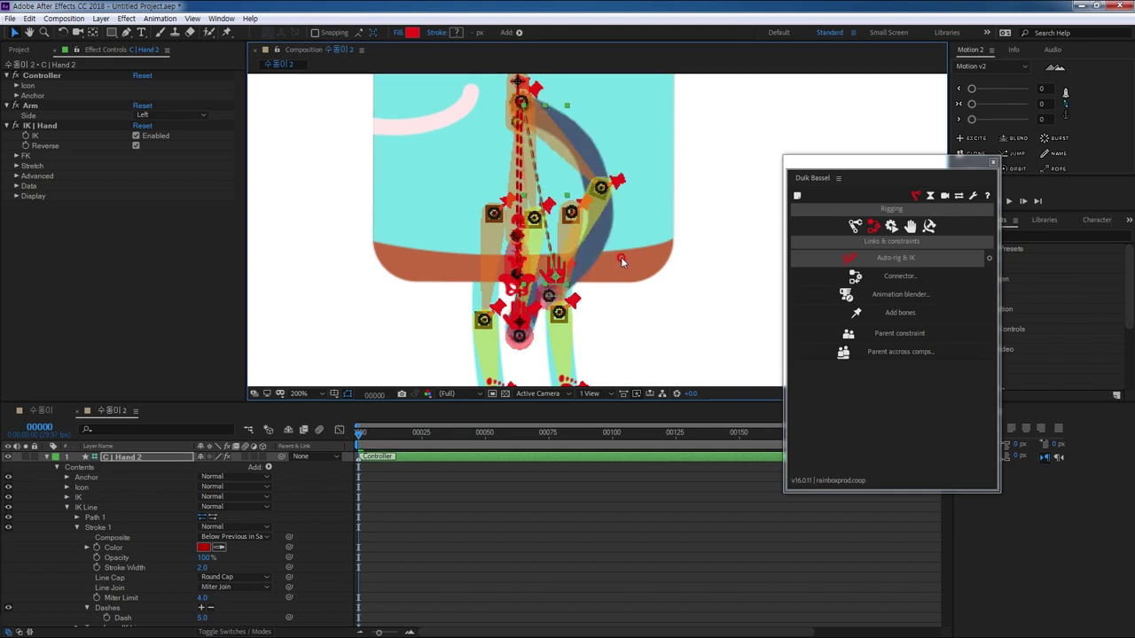
{"action": "key", "text": "ctrl+z"}
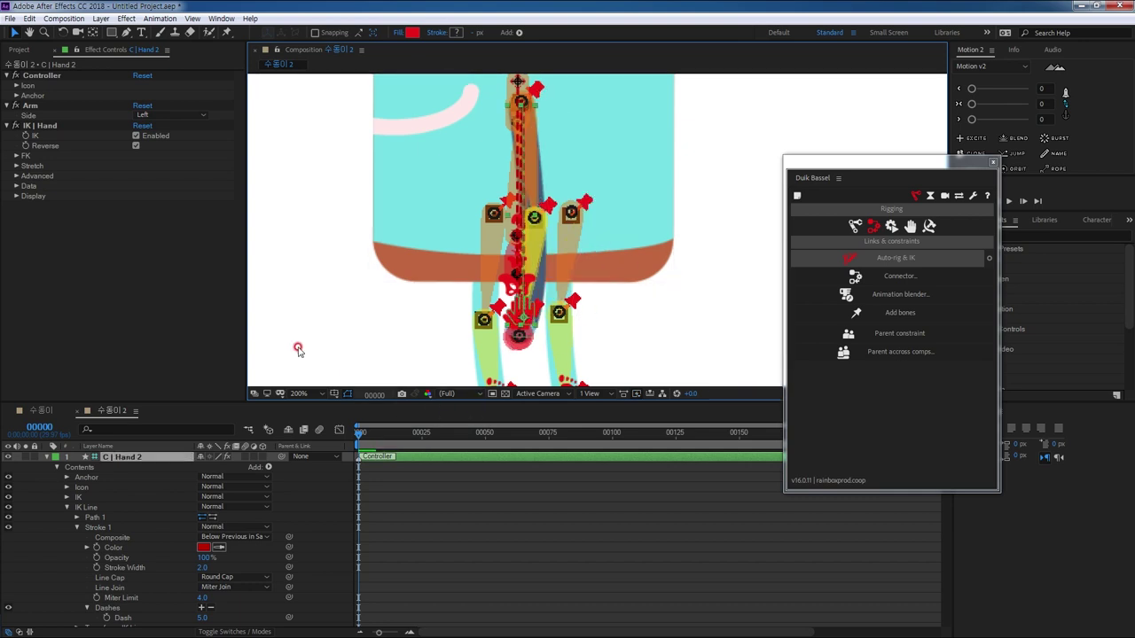
Step: Duplicate the rigged 수동이 2 composition and open the copy, 수동이 3
{"action": "left_click", "coordinate": [27, 50]}
{"action": "left_click", "coordinate": [88, 257]}
{"action": "left_click", "coordinate": [42, 180]}
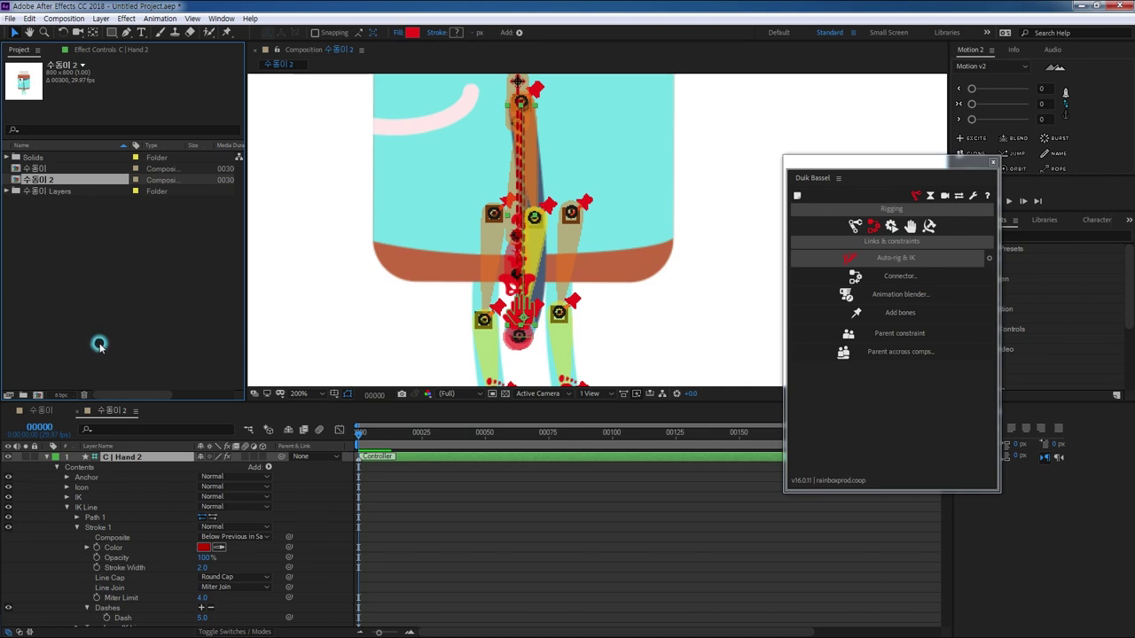
{"action": "key", "text": "ctrl+d"}
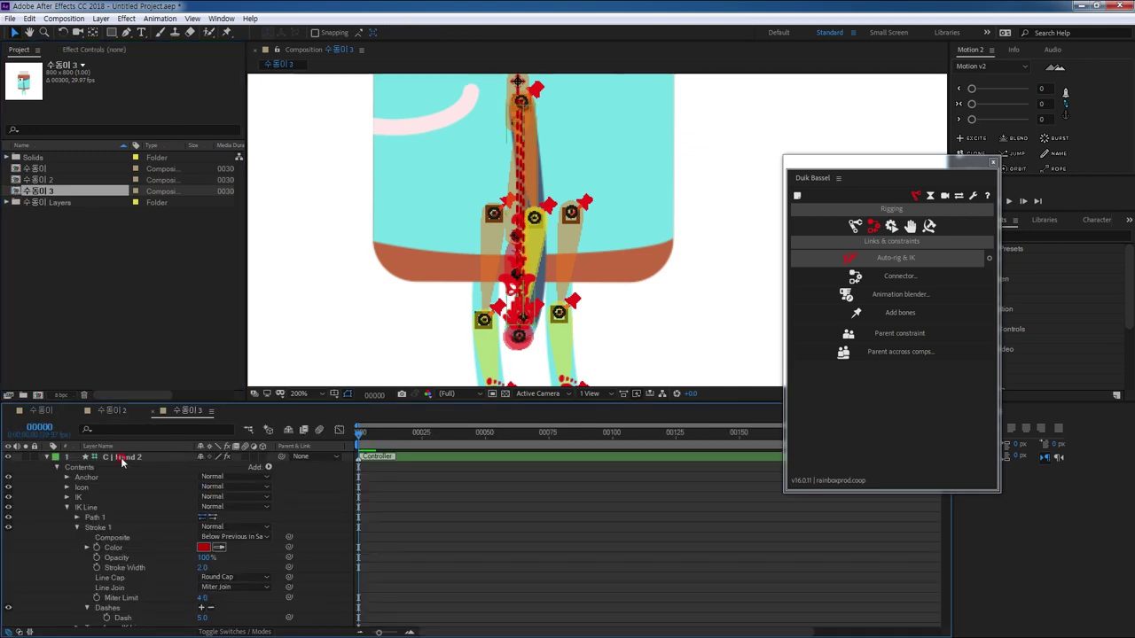
Step: Select all controller layers from C | Hand 2 through C | Body and apply Duik's Walk cycle automation to them
{"action": "left_click", "coordinate": [121, 458]}
{"action": "scroll", "coordinate": [129, 506], "scroll_direction": "down", "scroll_amount": 14}
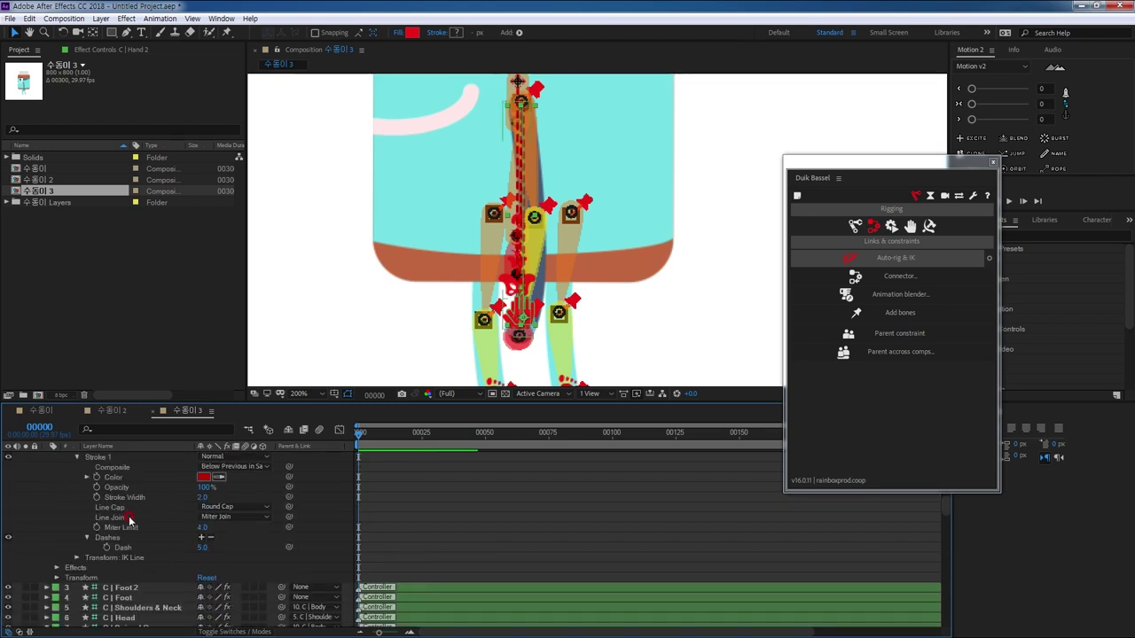
{"action": "scroll", "coordinate": [135, 542], "scroll_direction": "down", "scroll_amount": 5}
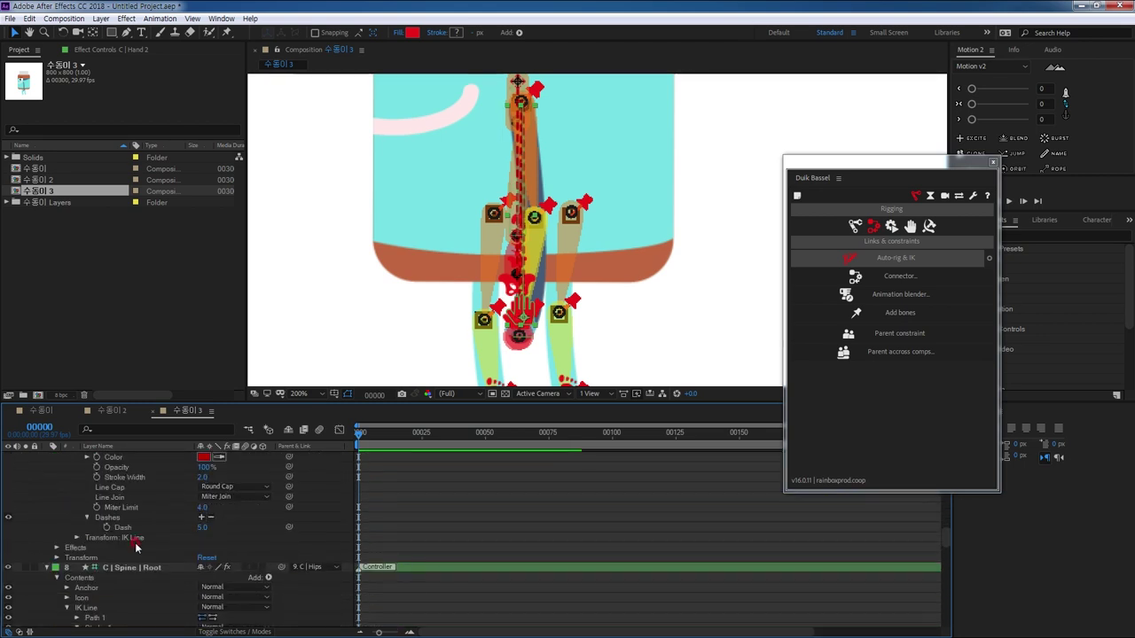
{"action": "left_click", "coordinate": [118, 577]}
{"action": "left_click", "coordinate": [118, 587], "text": "shift"}
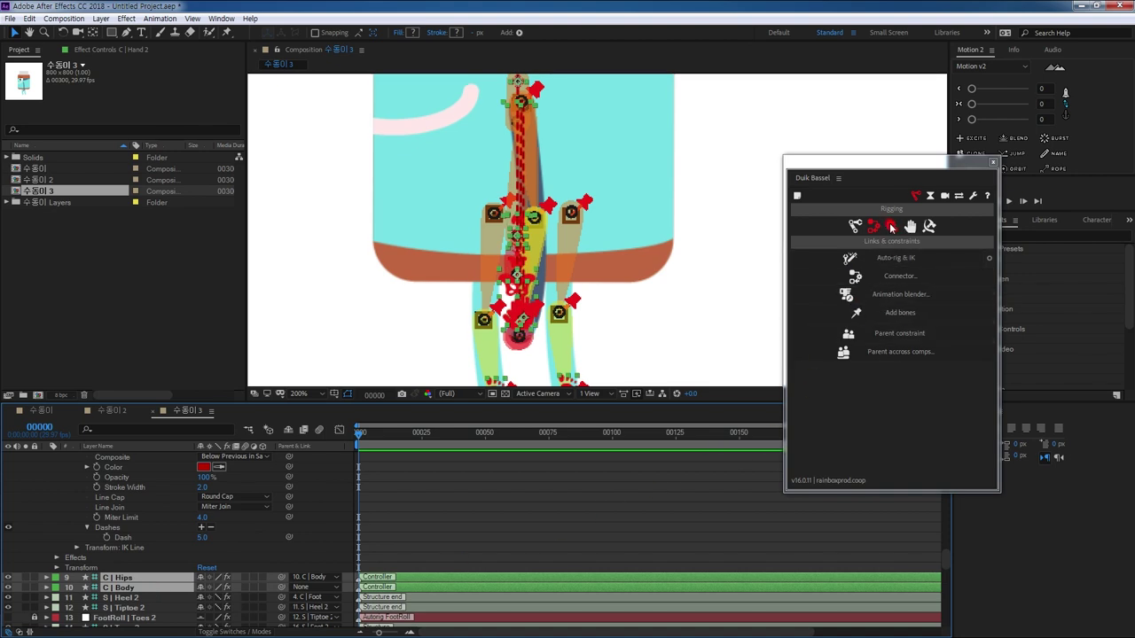
{"action": "left_click", "coordinate": [891, 227]}
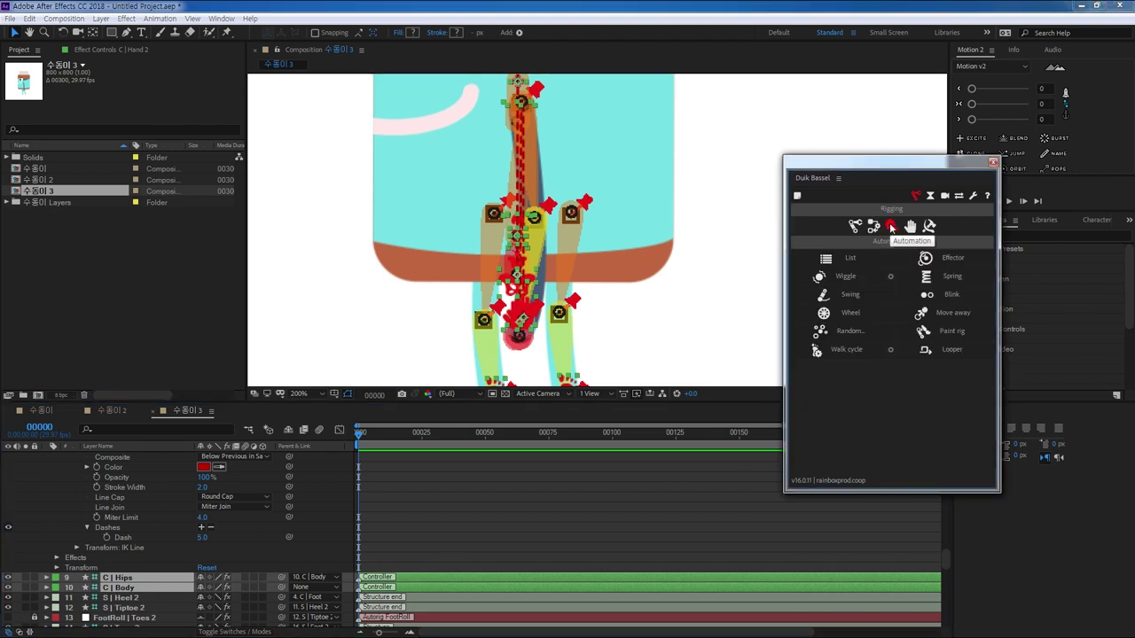
{"action": "left_click", "coordinate": [851, 407]}
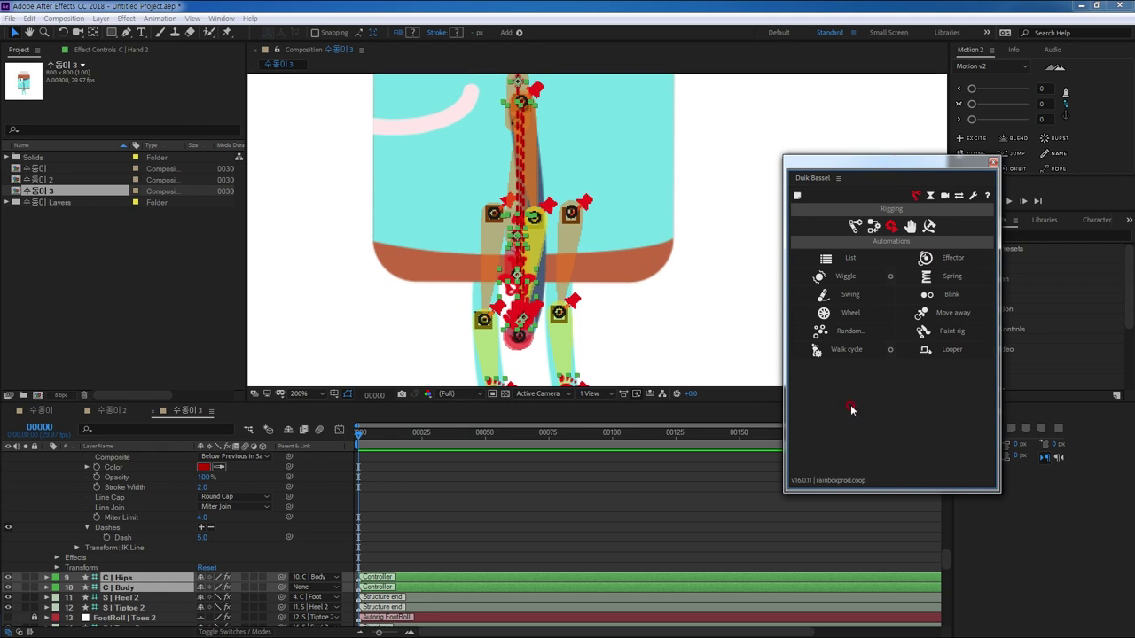
{"action": "left_click", "coordinate": [847, 350]}
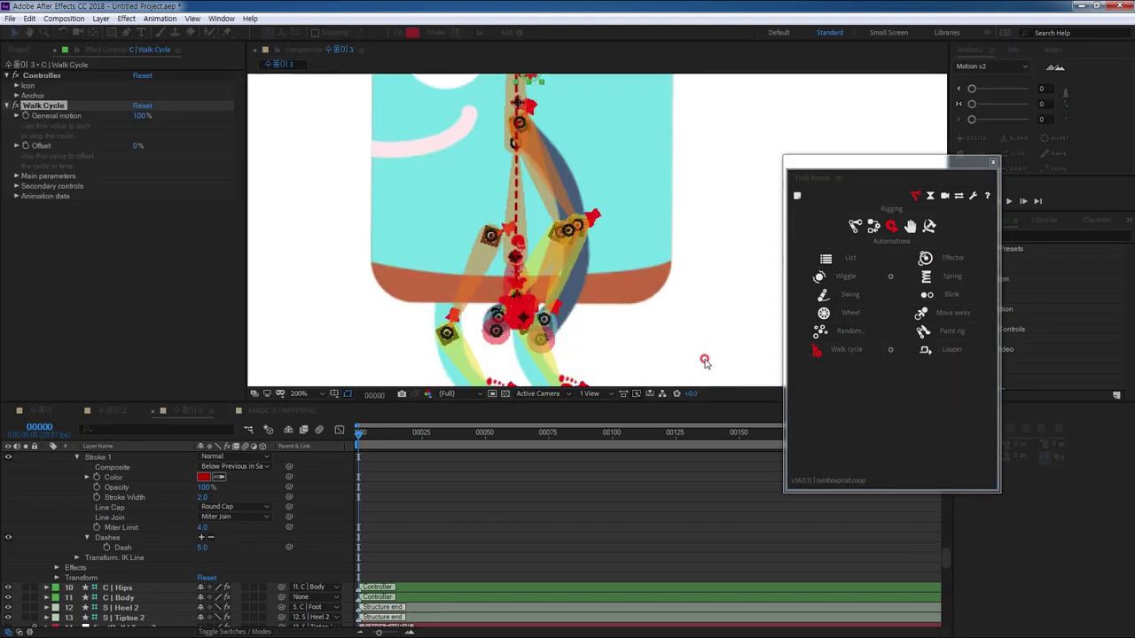
Step: Play a preview of the character's walk cycle in the 수동이 3 composition and stop it
{"action": "left_click", "coordinate": [379, 427]}
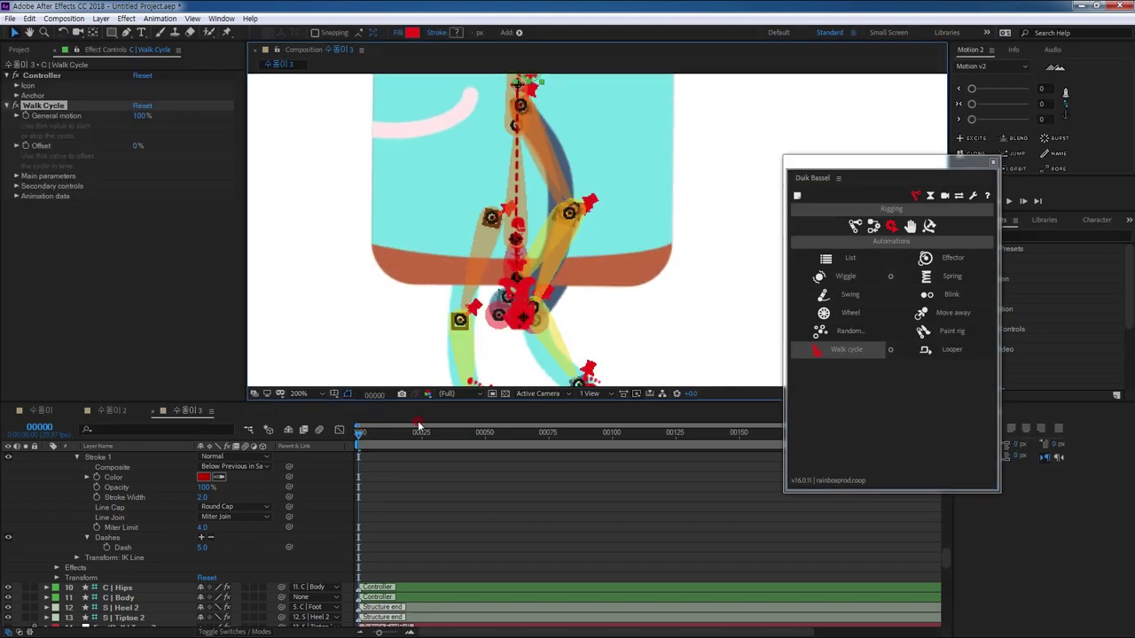
{"action": "scroll", "coordinate": [676, 327], "scroll_direction": "down", "scroll_amount": 4}
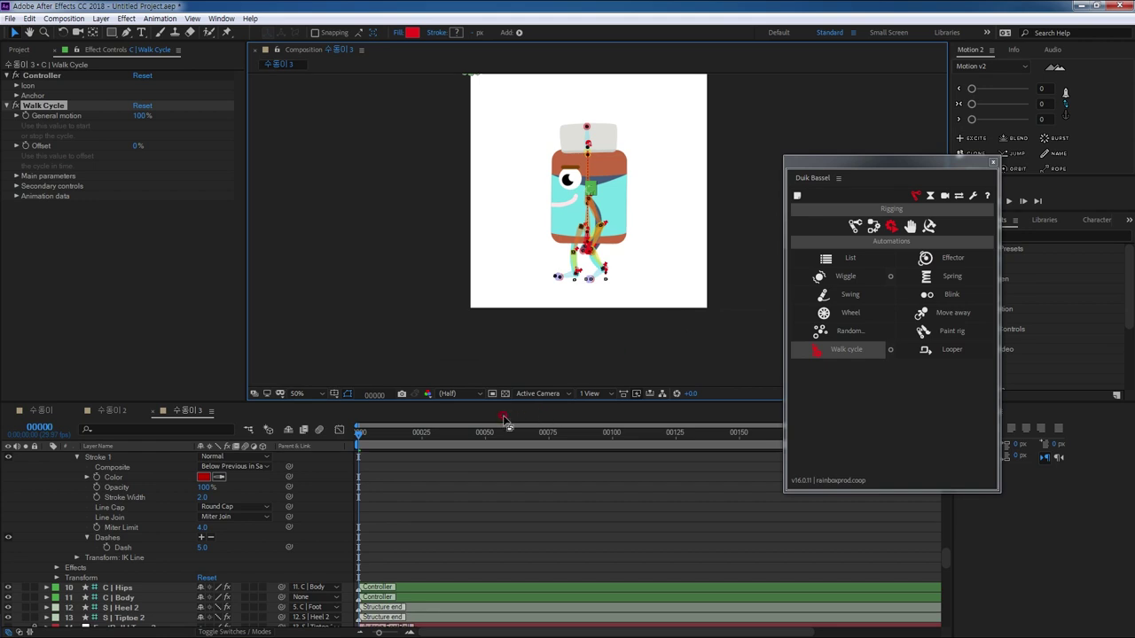
{"action": "left_click", "coordinate": [434, 499]}
{"action": "left_click", "coordinate": [436, 444]}
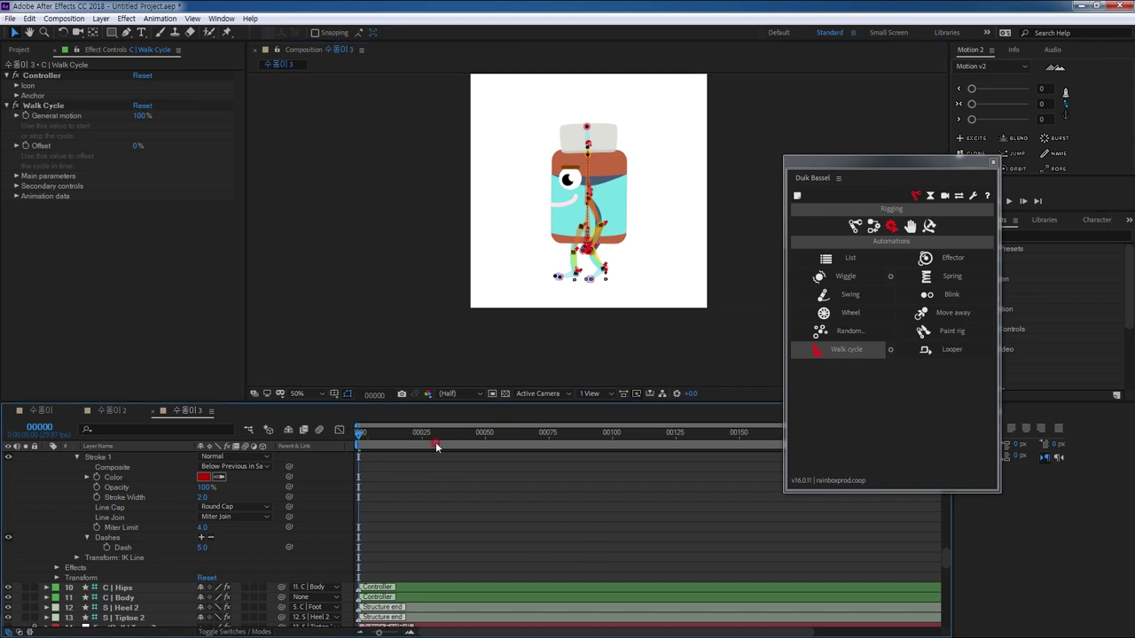
{"action": "left_click", "coordinate": [490, 488]}
{"action": "key", "text": "space"}
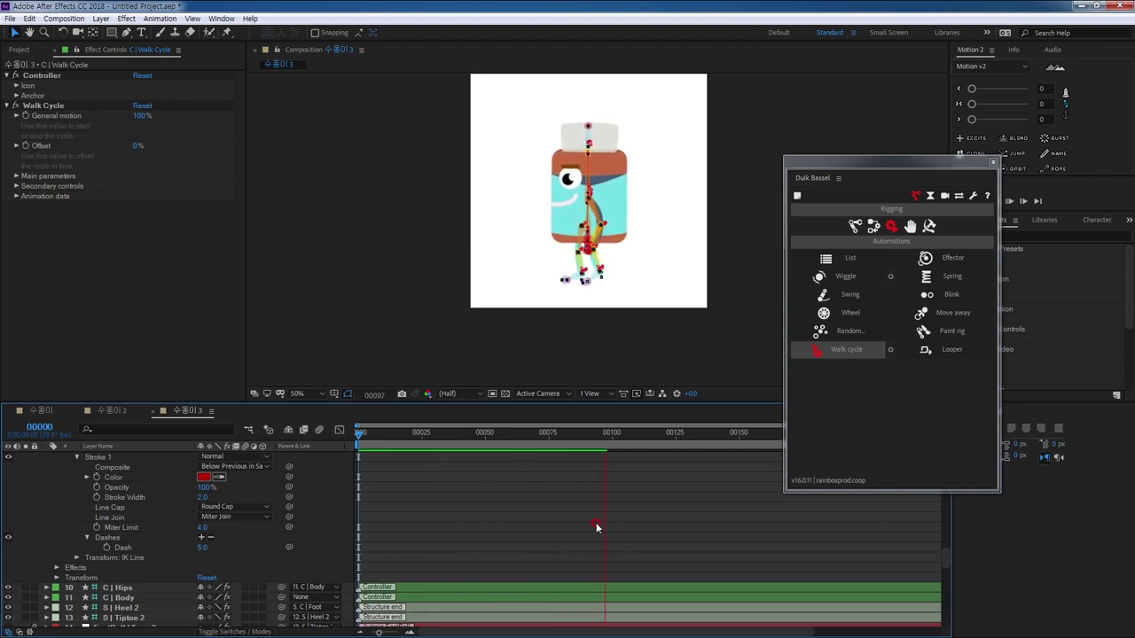
{"action": "left_click", "coordinate": [594, 474]}
Step: Select the C | Walk Cycle controller layer in the 수동이 3 composition and examine its effect settings
{"action": "left_click_drag", "start_coordinate": [626, 296], "coordinate": [599, 268]}
{"action": "scroll", "coordinate": [611, 324], "scroll_direction": "up", "scroll_amount": 1}
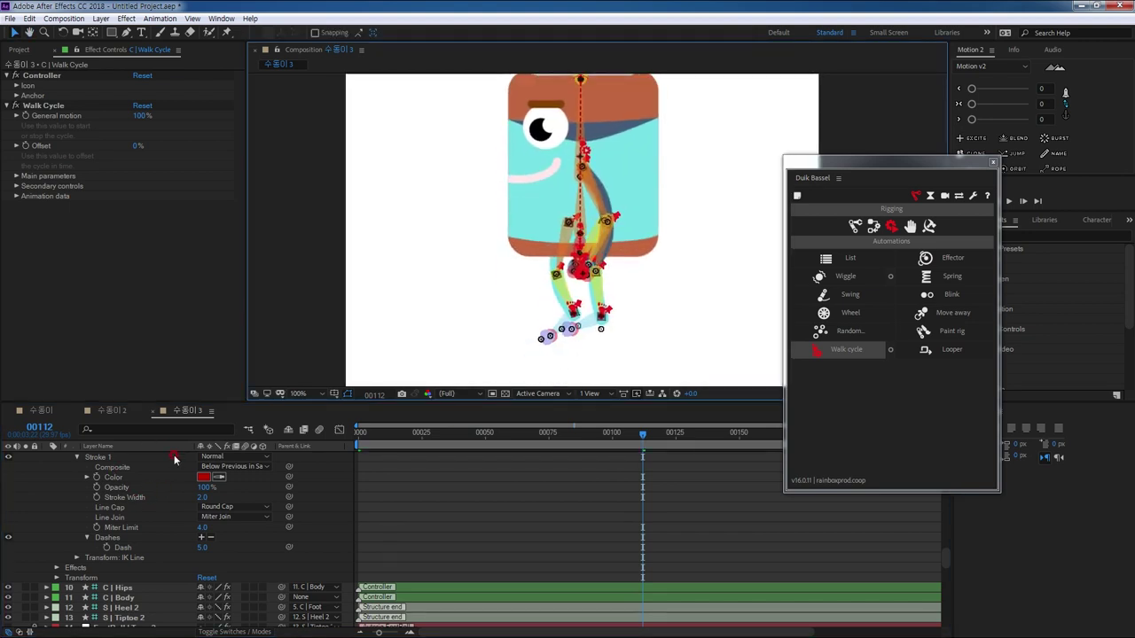
{"action": "scroll", "coordinate": [142, 487], "scroll_direction": "up", "scroll_amount": 10}
{"action": "scroll", "coordinate": [128, 483], "scroll_direction": "up", "scroll_amount": 4}
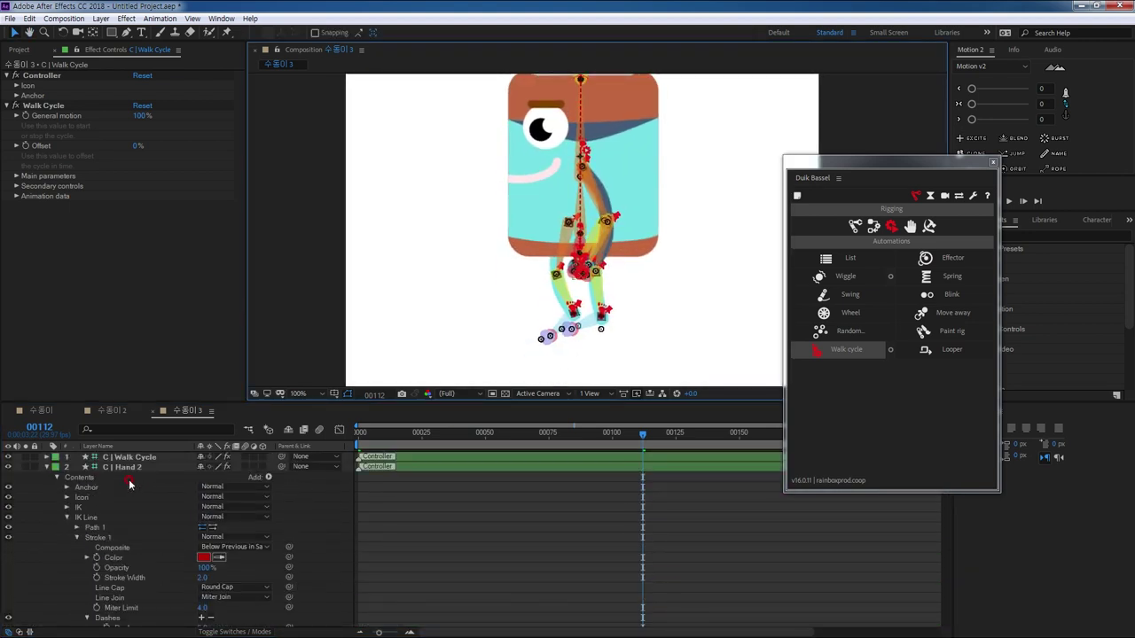
{"action": "left_click", "coordinate": [147, 458]}
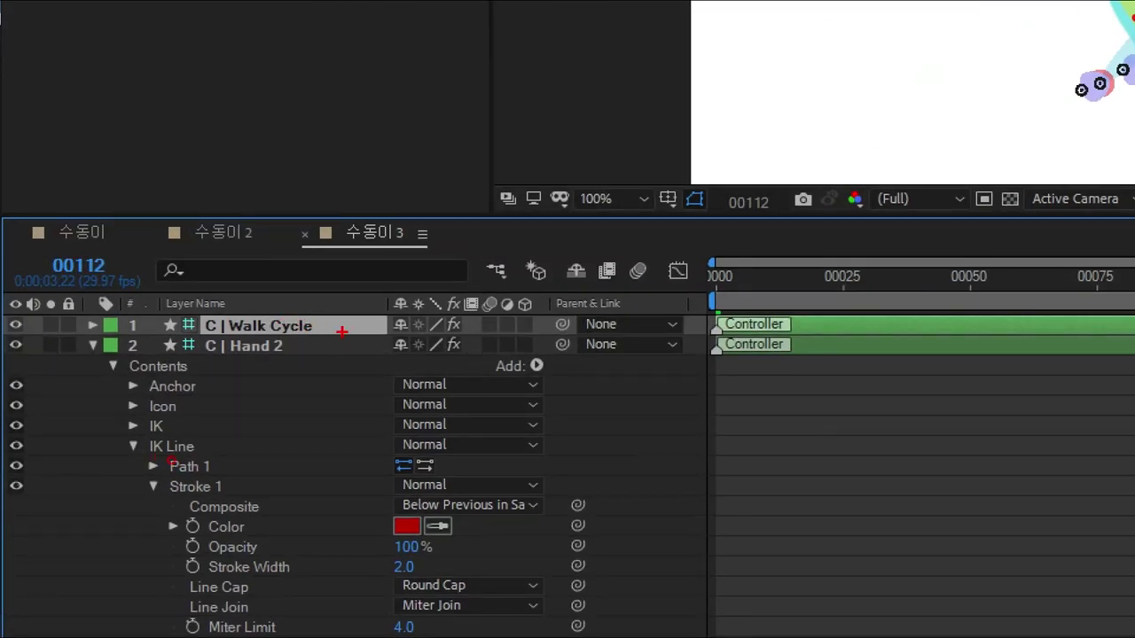
{"action": "mouse_move", "coordinate": [327, 332]}
{"action": "left_mouse_down"}
{"action": "mouse_move", "coordinate": [191, 322]}
{"action": "mouse_move", "coordinate": [180, 294]}
{"action": "mouse_move", "coordinate": [306, 293]}
{"action": "mouse_move", "coordinate": [313, 332]}
{"action": "left_mouse_up"}
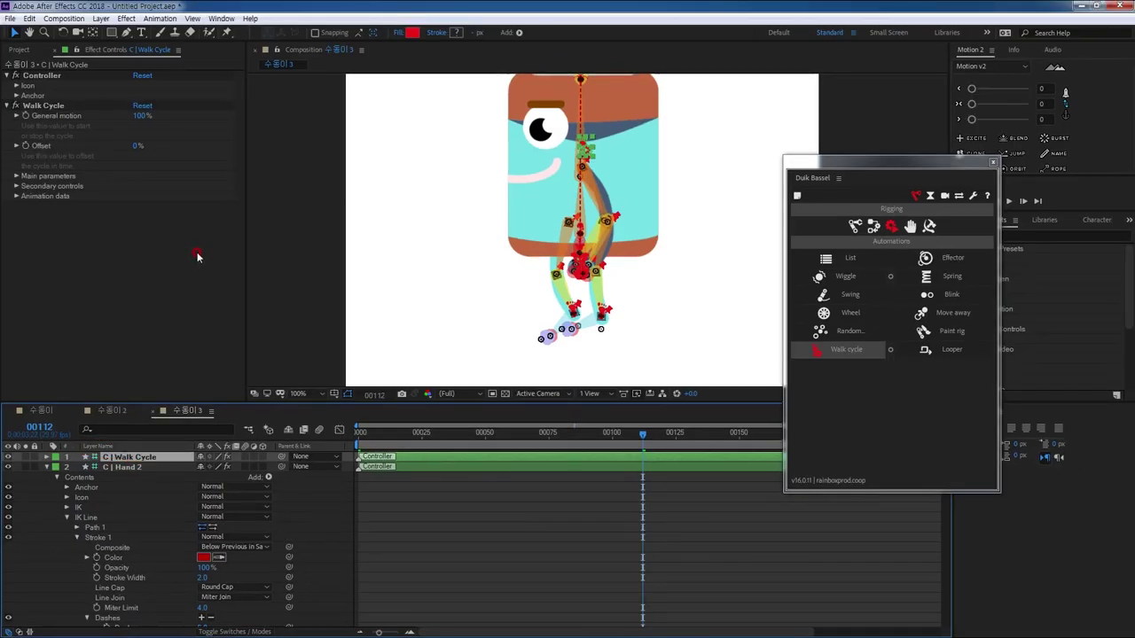
Step: Duplicate the 수동이 3 composition and open the copy, 수동이 4
{"action": "left_click", "coordinate": [27, 49]}
{"action": "left_click", "coordinate": [110, 282]}
{"action": "left_click", "coordinate": [46, 191]}
{"action": "key", "text": "ctrl+d"}
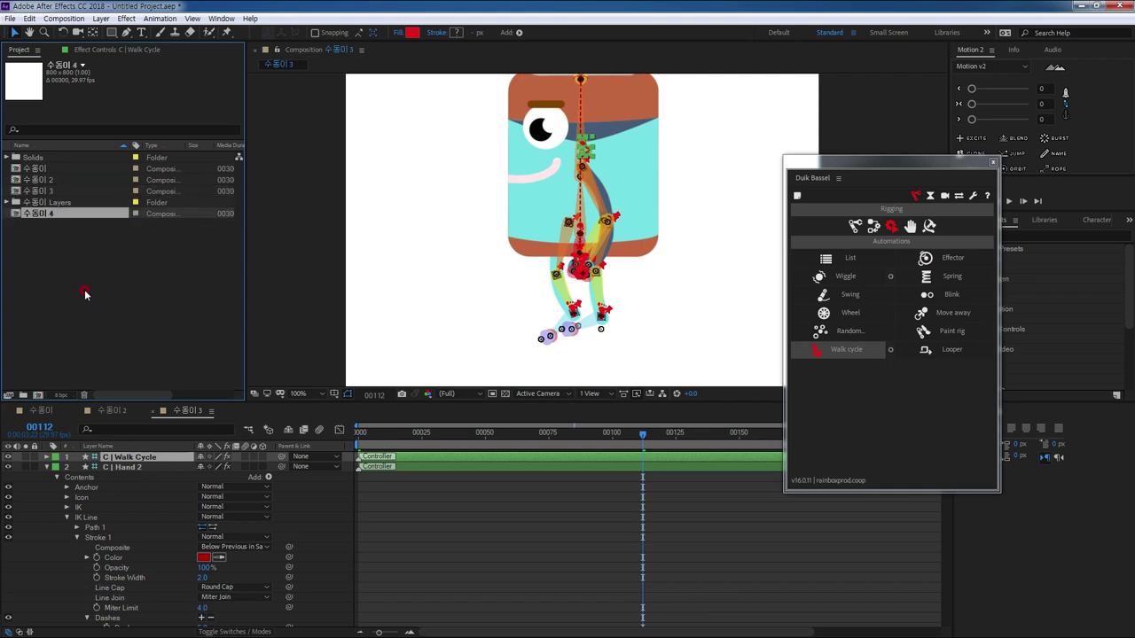
{"action": "double_click", "coordinate": [16, 203]}
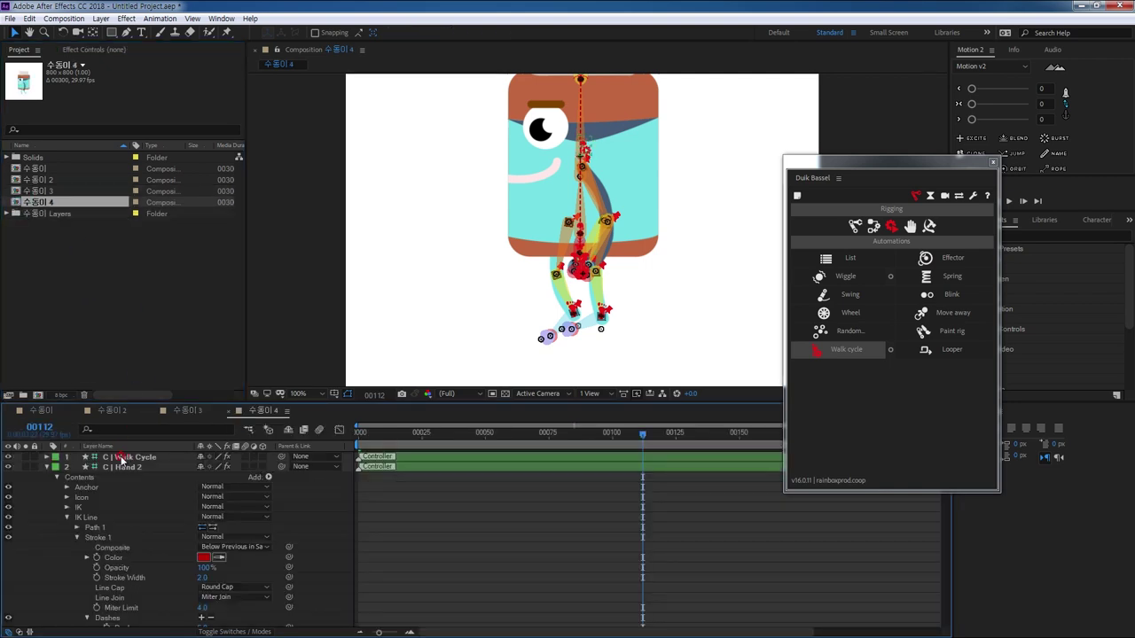
Step: Set the Walk Cycle effect's General motion to 150% on the C | Walk Cycle layer and preview the walk from the start
{"action": "left_click", "coordinate": [133, 50]}
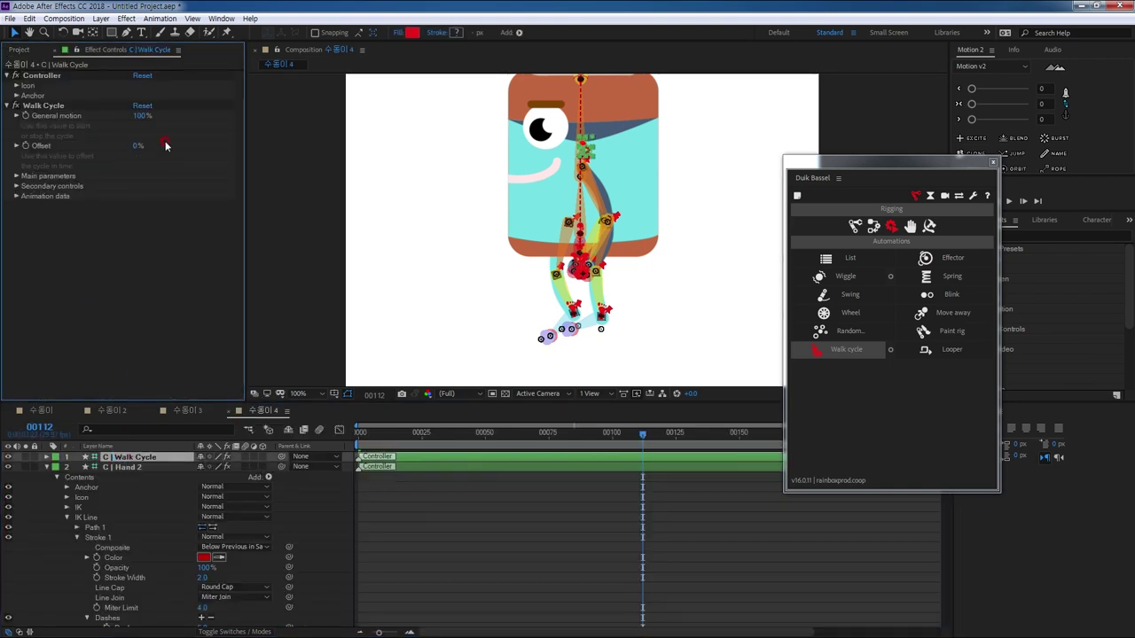
{"action": "left_click_drag", "start_coordinate": [589, 291], "coordinate": [604, 346]}
{"action": "scroll", "coordinate": [644, 316], "scroll_direction": "down", "scroll_amount": 1}
{"action": "scroll", "coordinate": [587, 281], "scroll_direction": "up", "scroll_amount": 1}
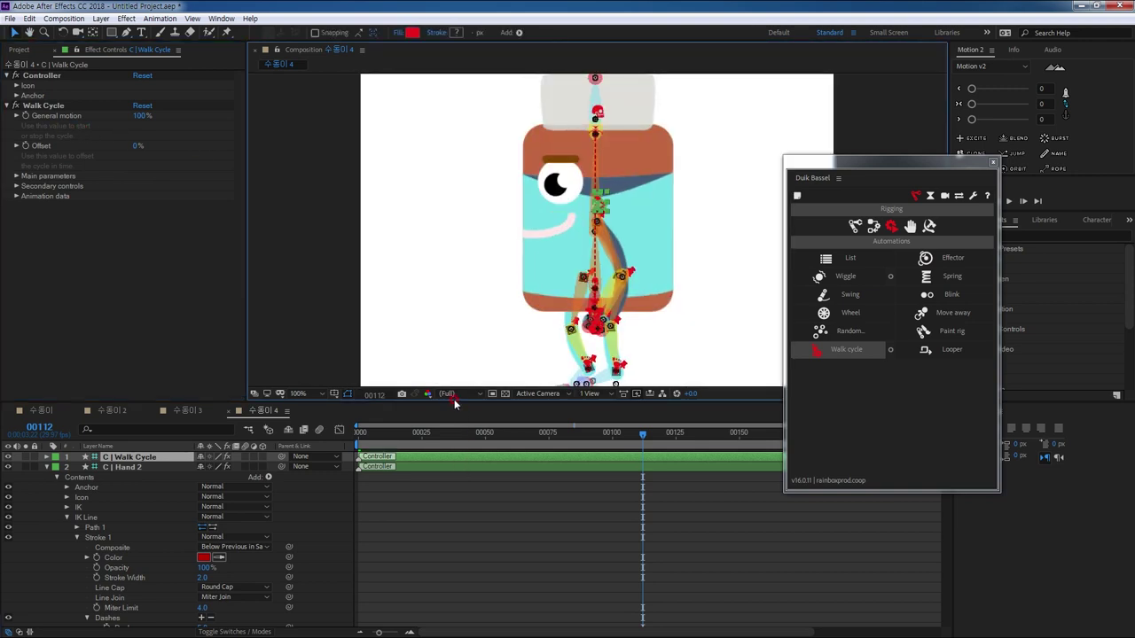
{"action": "left_click", "coordinate": [48, 105]}
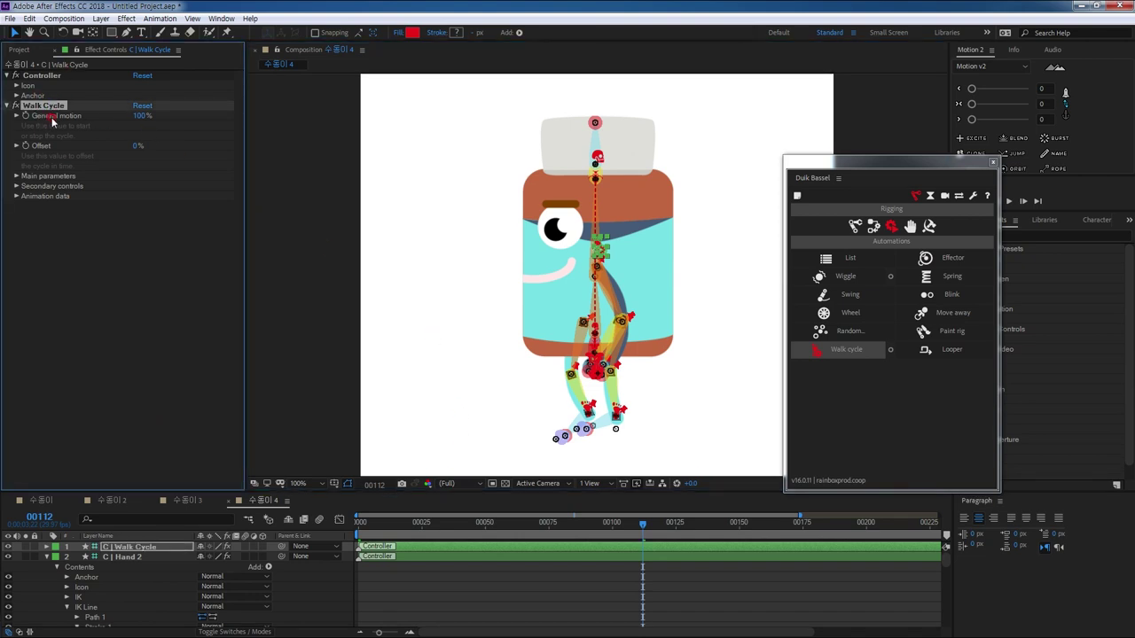
{"action": "left_click", "coordinate": [140, 116]}
{"action": "left_click", "coordinate": [198, 144]}
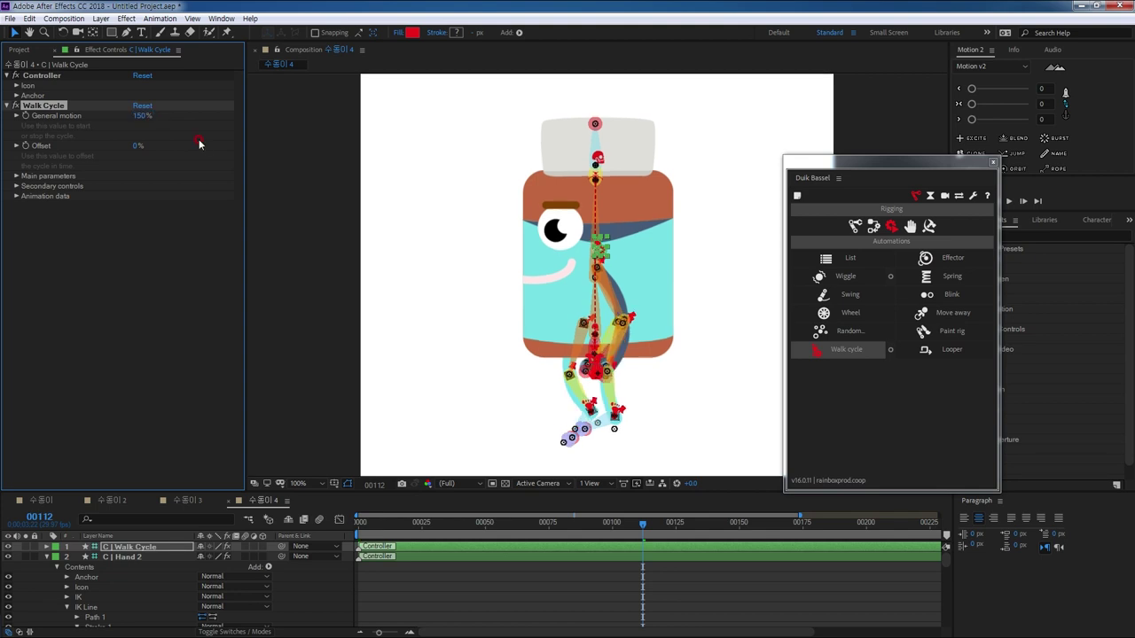
{"action": "left_click", "coordinate": [361, 523]}
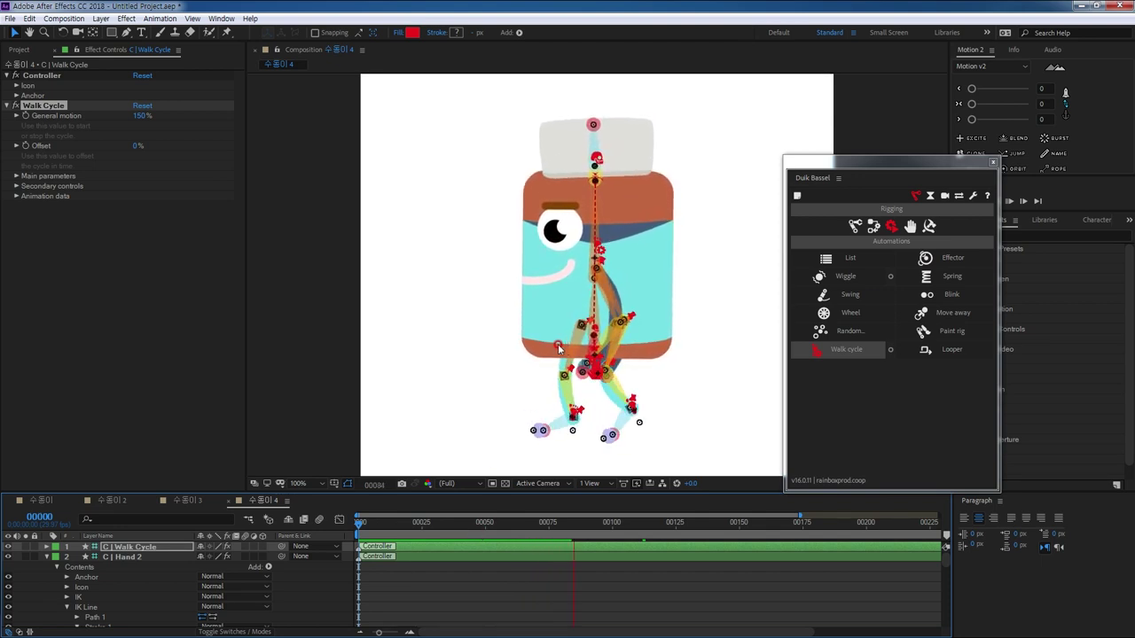
{"action": "key", "text": "space"}
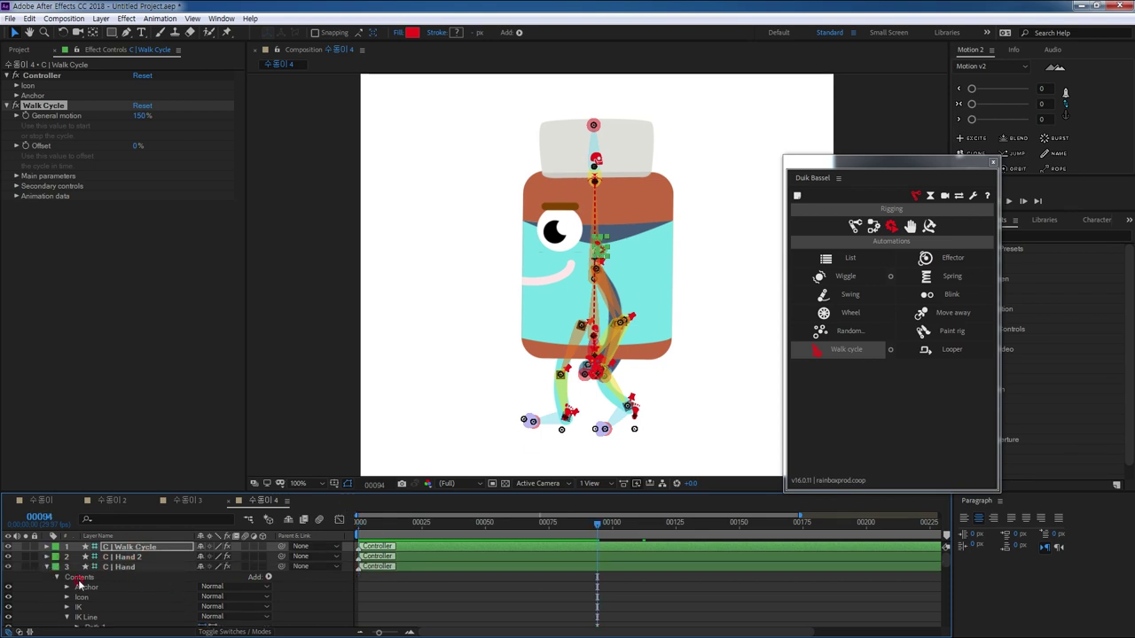
Step: Collapse the expanded properties of the C | Hand 2 and C | Spine | Curve controller layers in an enlarged timeline
{"action": "left_click", "coordinate": [46, 557]}
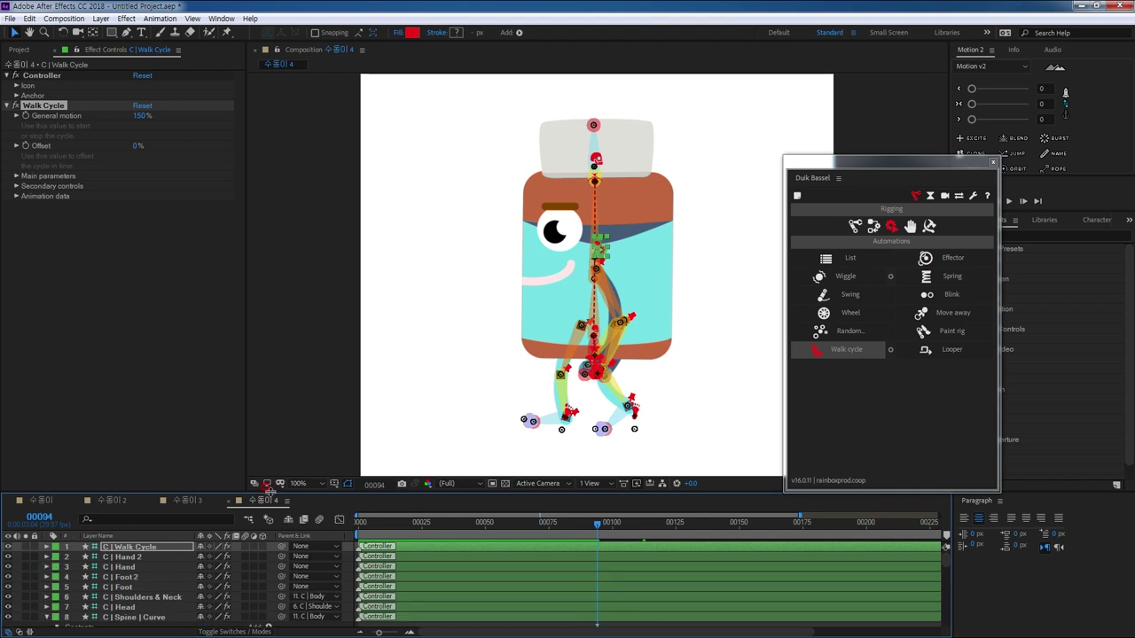
{"action": "left_click_drag", "start_coordinate": [267, 492], "coordinate": [265, 311]}
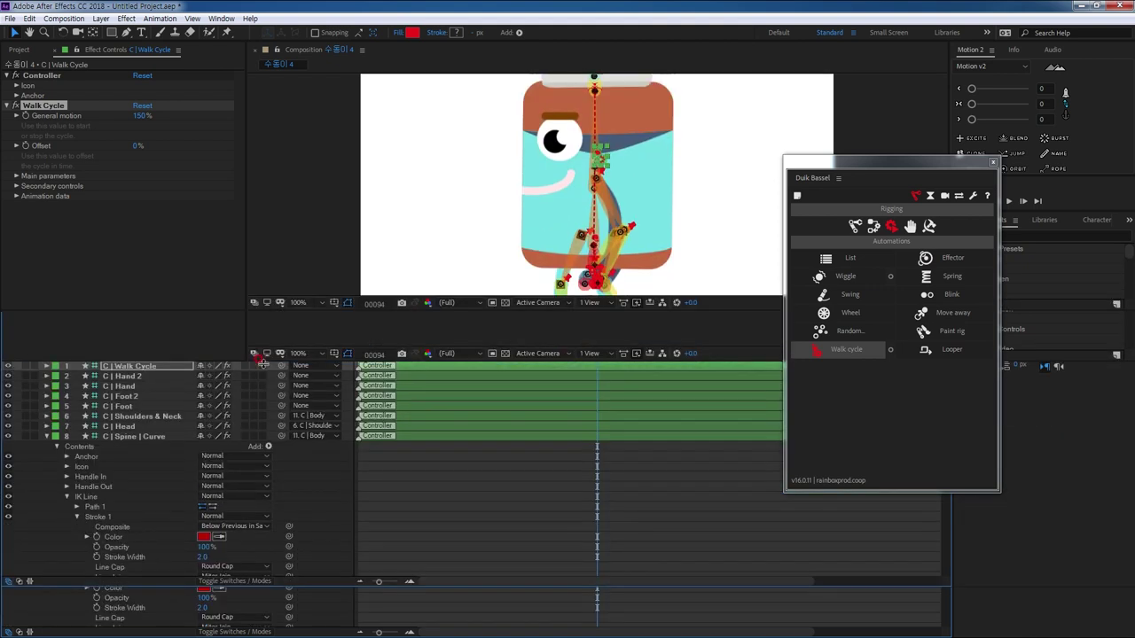
{"action": "left_click", "coordinate": [47, 436]}
Step: Solo the character's artwork layers from 눈썹 through 오른다리 and preview the walk without the rig overlays
{"action": "scroll", "coordinate": [106, 452], "scroll_direction": "down", "scroll_amount": 10}
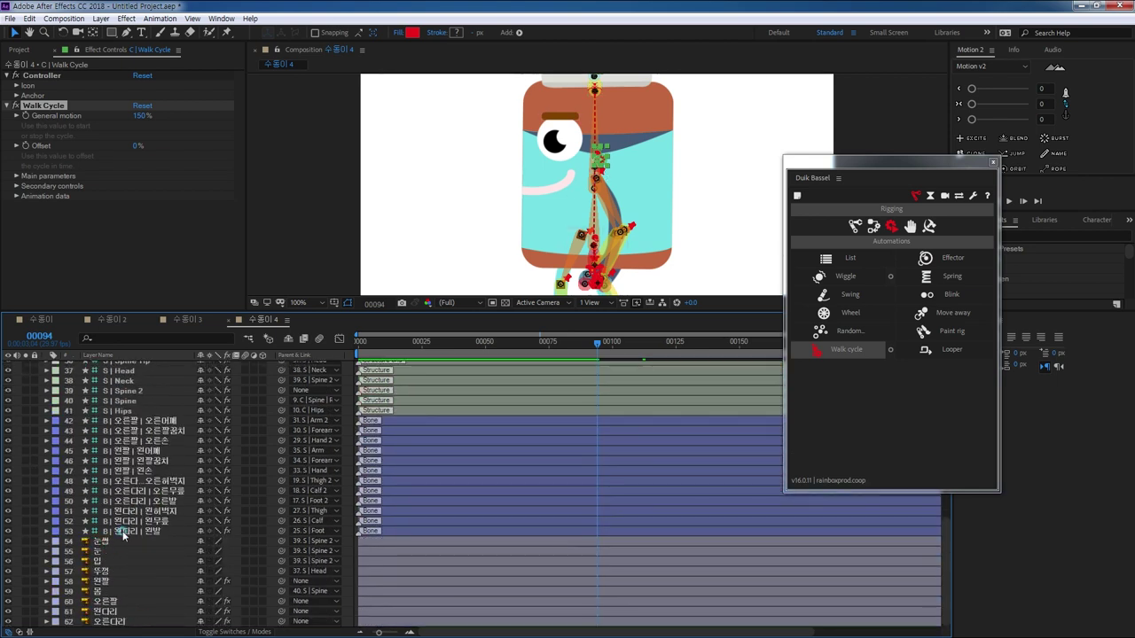
{"action": "left_click", "coordinate": [128, 531]}
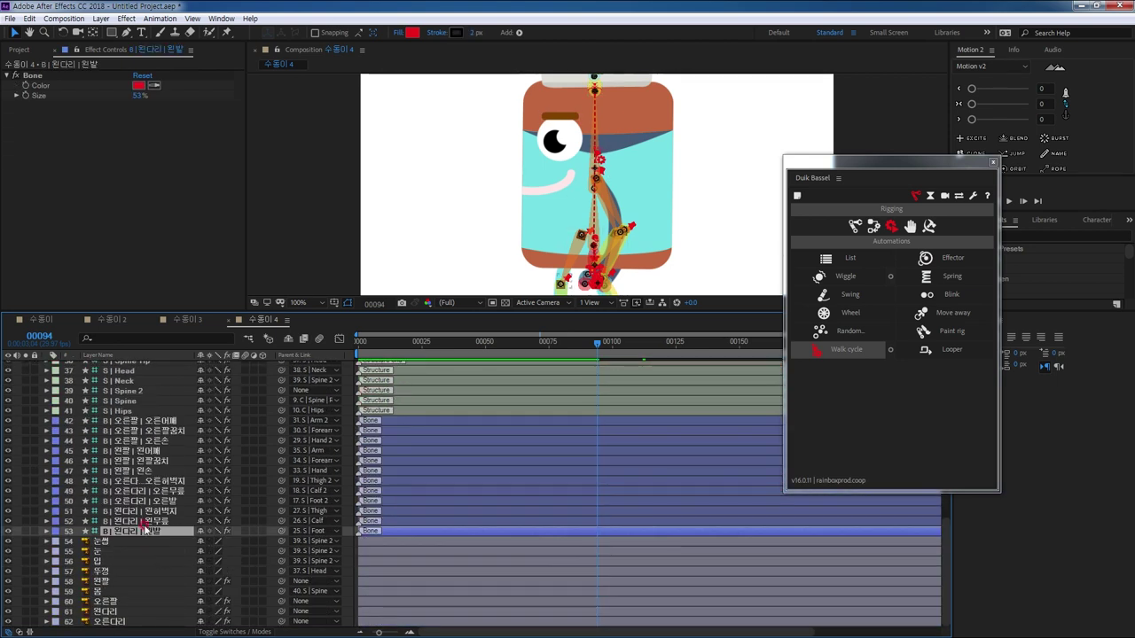
{"action": "left_click", "coordinate": [114, 542]}
{"action": "left_click", "coordinate": [111, 620], "text": "shift"}
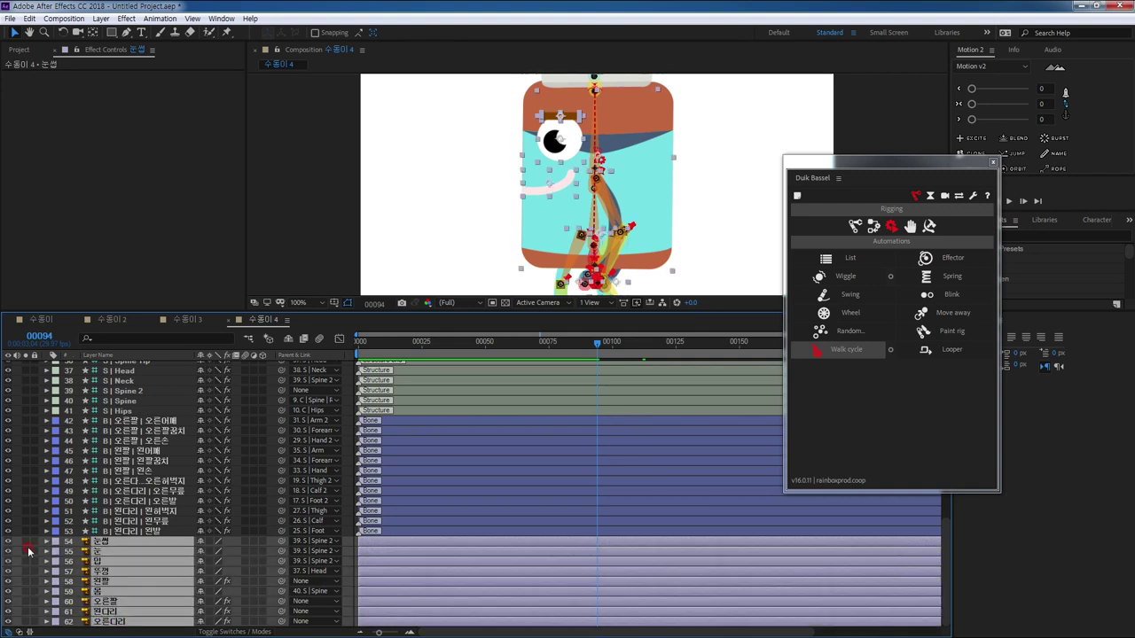
{"action": "left_click_drag", "start_coordinate": [435, 309], "coordinate": [458, 515]}
{"action": "left_click", "coordinate": [406, 426]}
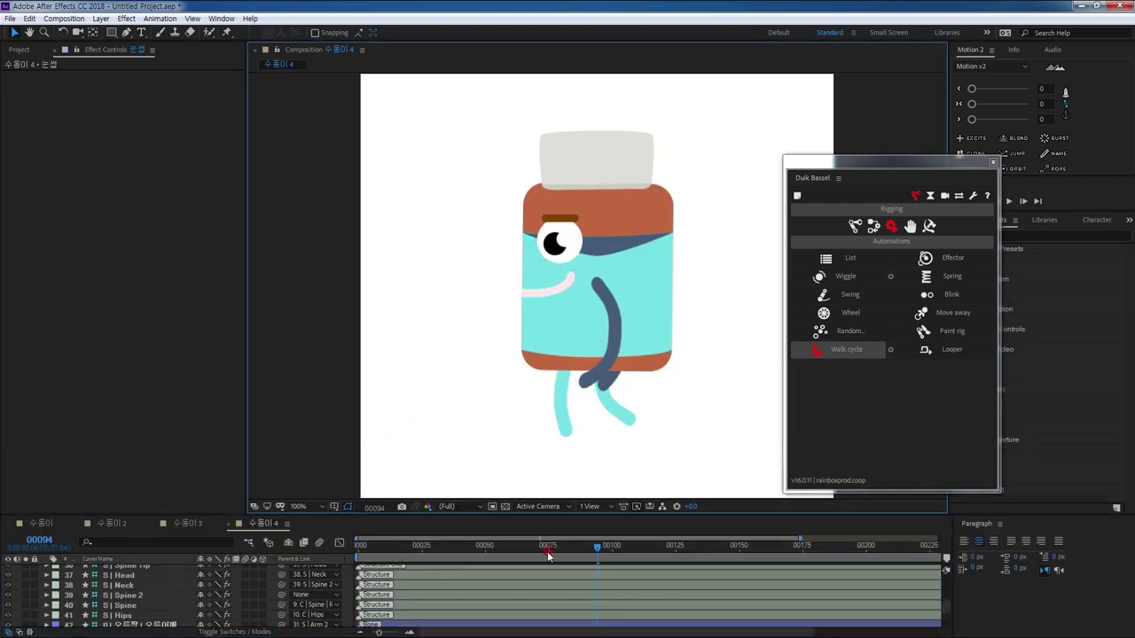
{"action": "key", "text": "space"}
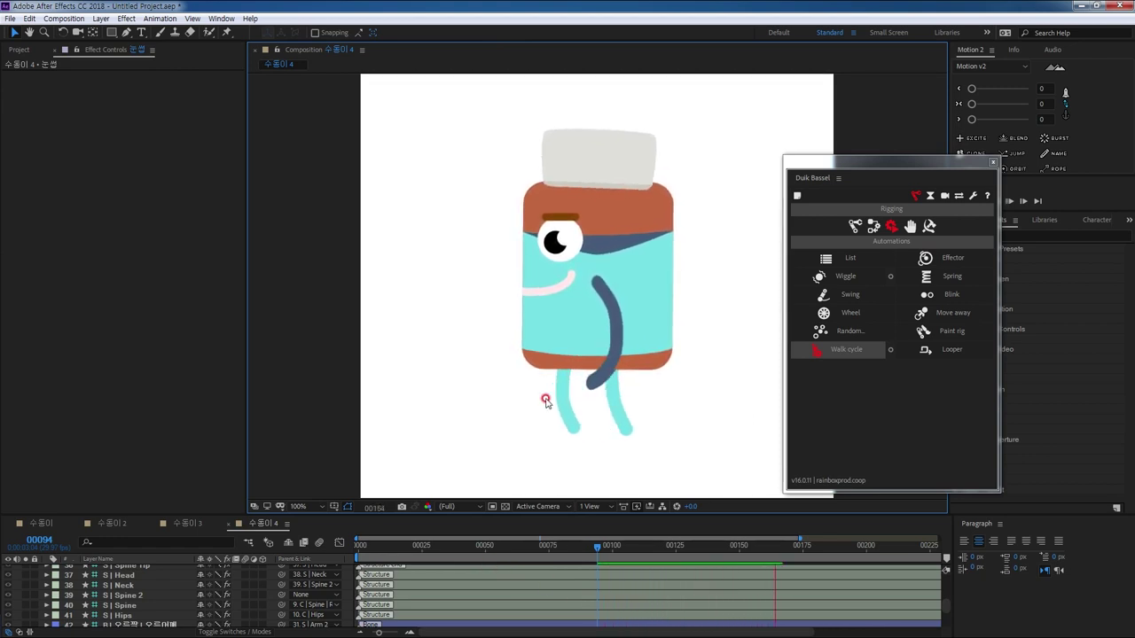
{"action": "key", "text": "space"}
Step: Set the character's Height to 140 cm in the main parameters of the C | Walk Cycle layer's Walk Cycle effect
{"action": "scroll", "coordinate": [461, 583], "scroll_direction": "up", "scroll_amount": 8}
{"action": "scroll", "coordinate": [450, 608], "scroll_direction": "up", "scroll_amount": 4}
{"action": "left_click", "coordinate": [142, 571]}
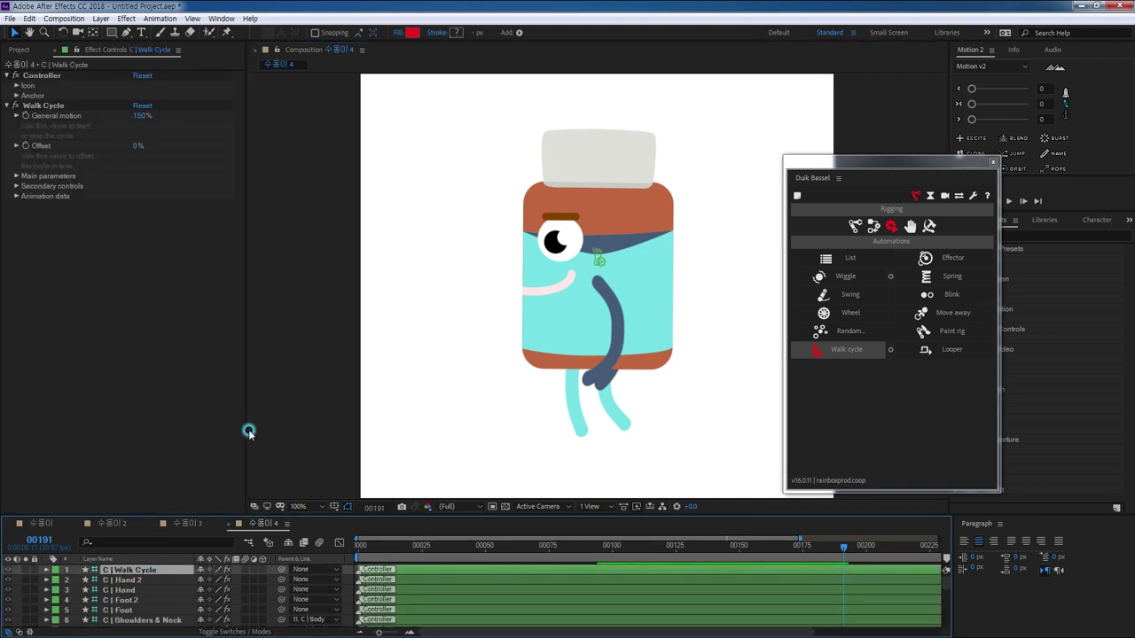
{"action": "left_click", "coordinate": [18, 176]}
{"action": "left_click", "coordinate": [27, 207]}
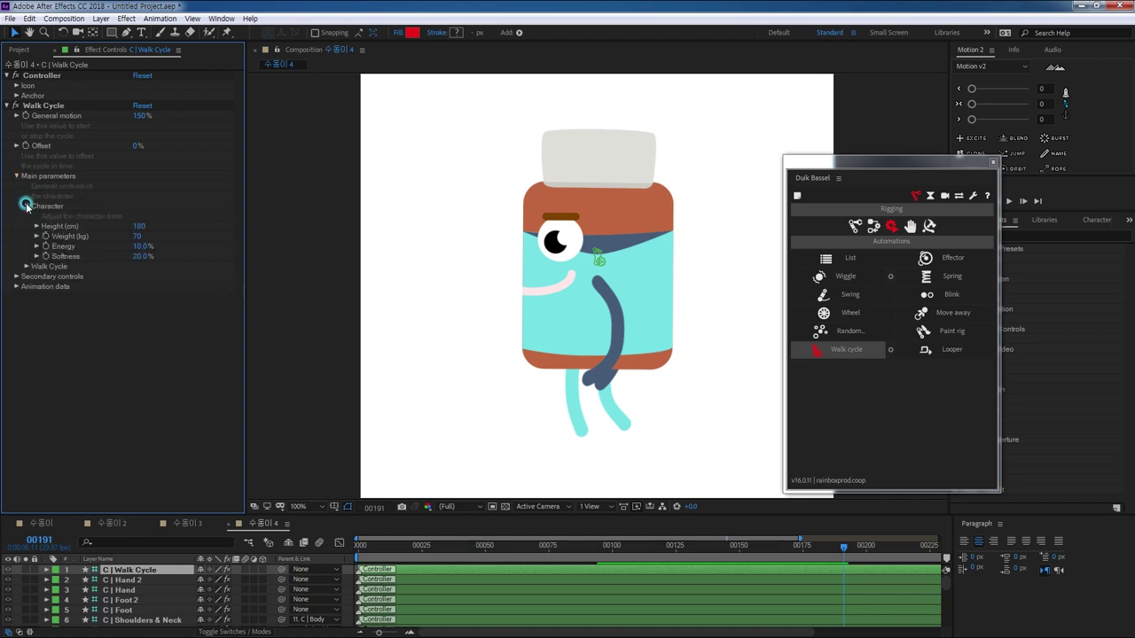
{"action": "left_click", "coordinate": [137, 227]}
{"action": "left_click", "coordinate": [236, 379]}
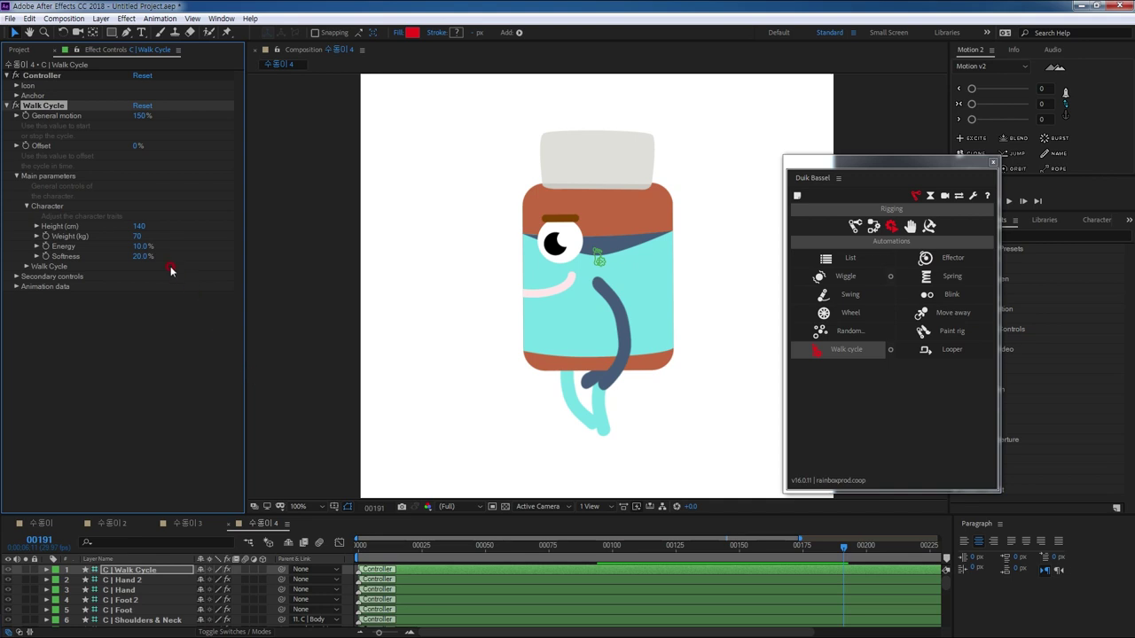
Step: Set the character's Weight to 45 kg and preview the walk from the start of the composition
{"action": "left_click", "coordinate": [138, 238]}
{"action": "type", "text": "45"}
{"action": "key", "text": "Return"}
{"action": "left_click_drag", "start_coordinate": [371, 549], "coordinate": [344, 548]}
{"action": "key", "text": "space"}
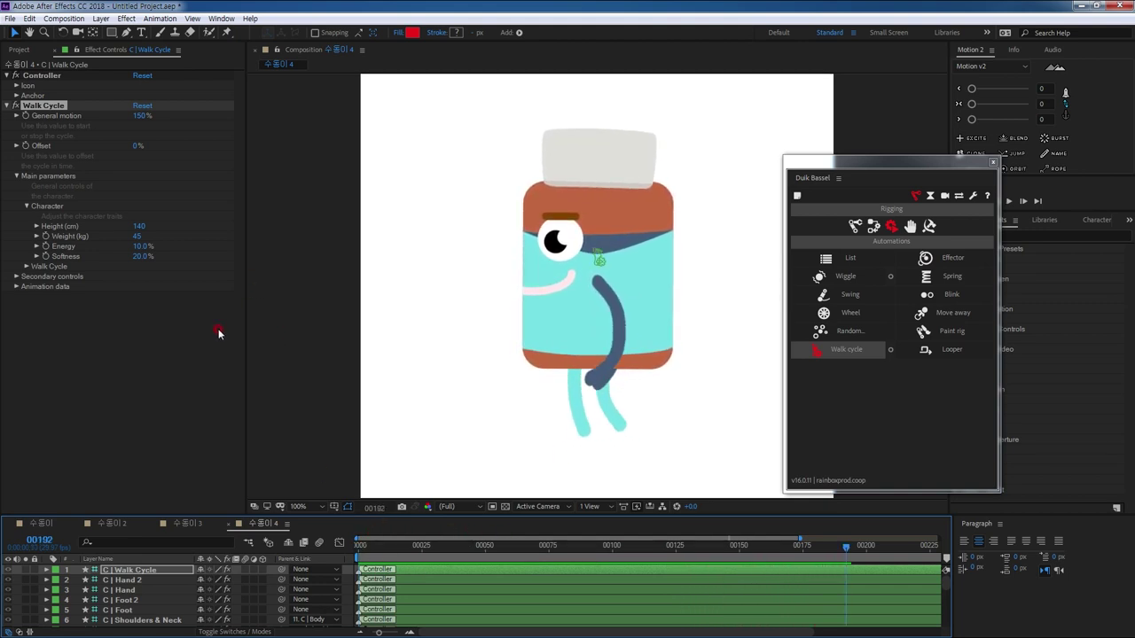
Step: Set the Walk speed to 0 kmph in the effect's walk parameters and preview the motion from the first frame
{"action": "left_click", "coordinate": [32, 266]}
{"action": "left_click", "coordinate": [27, 266]}
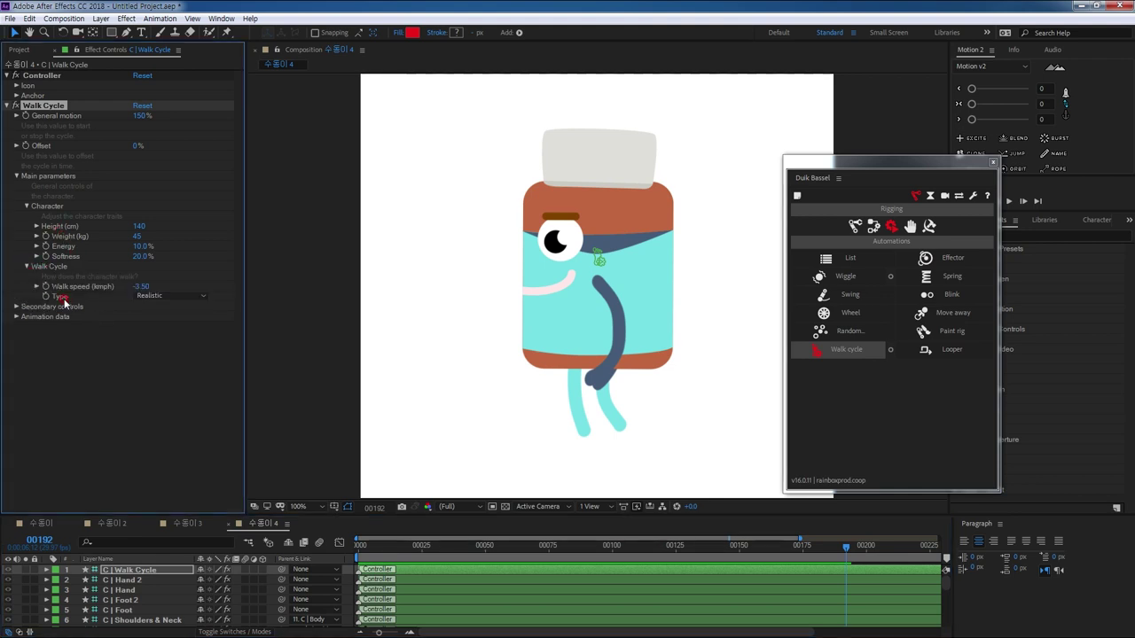
{"action": "left_click", "coordinate": [358, 546]}
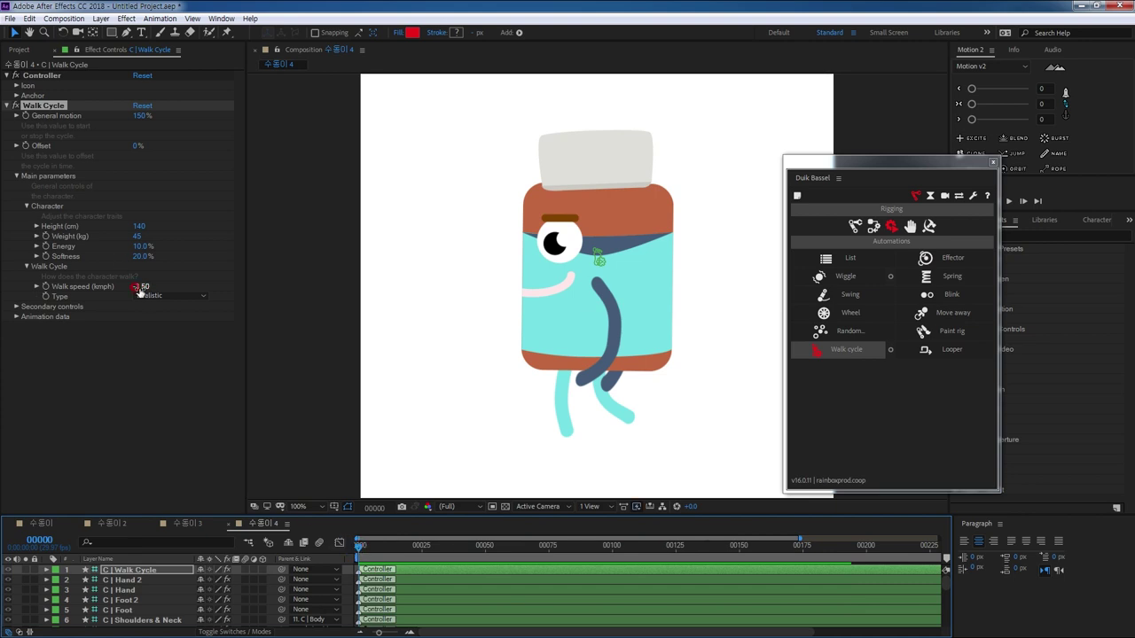
{"action": "left_click", "coordinate": [139, 288]}
{"action": "type", "text": "0"}
{"action": "key", "text": "Return"}
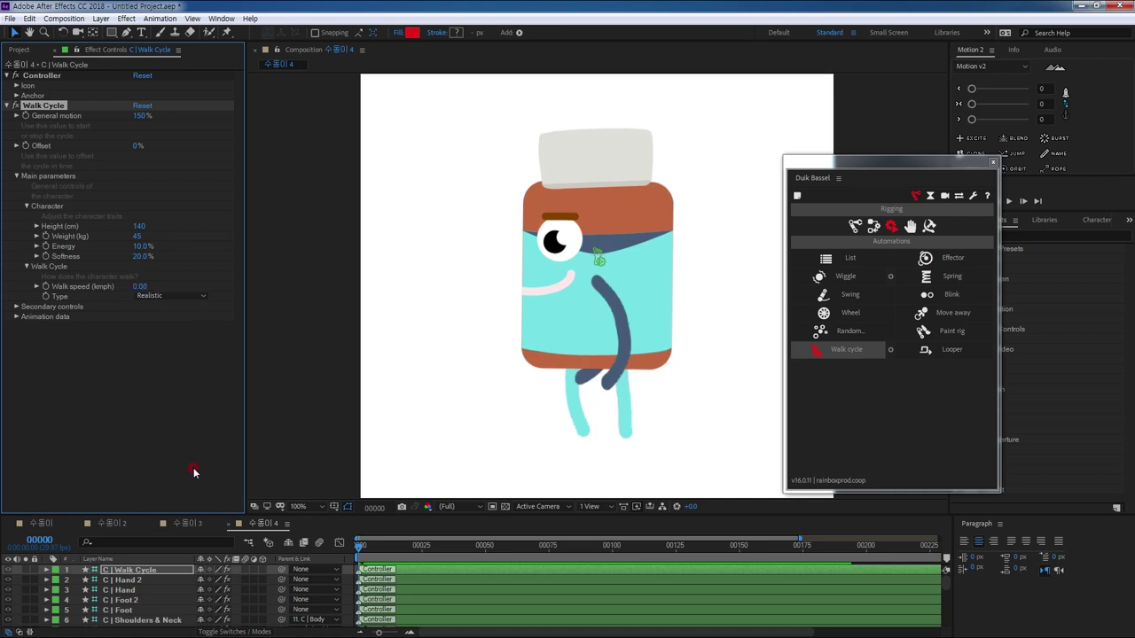
{"action": "key", "text": "space"}
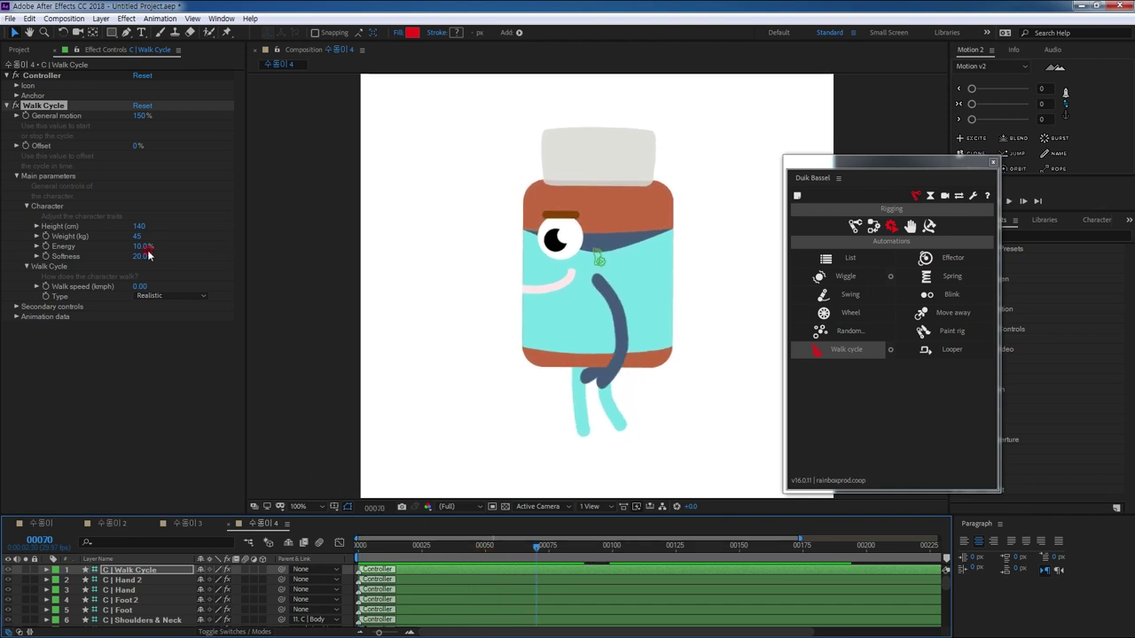
Step: Set the Walk speed to 3 kmph and preview the motion from the first frame
{"action": "left_click", "coordinate": [140, 286]}
{"action": "type", "text": "3"}
{"action": "key", "text": "Return"}
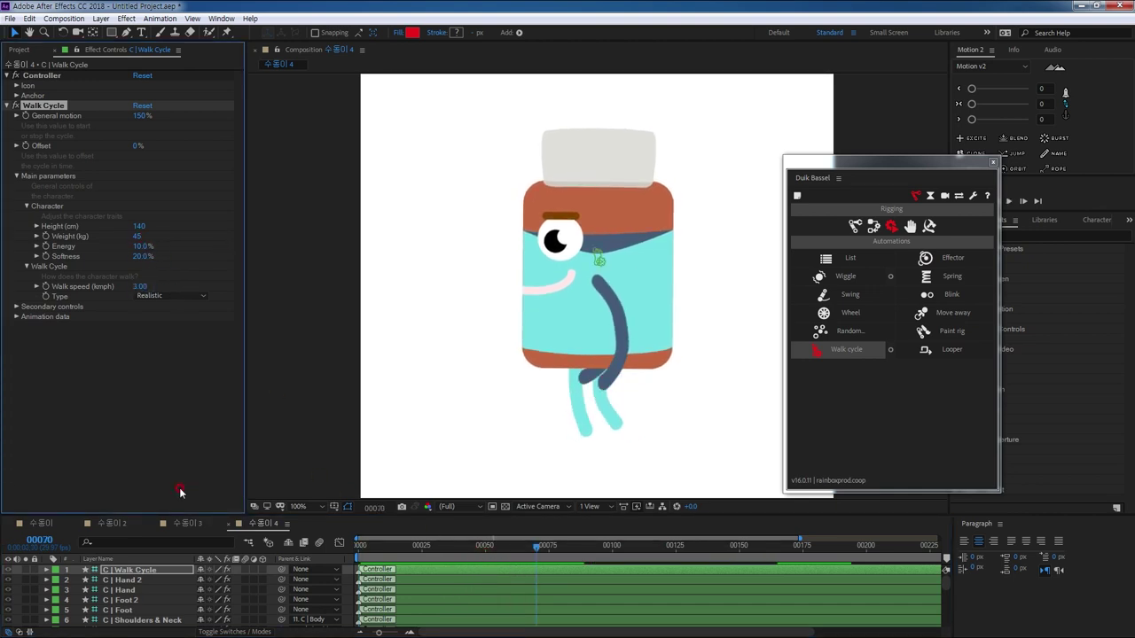
{"action": "left_click", "coordinate": [359, 547]}
{"action": "key", "text": "space"}
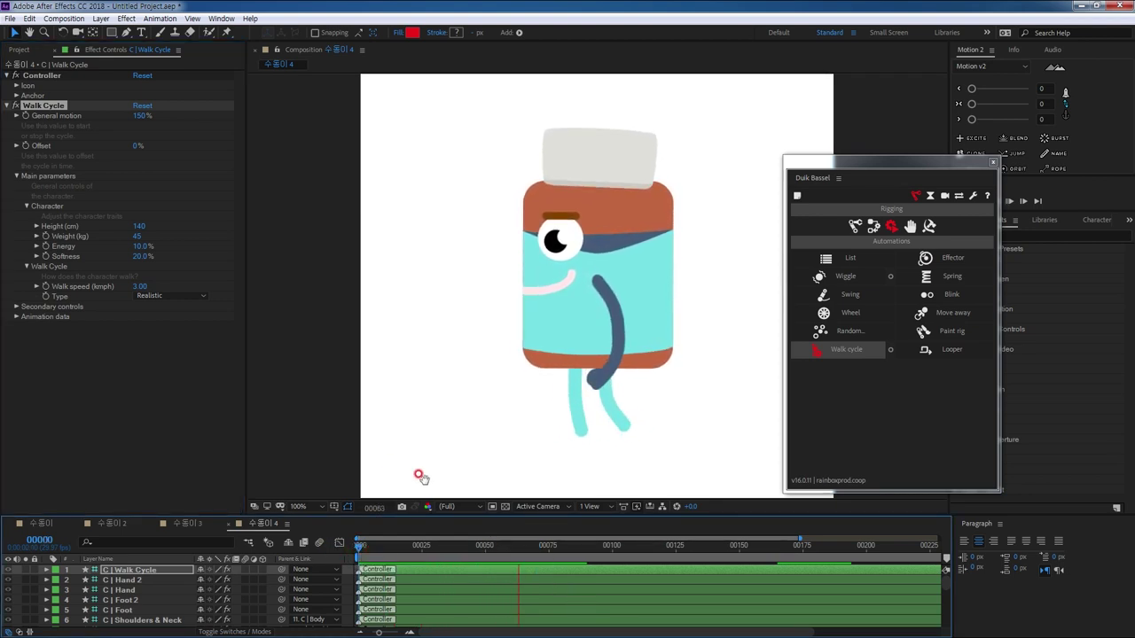
Step: Set the Walk speed to -3 kmph
{"action": "left_click", "coordinate": [139, 285]}
{"action": "type", "text": "3"}
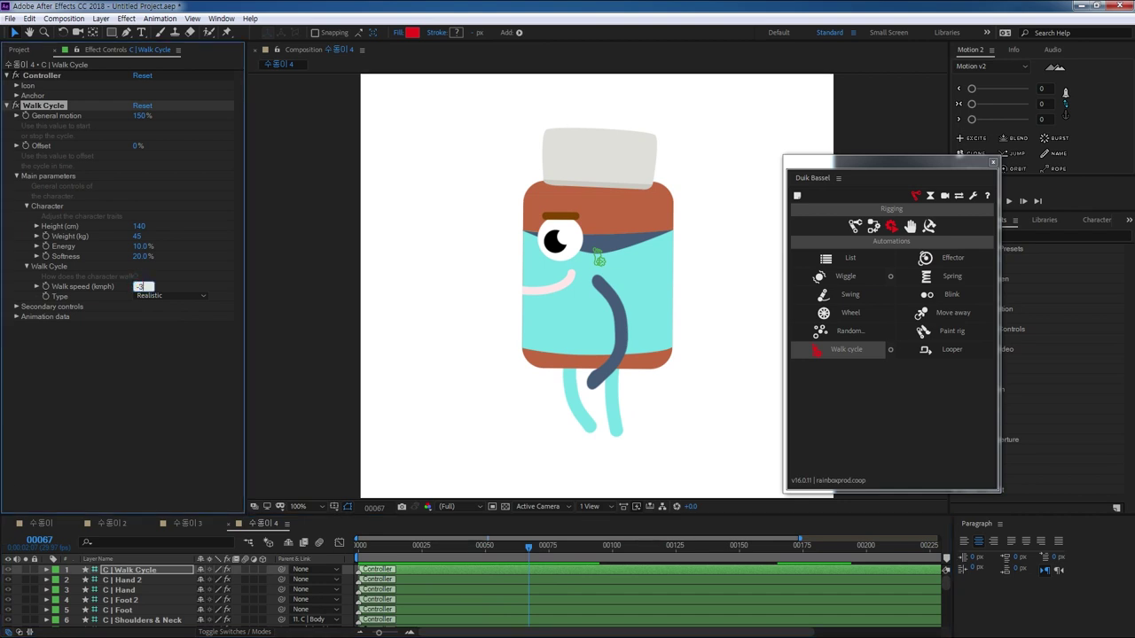
{"action": "key", "text": "Return"}
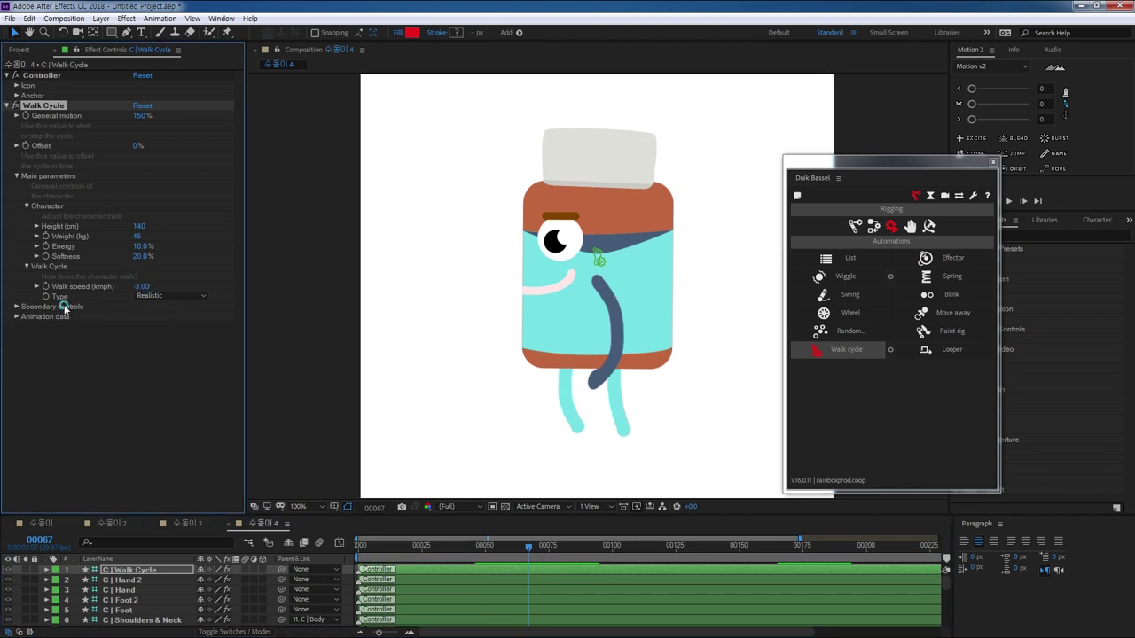
Step: Try a Neck swing of 5° in the secondary neck and head controls, preview the walk, and restore the original angle
{"action": "left_click", "coordinate": [24, 308]}
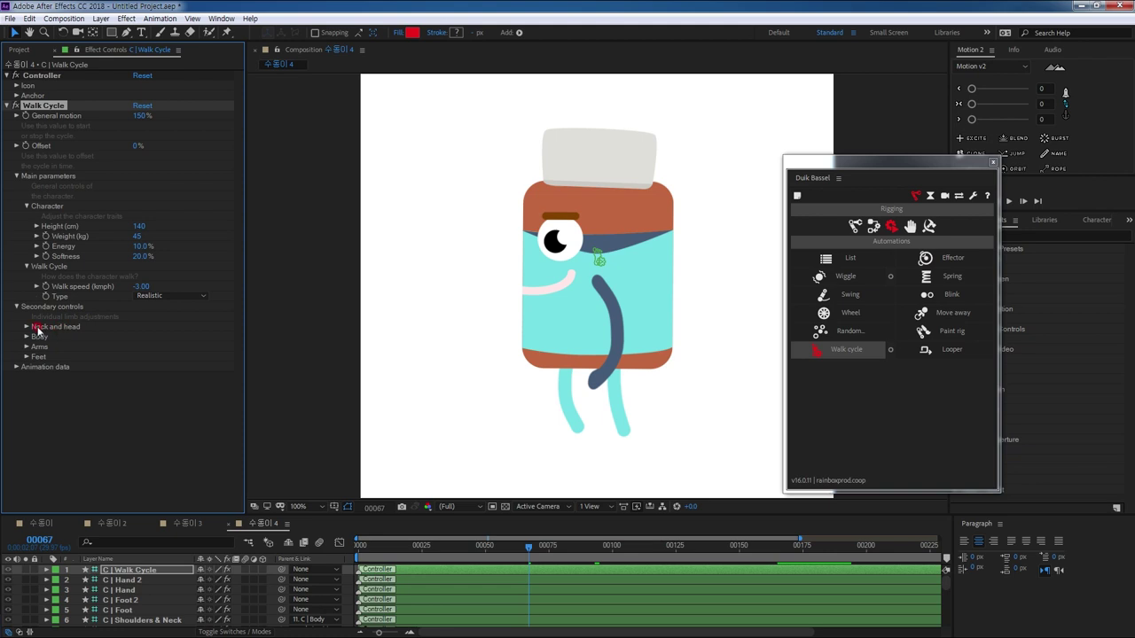
{"action": "left_click", "coordinate": [28, 327]}
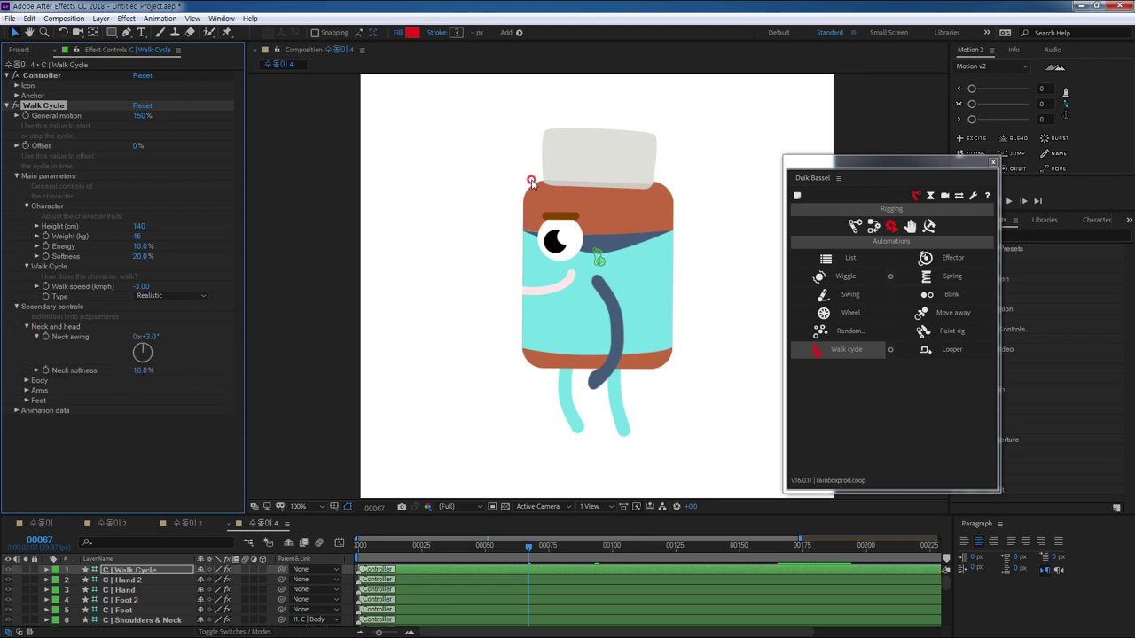
{"action": "left_click", "coordinate": [406, 546]}
{"action": "left_click_drag", "start_coordinate": [406, 546], "coordinate": [362, 547]}
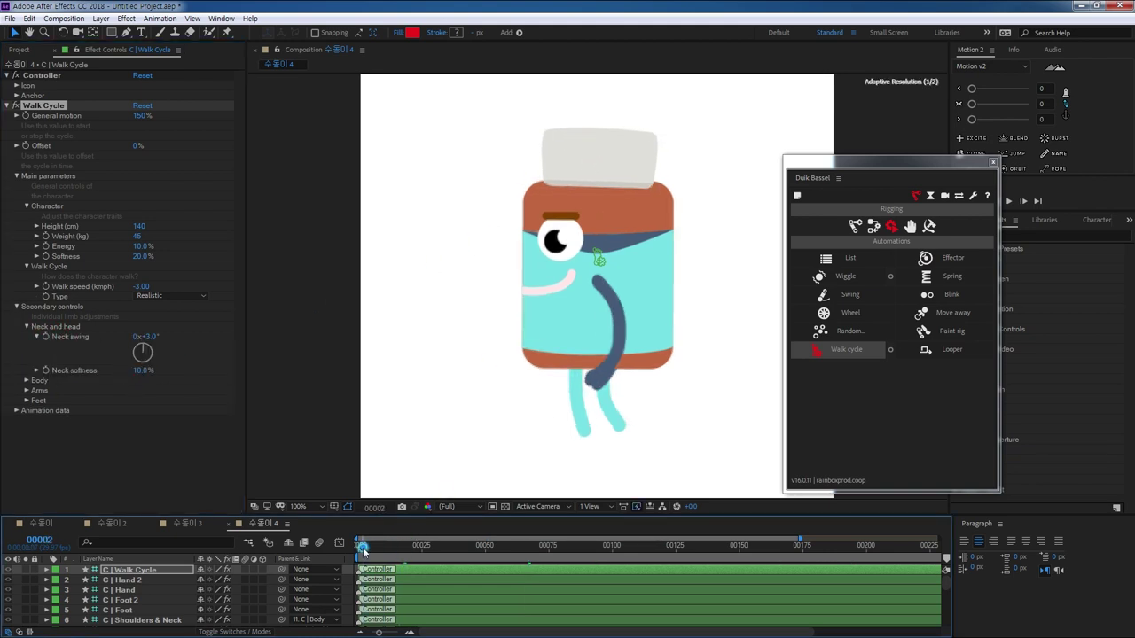
{"action": "left_click", "coordinate": [149, 336]}
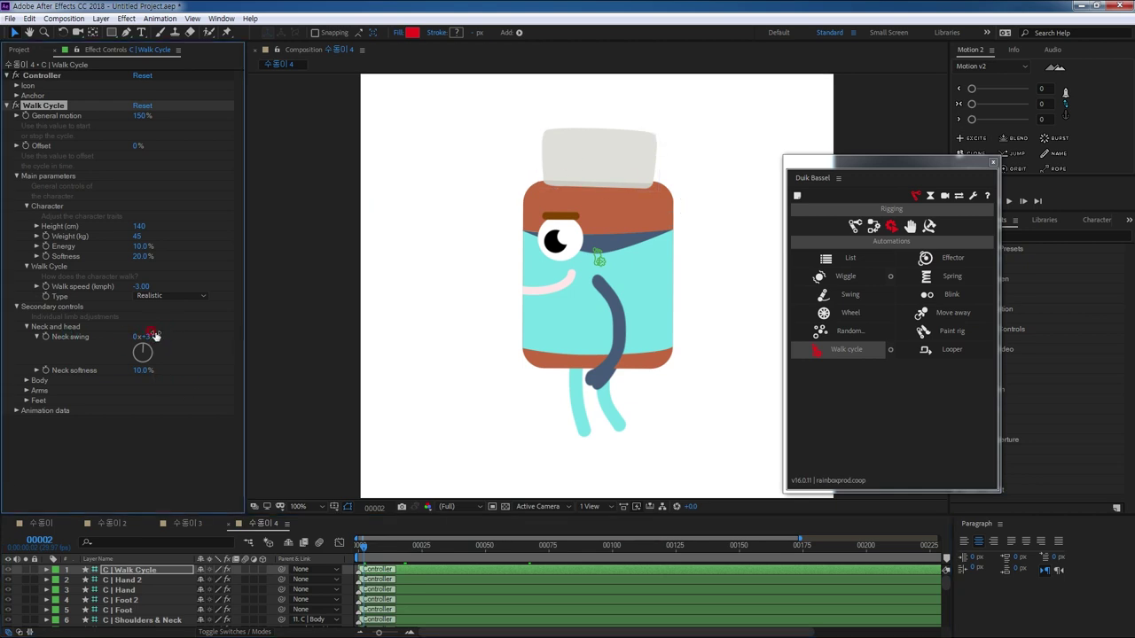
{"action": "left_click", "coordinate": [258, 427]}
{"action": "key", "text": "space"}
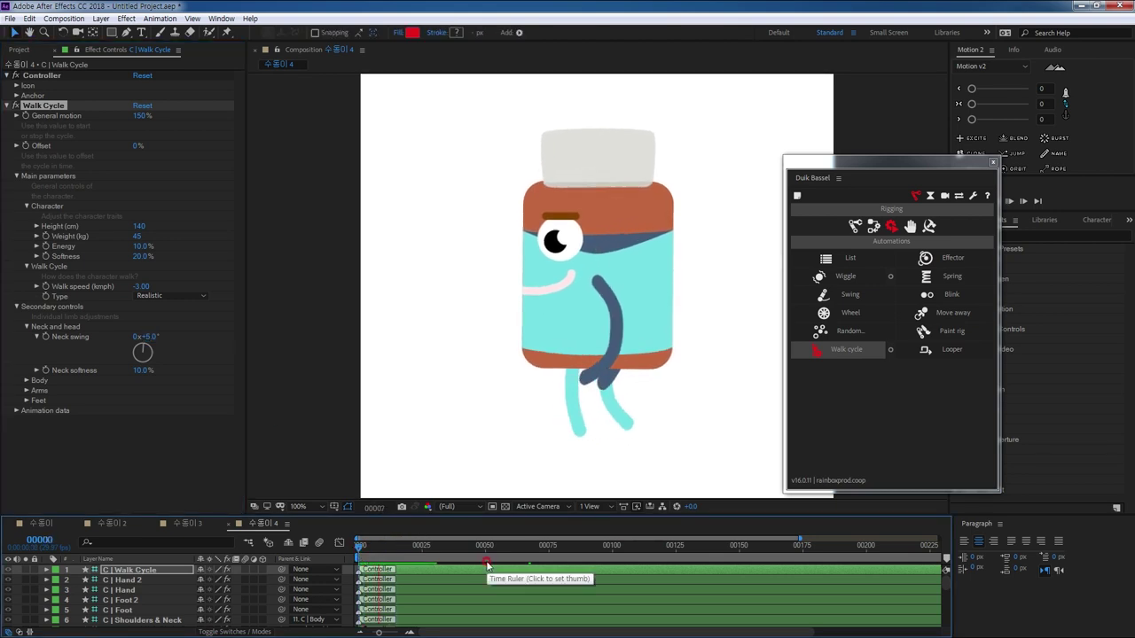
{"action": "left_click", "coordinate": [163, 335]}
{"action": "left_click", "coordinate": [164, 331]}
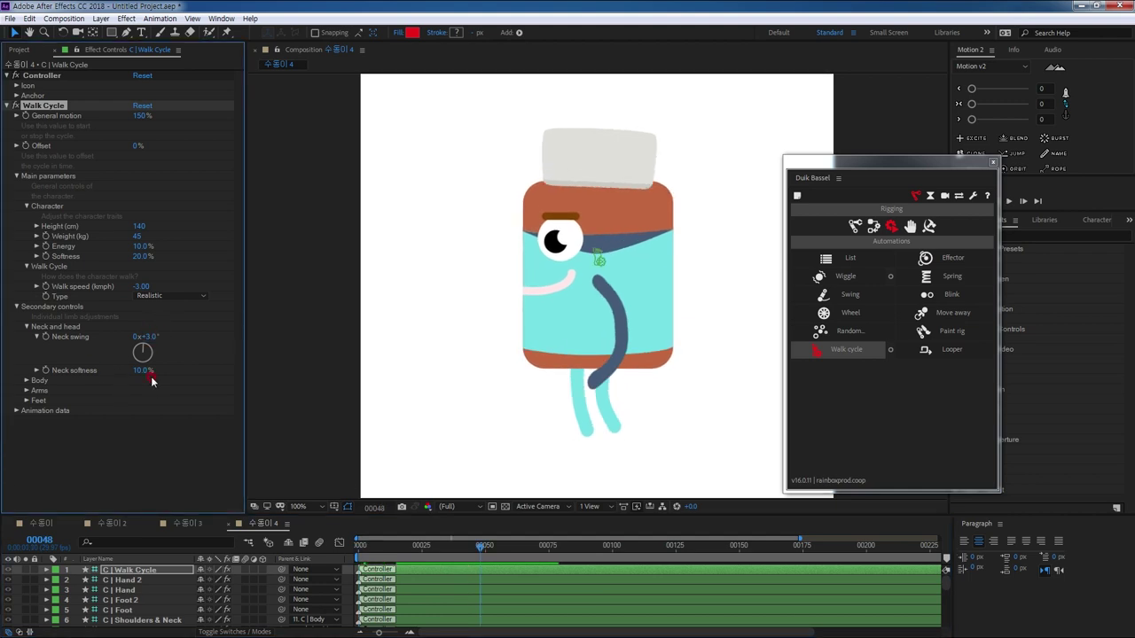
Step: Try a Body swing of 6° and Body up/down motion of 10%, preview from the first frame, and revert both
{"action": "left_click", "coordinate": [26, 380]}
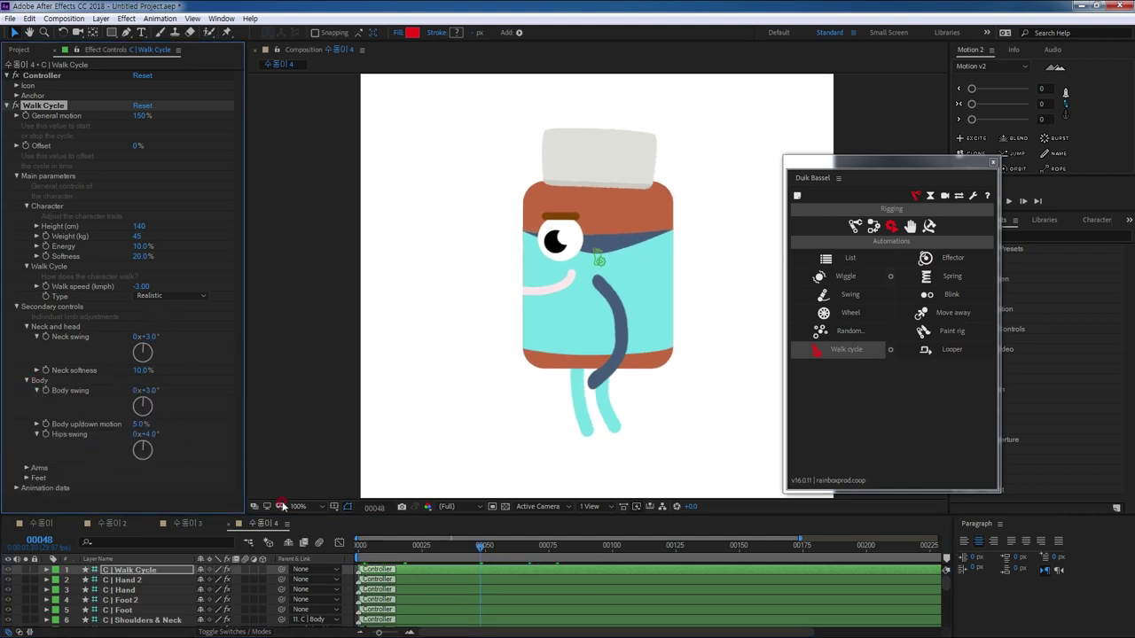
{"action": "left_click", "coordinate": [75, 395]}
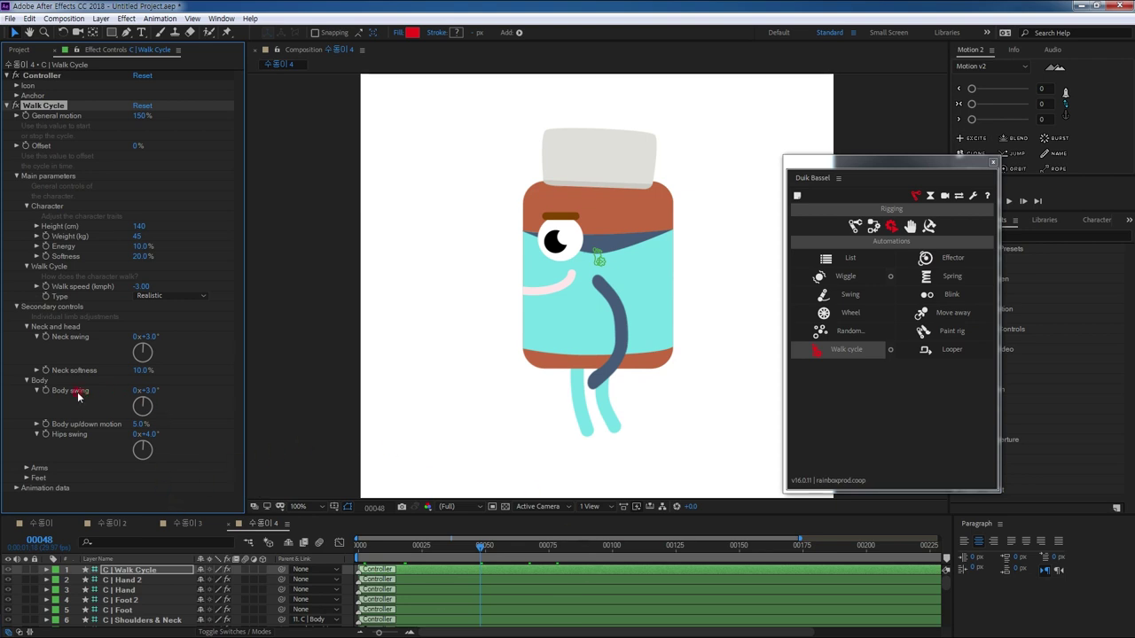
{"action": "left_click", "coordinate": [81, 426]}
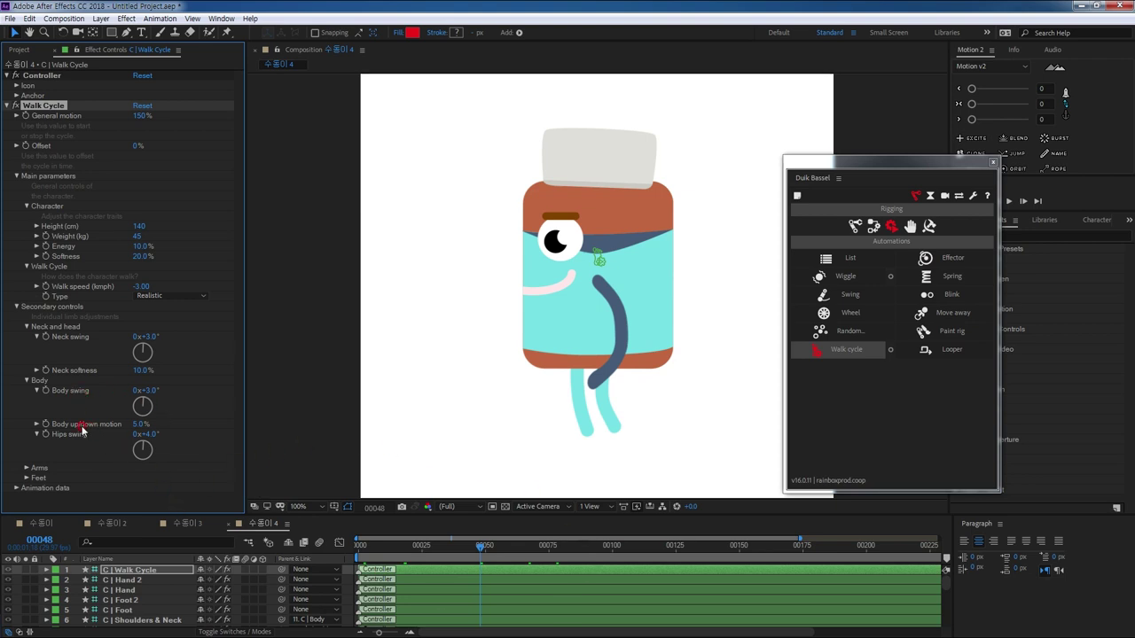
{"action": "left_click", "coordinate": [147, 391]}
{"action": "left_click", "coordinate": [139, 425]}
{"action": "type", "text": "10"}
{"action": "key", "text": "Return"}
{"action": "left_click", "coordinate": [363, 546]}
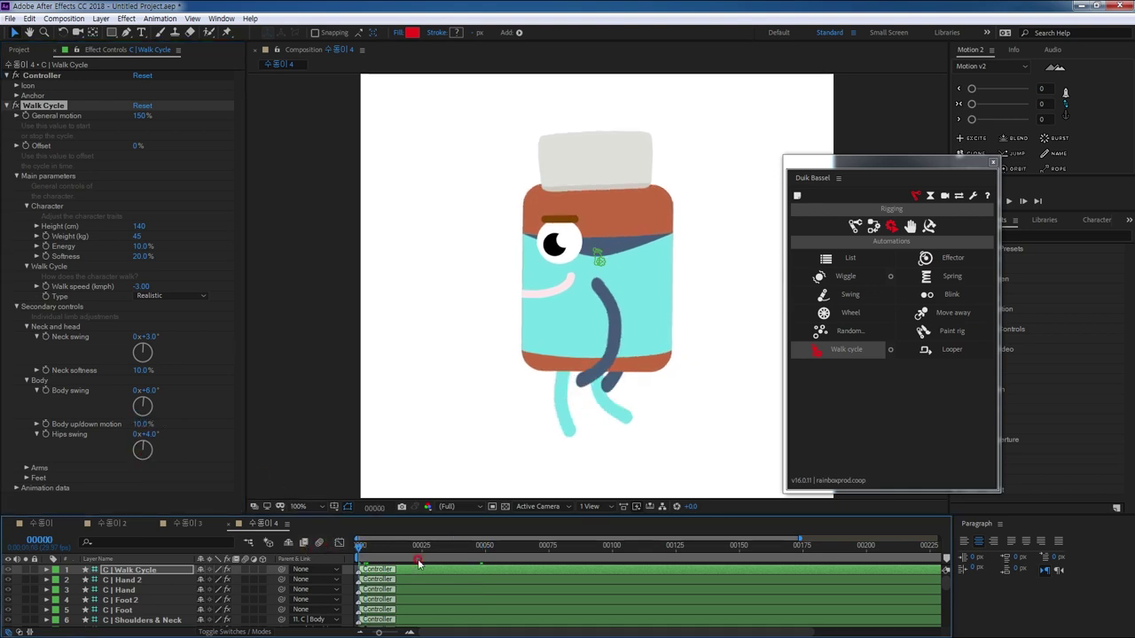
{"action": "key", "text": "space"}
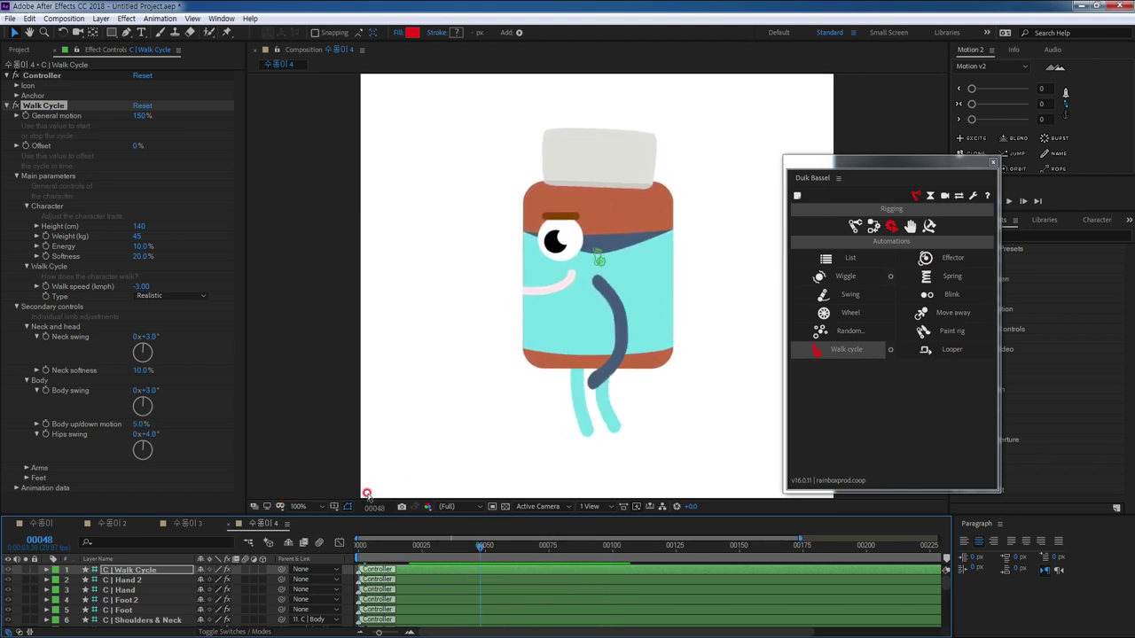
Step: Try an Arms swing of 15° in the secondary arm controls, preview from the first frame, and revert it
{"action": "left_click", "coordinate": [28, 467]}
{"action": "scroll", "coordinate": [127, 470], "scroll_direction": "down", "scroll_amount": 1}
{"action": "scroll", "coordinate": [114, 423], "scroll_direction": "down", "scroll_amount": 1}
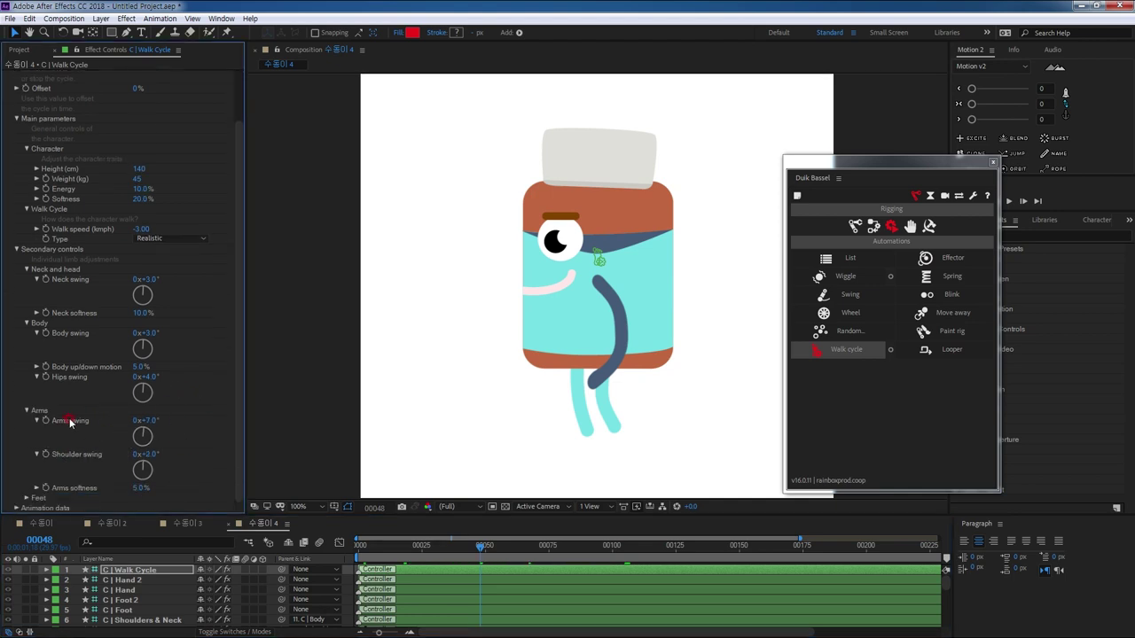
{"action": "left_click", "coordinate": [149, 420]}
{"action": "type", "text": "15"}
{"action": "key", "text": "Return"}
{"action": "left_click_drag", "start_coordinate": [377, 548], "coordinate": [321, 549]}
{"action": "key", "text": "space"}
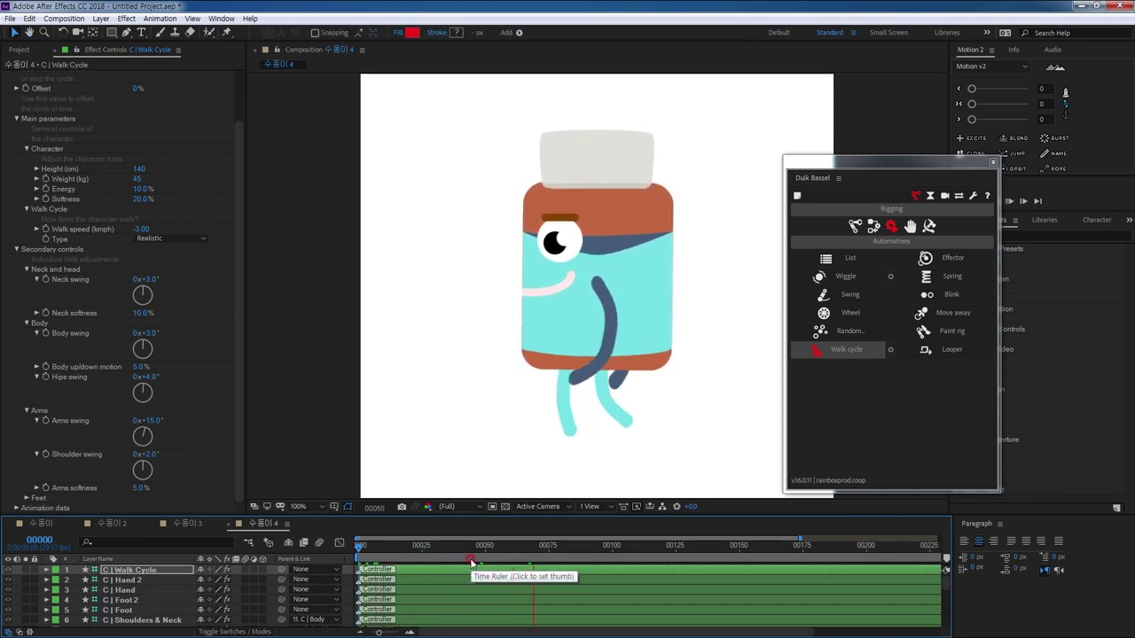
{"action": "left_click_drag", "start_coordinate": [189, 443], "coordinate": [182, 443]}
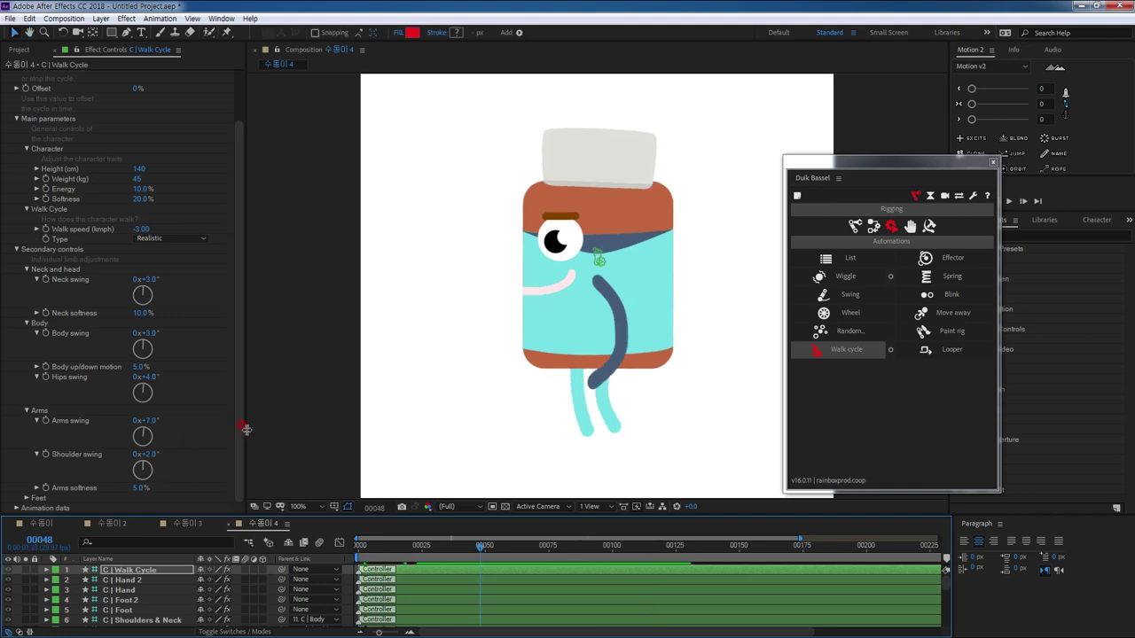
Step: Set the Leg height to 200 px in the animation data parameters and preview the walk from the first frame
{"action": "left_click", "coordinate": [41, 504]}
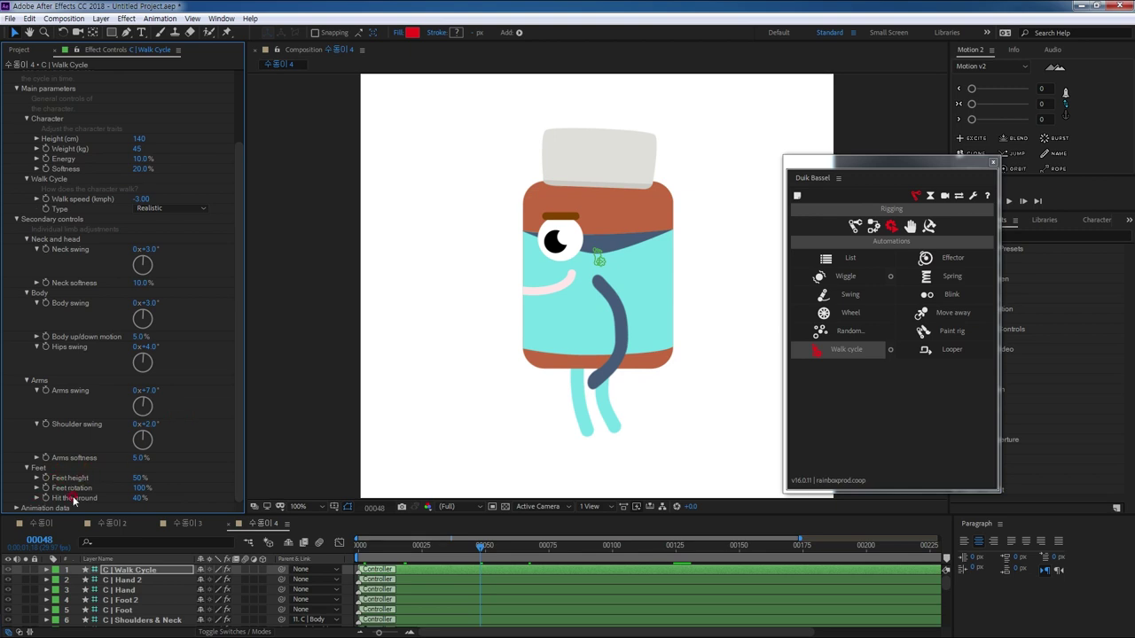
{"action": "left_click", "coordinate": [16, 508]}
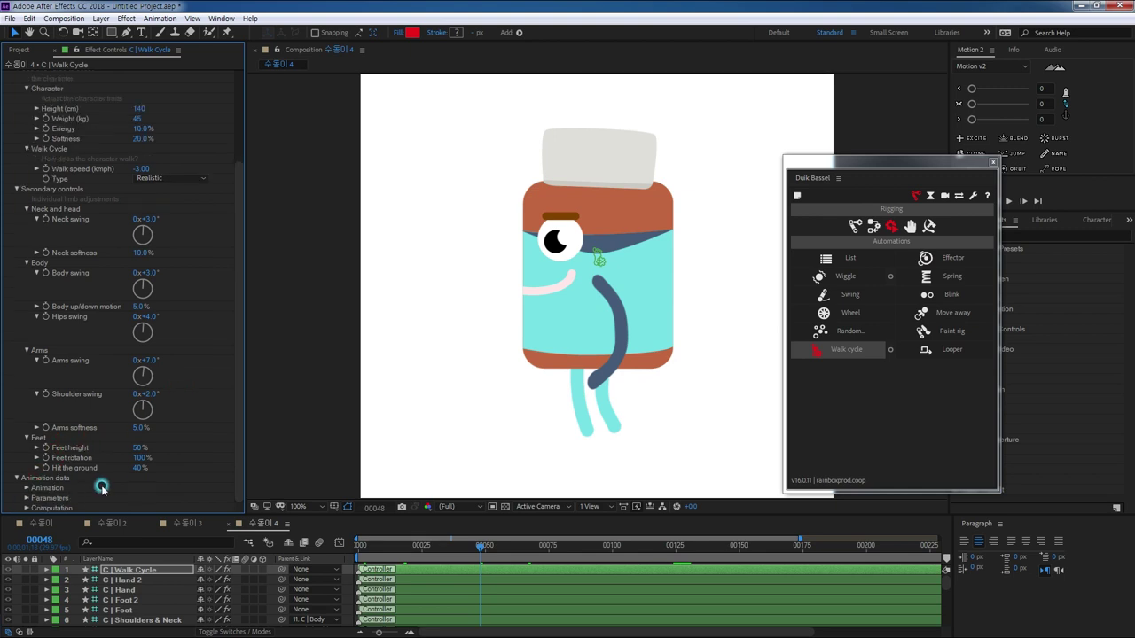
{"action": "left_click", "coordinate": [27, 498]}
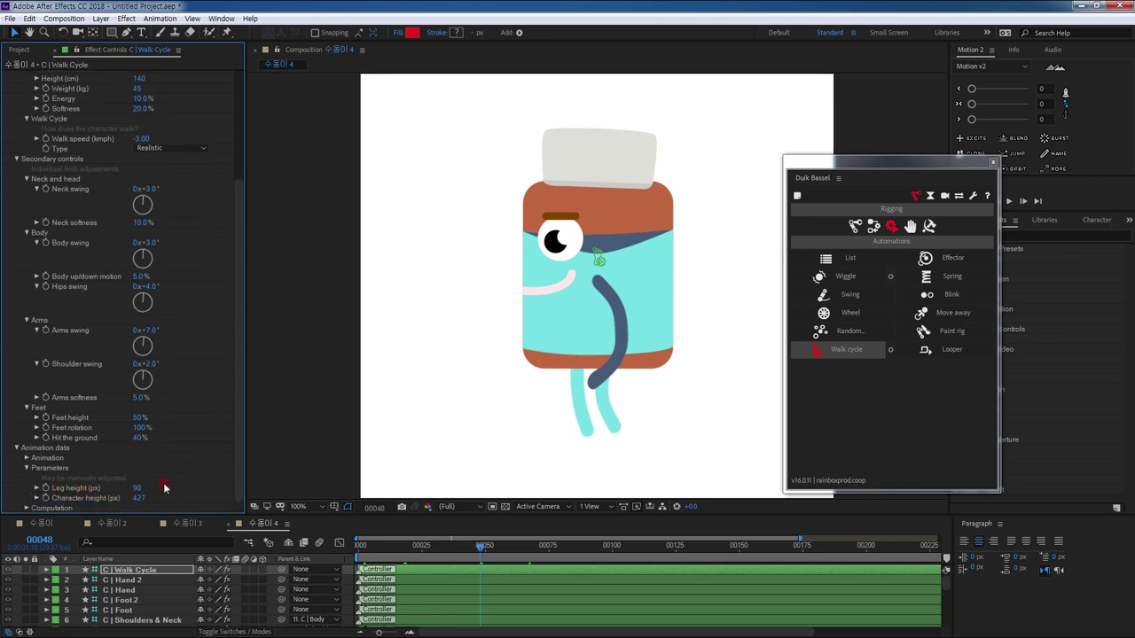
{"action": "left_click_drag", "start_coordinate": [135, 487], "coordinate": [142, 487]}
{"action": "left_click_drag", "start_coordinate": [371, 546], "coordinate": [340, 546]}
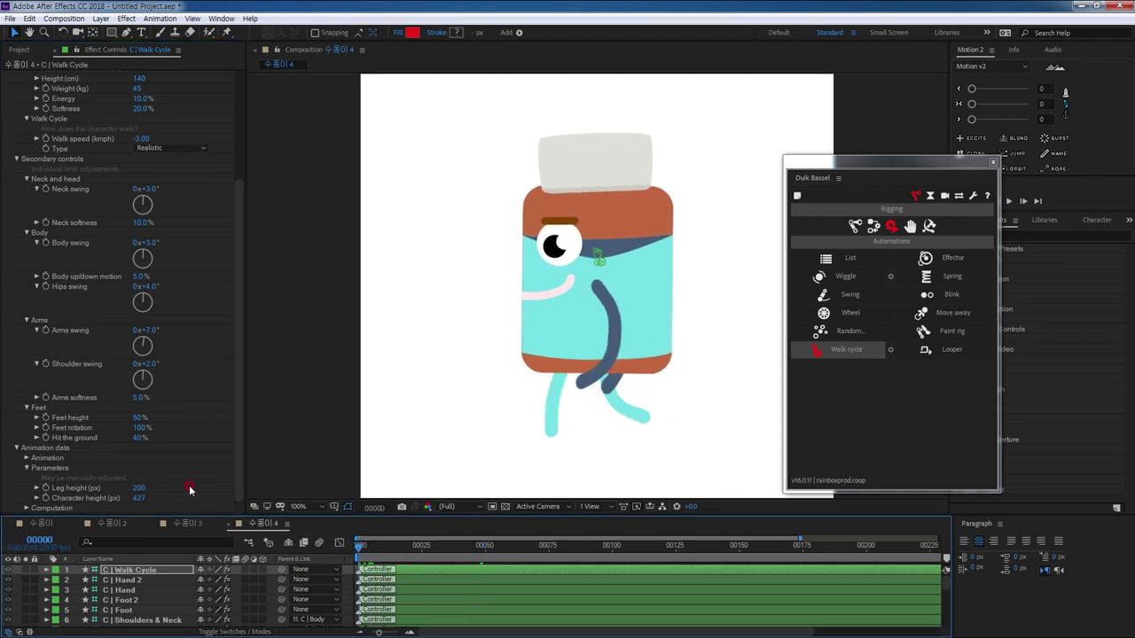
{"action": "key", "text": "space"}
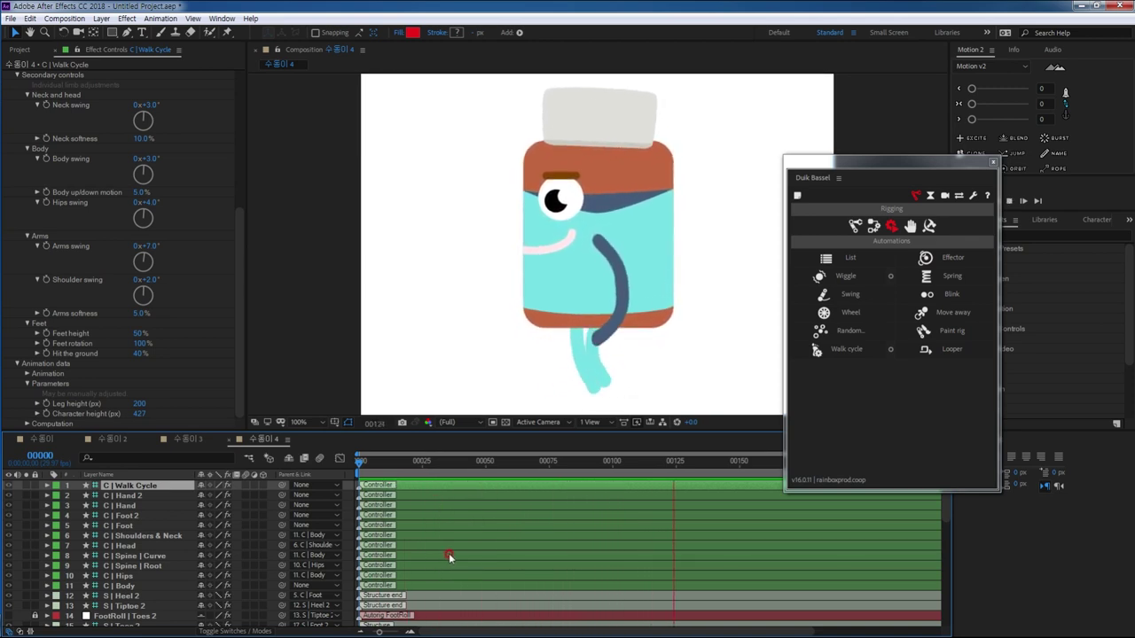
Step: Create a null object and place it just below the character's feet
{"action": "left_click", "coordinate": [948, 292]}
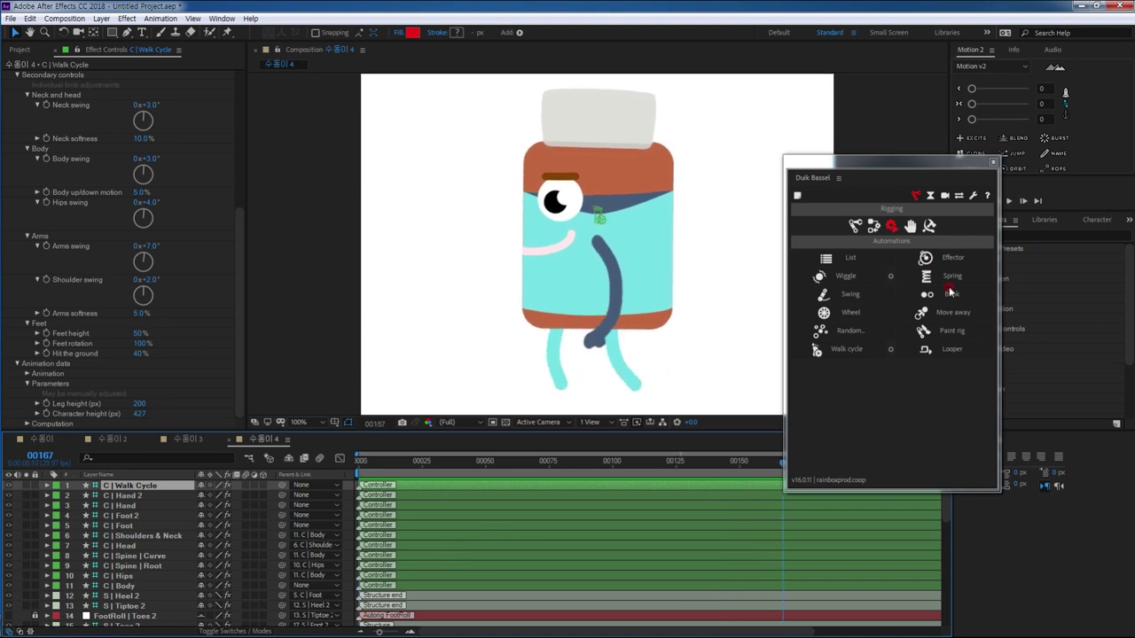
{"action": "left_click_drag", "start_coordinate": [946, 167], "coordinate": [1021, 200]}
{"action": "left_click", "coordinate": [169, 487]}
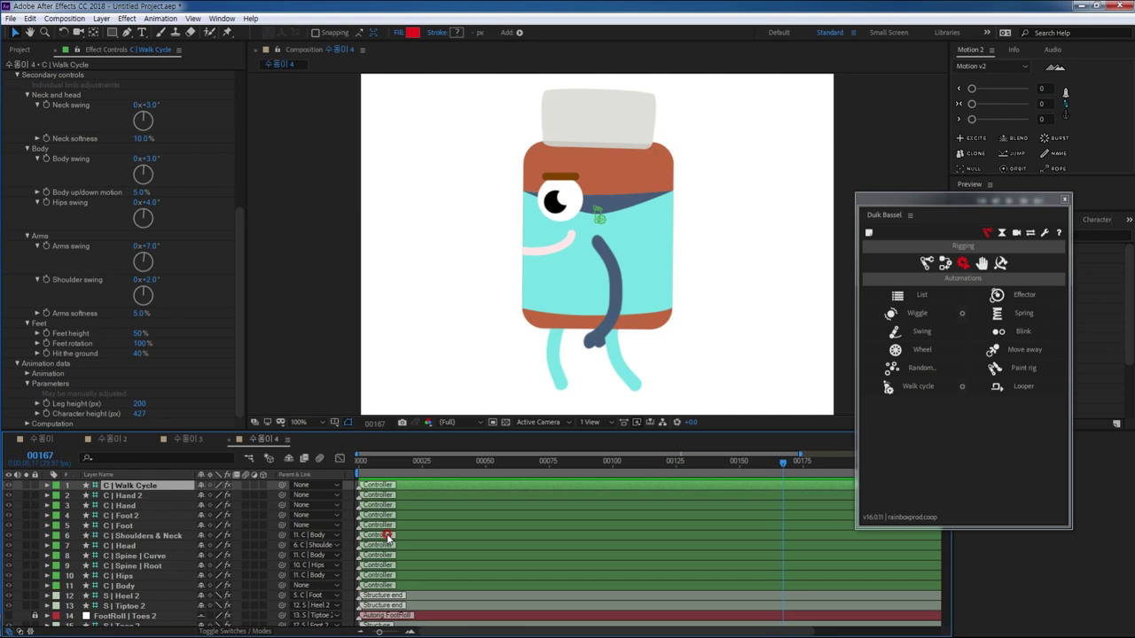
{"action": "key", "text": "ctrl+alt+shift+y"}
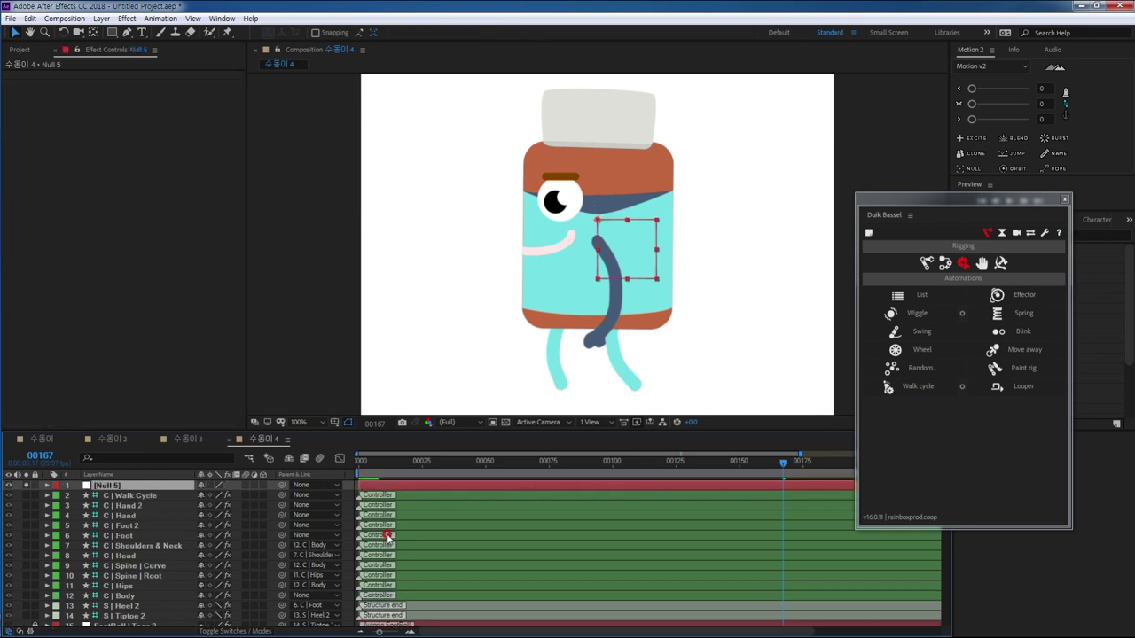
{"action": "left_click_drag", "start_coordinate": [692, 302], "coordinate": [592, 396]}
{"action": "left_click", "coordinate": [161, 486]}
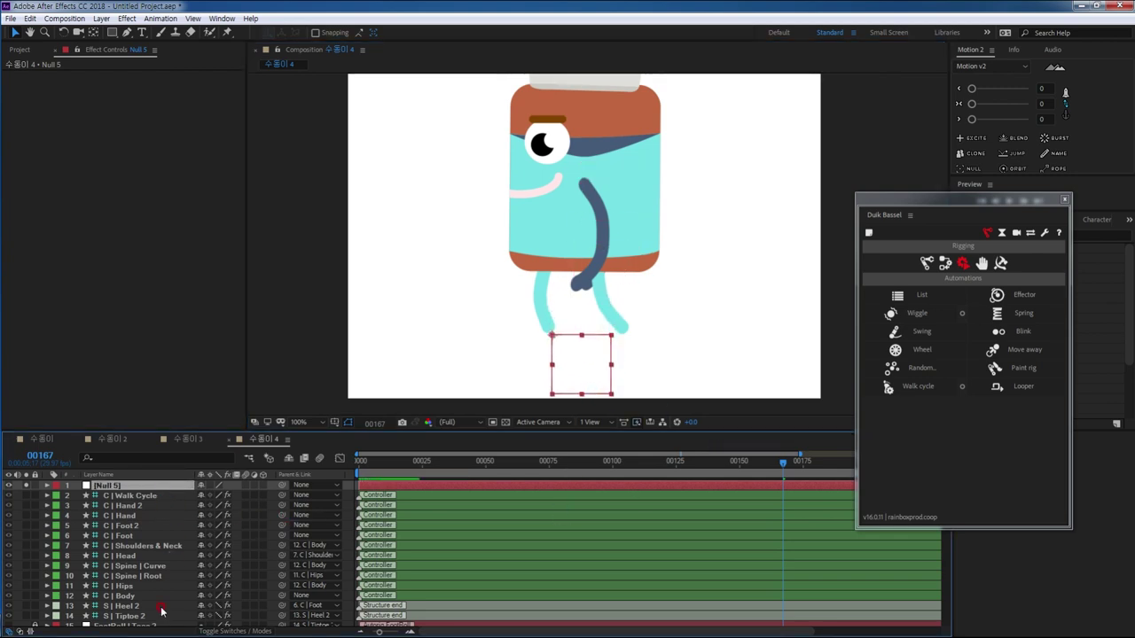
{"action": "left_click", "coordinate": [125, 595]}
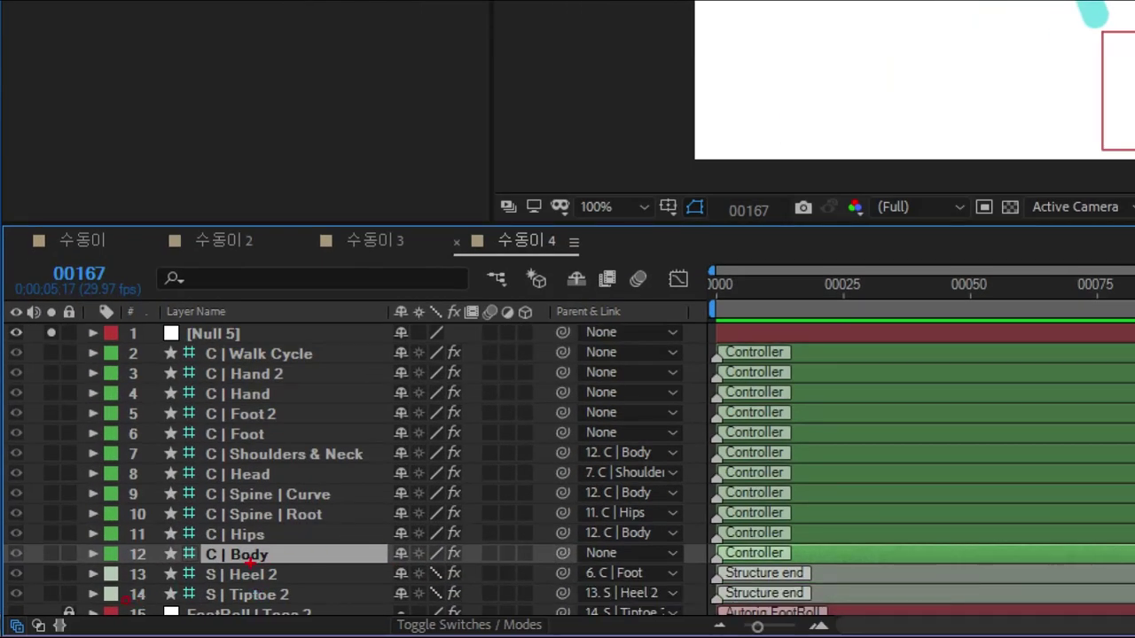
{"action": "mouse_move", "coordinate": [211, 550]}
{"action": "left_mouse_down"}
{"action": "mouse_move", "coordinate": [241, 563]}
{"action": "mouse_move", "coordinate": [275, 555]}
{"action": "left_mouse_up"}
{"action": "mouse_move", "coordinate": [258, 446]}
{"action": "left_mouse_down"}
{"action": "mouse_move", "coordinate": [252, 419]}
{"action": "mouse_move", "coordinate": [268, 398]}
{"action": "mouse_move", "coordinate": [285, 454]}
{"action": "left_mouse_up"}
{"action": "left_click_drag", "start_coordinate": [319, 354], "coordinate": [291, 352]}
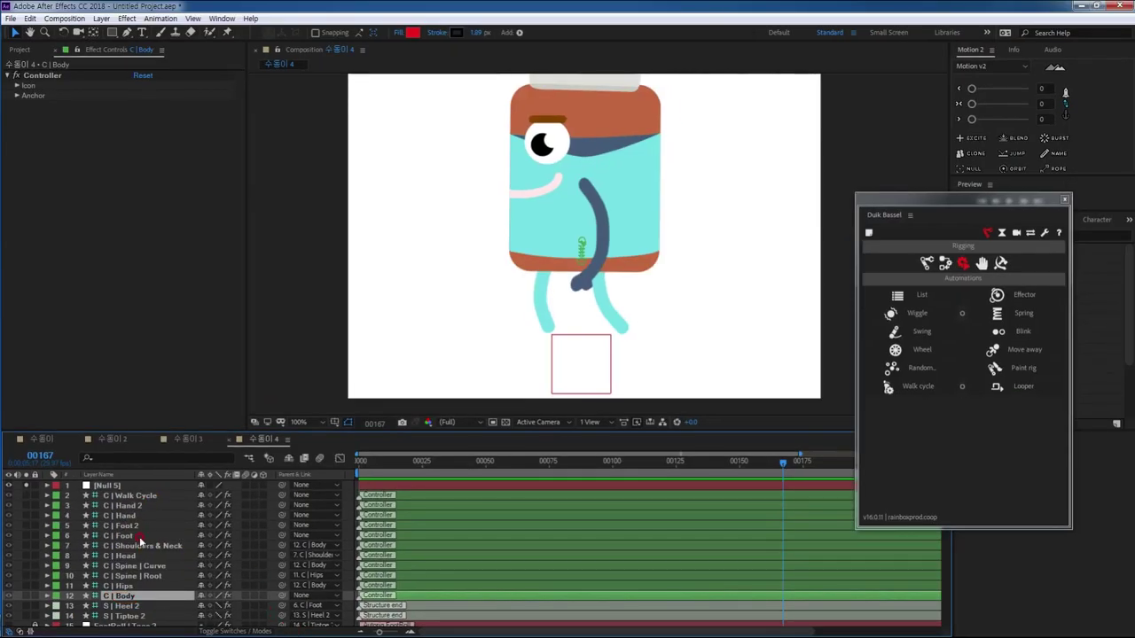
{"action": "left_click", "coordinate": [124, 536], "text": "ctrl"}
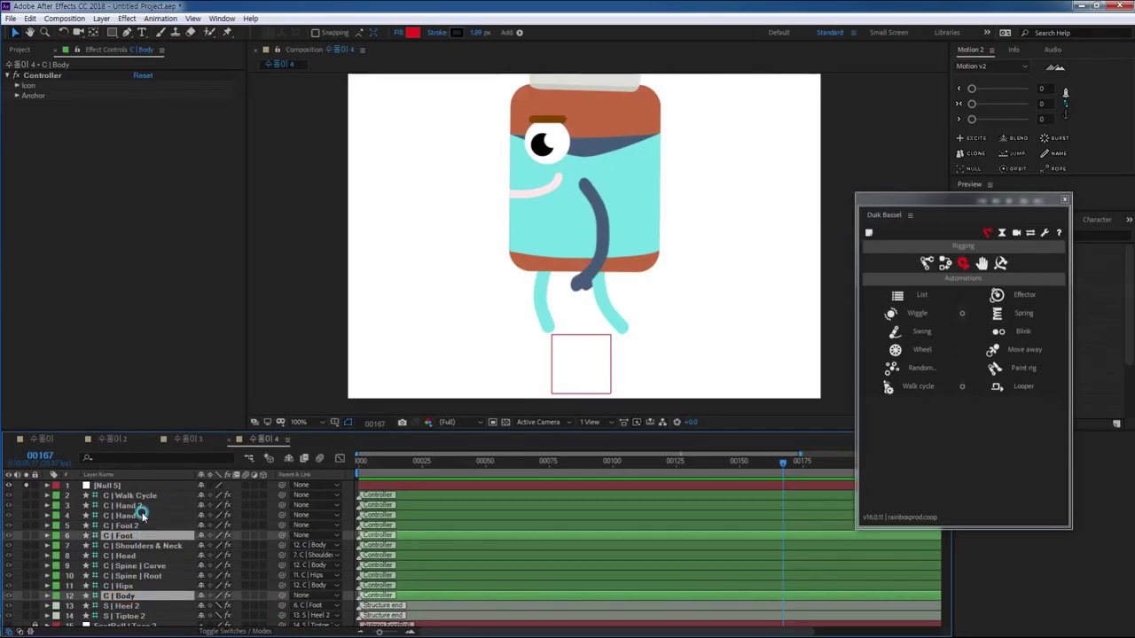
{"action": "left_click", "coordinate": [133, 495], "text": "shift"}
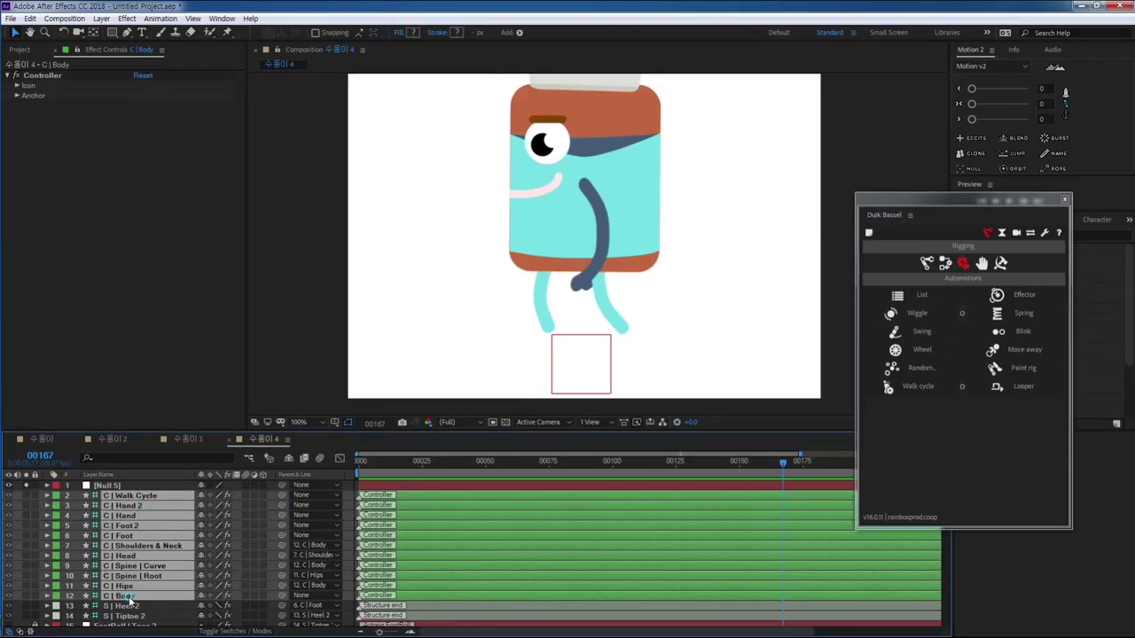
Step: Parent the C | Body, both Foot, both Hand and Walk Cycle controllers to the new null
{"action": "left_click", "coordinate": [156, 596]}
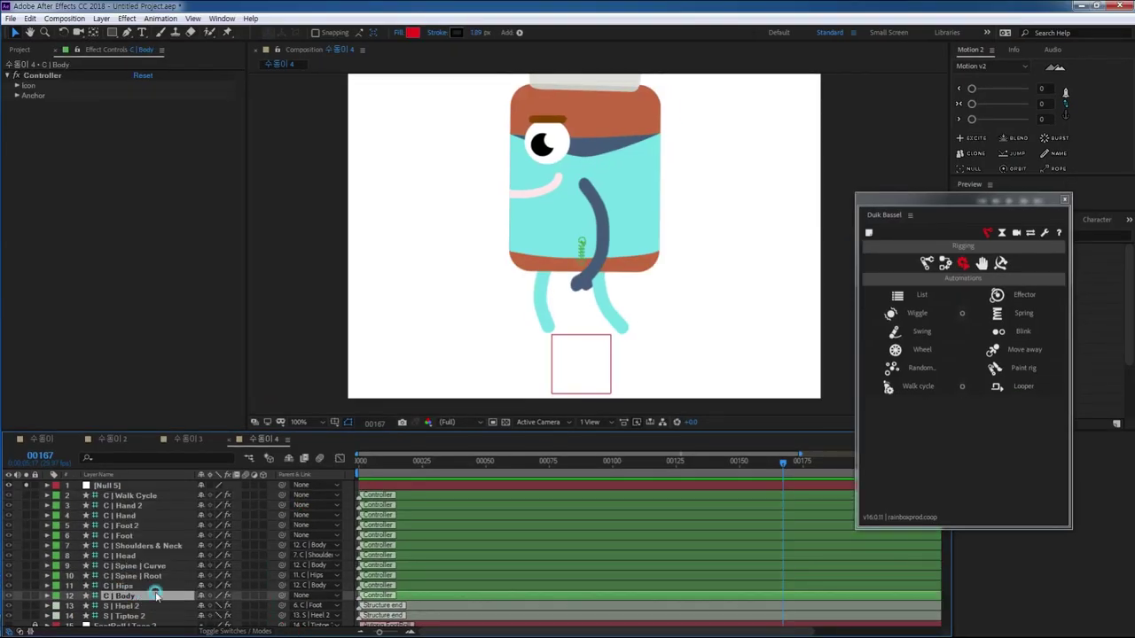
{"action": "left_click", "coordinate": [124, 536], "text": "ctrl"}
{"action": "left_click", "coordinate": [126, 526], "text": "ctrl"}
{"action": "left_click", "coordinate": [129, 515], "text": "ctrl"}
{"action": "left_click", "coordinate": [134, 506], "text": "ctrl"}
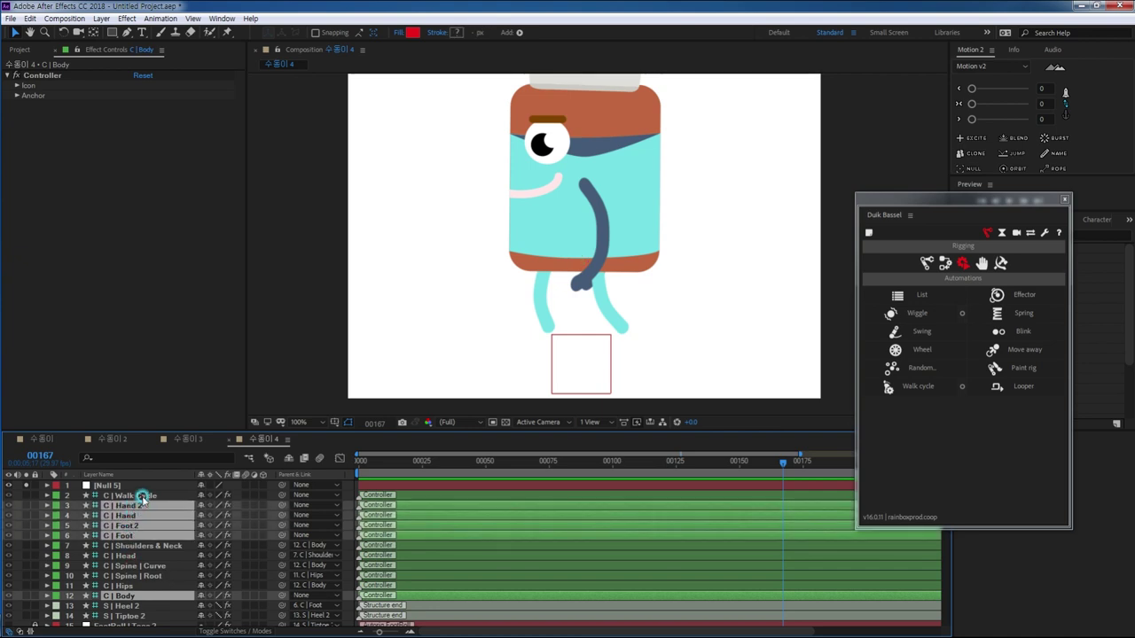
{"action": "left_click", "coordinate": [153, 496], "text": "ctrl"}
{"action": "left_click_drag", "start_coordinate": [277, 497], "coordinate": [151, 492]}
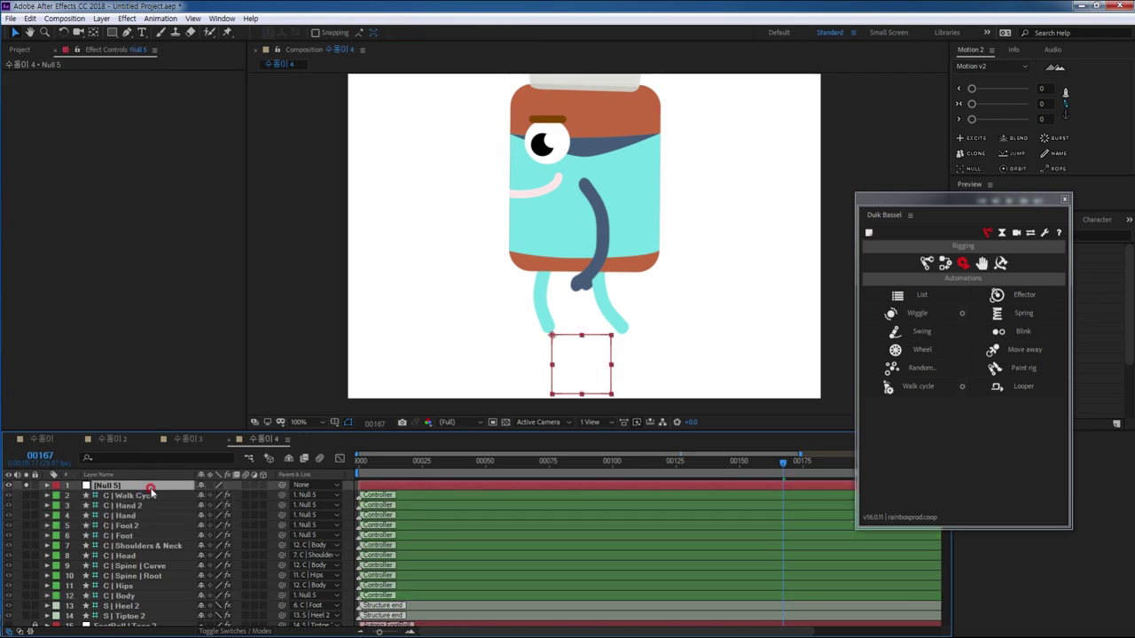
Step: Move the null to Position 618, 692 near the canvas's right edge and start keyframing its Position at frame 0
{"action": "key", "text": "p"}
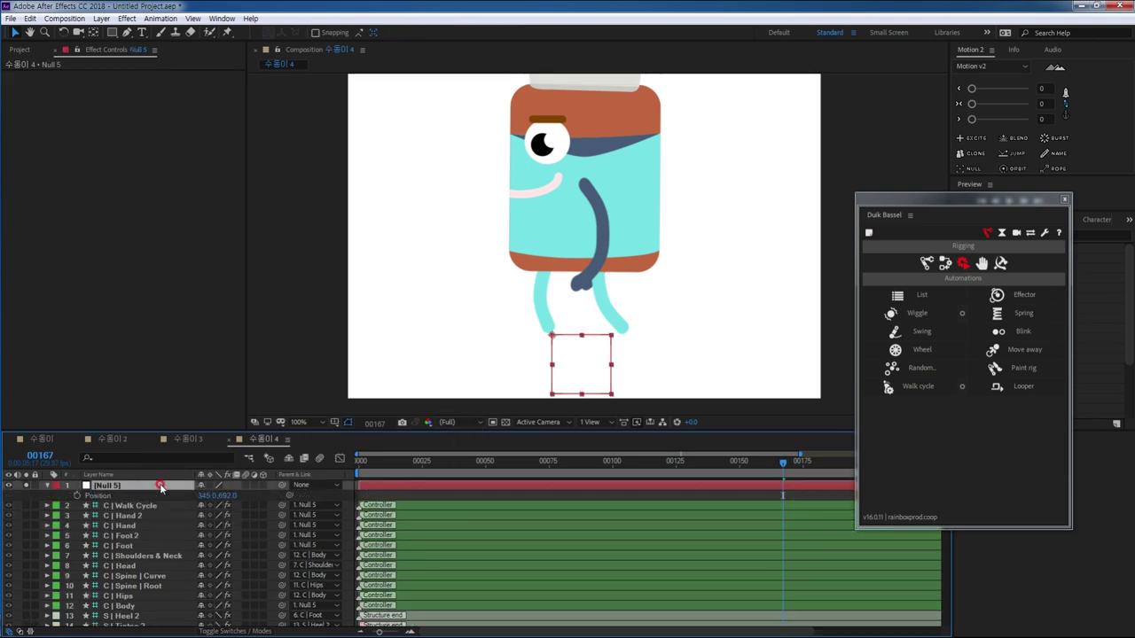
{"action": "left_click_drag", "start_coordinate": [206, 495], "coordinate": [361, 497]}
{"action": "scroll", "coordinate": [581, 303], "scroll_direction": "down", "scroll_amount": 2}
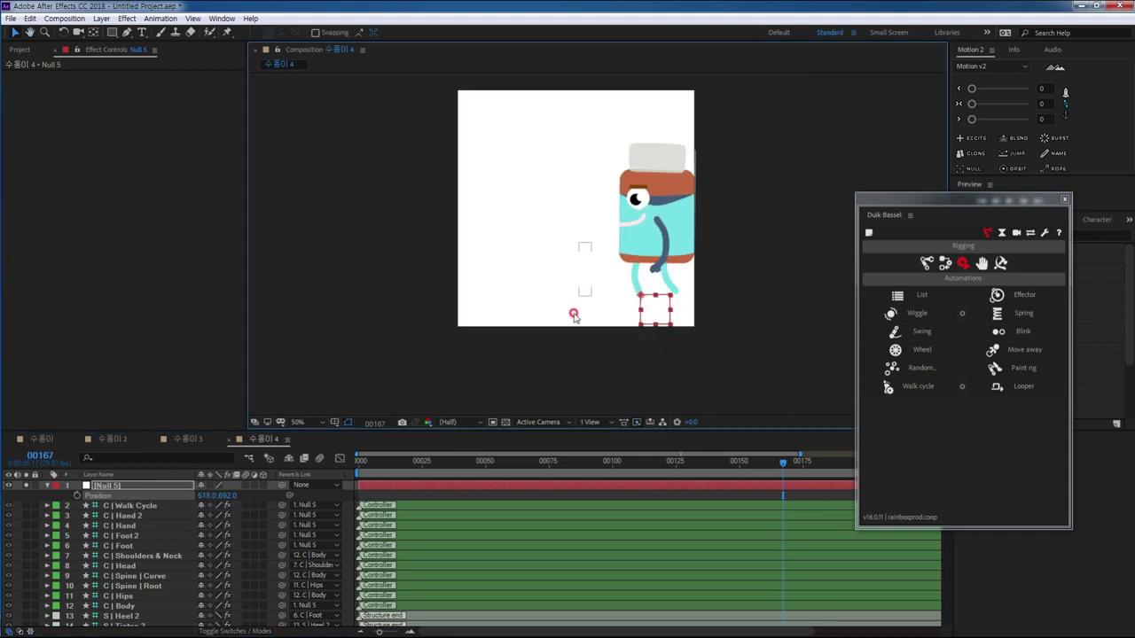
{"action": "left_click_drag", "start_coordinate": [782, 463], "coordinate": [329, 465]}
{"action": "left_click", "coordinate": [80, 496]}
Step: Keyframe the null near the canvas's left edge at frame 50 and preview the character's travel from the first frame
{"action": "left_click_drag", "start_coordinate": [380, 470], "coordinate": [485, 474]}
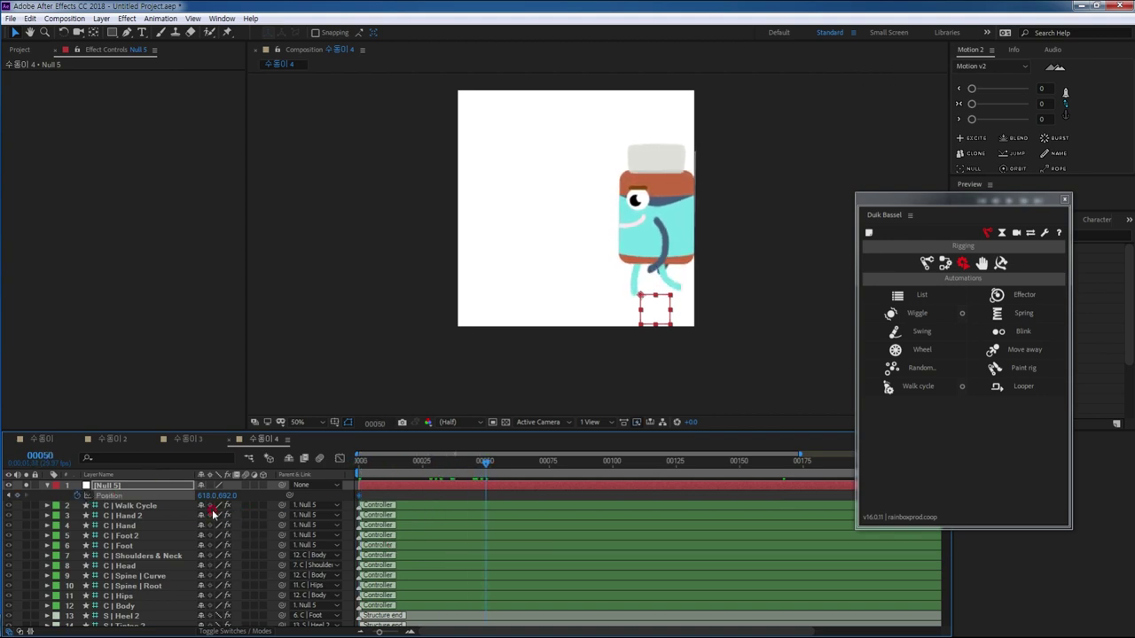
{"action": "left_click_drag", "start_coordinate": [203, 497], "coordinate": [0, 497]}
{"action": "left_click_drag", "start_coordinate": [479, 463], "coordinate": [317, 470]}
{"action": "left_click", "coordinate": [339, 497]}
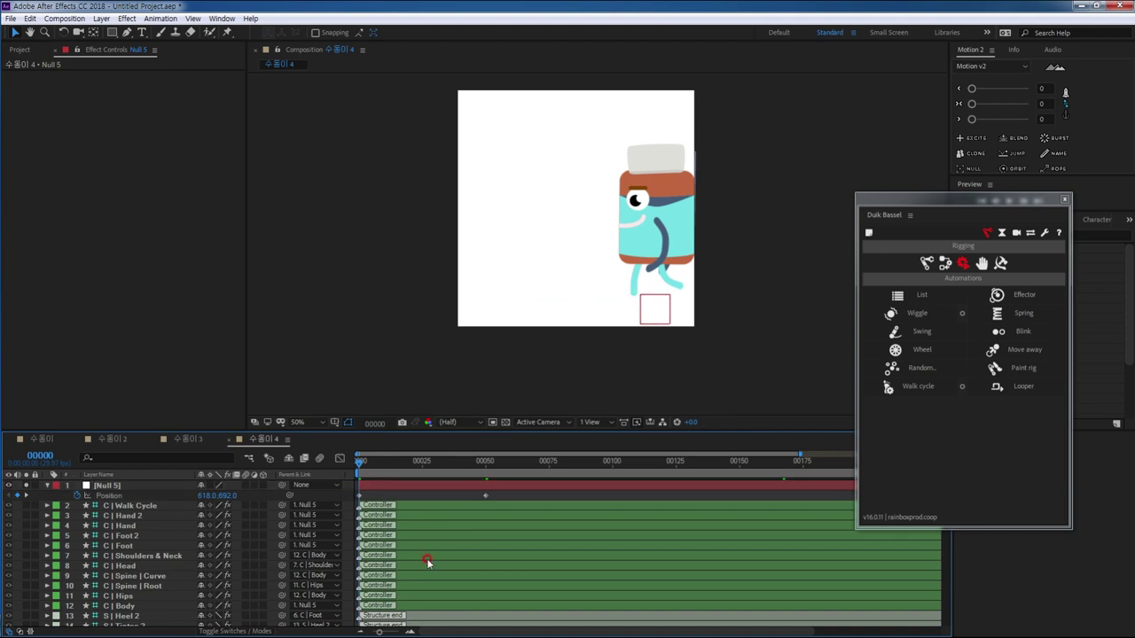
{"action": "key", "text": "space"}
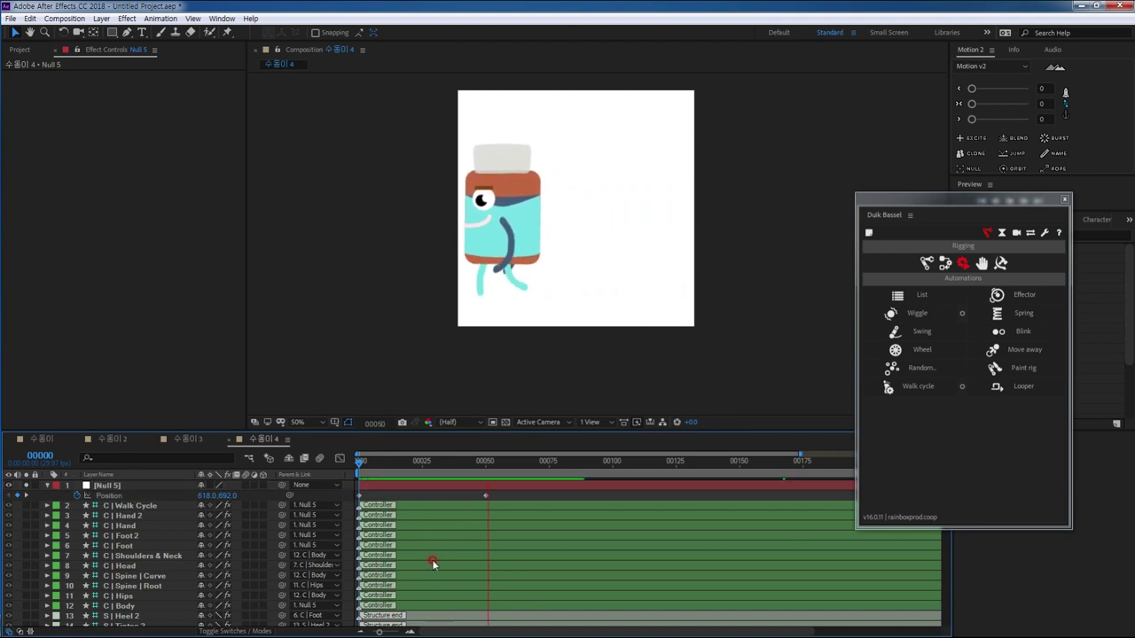
Step: Preview the character's walk across the frame several times from frame 0, stopping playback near frame 48
{"action": "left_click", "coordinate": [530, 472]}
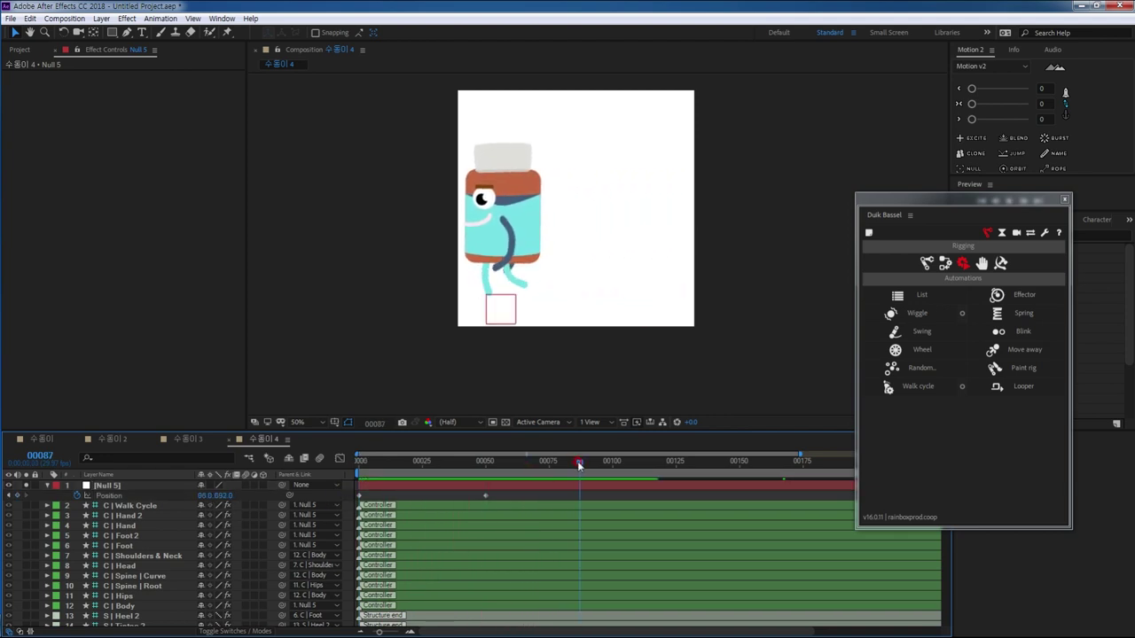
{"action": "left_click_drag", "start_coordinate": [579, 465], "coordinate": [335, 462]}
{"action": "key", "text": "space"}
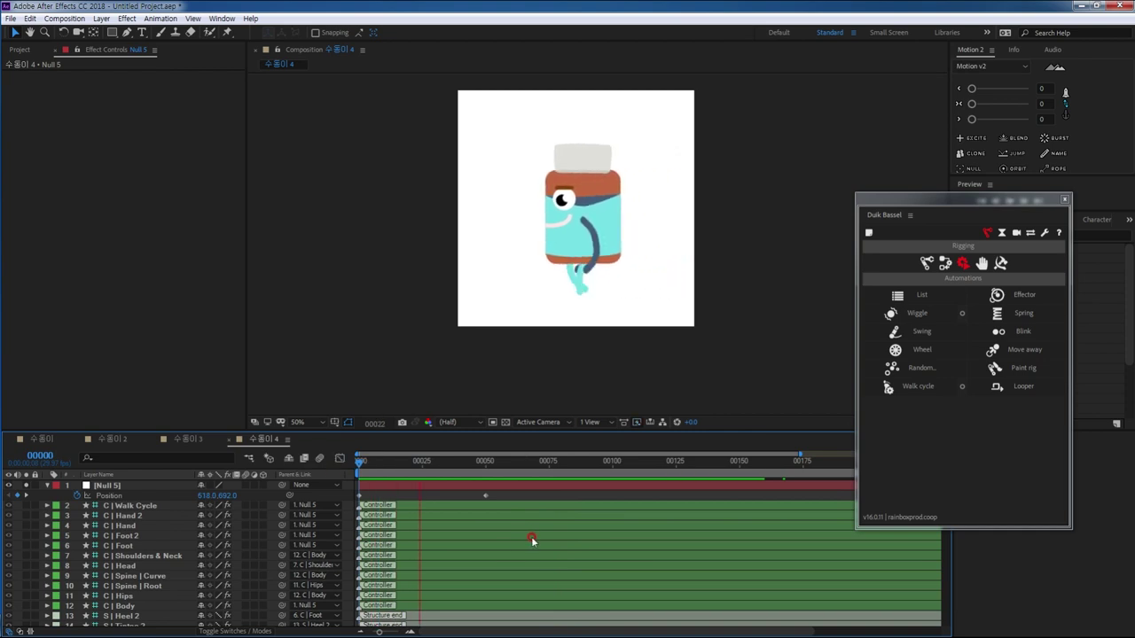
{"action": "left_click", "coordinate": [528, 455]}
{"action": "left_click_drag", "start_coordinate": [529, 456], "coordinate": [356, 462]}
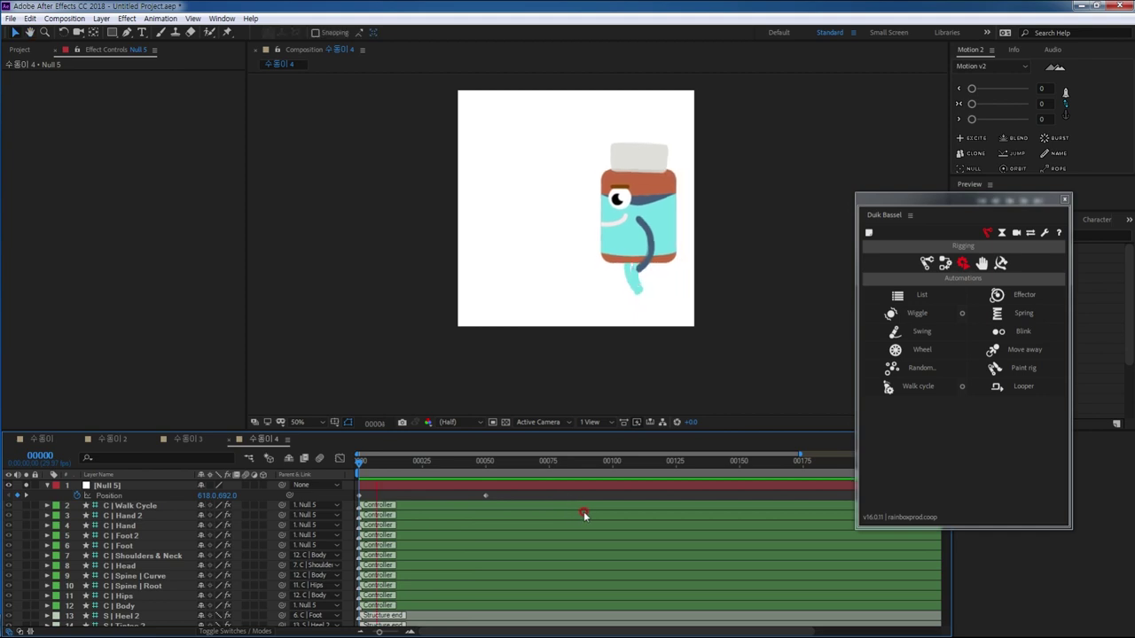
{"action": "key", "text": "space"}
{"action": "key", "text": "space"}
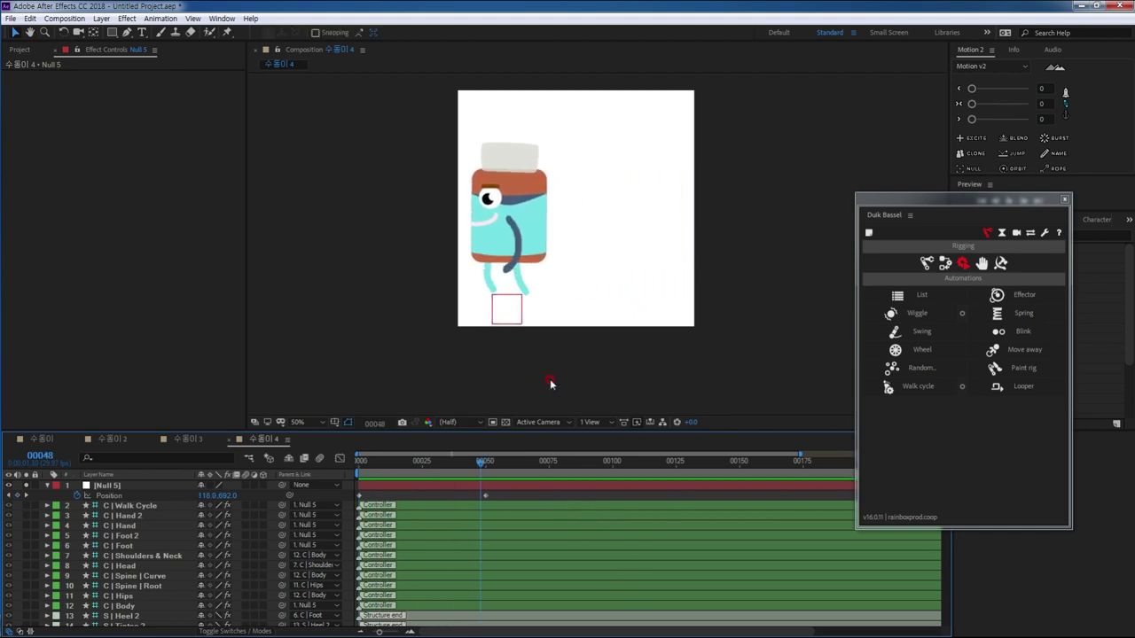
Step: Examine the character up close and review Duik's Structures, Links & constraints and Automations tools, including Walk cycle
{"action": "left_click_drag", "start_coordinate": [723, 314], "coordinate": [722, 328]}
{"action": "scroll", "coordinate": [722, 328], "scroll_direction": "up", "scroll_amount": 1}
{"action": "left_click_drag", "start_coordinate": [611, 329], "coordinate": [631, 305]}
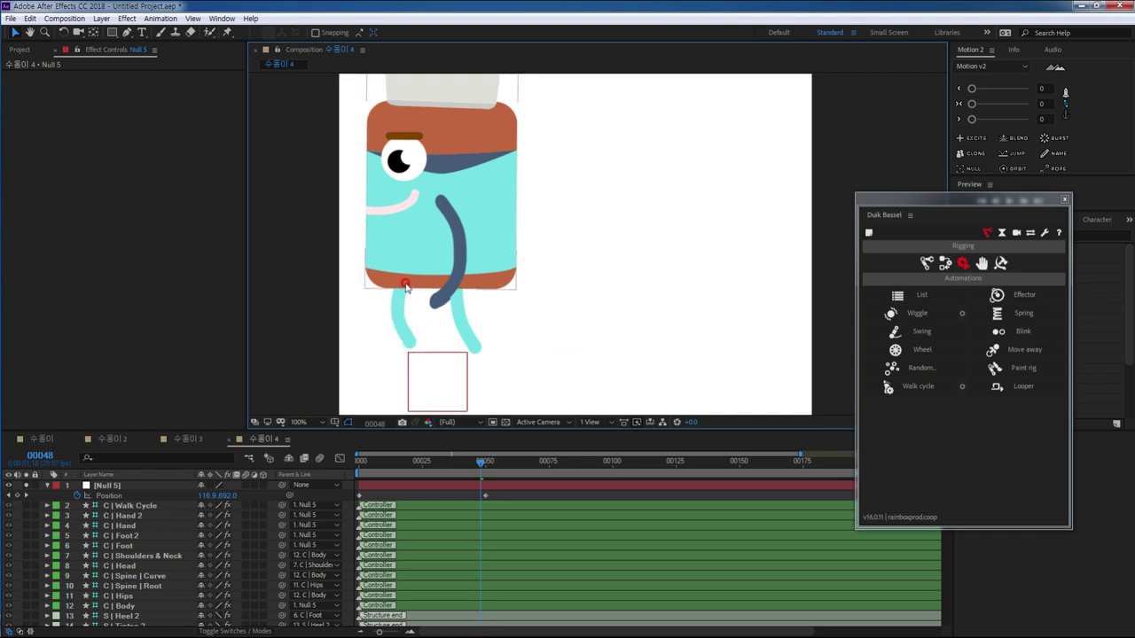
{"action": "left_click", "coordinate": [946, 265]}
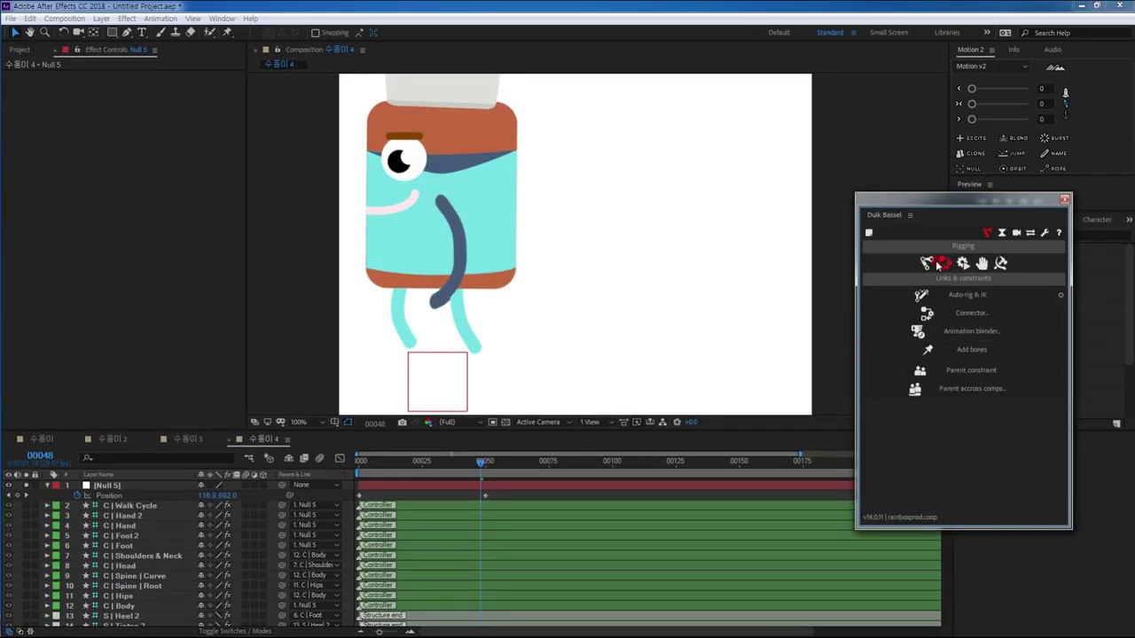
{"action": "left_click", "coordinate": [718, 139]}
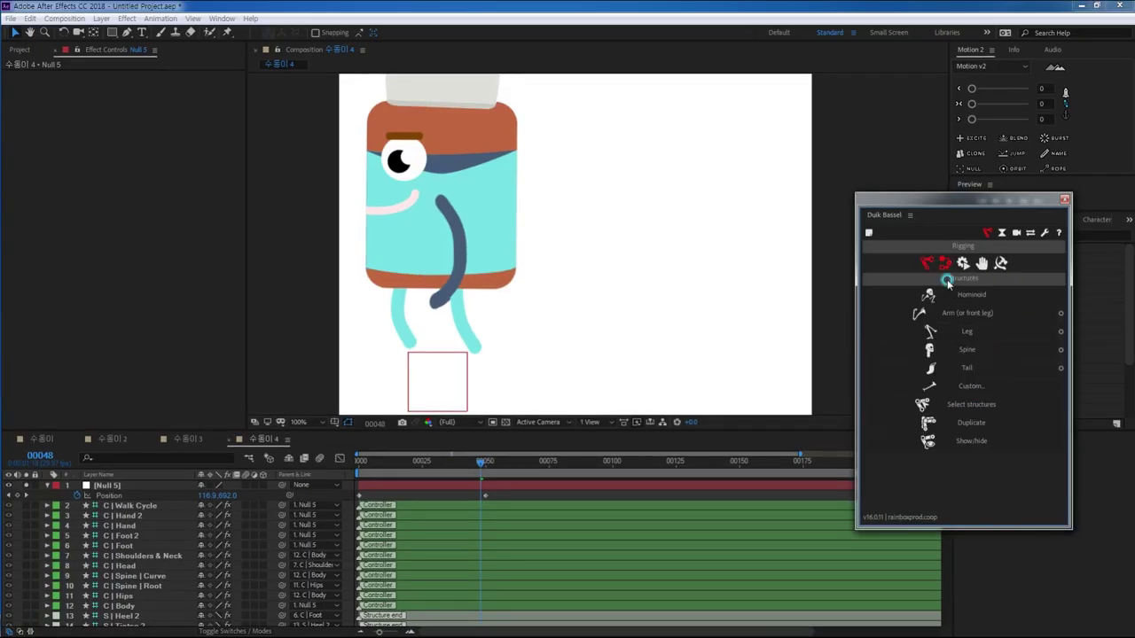
{"action": "left_click", "coordinate": [769, 270]}
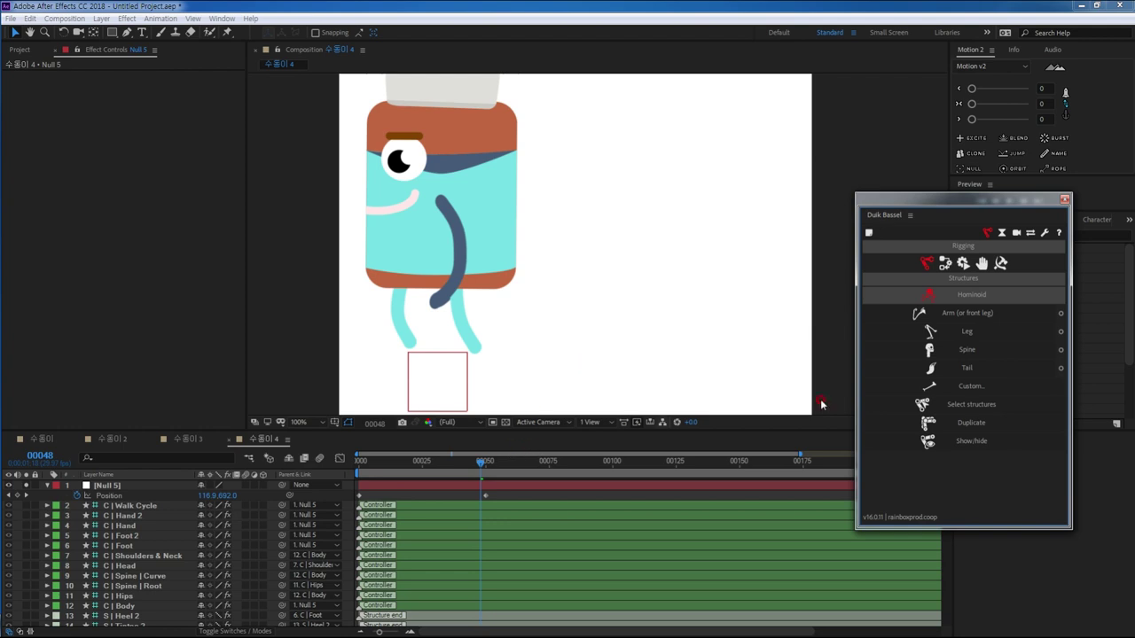
{"action": "left_click", "coordinate": [945, 263]}
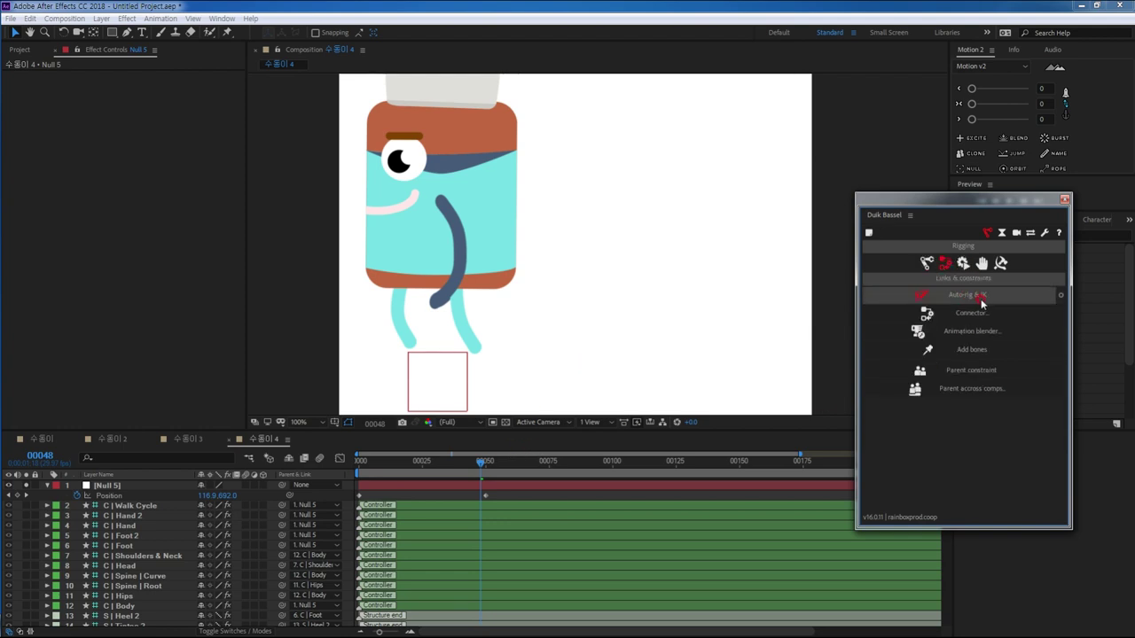
{"action": "left_click", "coordinate": [963, 263]}
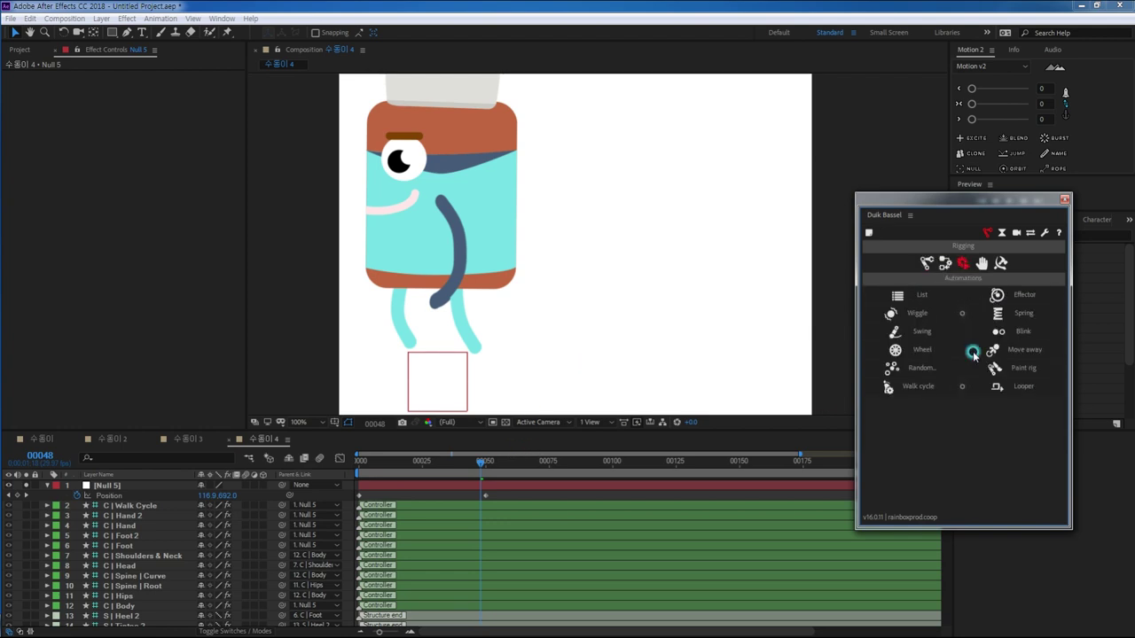
{"action": "left_click", "coordinate": [940, 388]}
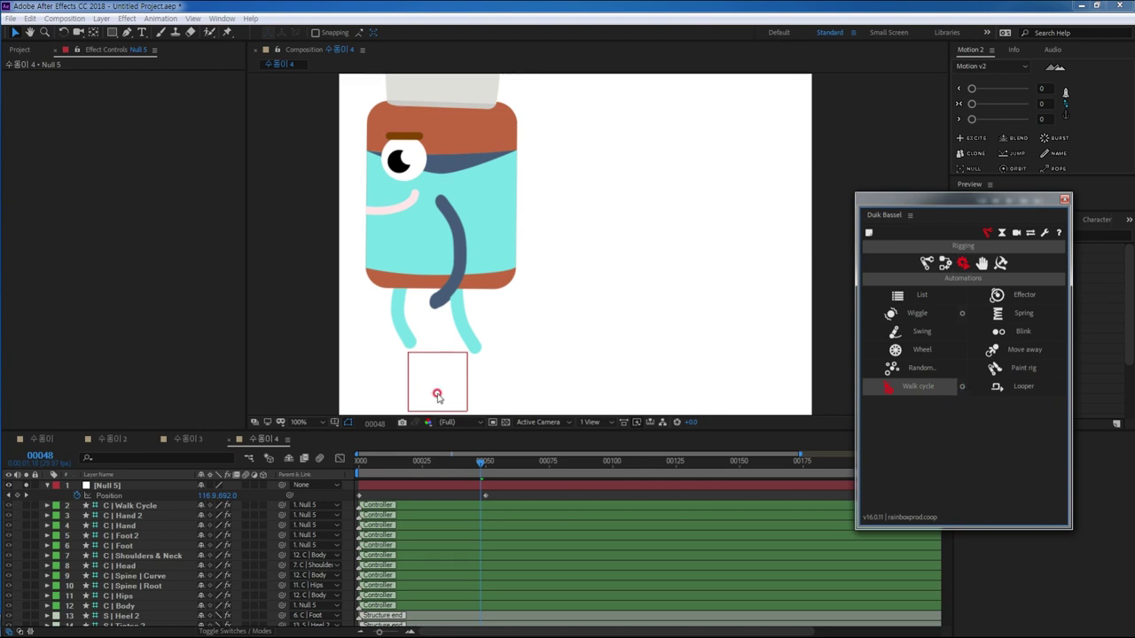
{"action": "left_click", "coordinate": [308, 367]}
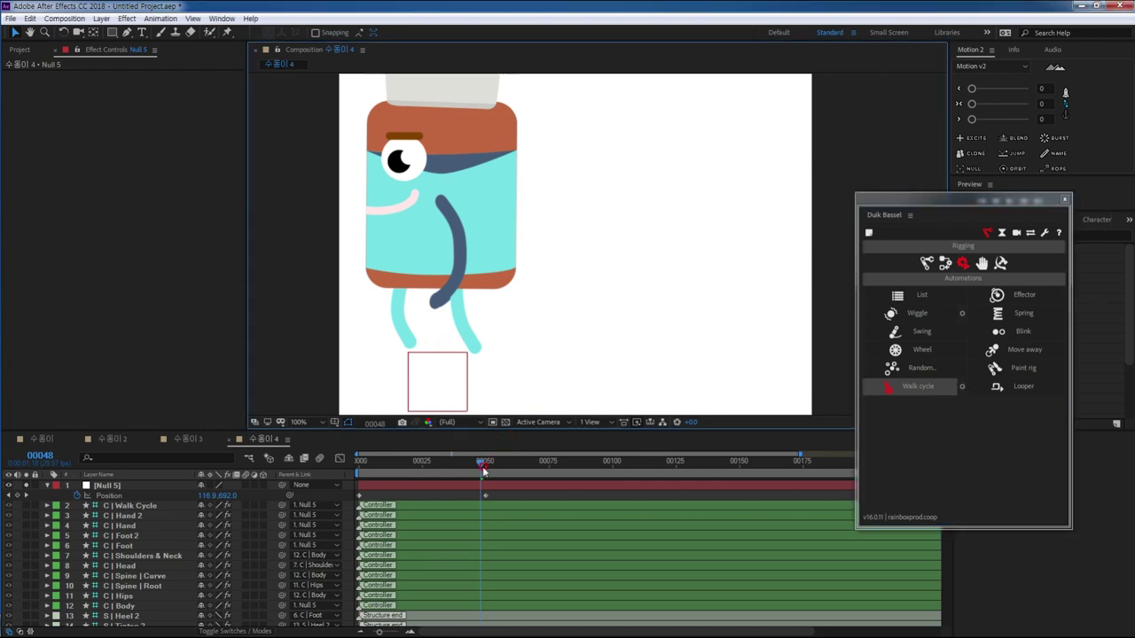
Step: Return to frame 0, make the timeline area taller and examine the character's legs and arms at 100% zoom
{"action": "left_click_drag", "start_coordinate": [483, 471], "coordinate": [363, 470]}
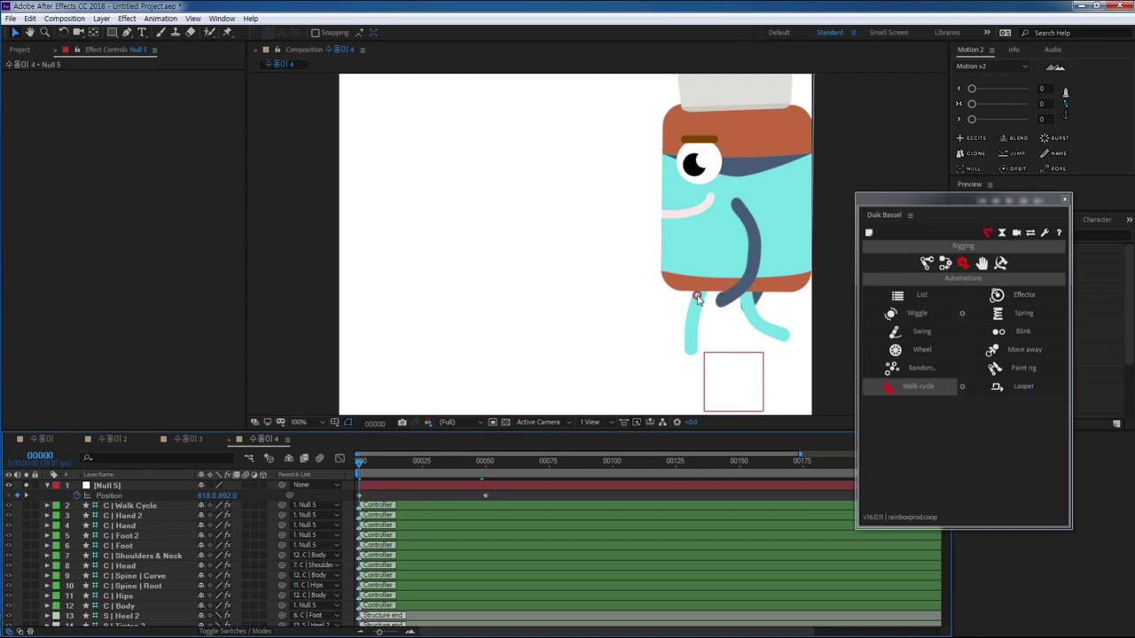
{"action": "left_click_drag", "start_coordinate": [698, 299], "coordinate": [698, 305]}
{"action": "scroll", "coordinate": [698, 301], "scroll_direction": "down", "scroll_amount": 2}
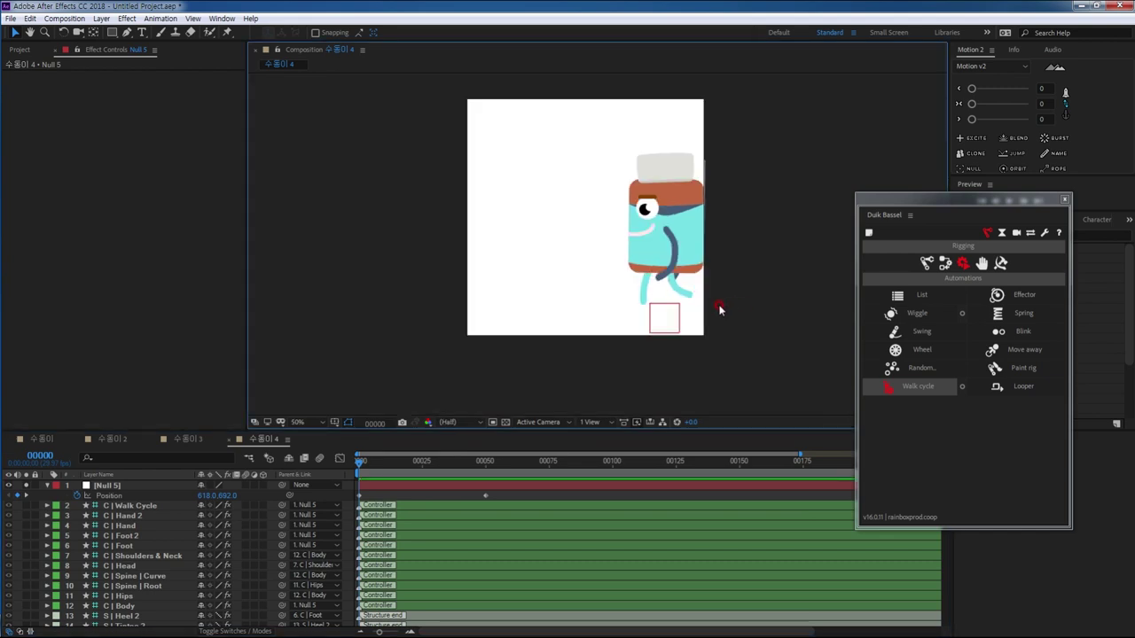
{"action": "mouse_move", "coordinate": [359, 466]}
{"action": "left_mouse_down"}
{"action": "mouse_move", "coordinate": [396, 475]}
{"action": "mouse_move", "coordinate": [344, 476]}
{"action": "left_mouse_up"}
{"action": "left_click_drag", "start_coordinate": [427, 428], "coordinate": [426, 370]}
{"action": "key", "text": "period"}
{"action": "left_click_drag", "start_coordinate": [730, 237], "coordinate": [640, 213]}
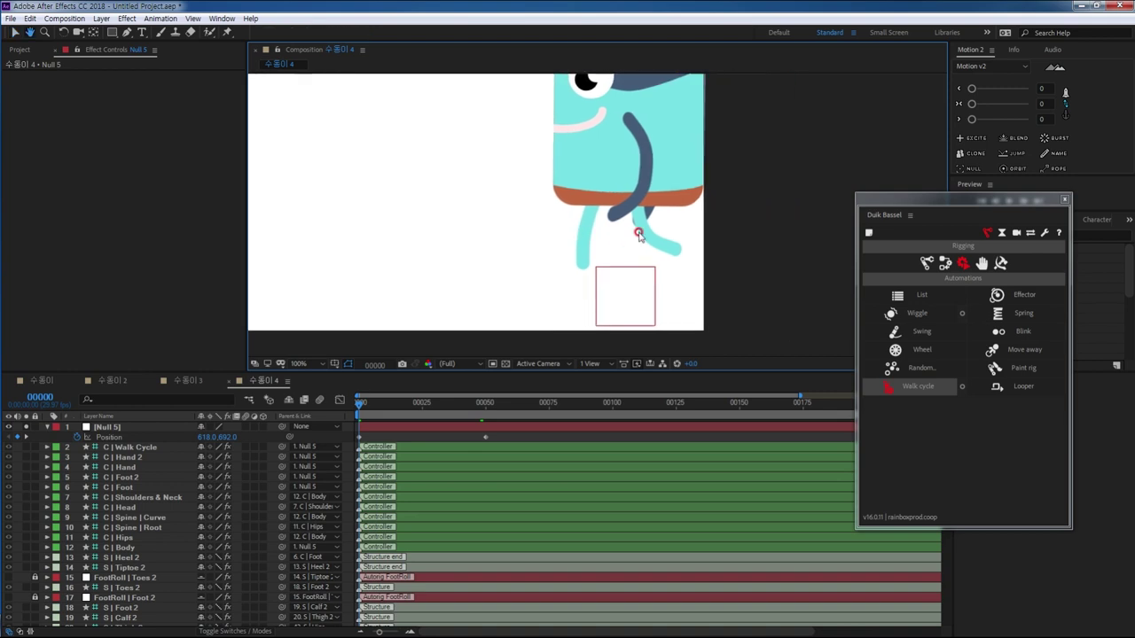
Step: Inspect the Puppet and bone effects on the 오른팔 layer, deselect it and view the whole canvas at 50%
{"action": "left_click", "coordinate": [481, 495]}
{"action": "scroll", "coordinate": [223, 608], "scroll_direction": "down", "scroll_amount": 10}
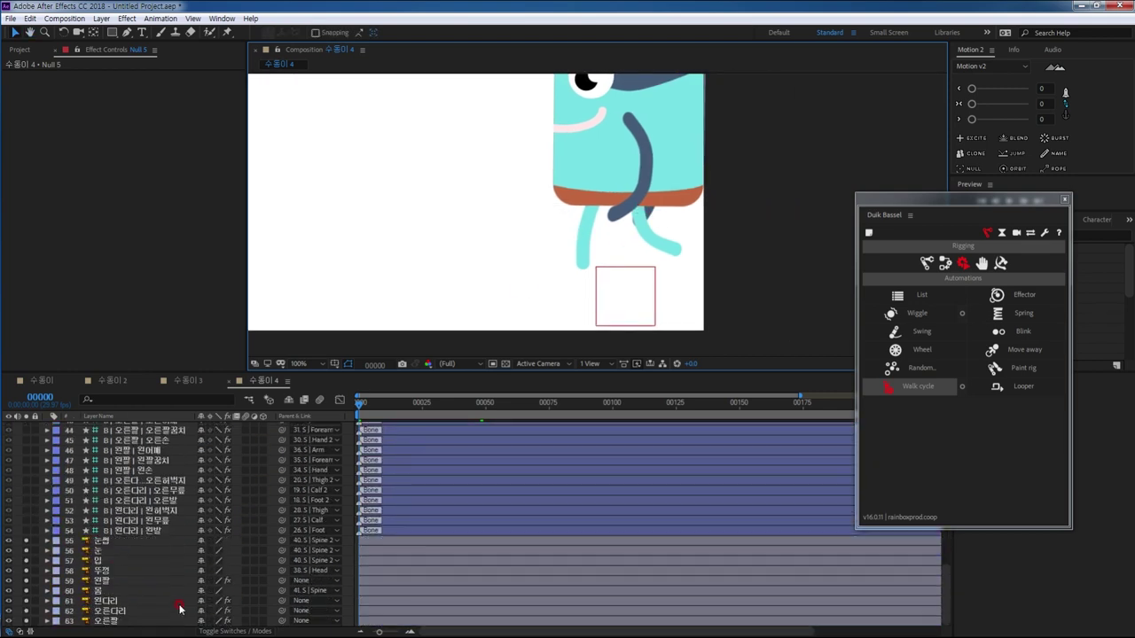
{"action": "left_click", "coordinate": [126, 623]}
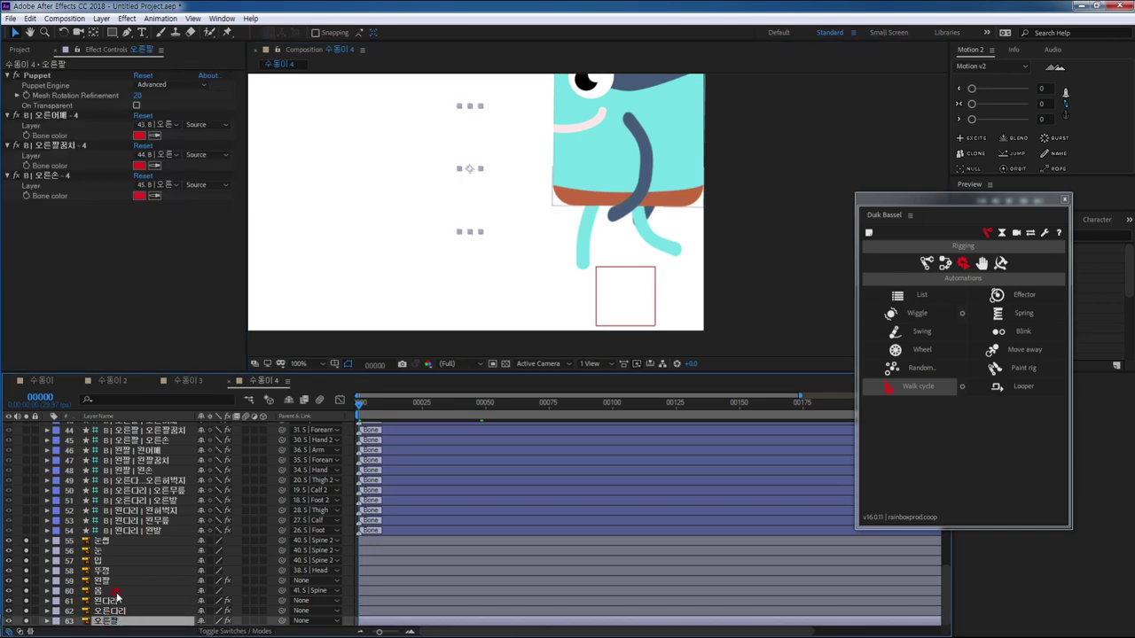
{"action": "left_click", "coordinate": [644, 226]}
{"action": "left_click", "coordinate": [475, 277]}
{"action": "left_click_drag", "start_coordinate": [514, 246], "coordinate": [564, 318]}
{"action": "scroll", "coordinate": [539, 302], "scroll_direction": "down", "scroll_amount": 1}
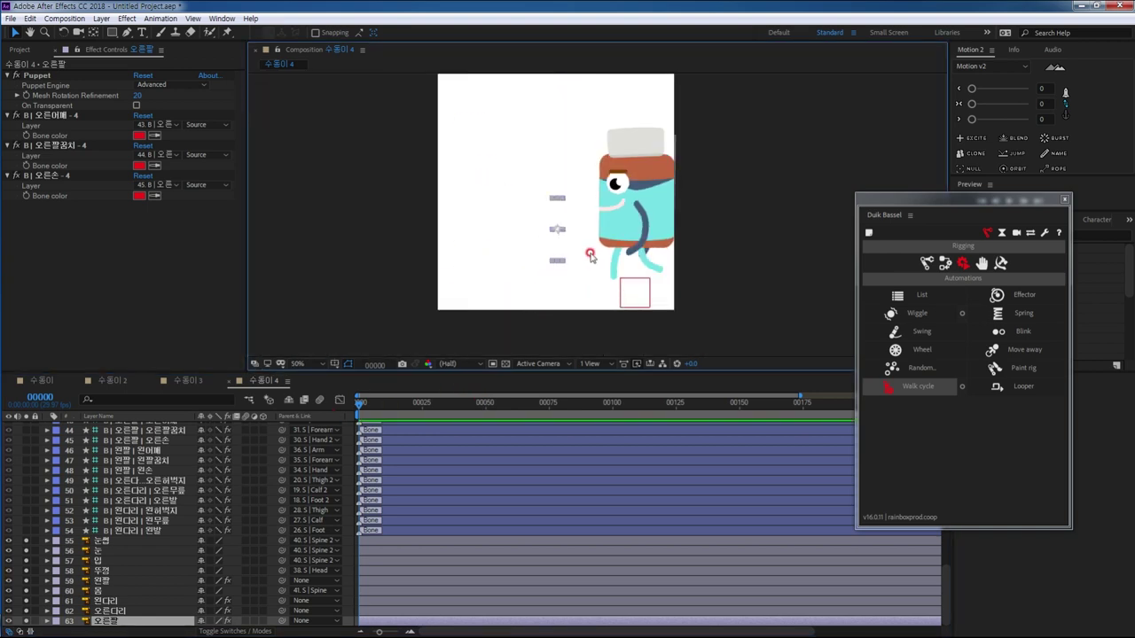
{"action": "left_click_drag", "start_coordinate": [588, 252], "coordinate": [595, 277]}
{"action": "left_click", "coordinate": [406, 282]}
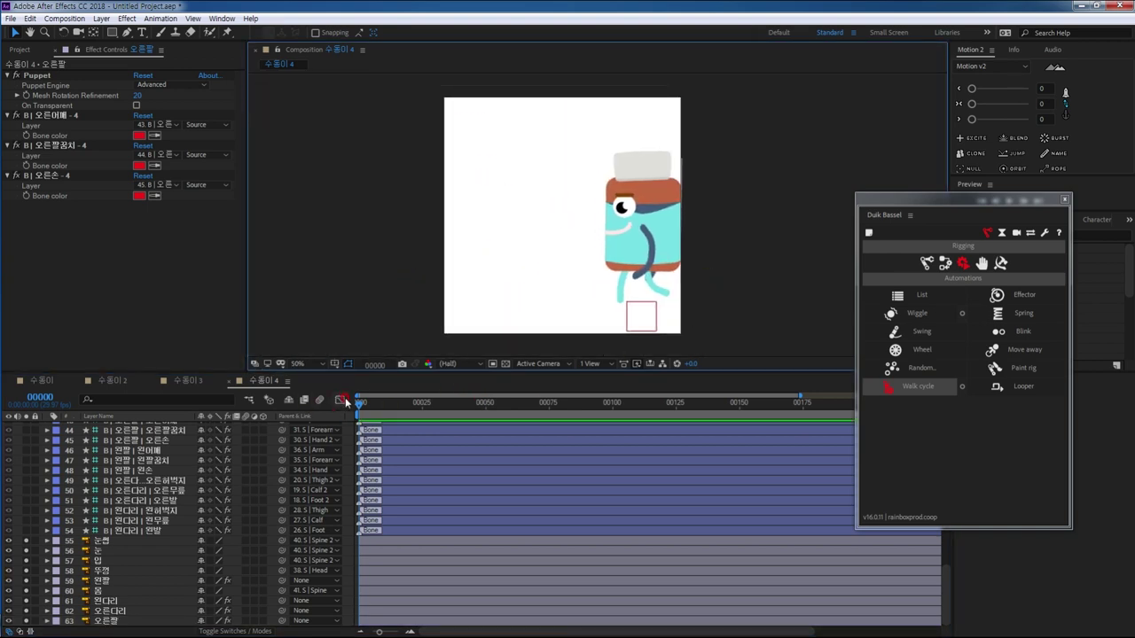
{"action": "left_click", "coordinate": [443, 390]}
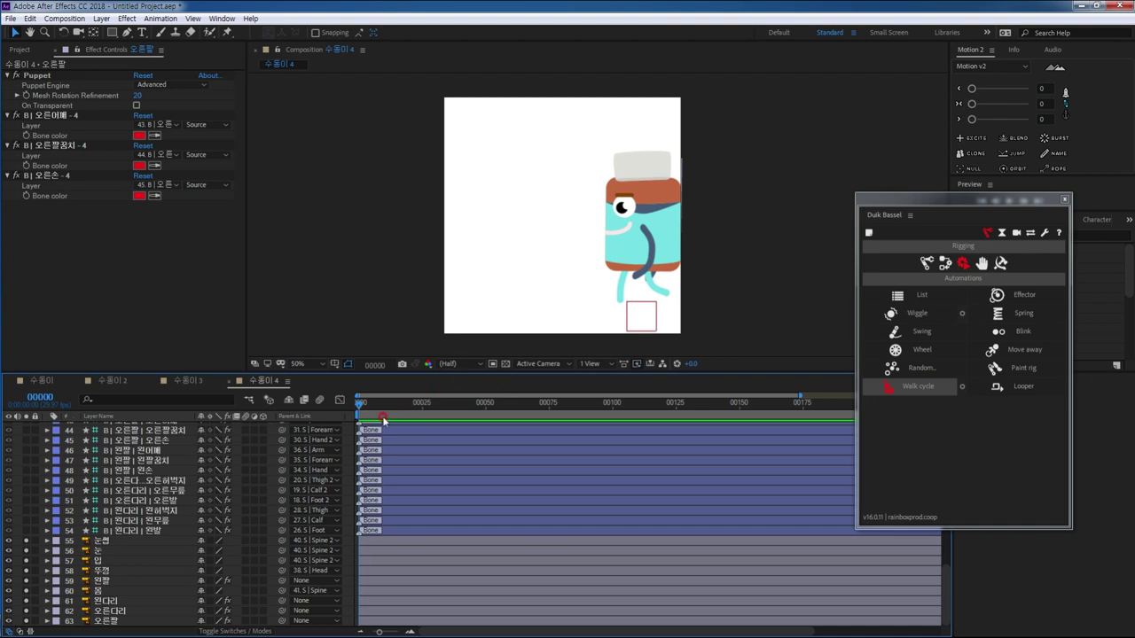